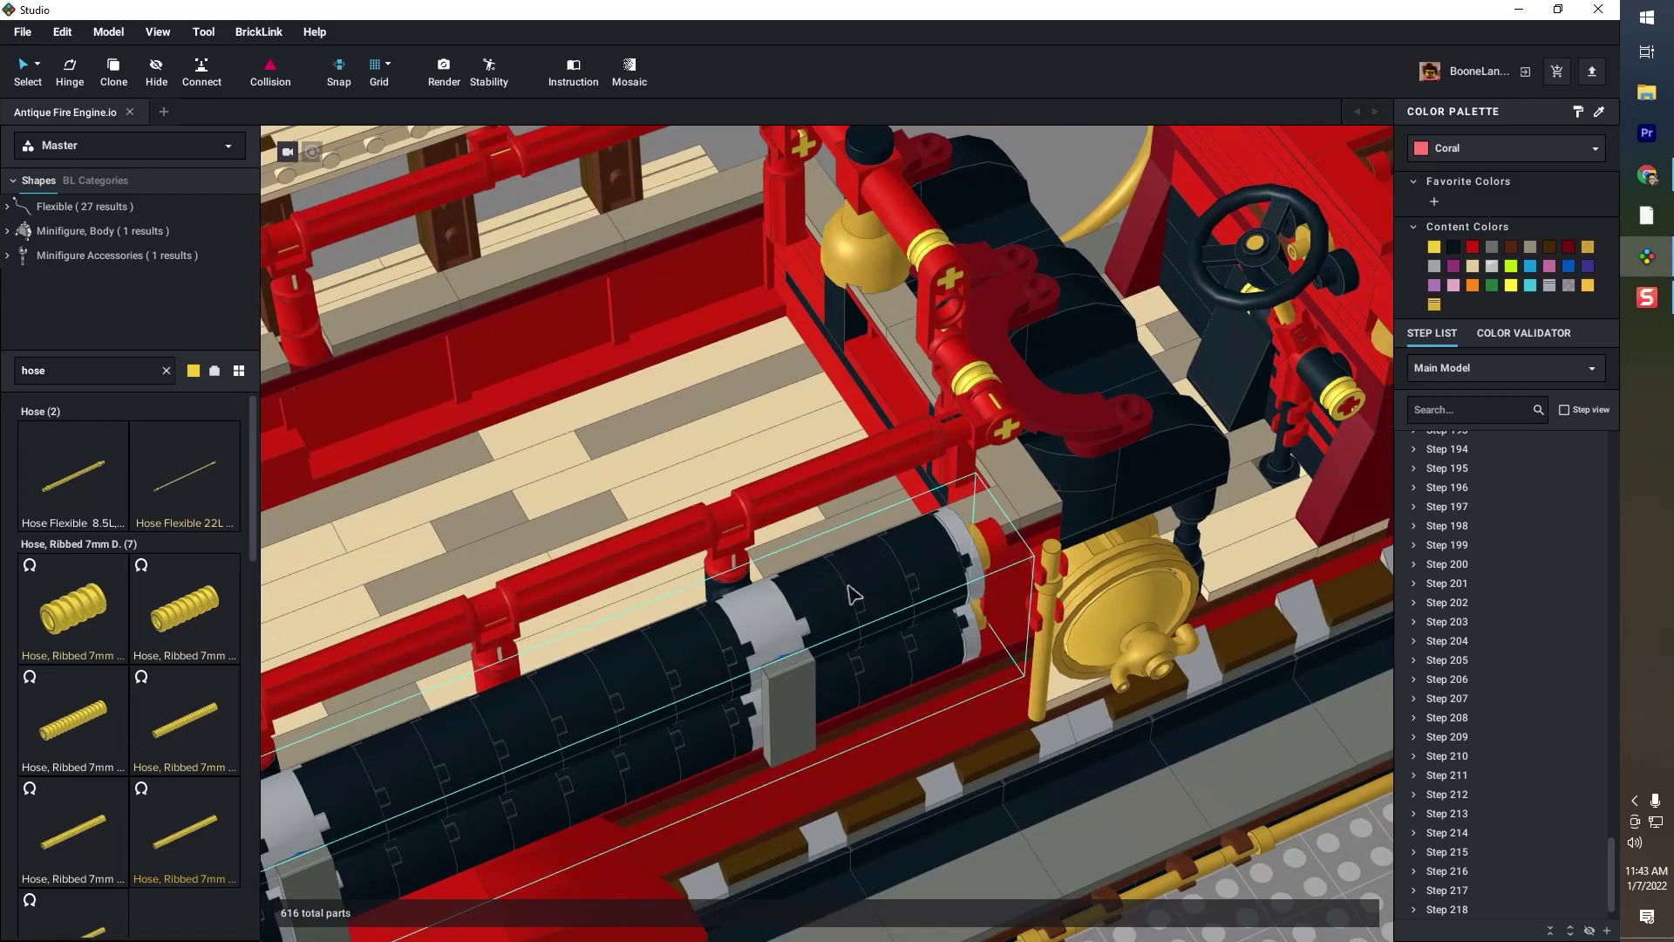
- Zoom out on the fire engine model, then bring up bricklink.com in the browser
{"action": "scroll", "coordinate": [861, 622], "scroll_direction": "down", "scroll_amount": 10}
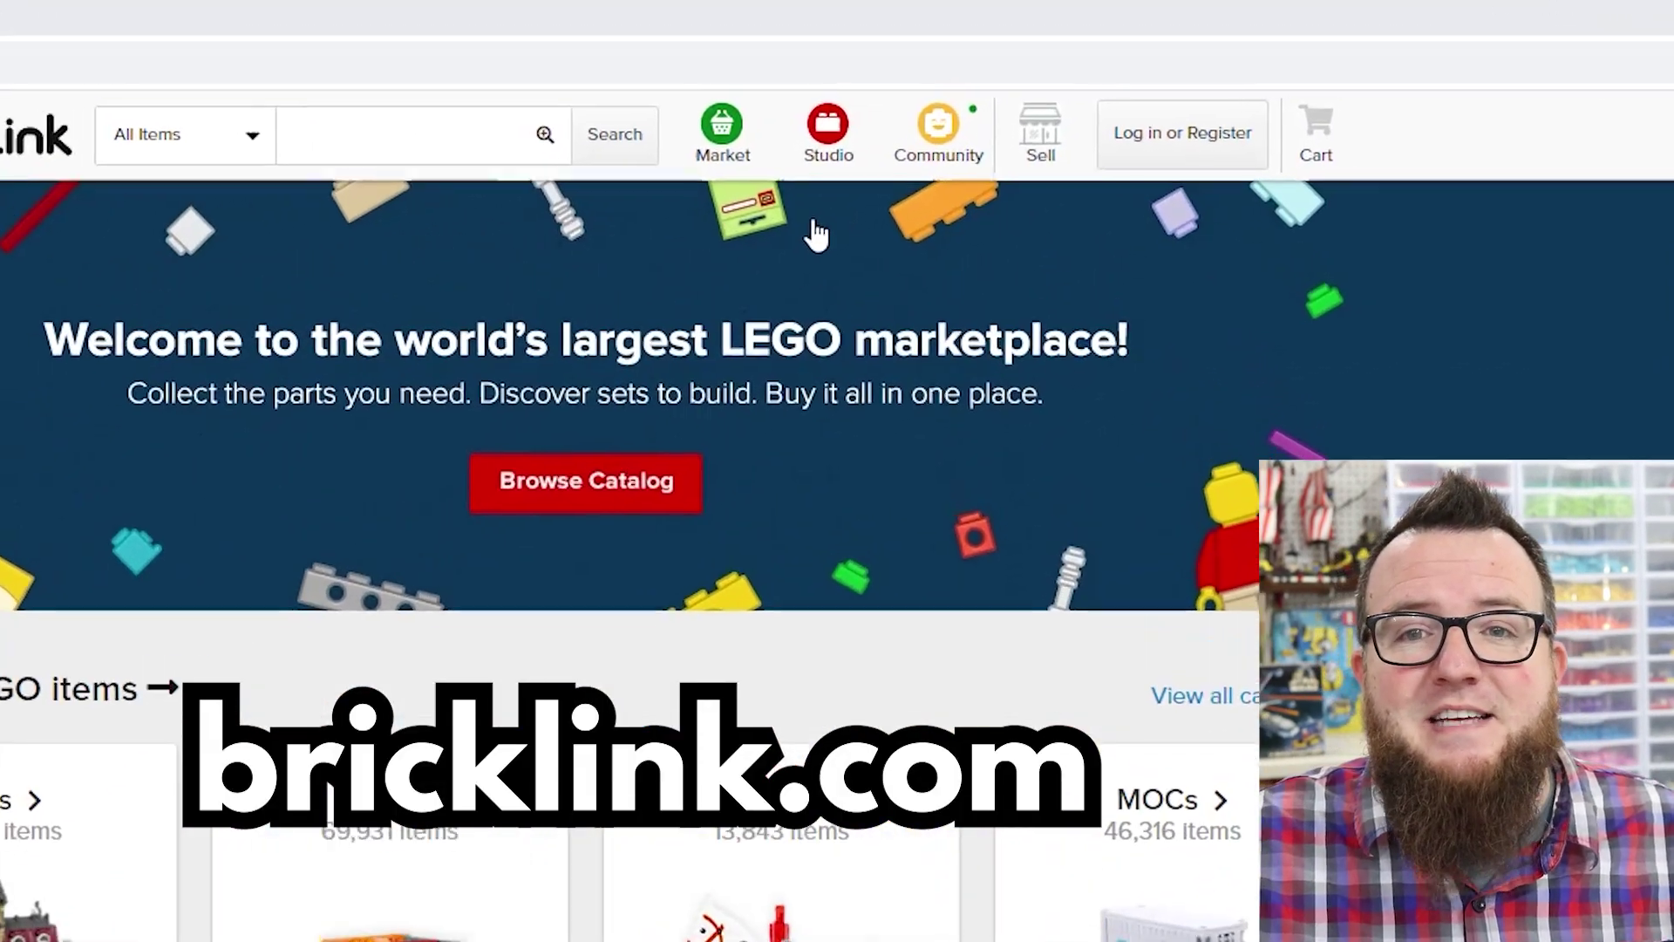
- Go to BrickLink's Studio download page and browse the Windows, OS X and Early Access versions
{"action": "mouse_move", "coordinate": [831, 138]}
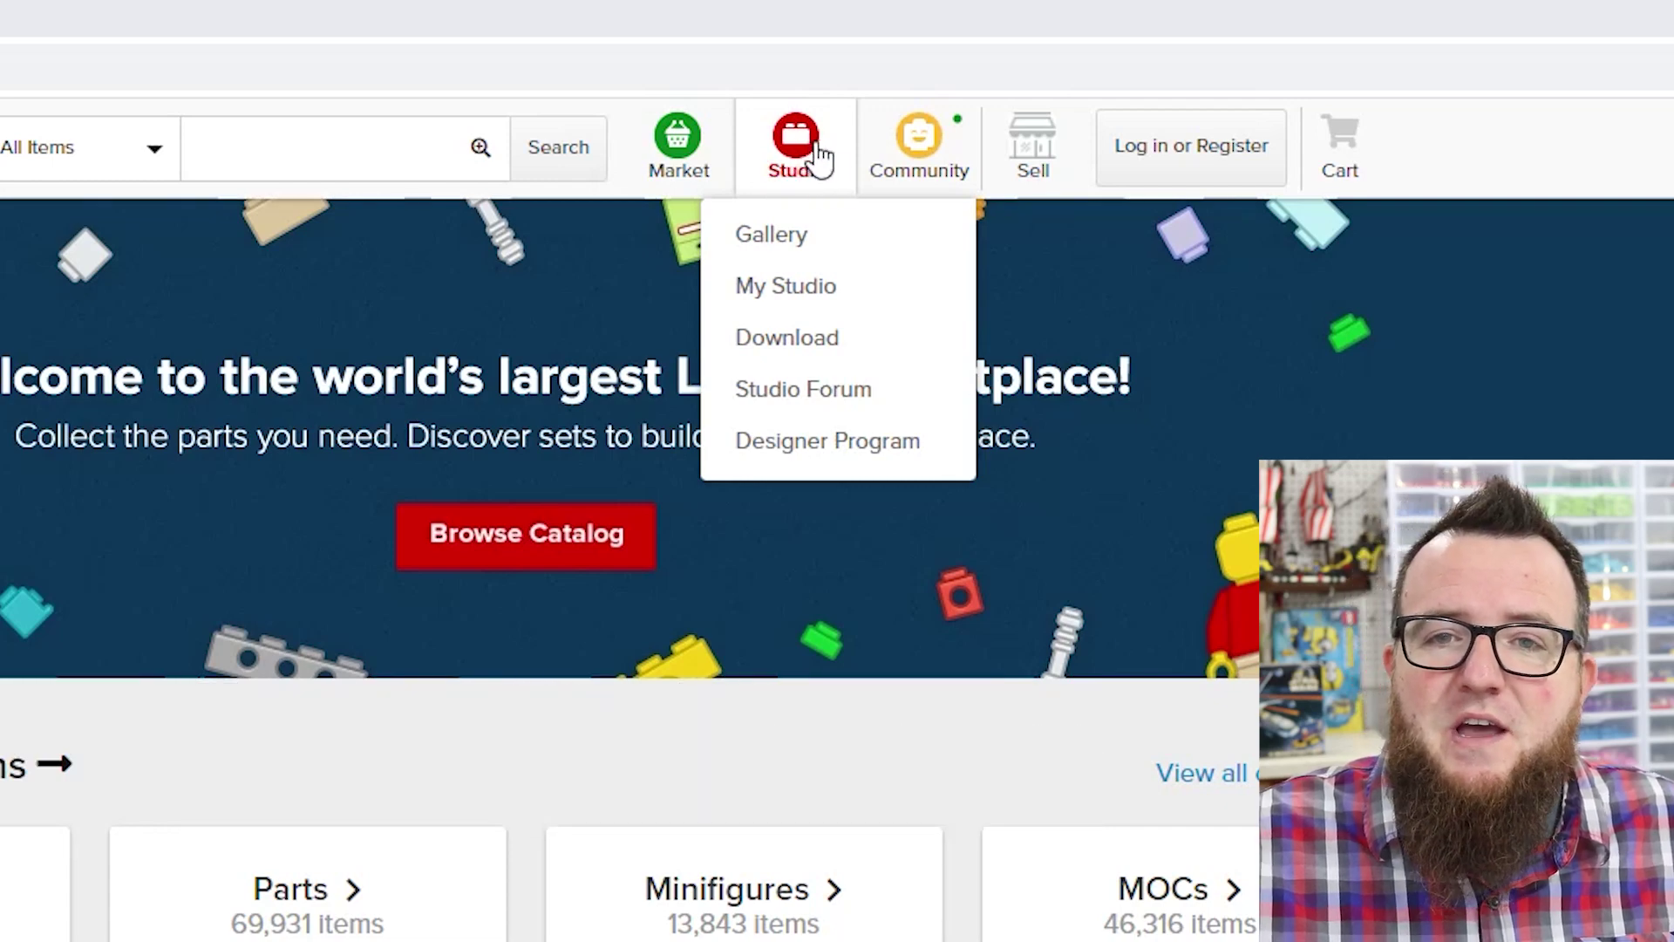
{"action": "left_click", "coordinate": [788, 340]}
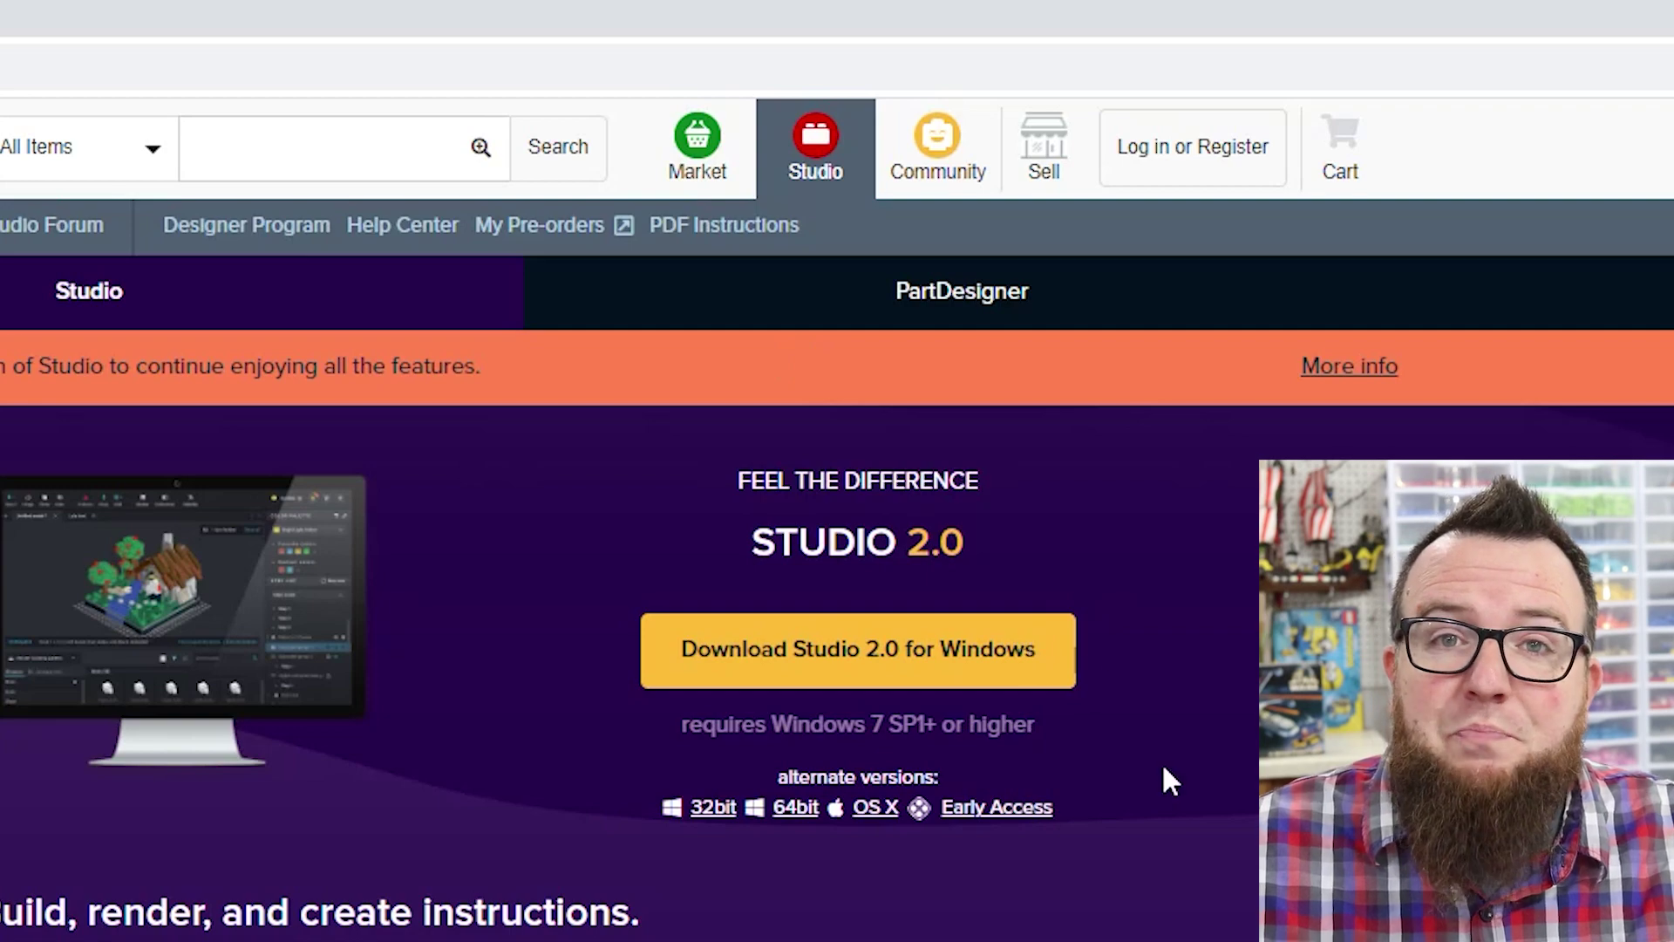
{"action": "scroll", "coordinate": [1180, 803], "scroll_direction": "down", "scroll_amount": 10}
{"action": "scroll", "coordinate": [1195, 807], "scroll_direction": "down", "scroll_amount": 15}
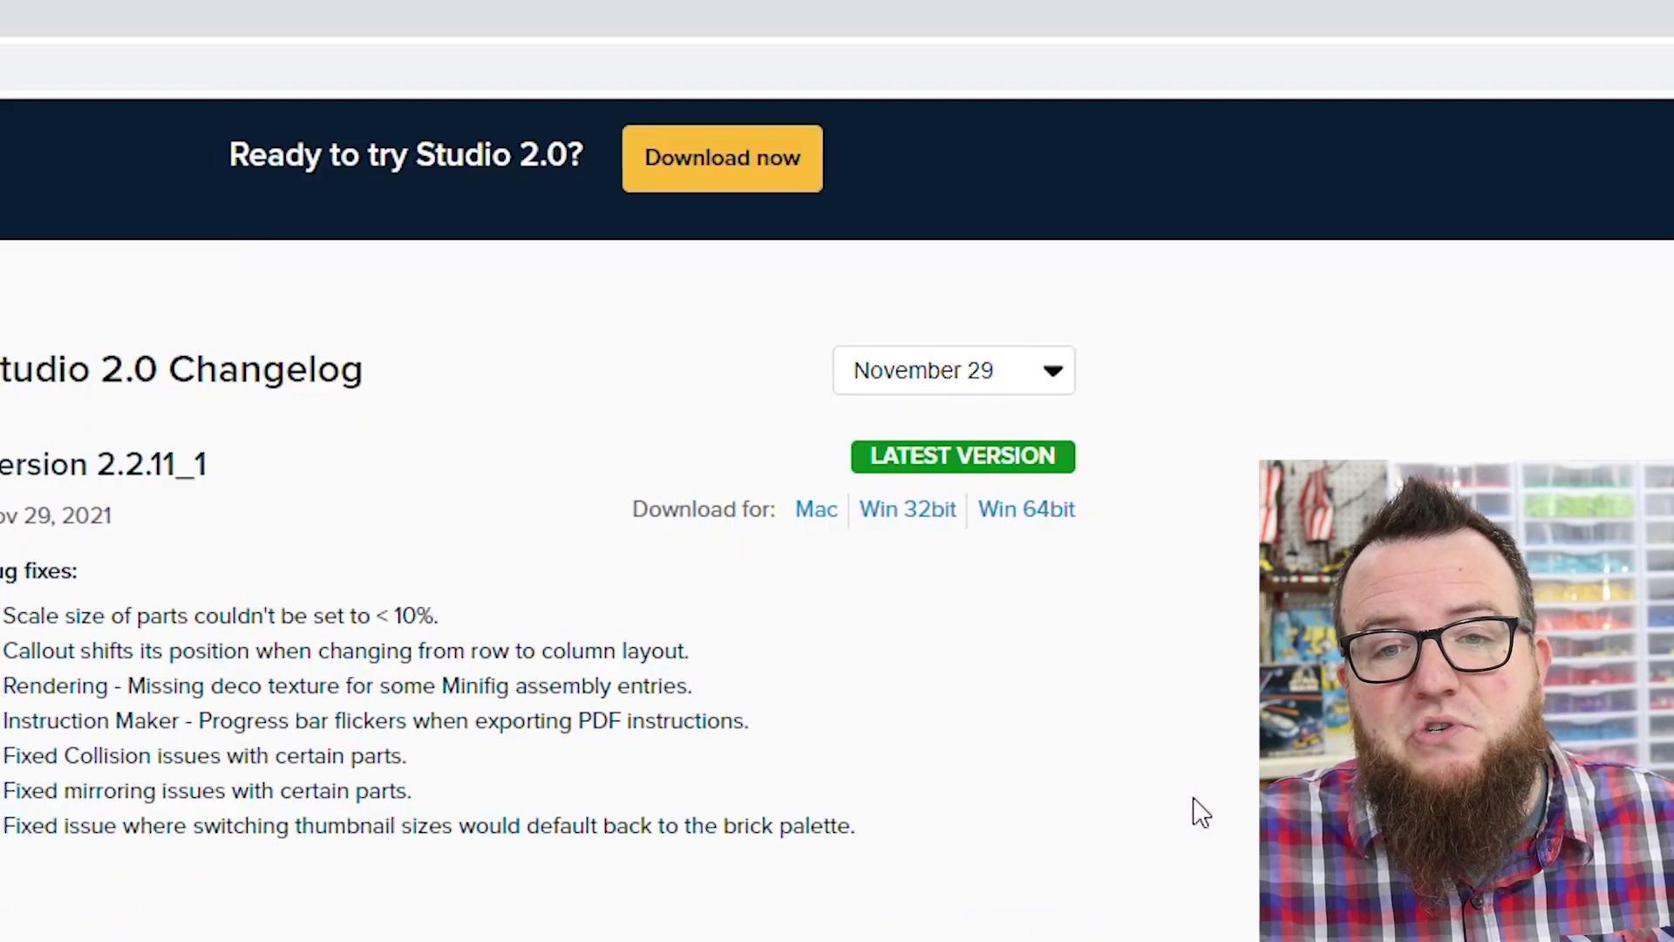
{"action": "scroll", "coordinate": [1179, 790], "scroll_direction": "up", "scroll_amount": 20}
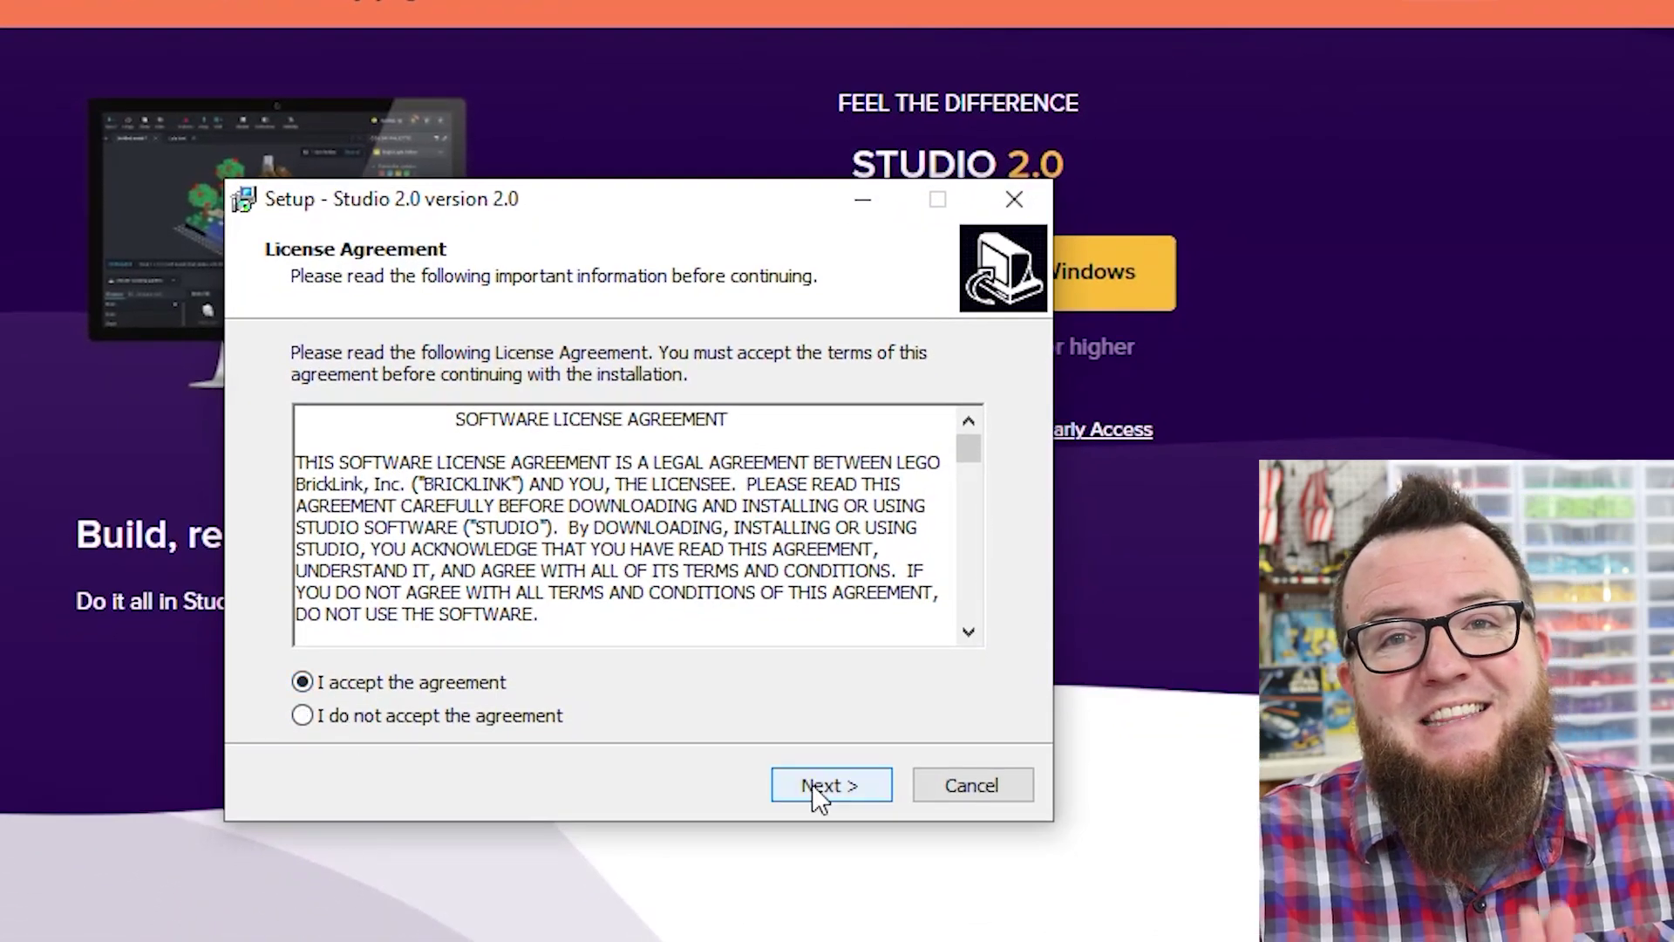
- Accept the licence and install Studio 2.0 into the existing C:\Program Files\Studio 2.0 folder
{"action": "left_click", "coordinate": [820, 787]}
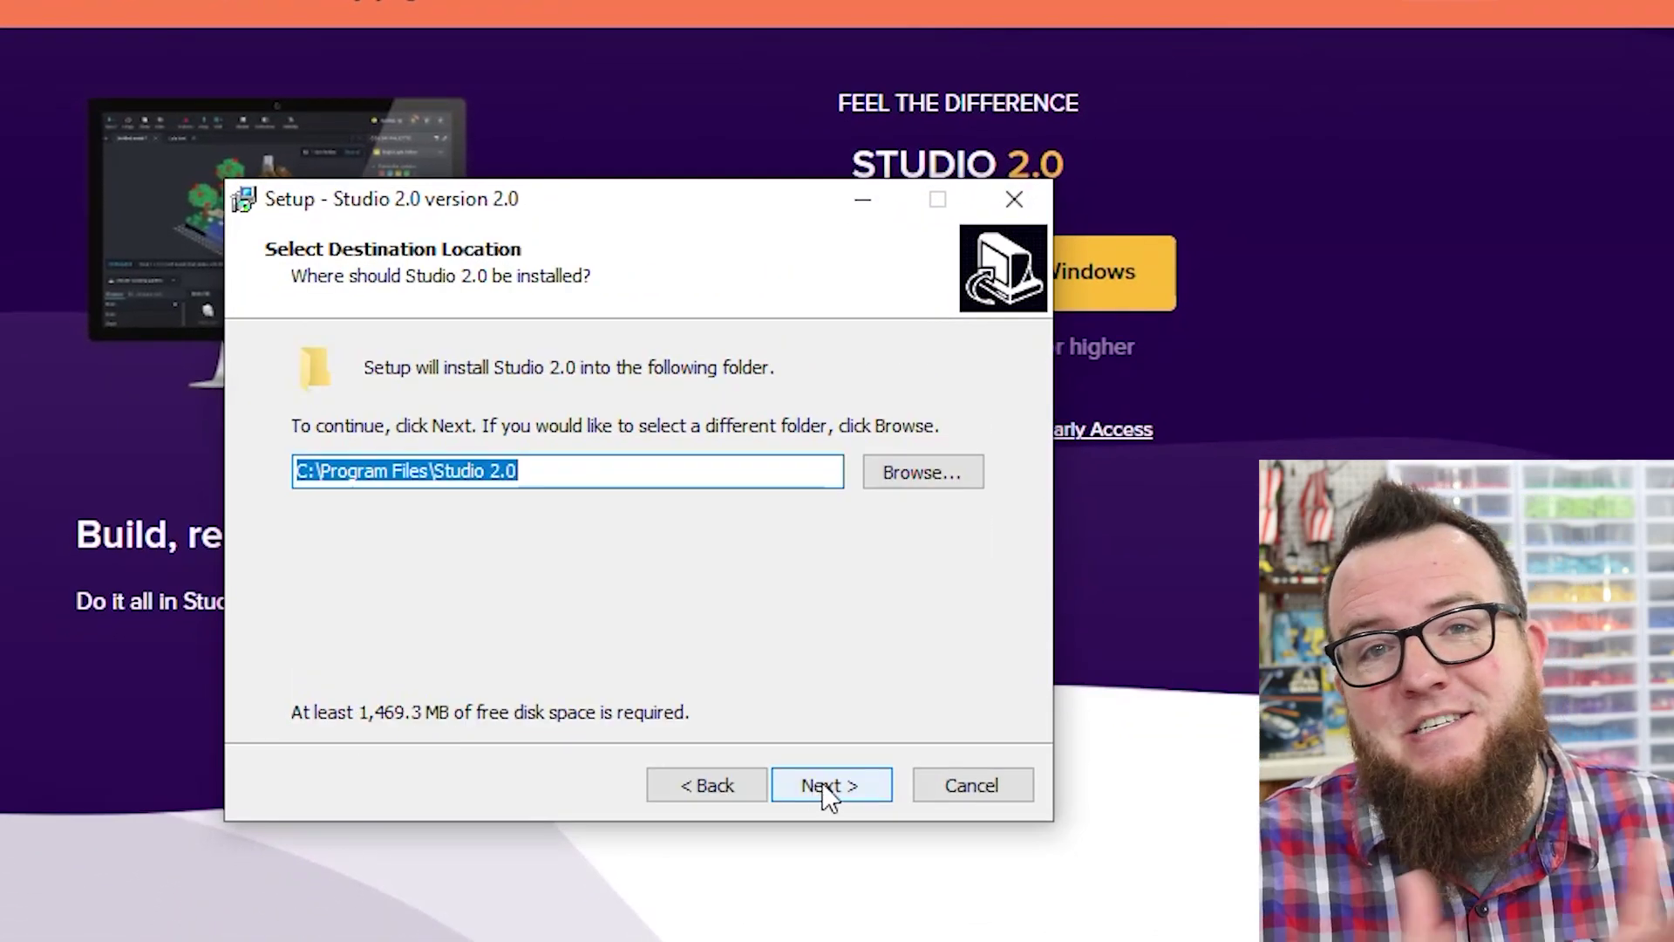
{"action": "left_click", "coordinate": [826, 791]}
{"action": "key", "text": "Return"}
{"action": "left_click", "coordinate": [825, 791]}
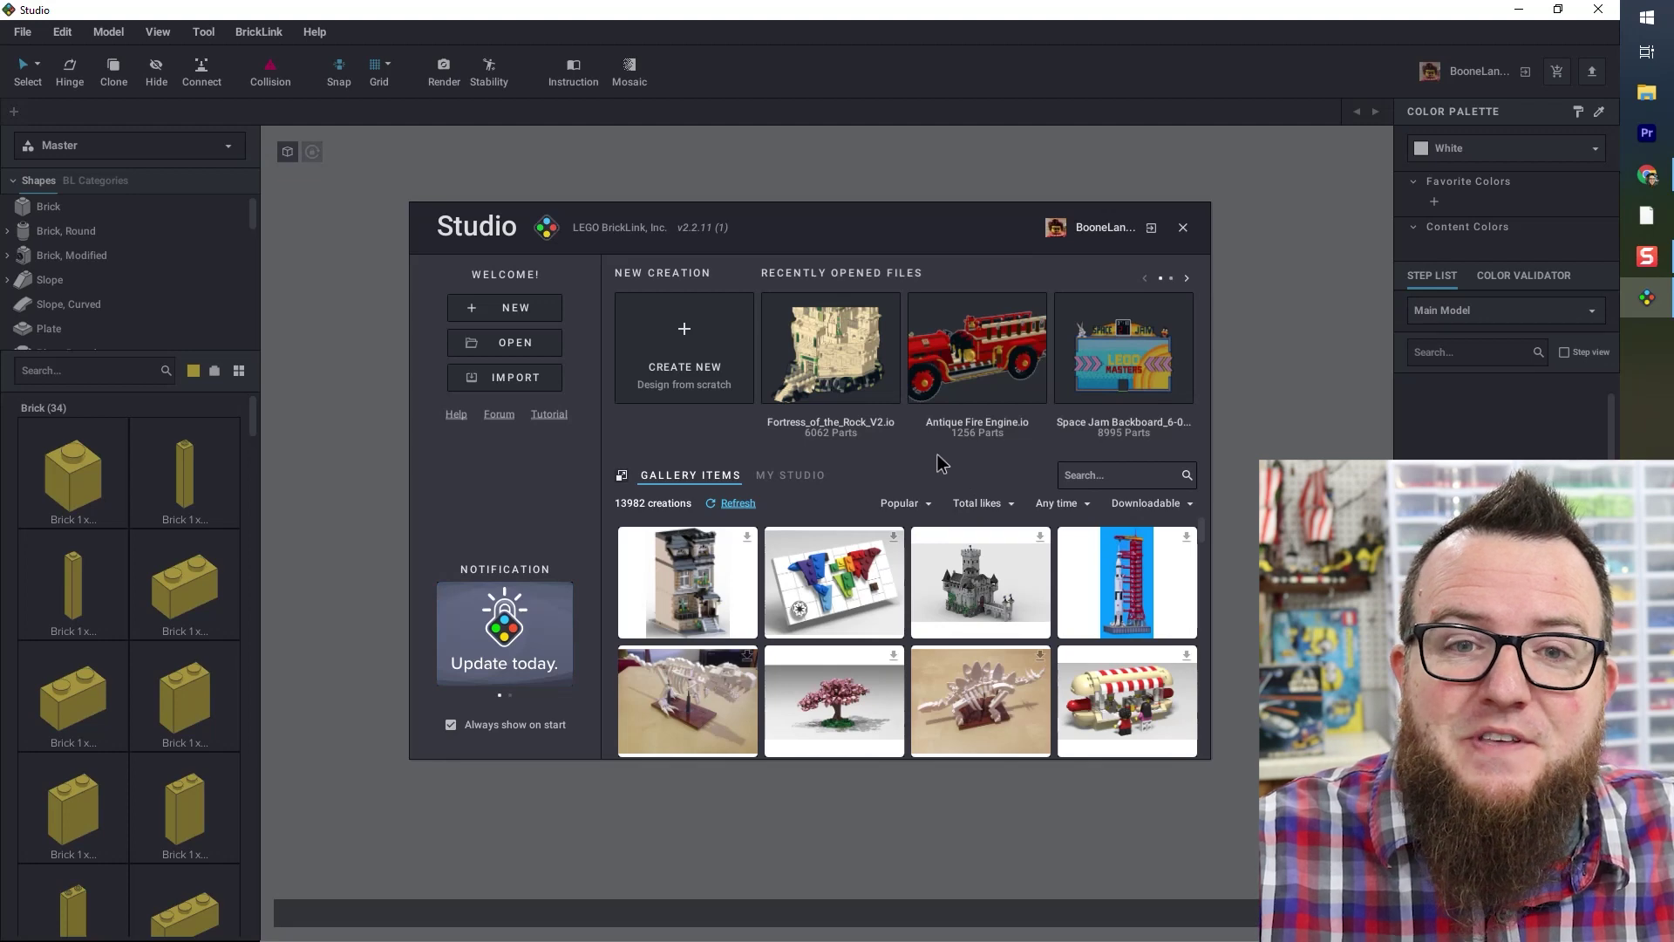
- Create a new Untitled Model, then tilt and zoom the view onto the empty baseplate
{"action": "left_click", "coordinate": [685, 339]}
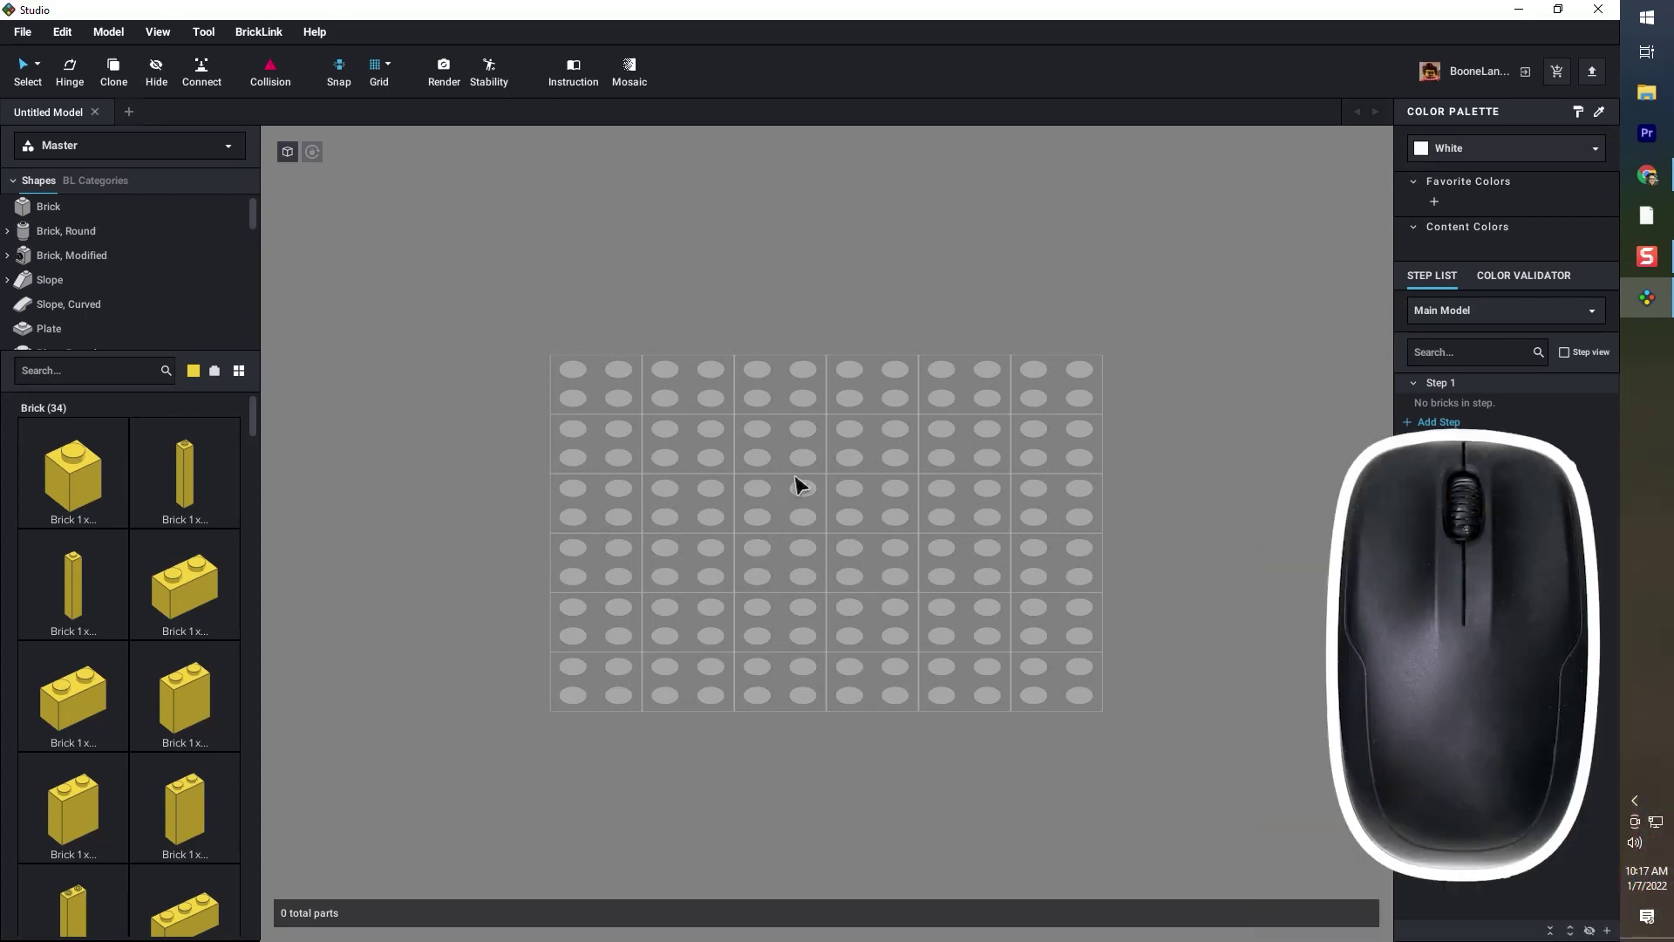
{"action": "right_click_drag", "start_coordinate": [795, 482], "coordinate": [751, 471]}
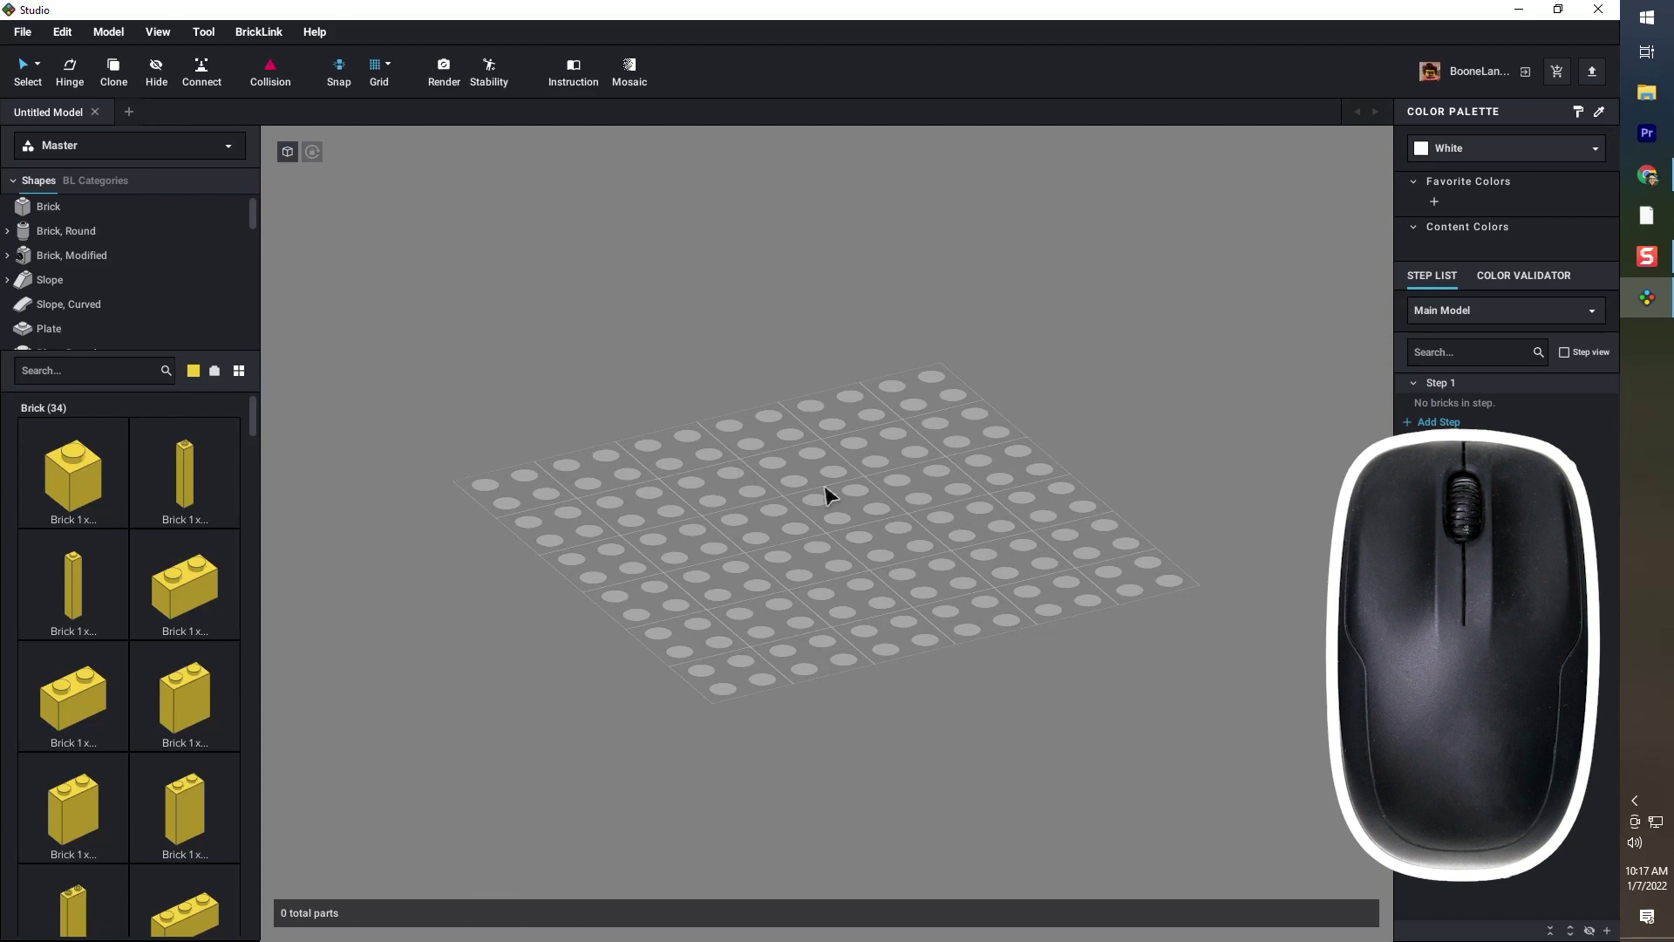
{"action": "scroll", "coordinate": [828, 490], "scroll_direction": "up", "scroll_amount": 3}
{"action": "scroll", "coordinate": [828, 491], "scroll_direction": "down", "scroll_amount": 5}
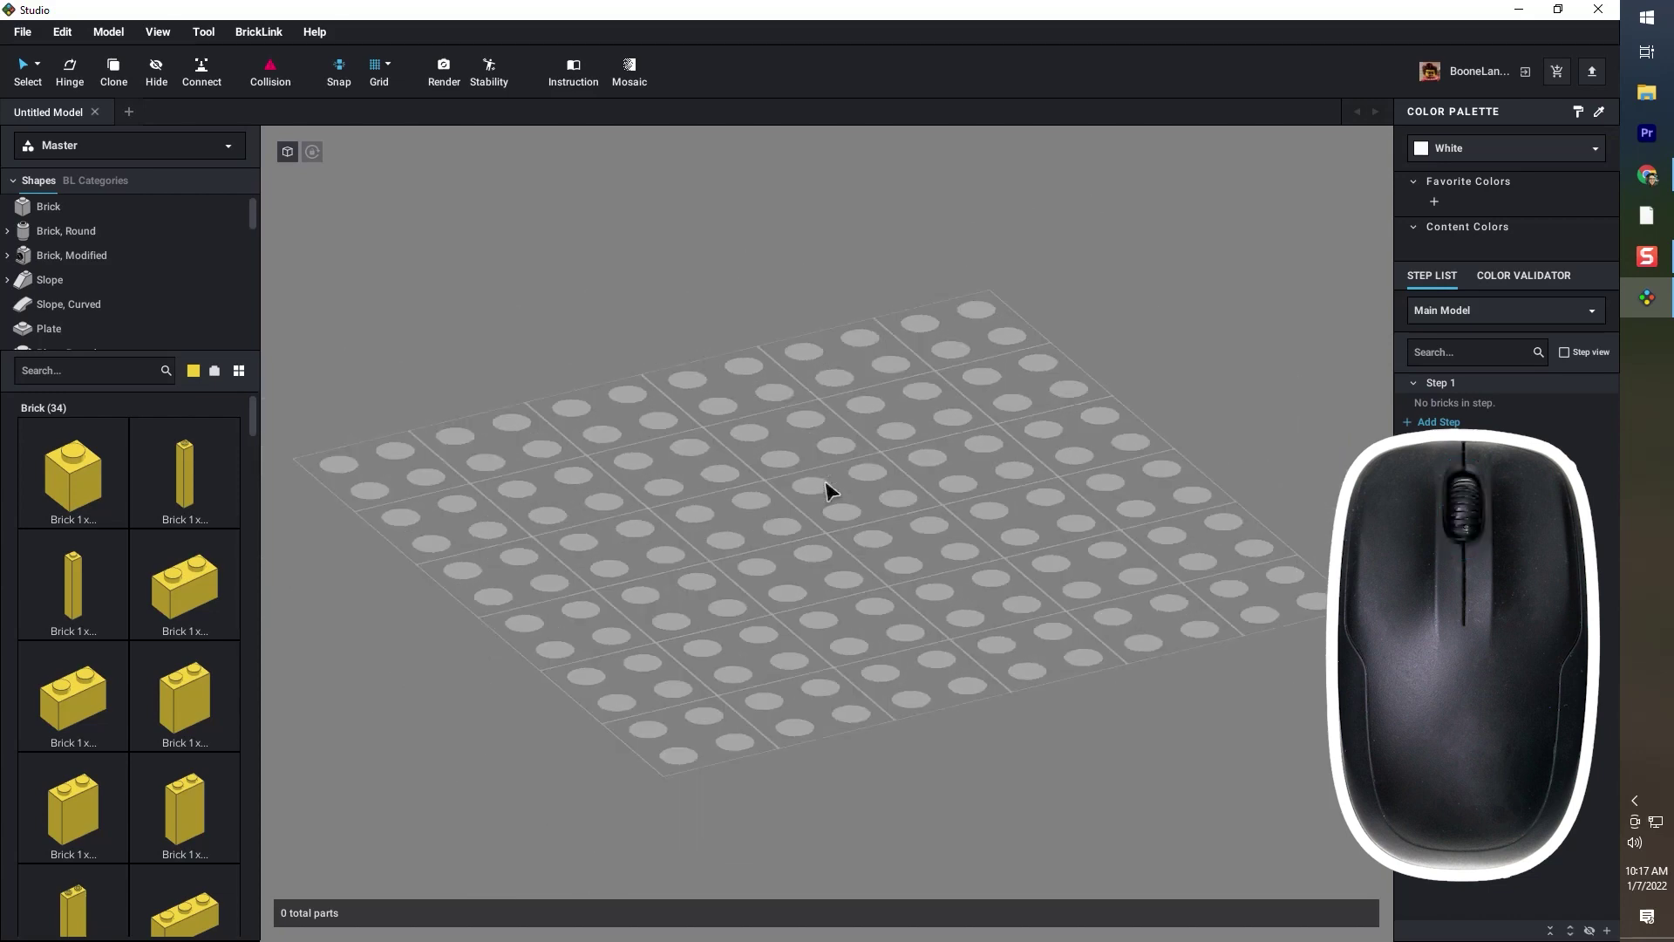
{"action": "scroll", "coordinate": [828, 491], "scroll_direction": "up", "scroll_amount": 3}
{"action": "scroll", "coordinate": [828, 491], "scroll_direction": "down", "scroll_amount": 3}
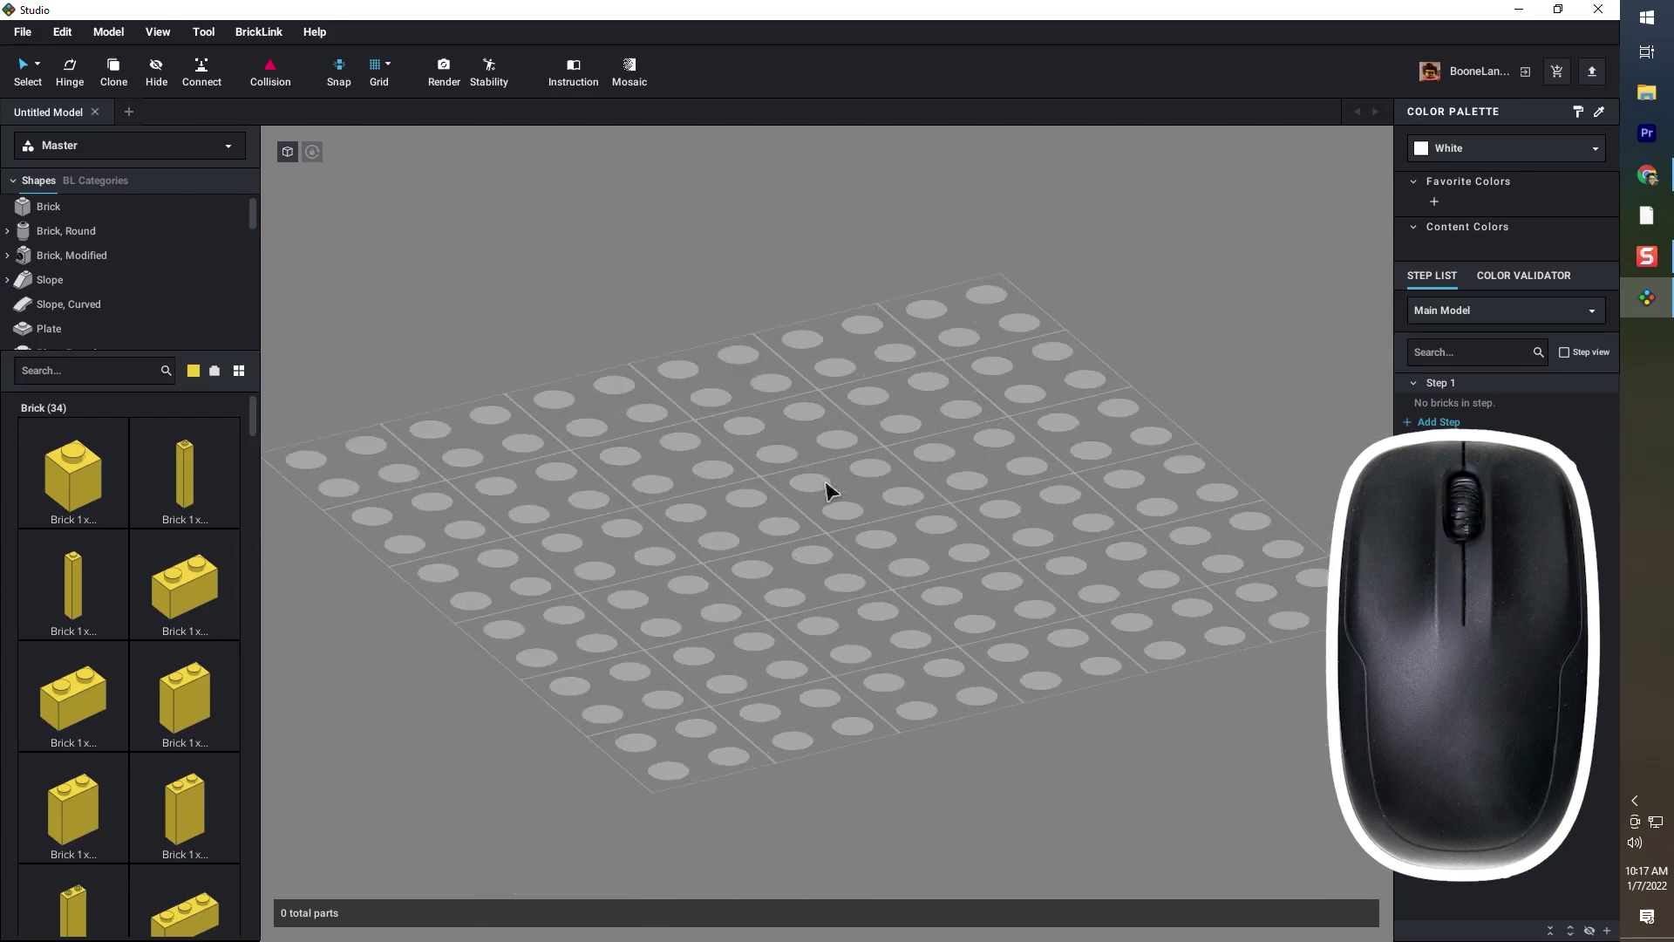
{"action": "scroll", "coordinate": [829, 491], "scroll_direction": "up", "scroll_amount": 4}
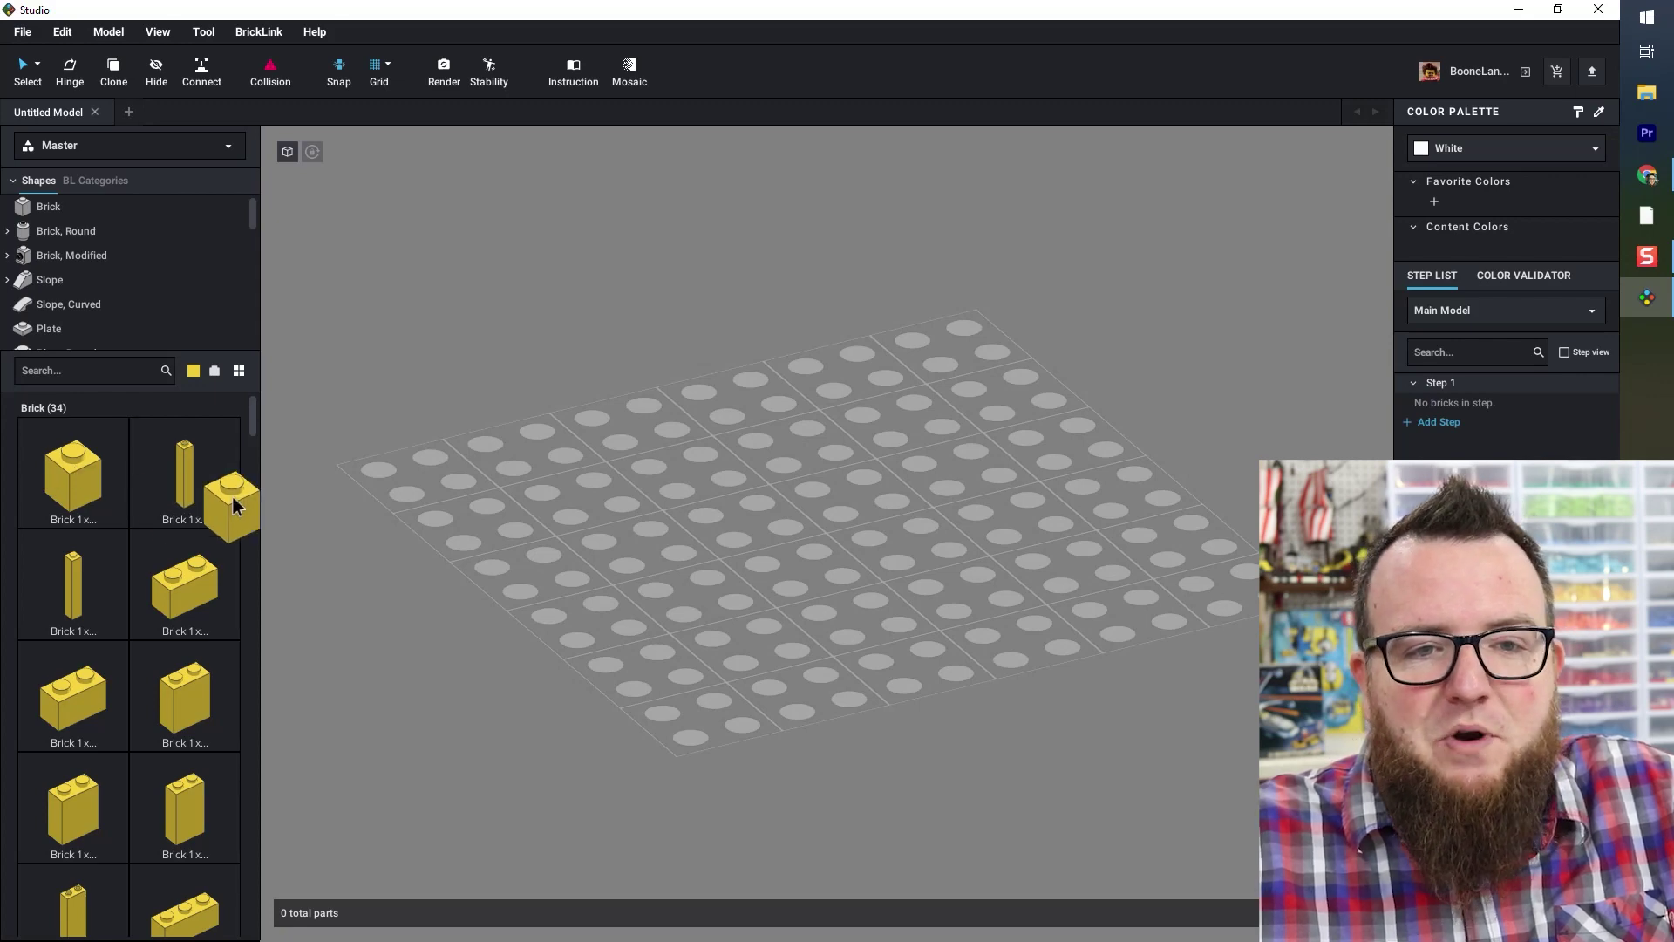
- Place a yellow 1x1 brick on the baseplate, discarding the extra pasted copy
{"action": "left_click_drag", "start_coordinate": [234, 506], "coordinate": [647, 460]}
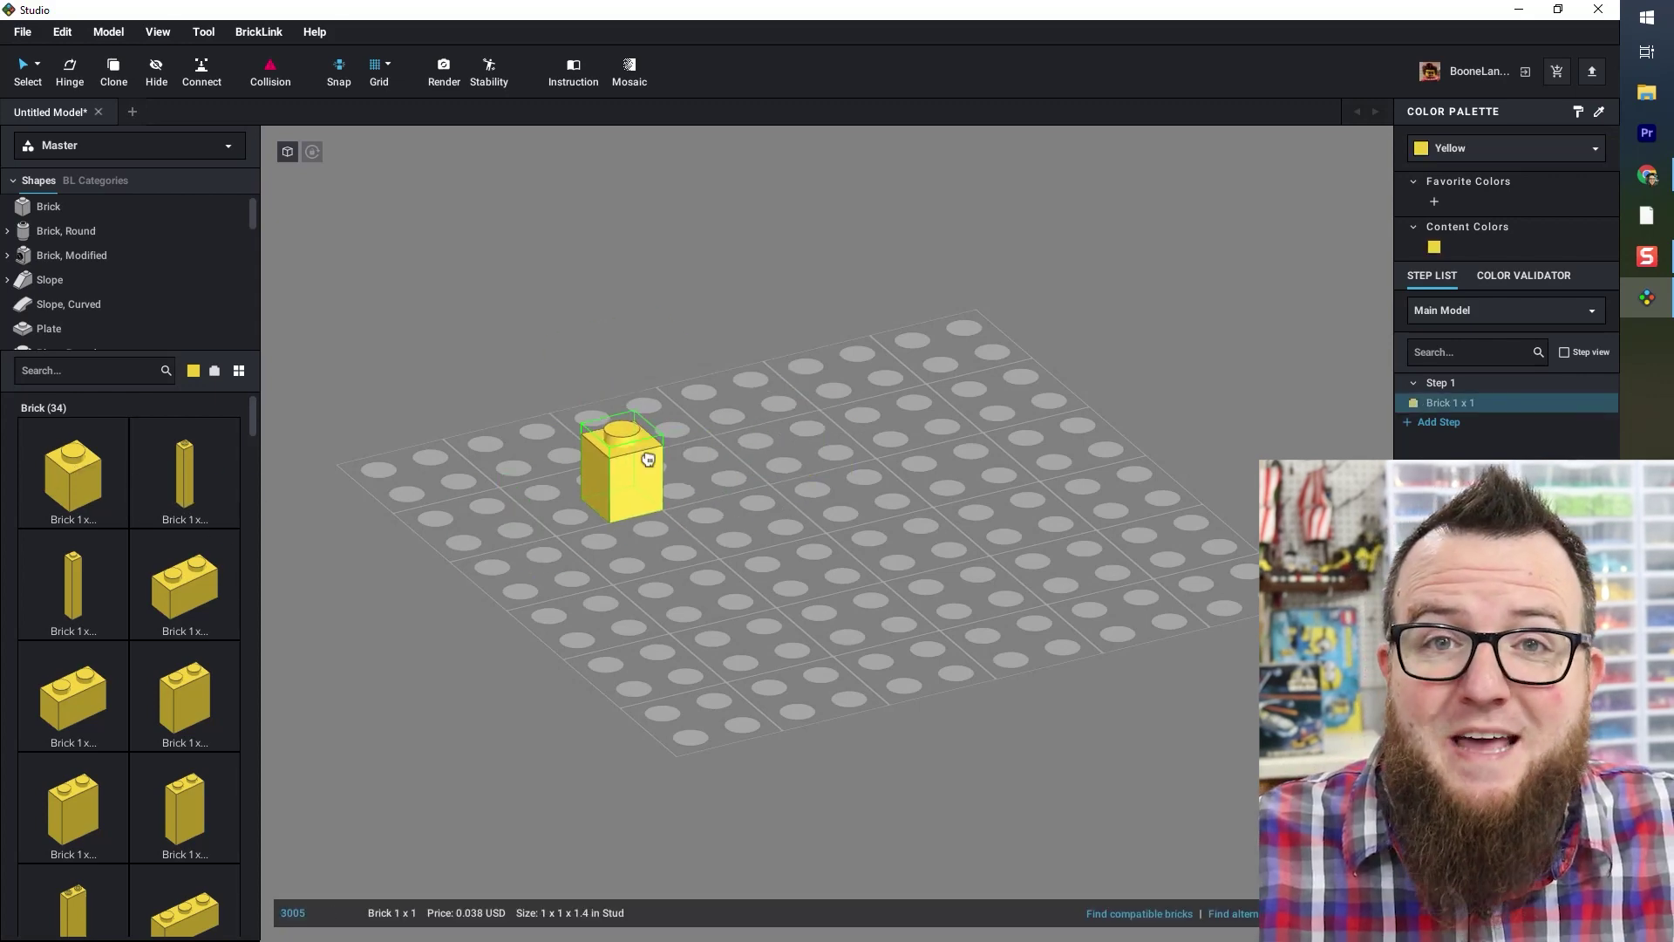
{"action": "key", "text": "ctrl+c"}
{"action": "key", "text": "ctrl+v"}
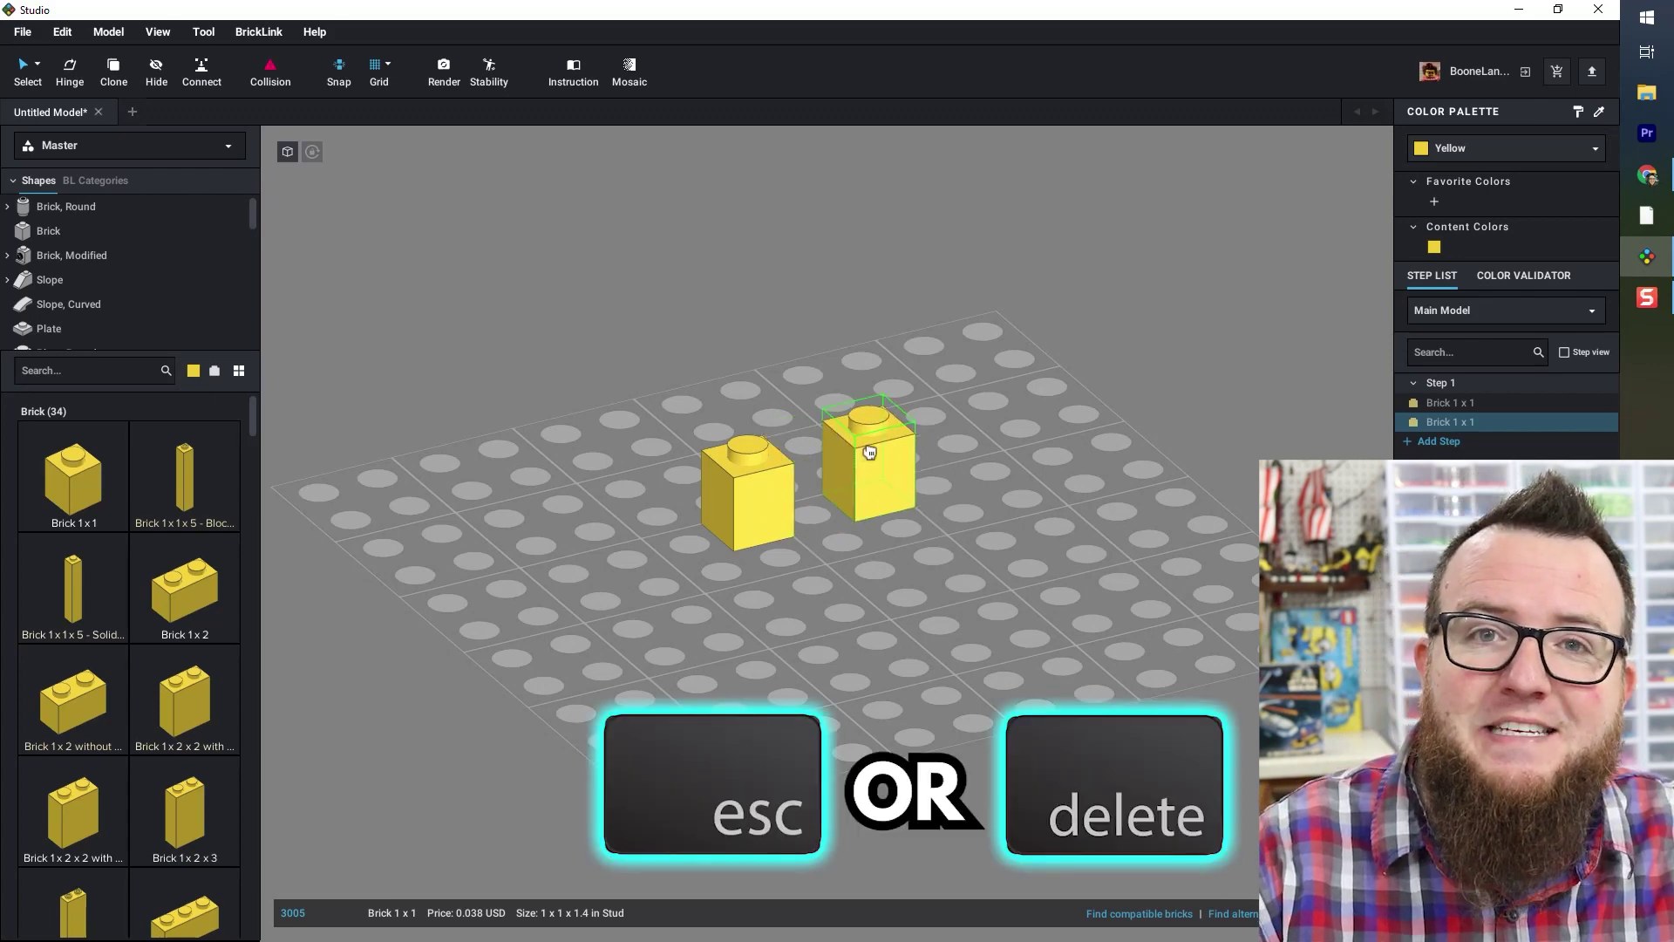
{"action": "key", "text": "Escape"}
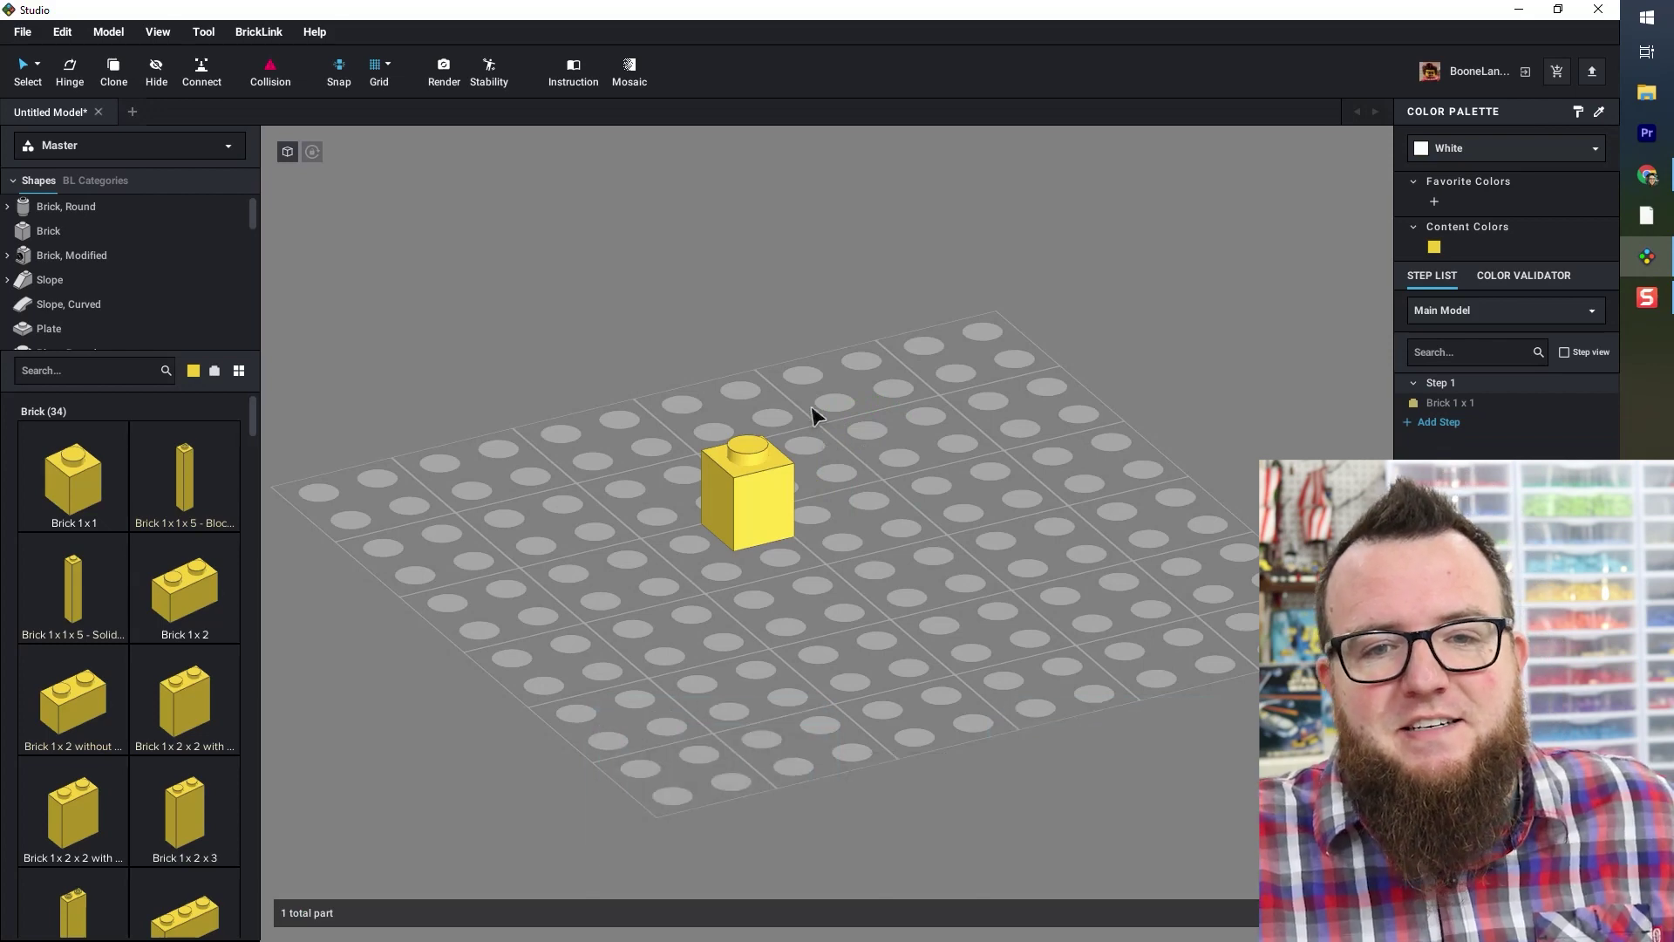
- Rotate a yellow 1x2 brick upright and set it beside the 1x1 brick
{"action": "left_click", "coordinate": [195, 601]}
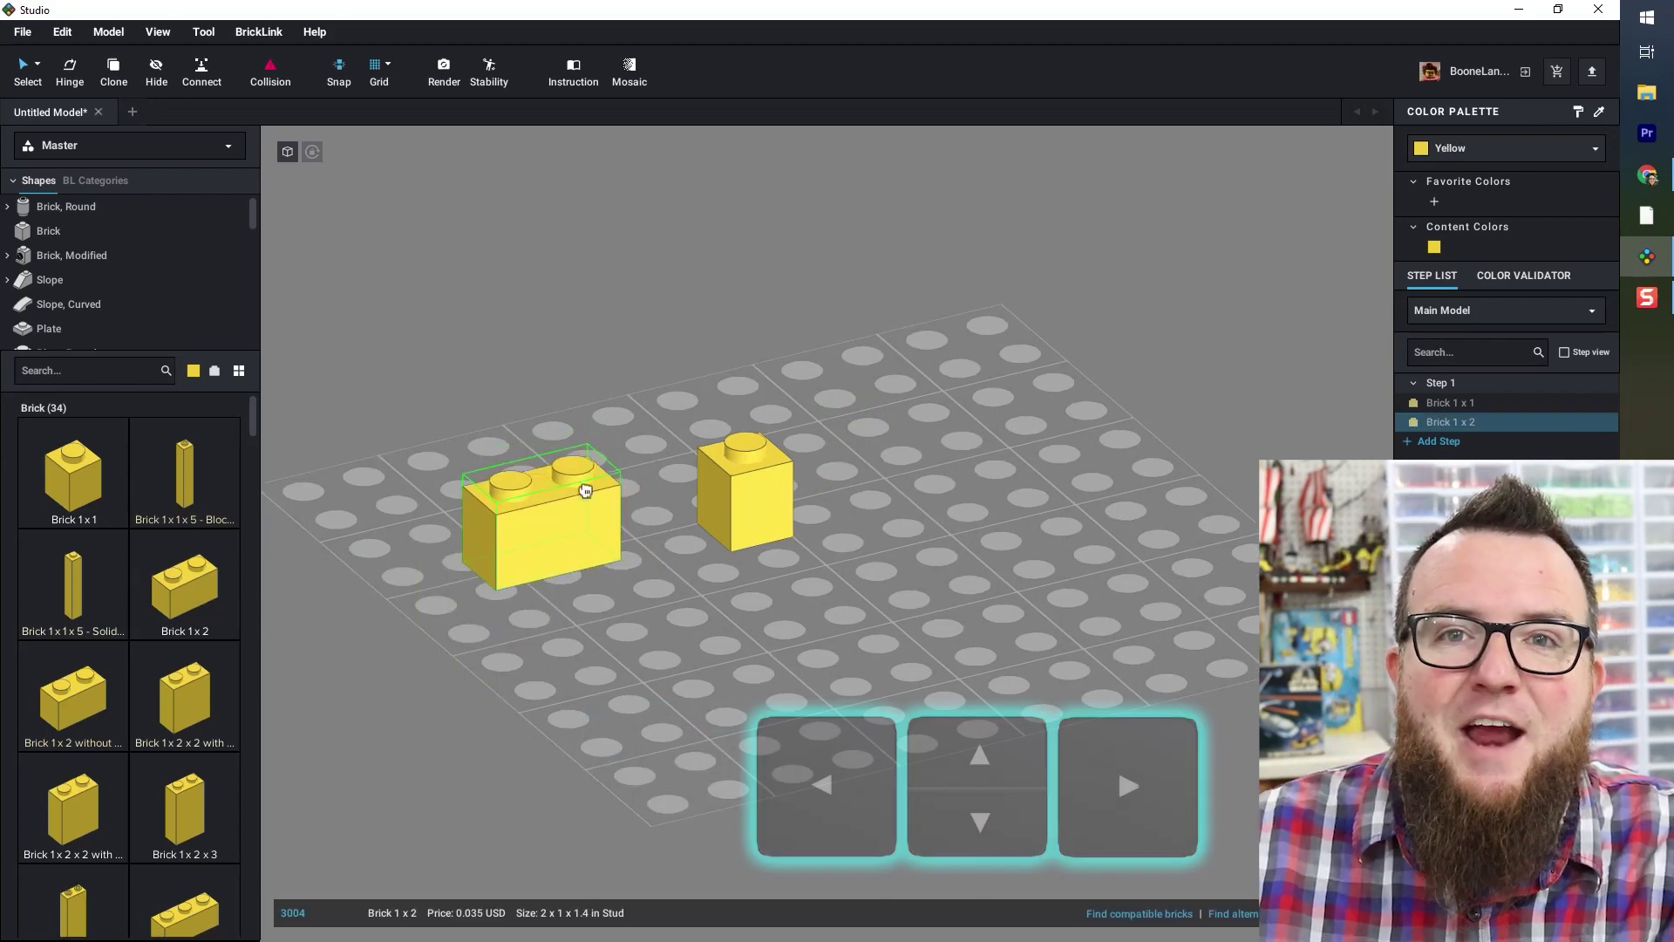
{"action": "key", "text": "Right"}
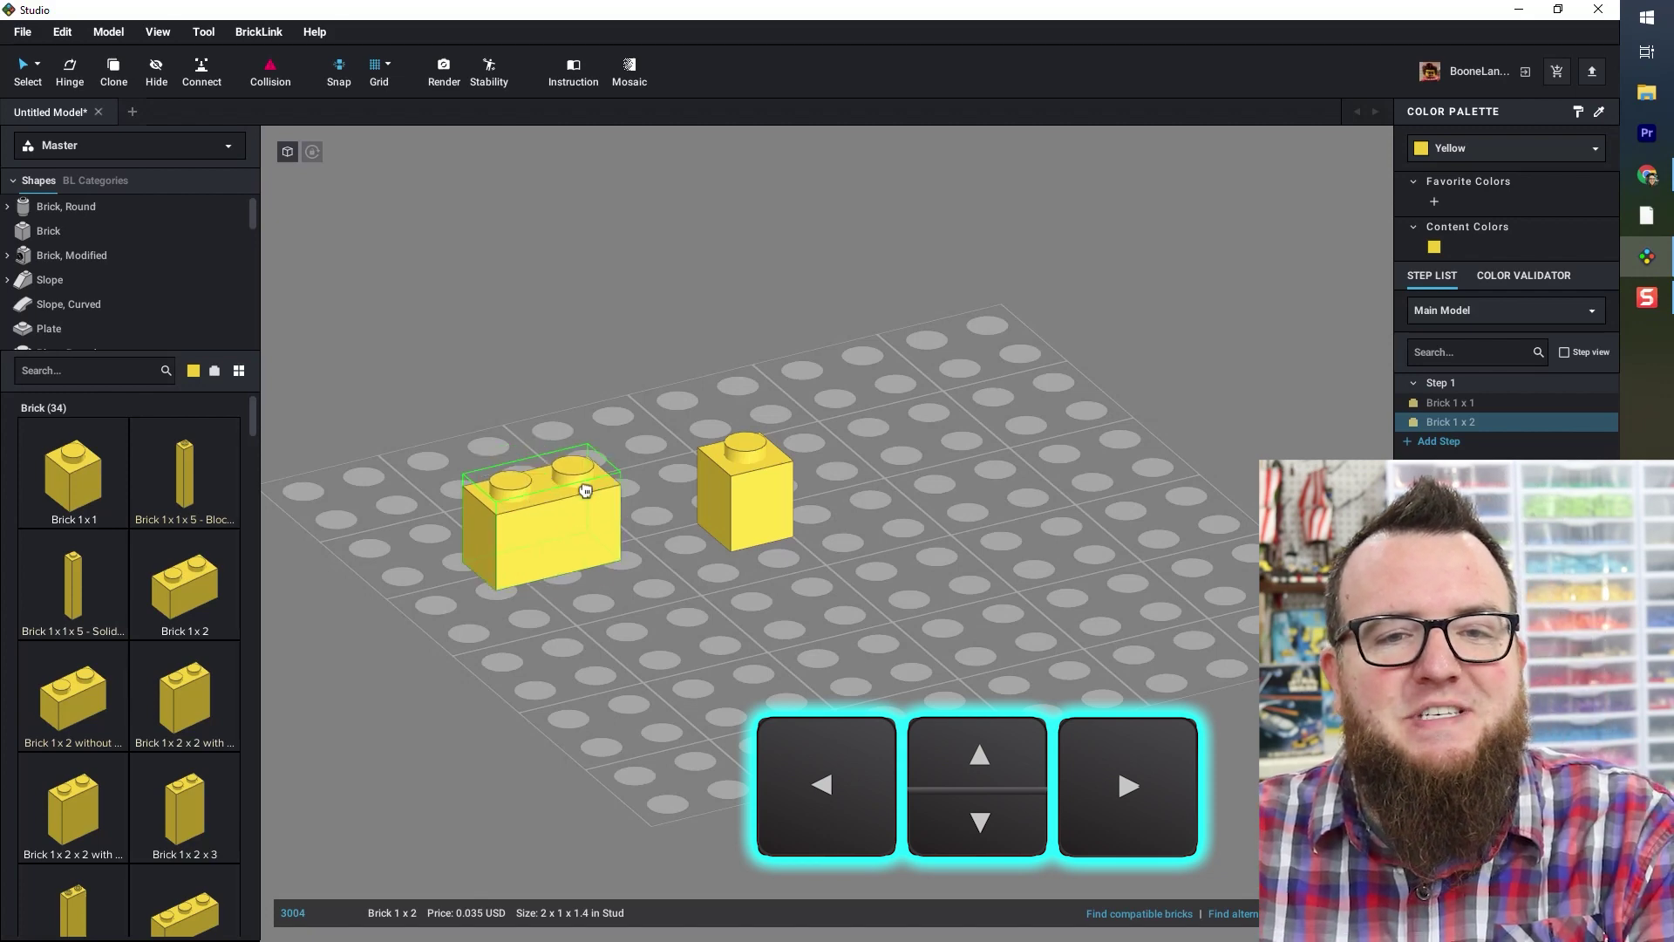
{"action": "key", "text": "Right"}
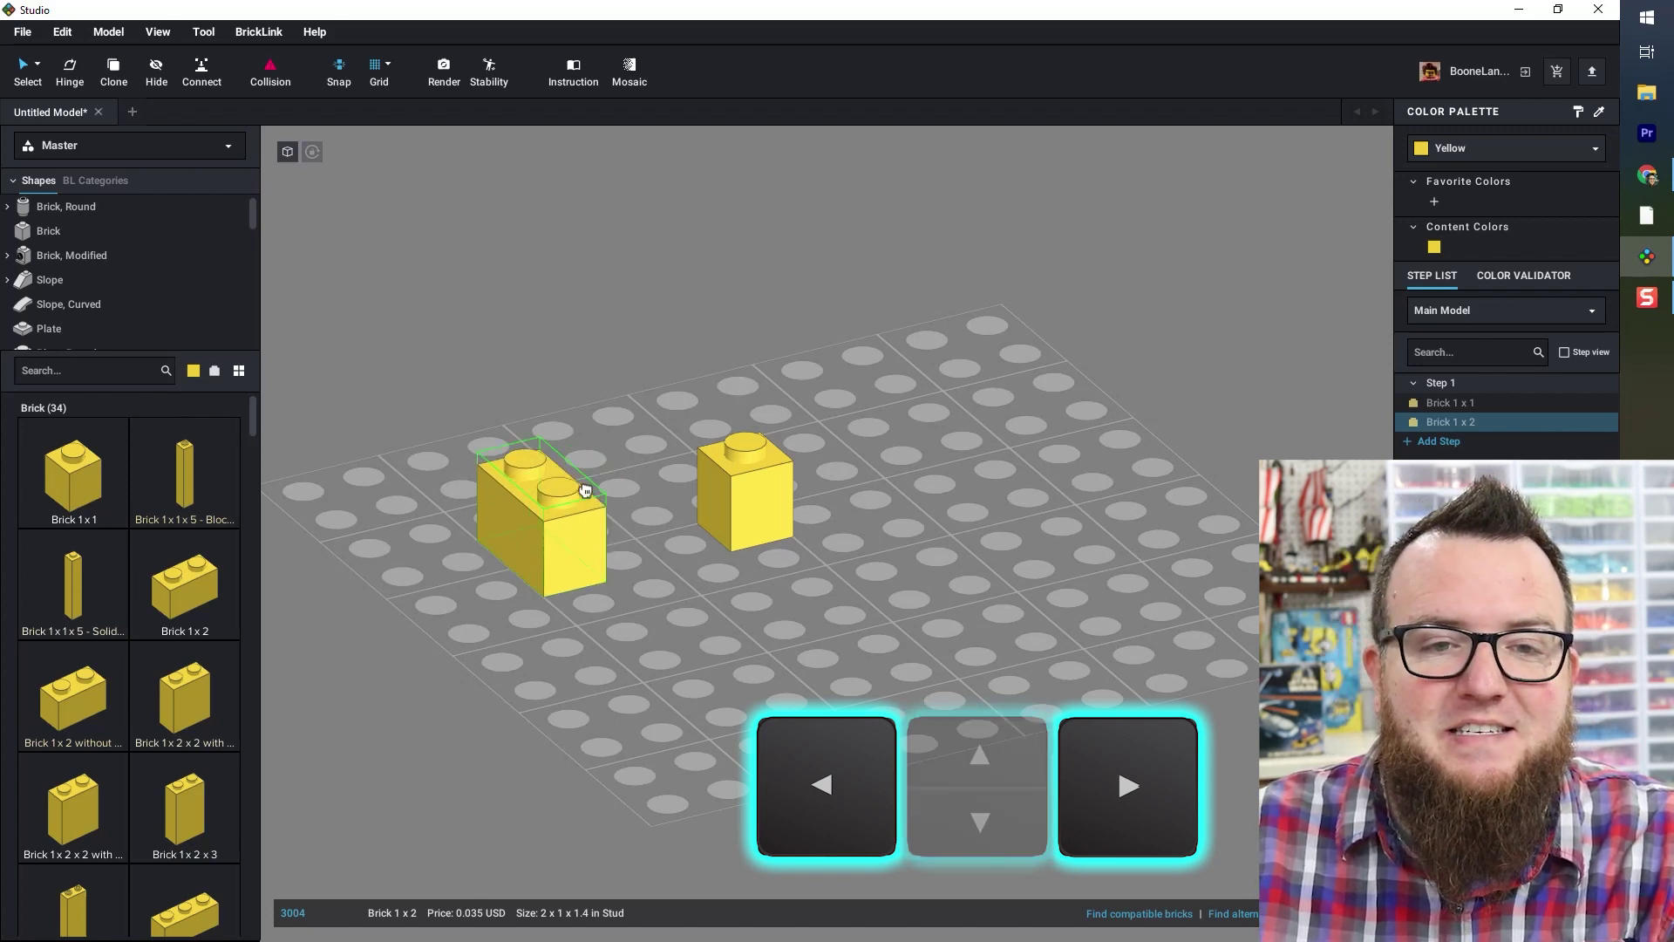
{"action": "key", "text": "Right"}
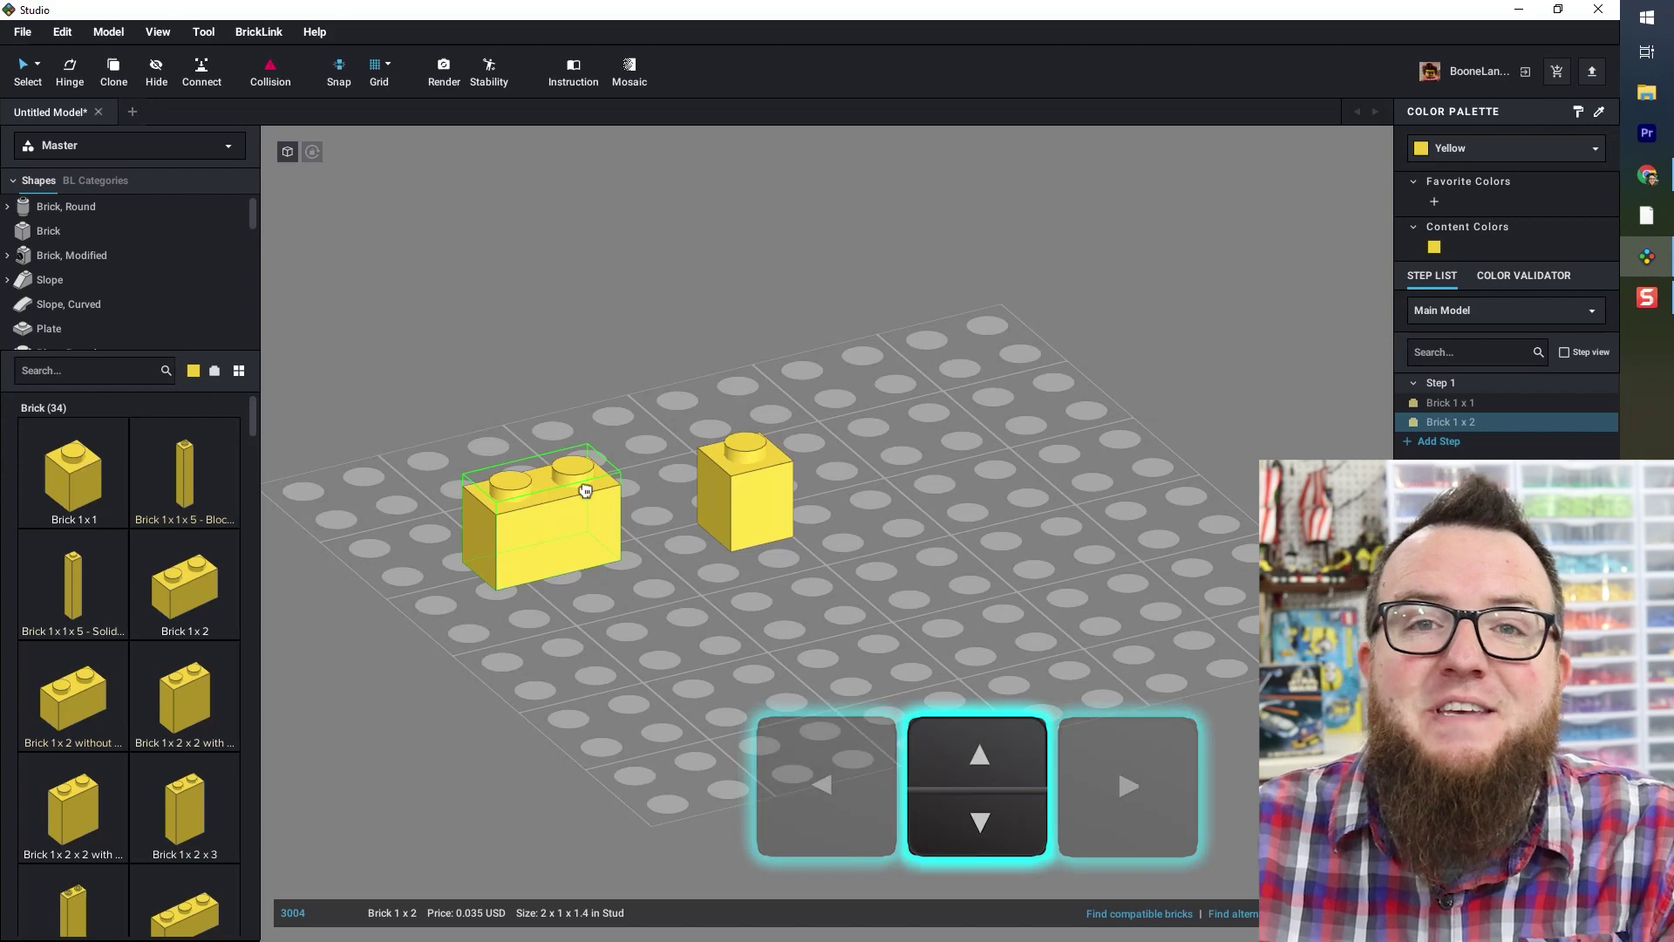
{"action": "key", "text": "Up"}
{"action": "key", "text": "Up"}
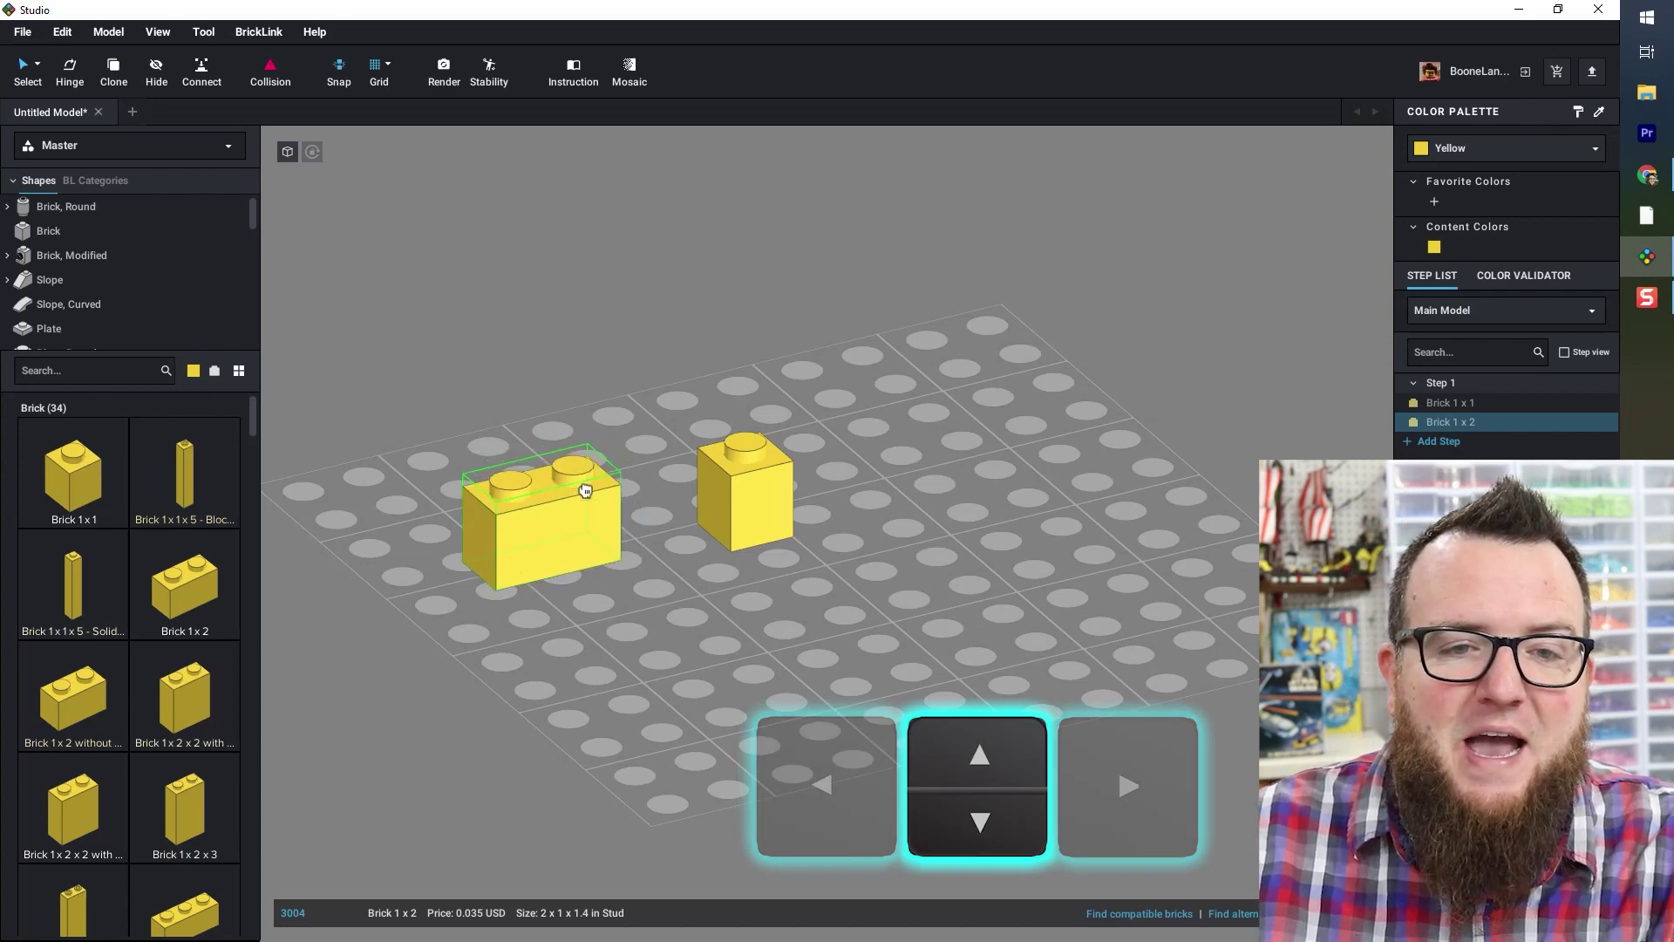
{"action": "key", "text": "Up"}
{"action": "key", "text": "Up"}
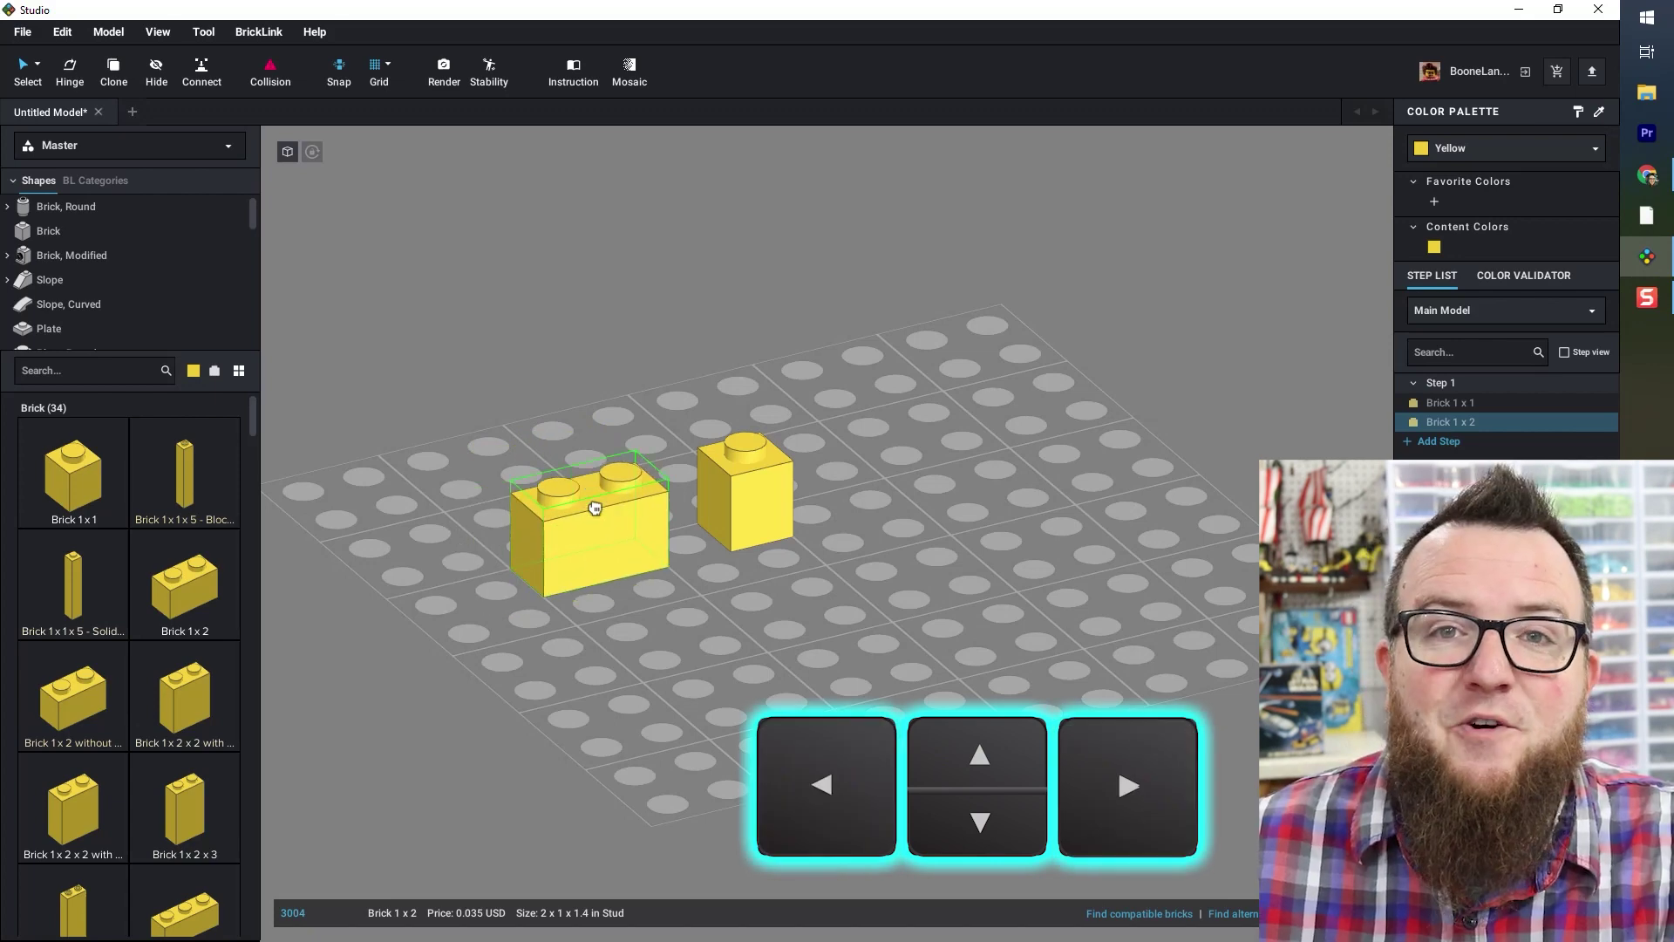
{"action": "key", "text": "Right"}
{"action": "key", "text": "Up"}
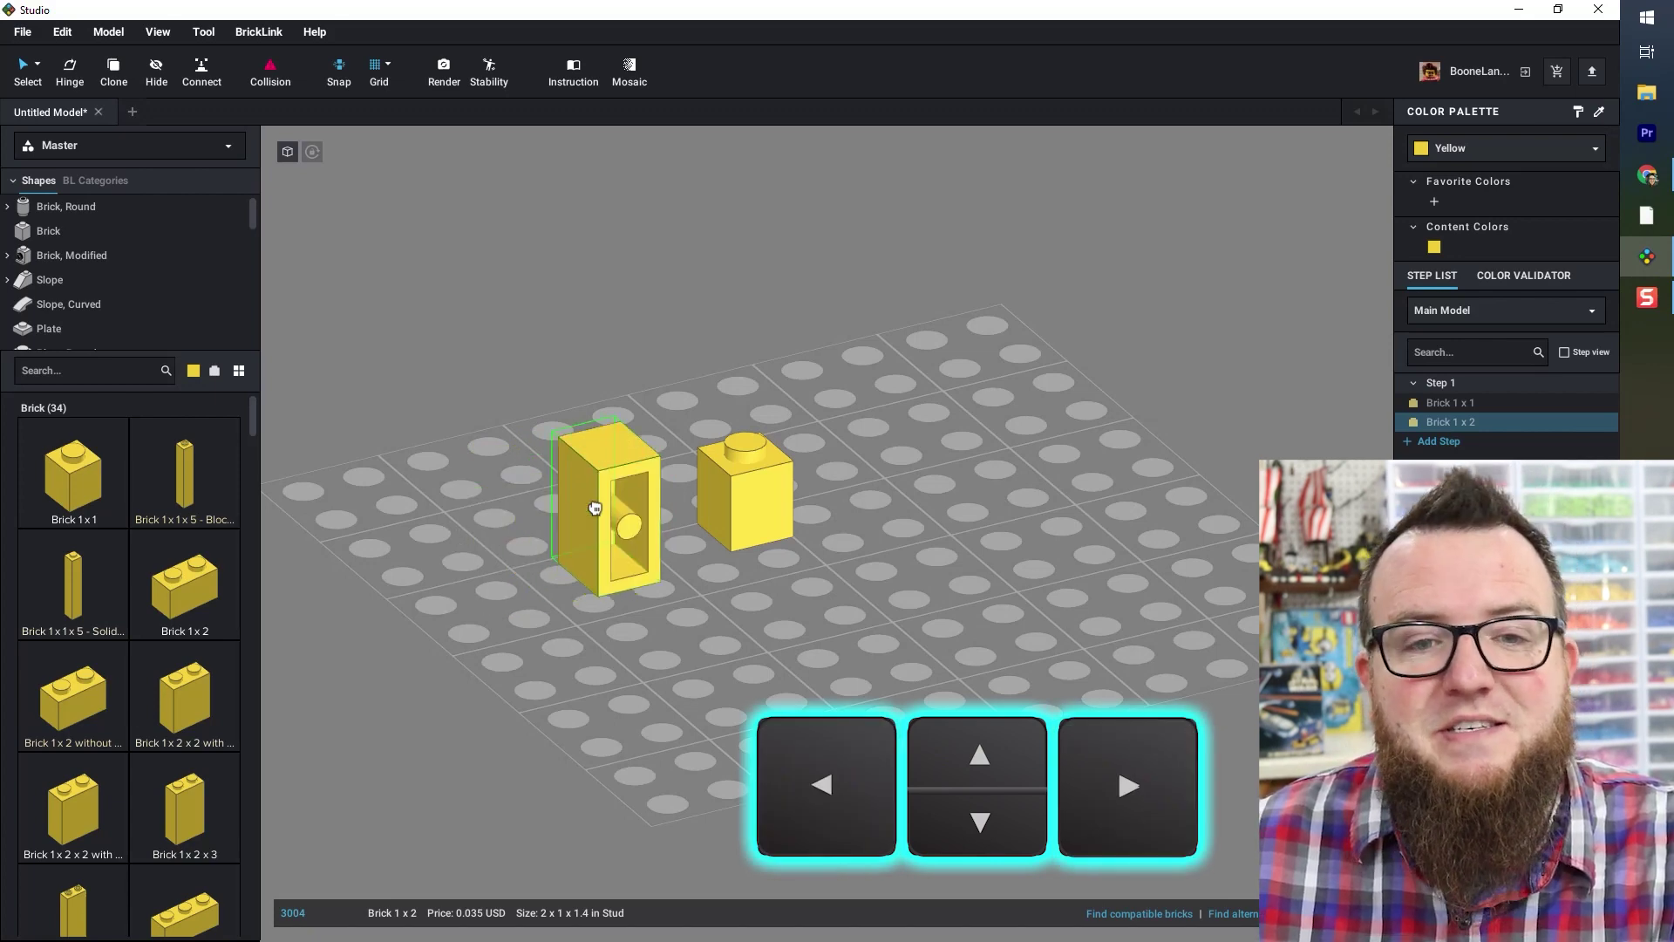
{"action": "key", "text": "Right"}
{"action": "key", "text": "Up"}
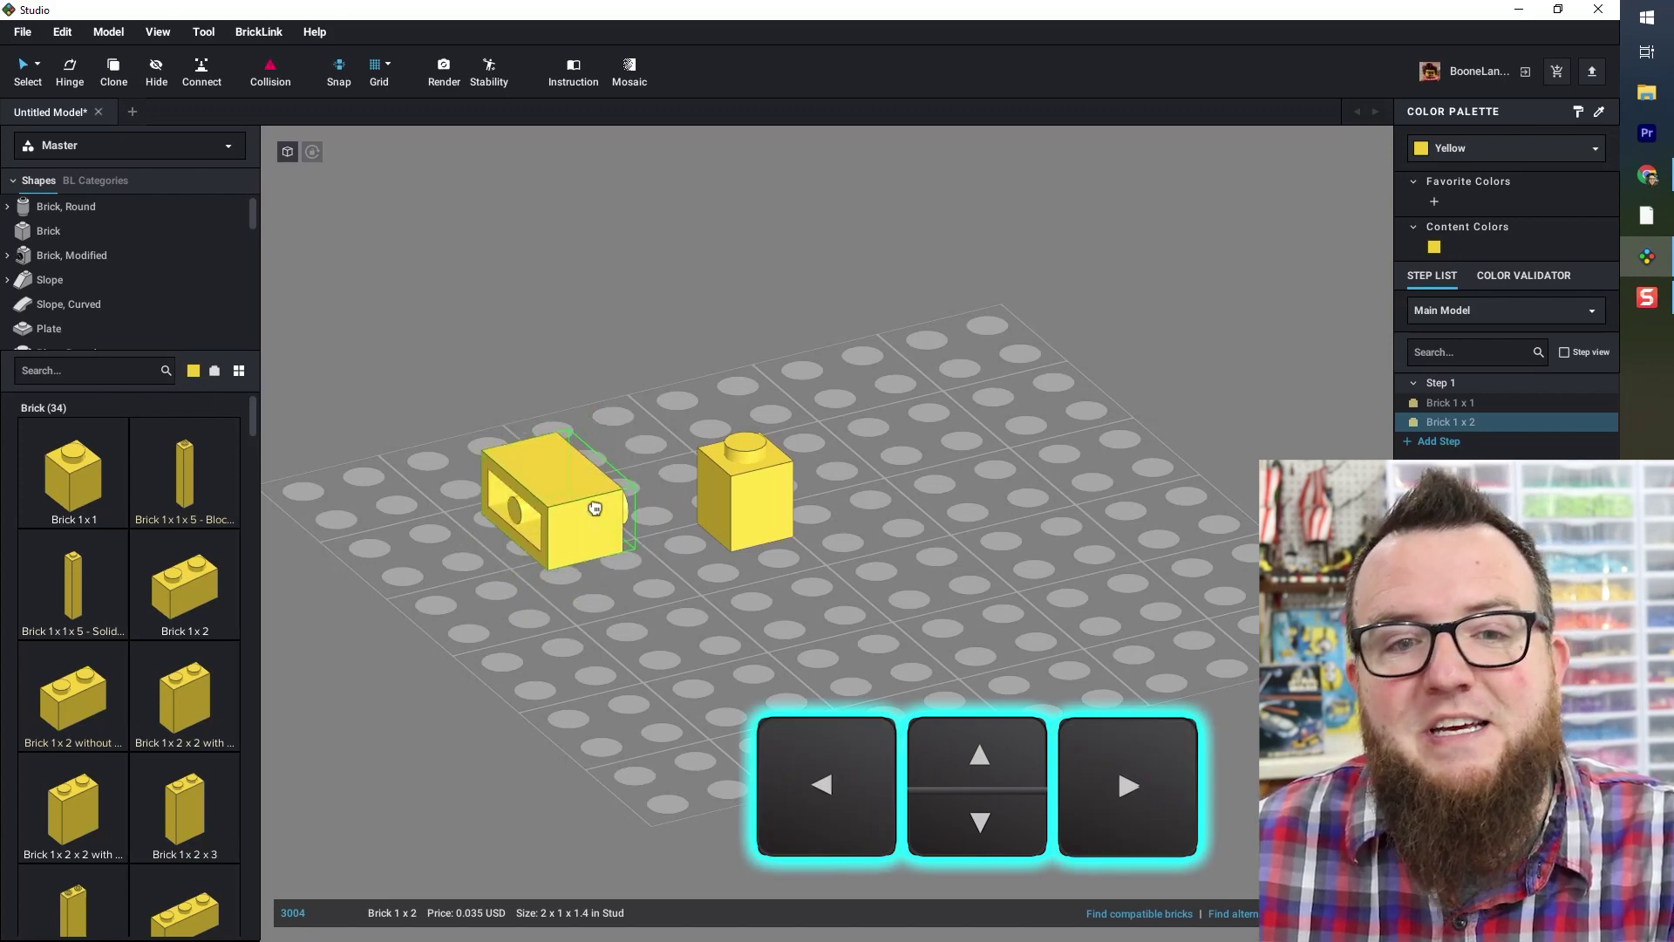
{"action": "key", "text": "Right"}
{"action": "key", "text": "Up"}
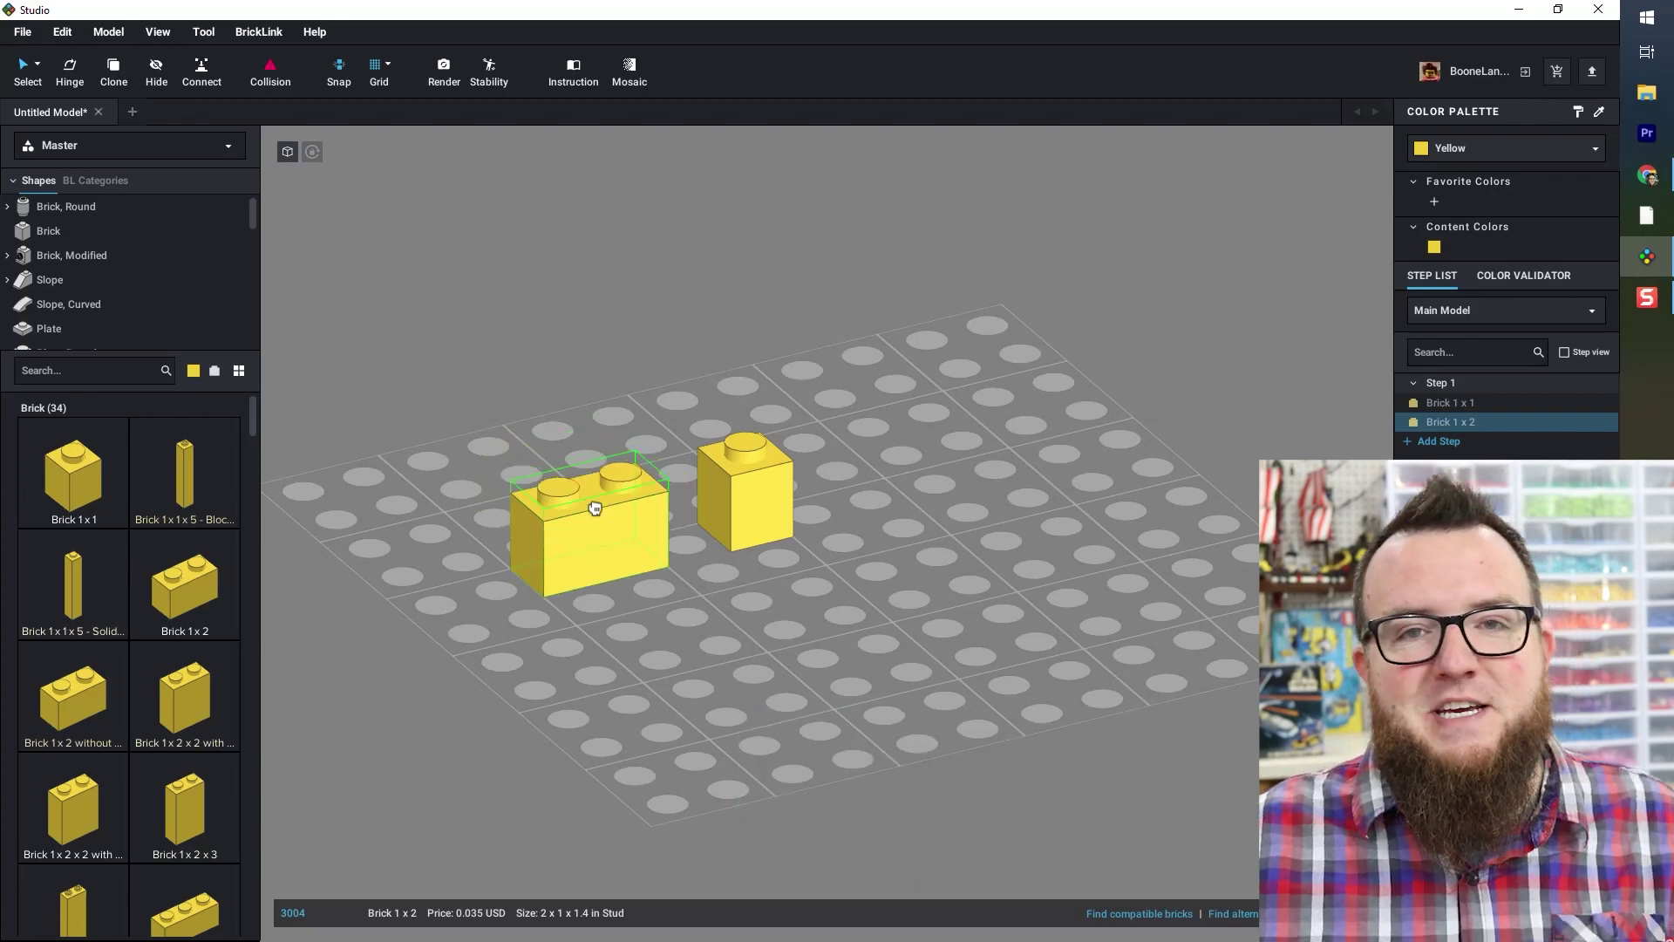
{"action": "left_click", "coordinate": [594, 508]}
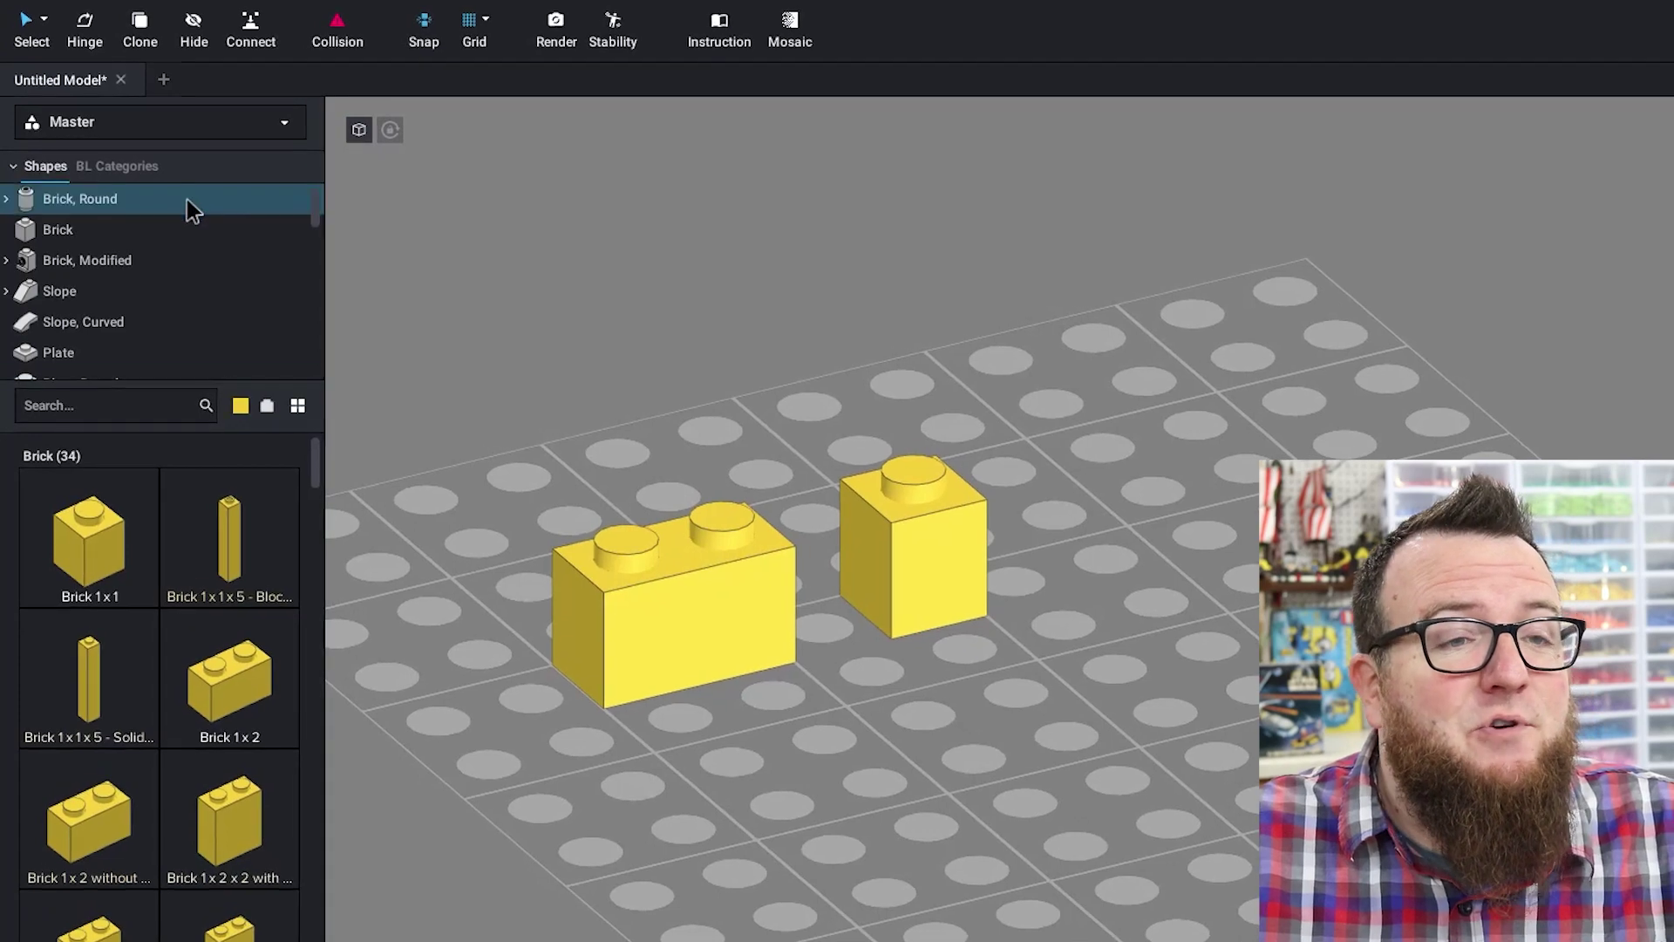
- Check the parts palette list, keeping the Master palette, and scroll the categories
{"action": "left_click", "coordinate": [283, 122]}
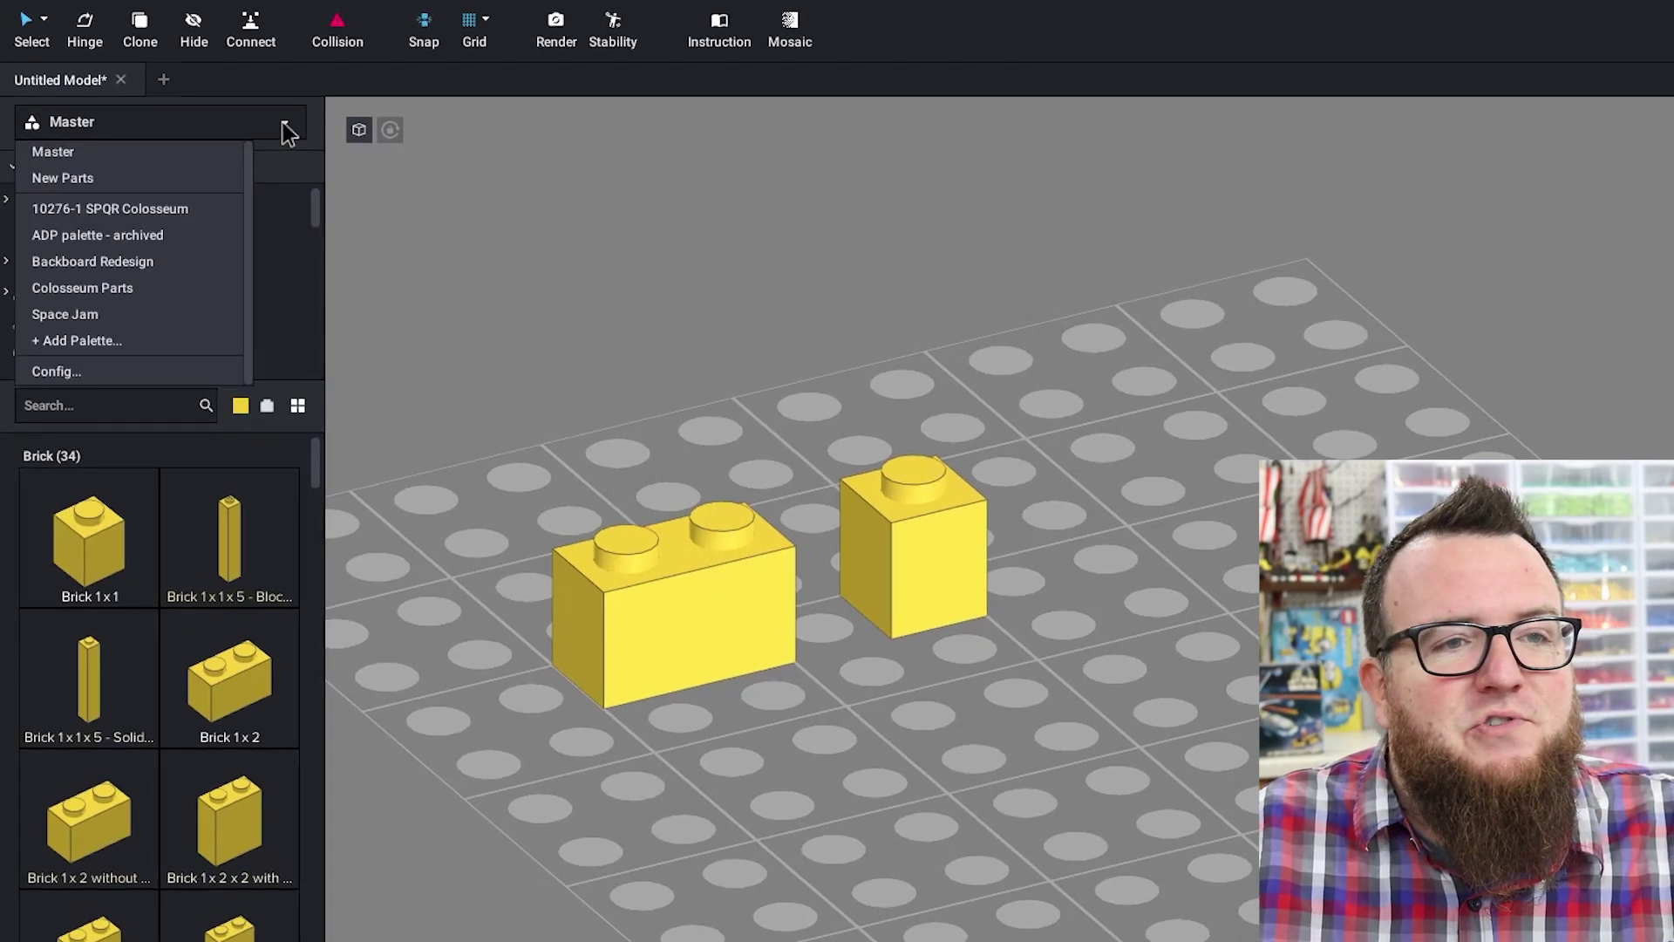
{"action": "left_click", "coordinate": [146, 155]}
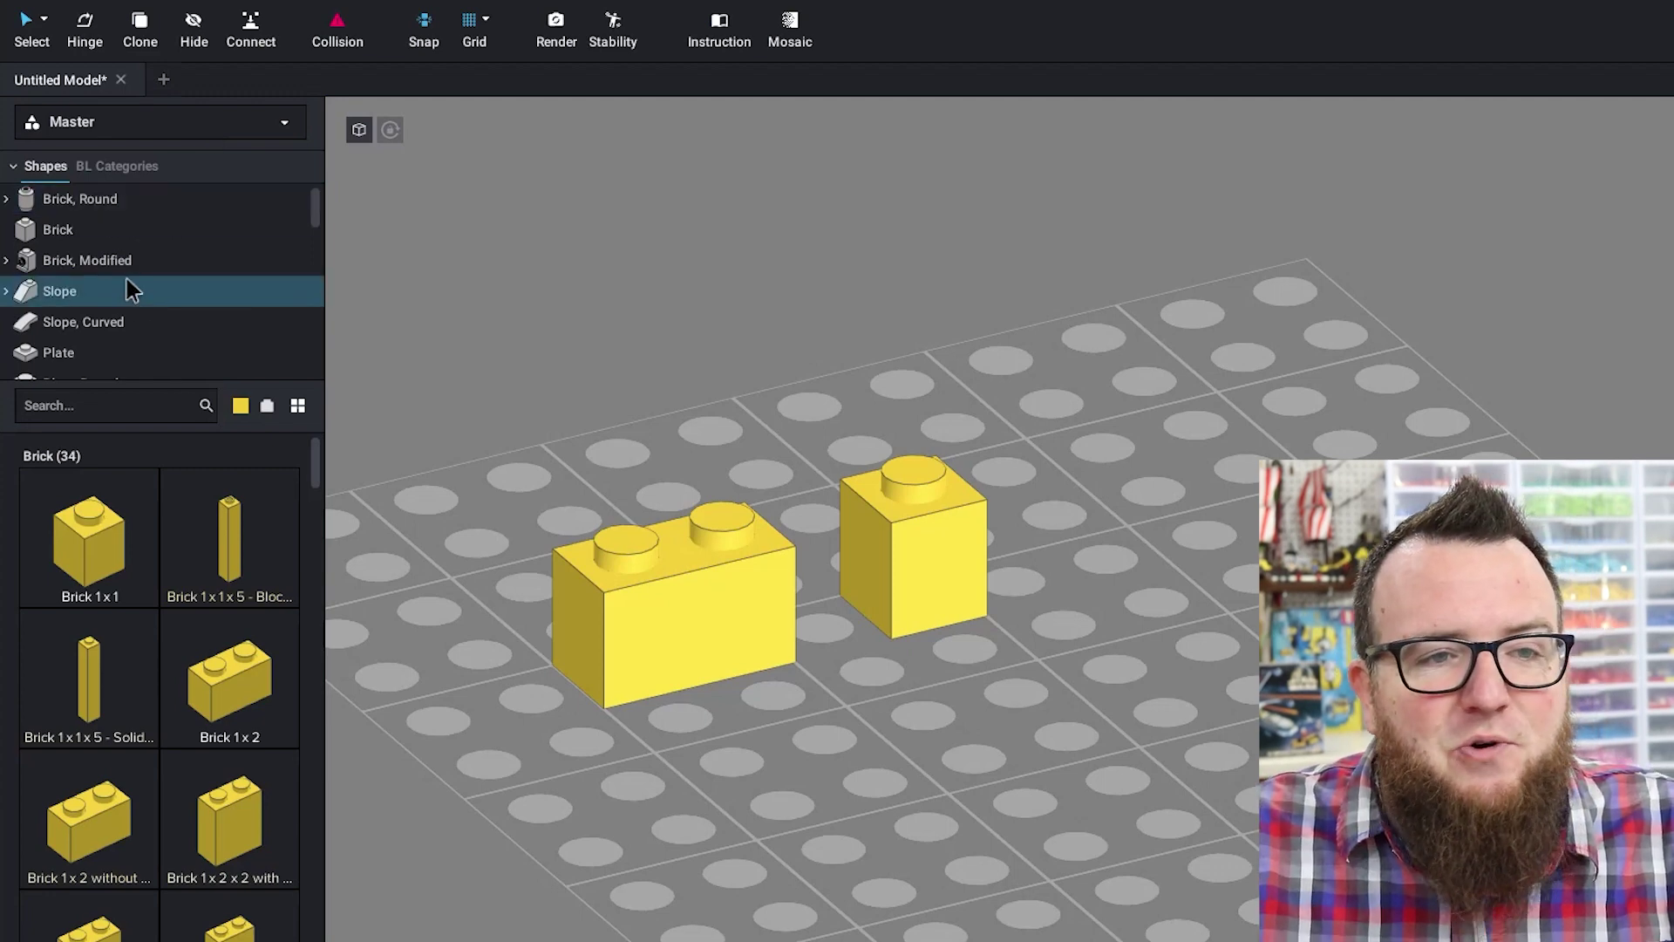
{"action": "scroll", "coordinate": [155, 275], "scroll_direction": "down", "scroll_amount": 5}
{"action": "scroll", "coordinate": [157, 274], "scroll_direction": "down", "scroll_amount": 10}
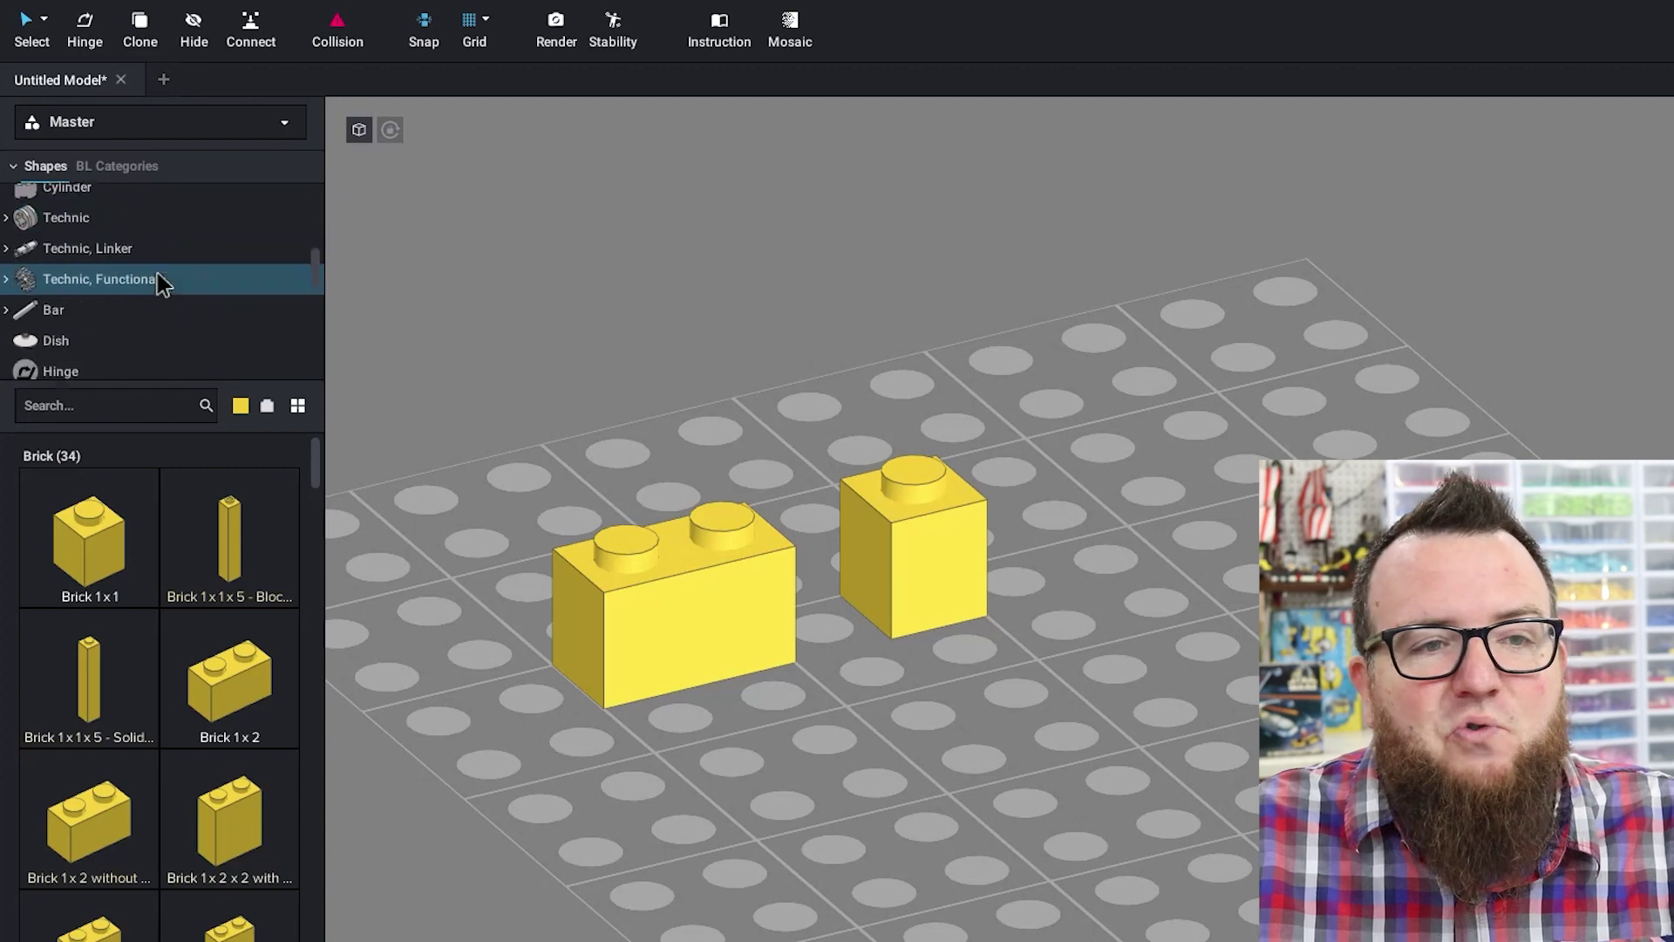
{"action": "scroll", "coordinate": [157, 272], "scroll_direction": "up", "scroll_amount": 8}
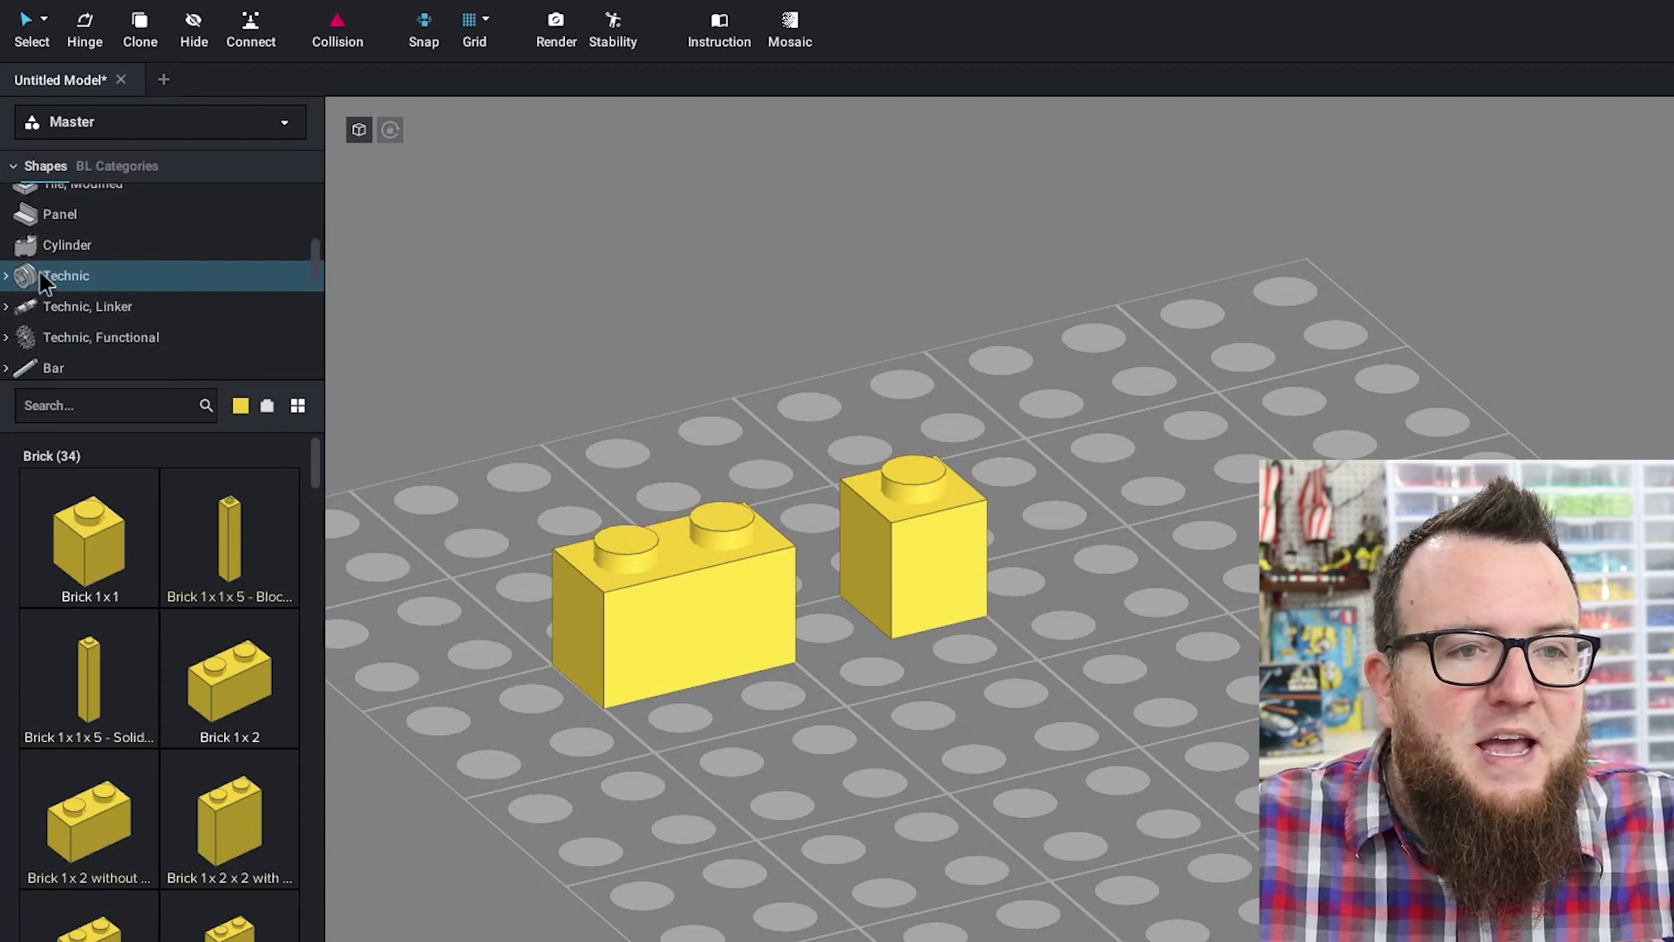
- Show the 8 Cylinder category parts in the palette and browse them
{"action": "left_click", "coordinate": [76, 244]}
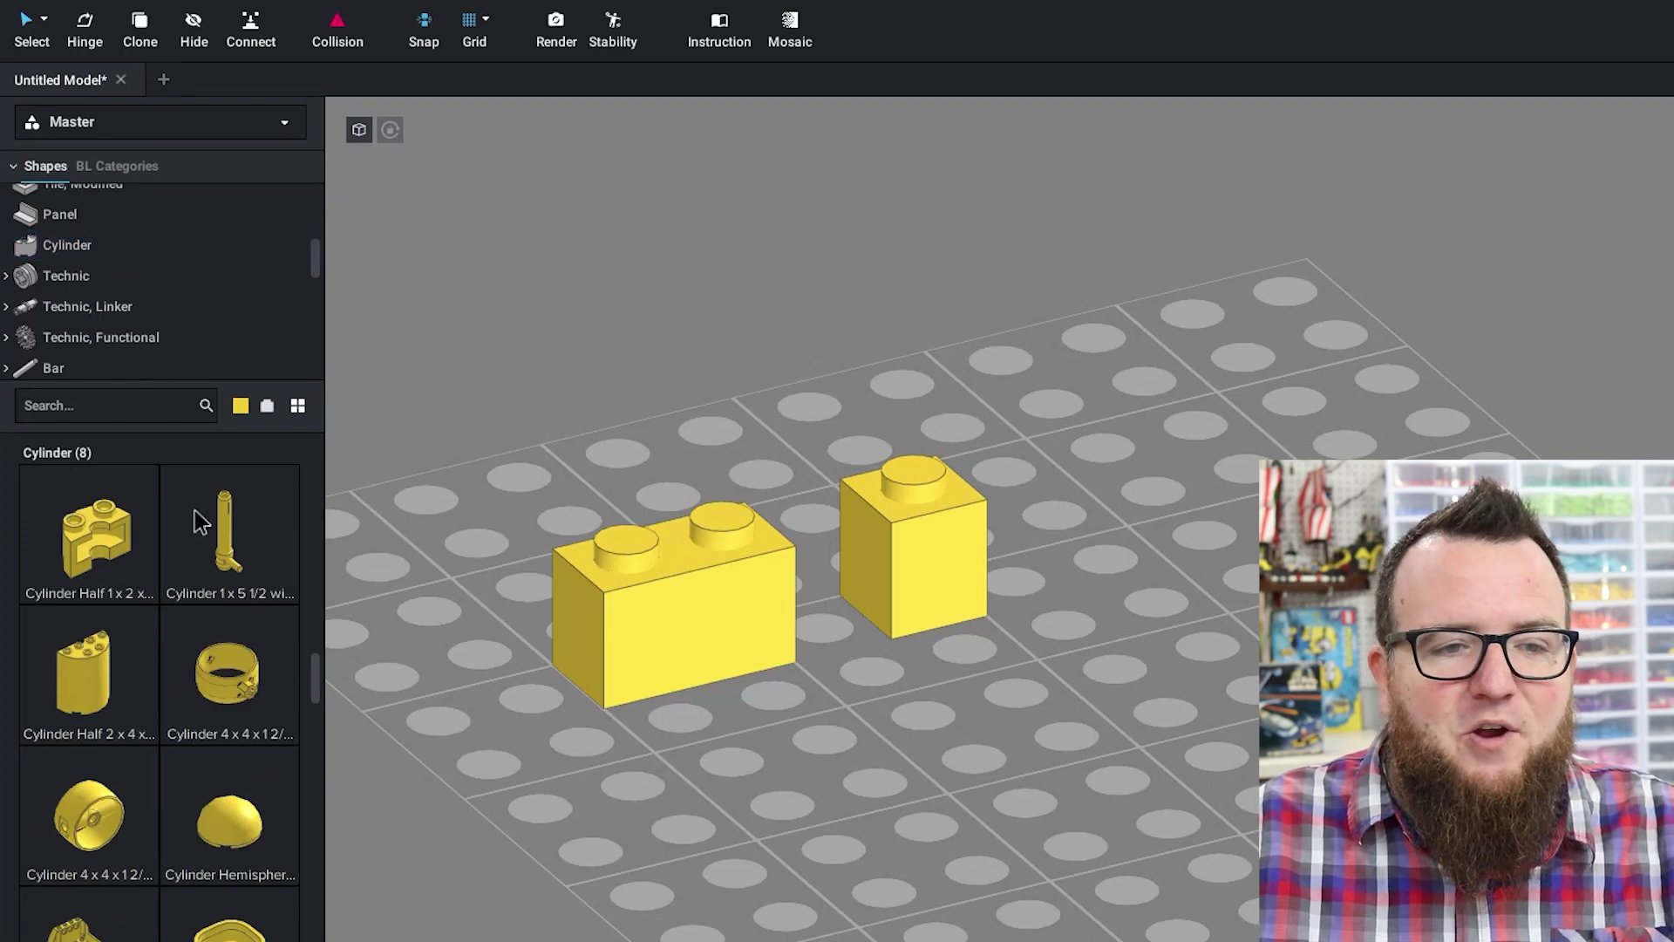
{"action": "scroll", "coordinate": [175, 751], "scroll_direction": "down", "scroll_amount": 8}
{"action": "scroll", "coordinate": [173, 746], "scroll_direction": "up", "scroll_amount": 7}
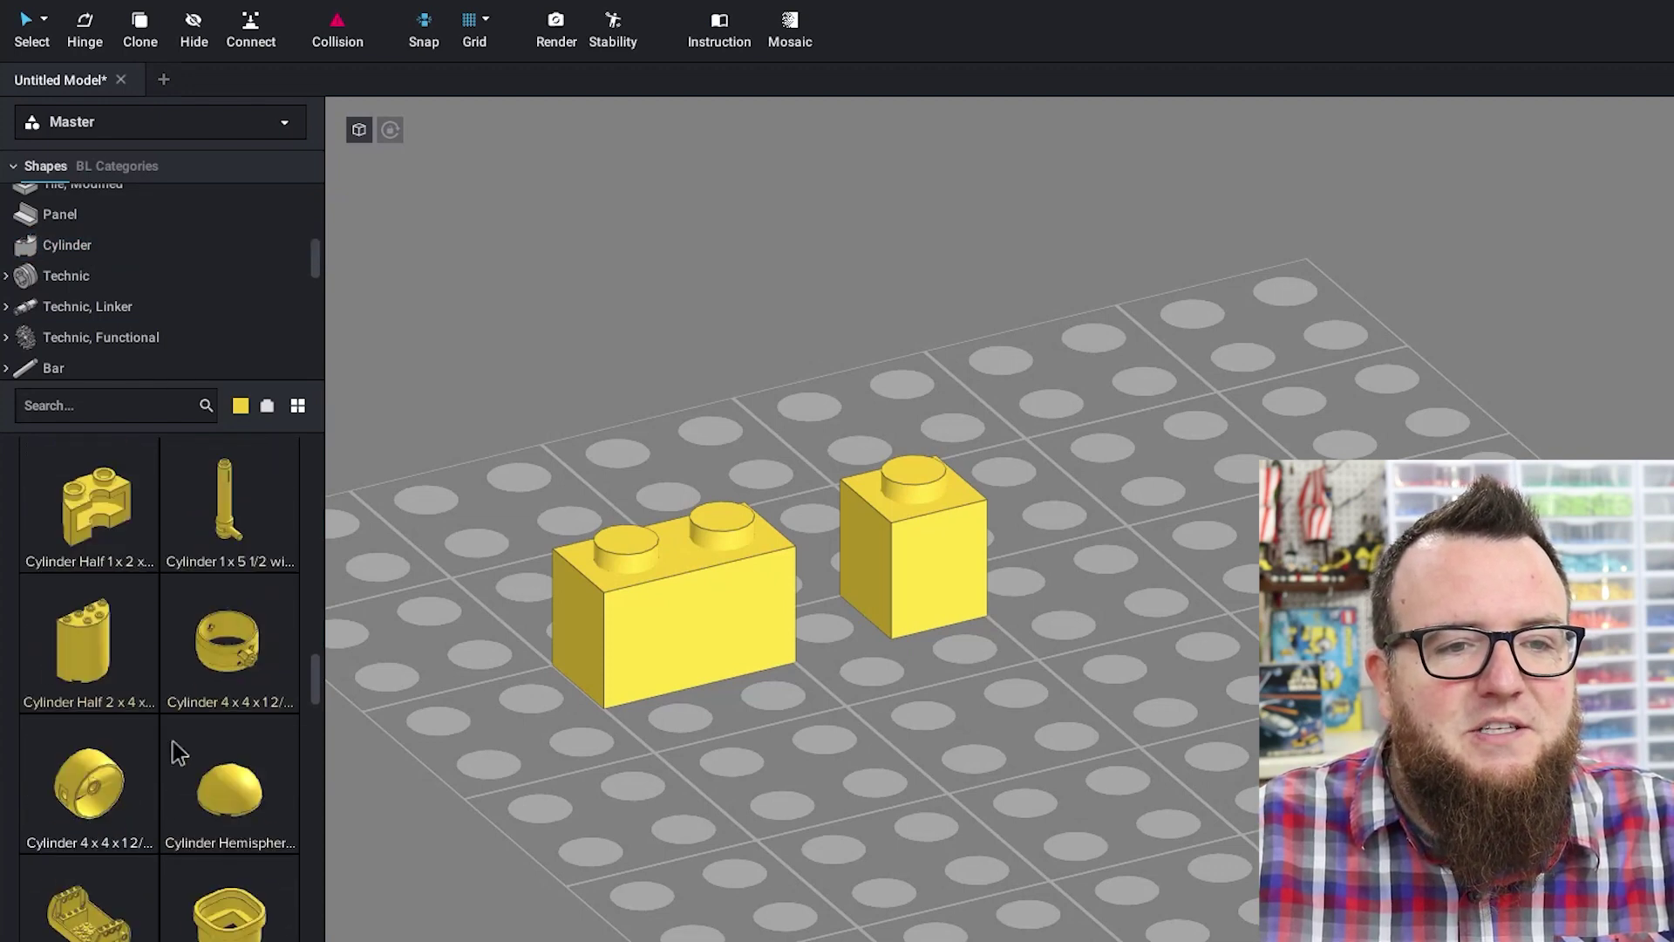
{"action": "scroll", "coordinate": [173, 741], "scroll_direction": "up", "scroll_amount": 1}
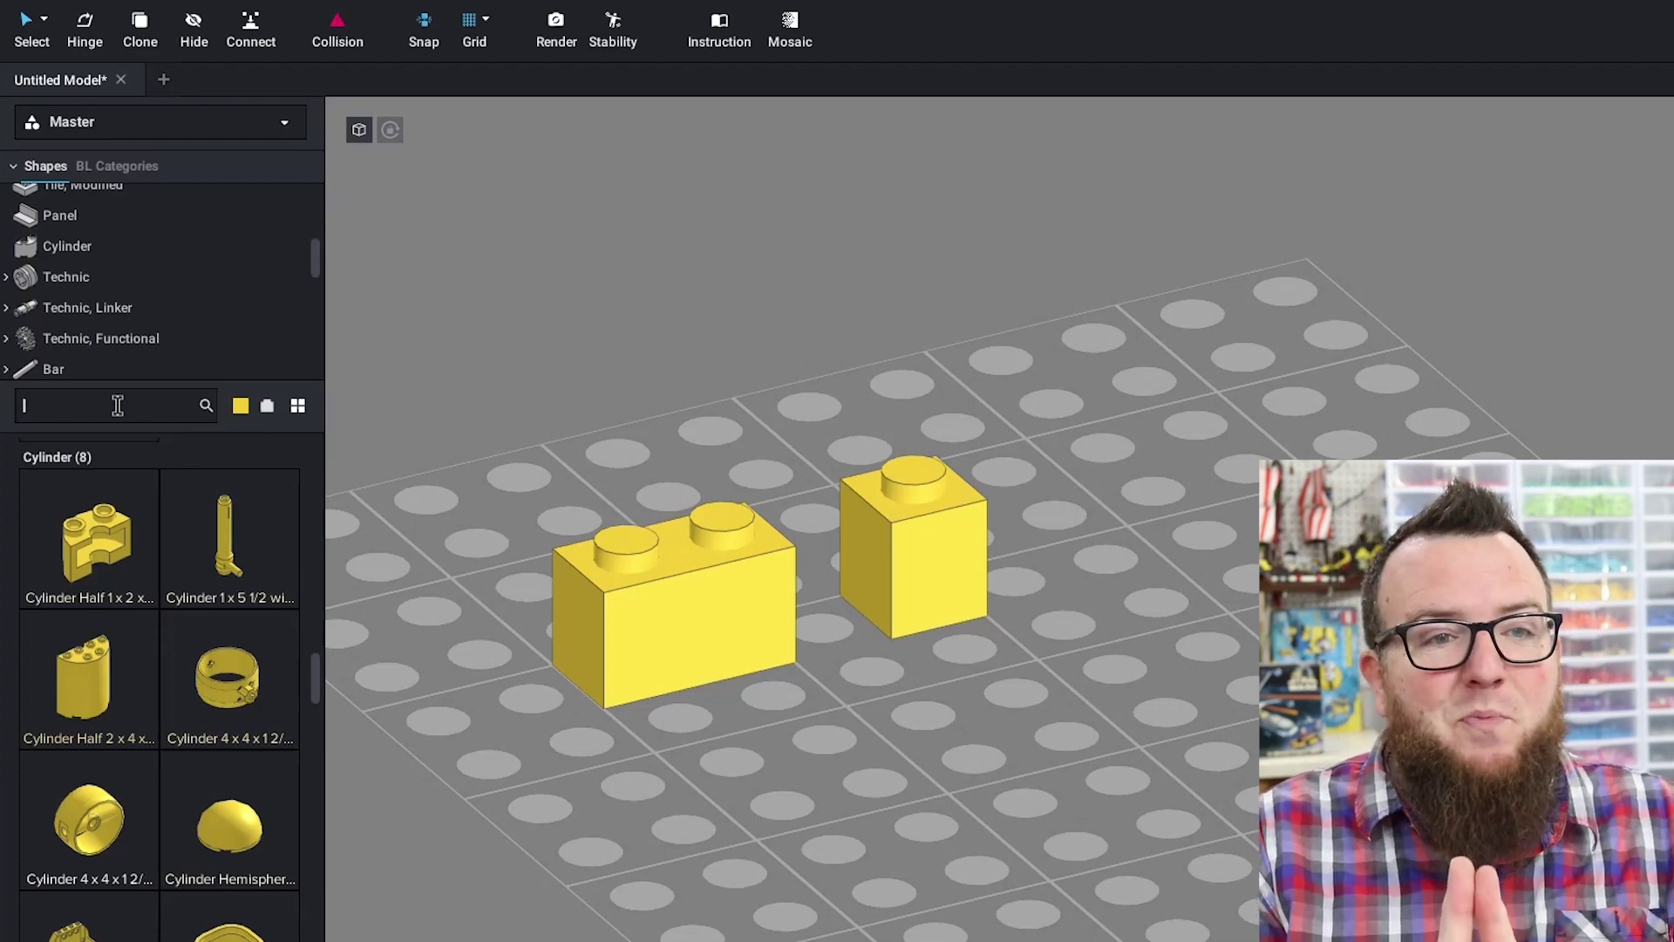
{"action": "scroll", "coordinate": [186, 299], "scroll_direction": "up", "scroll_amount": 5}
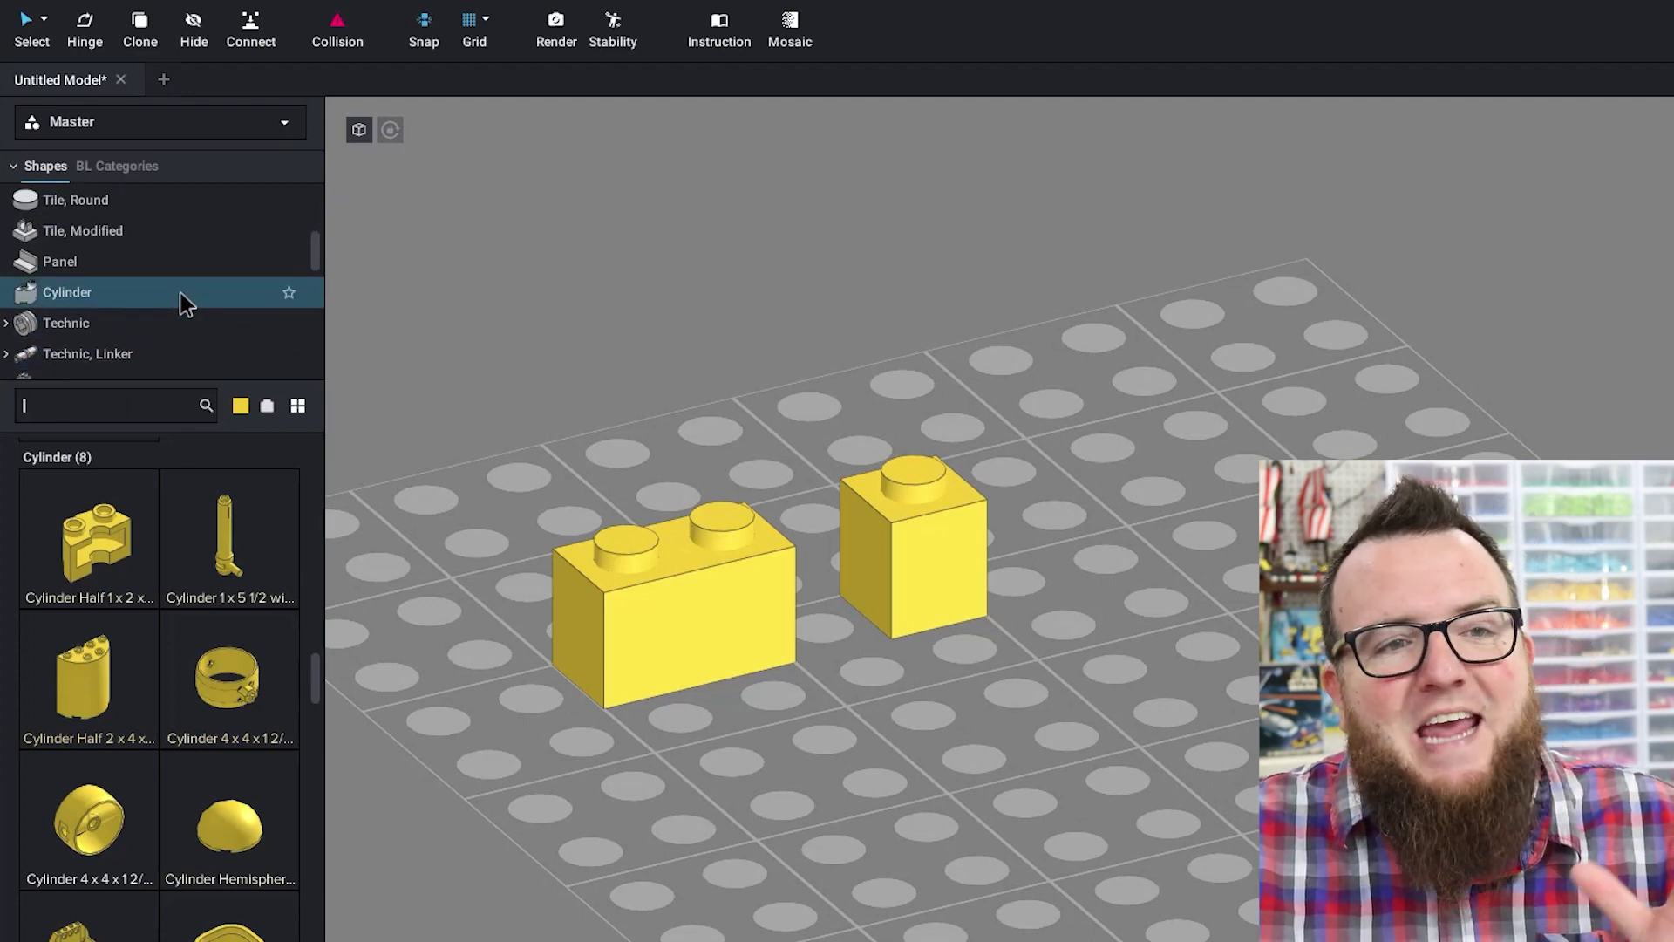
{"action": "scroll", "coordinate": [183, 301], "scroll_direction": "up", "scroll_amount": 6}
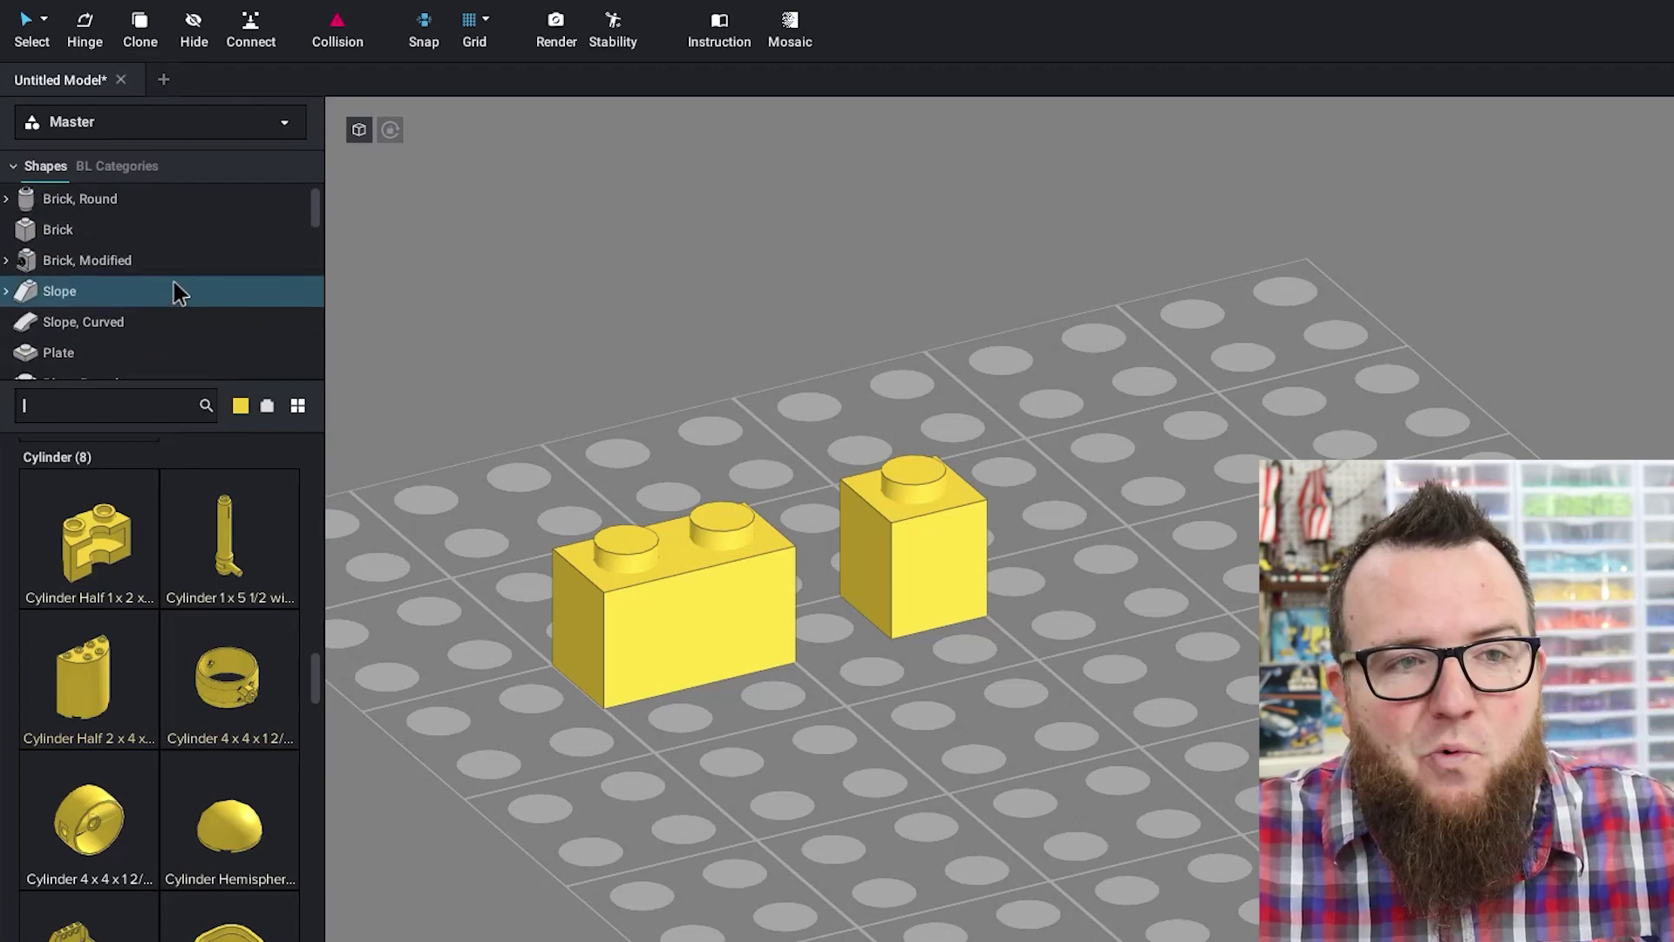
{"action": "scroll", "coordinate": [167, 253], "scroll_direction": "down", "scroll_amount": 5}
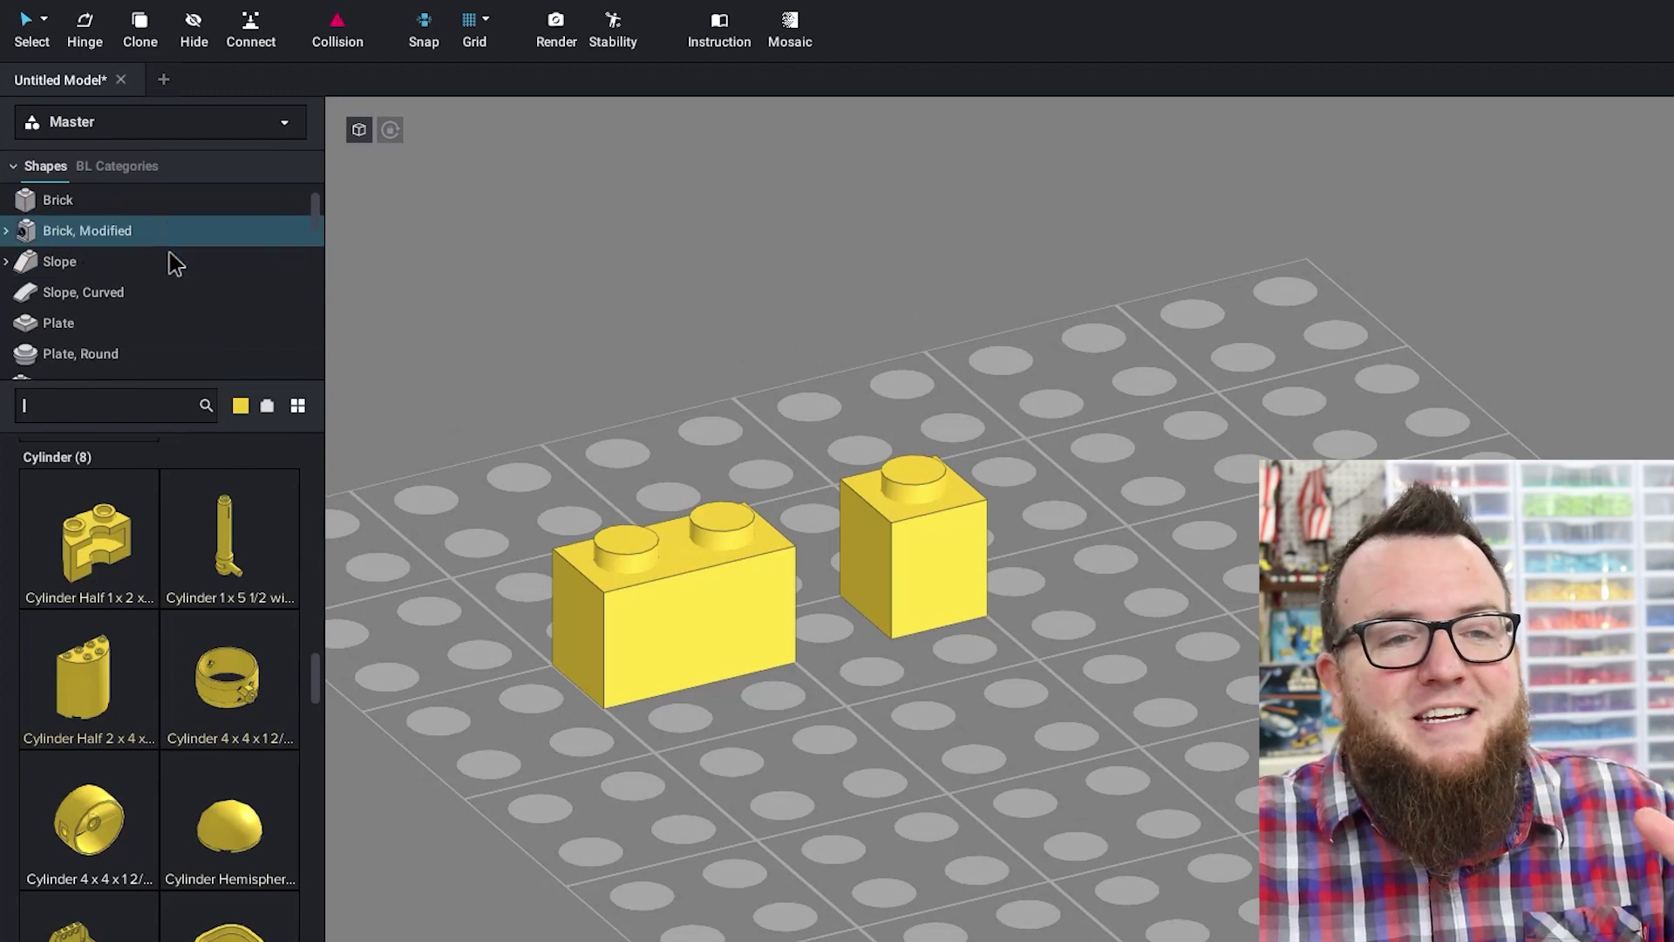
{"action": "scroll", "coordinate": [166, 249], "scroll_direction": "down", "scroll_amount": 3}
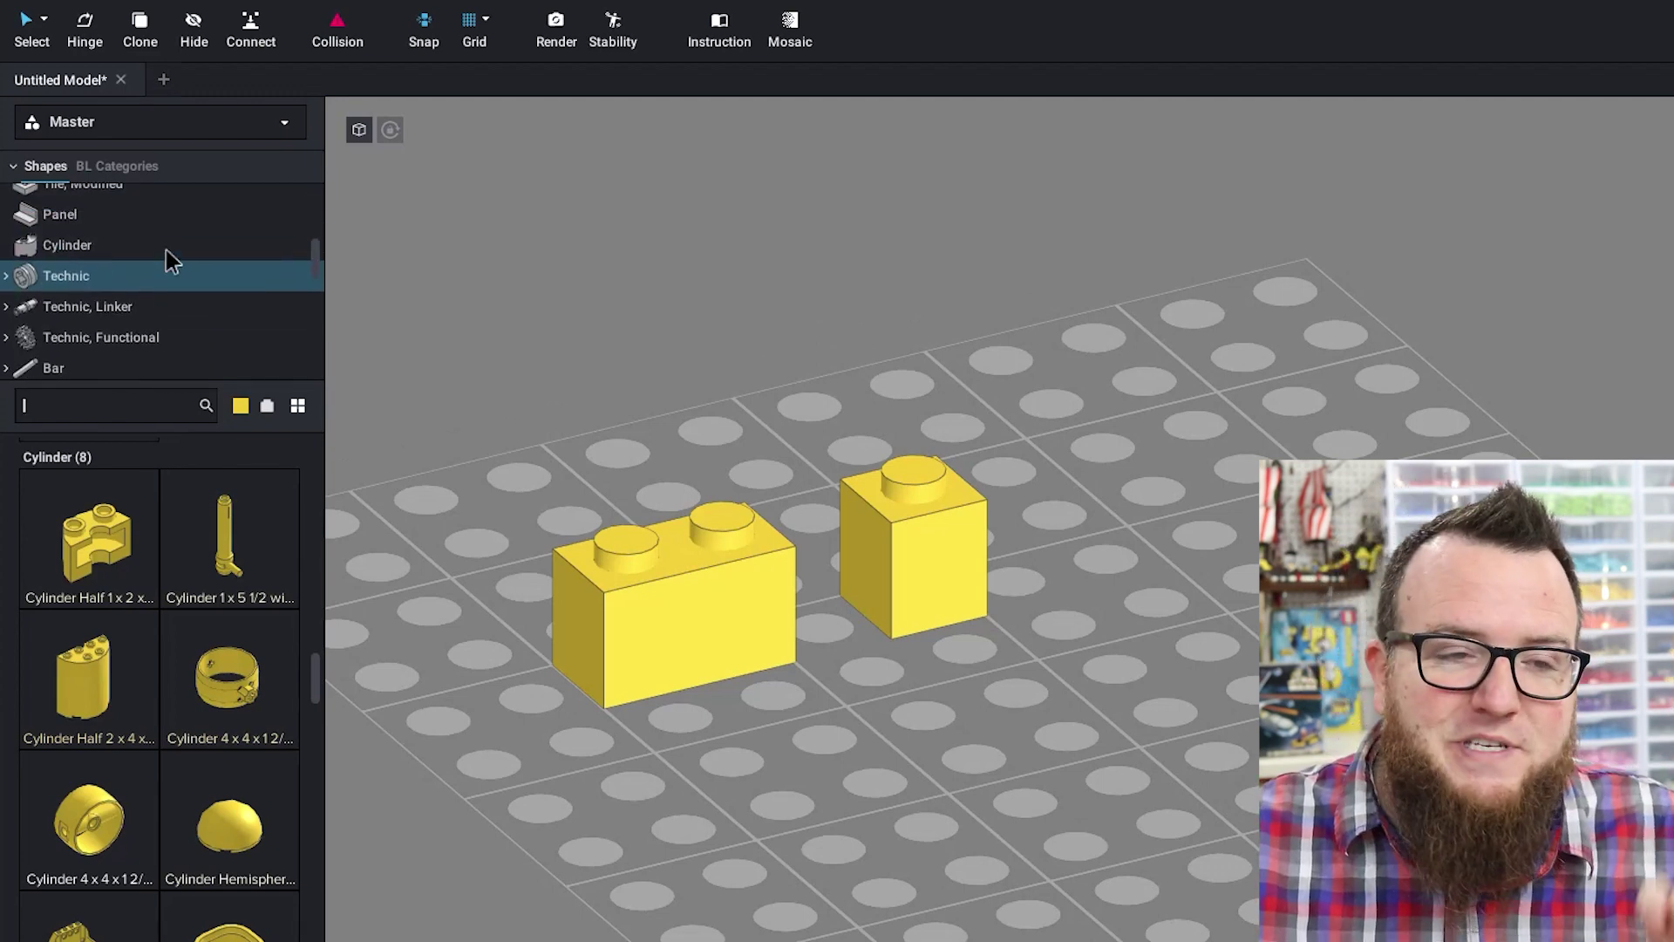
{"action": "scroll", "coordinate": [169, 244], "scroll_direction": "up", "scroll_amount": 5}
{"action": "scroll", "coordinate": [182, 251], "scroll_direction": "up", "scroll_amount": 4}
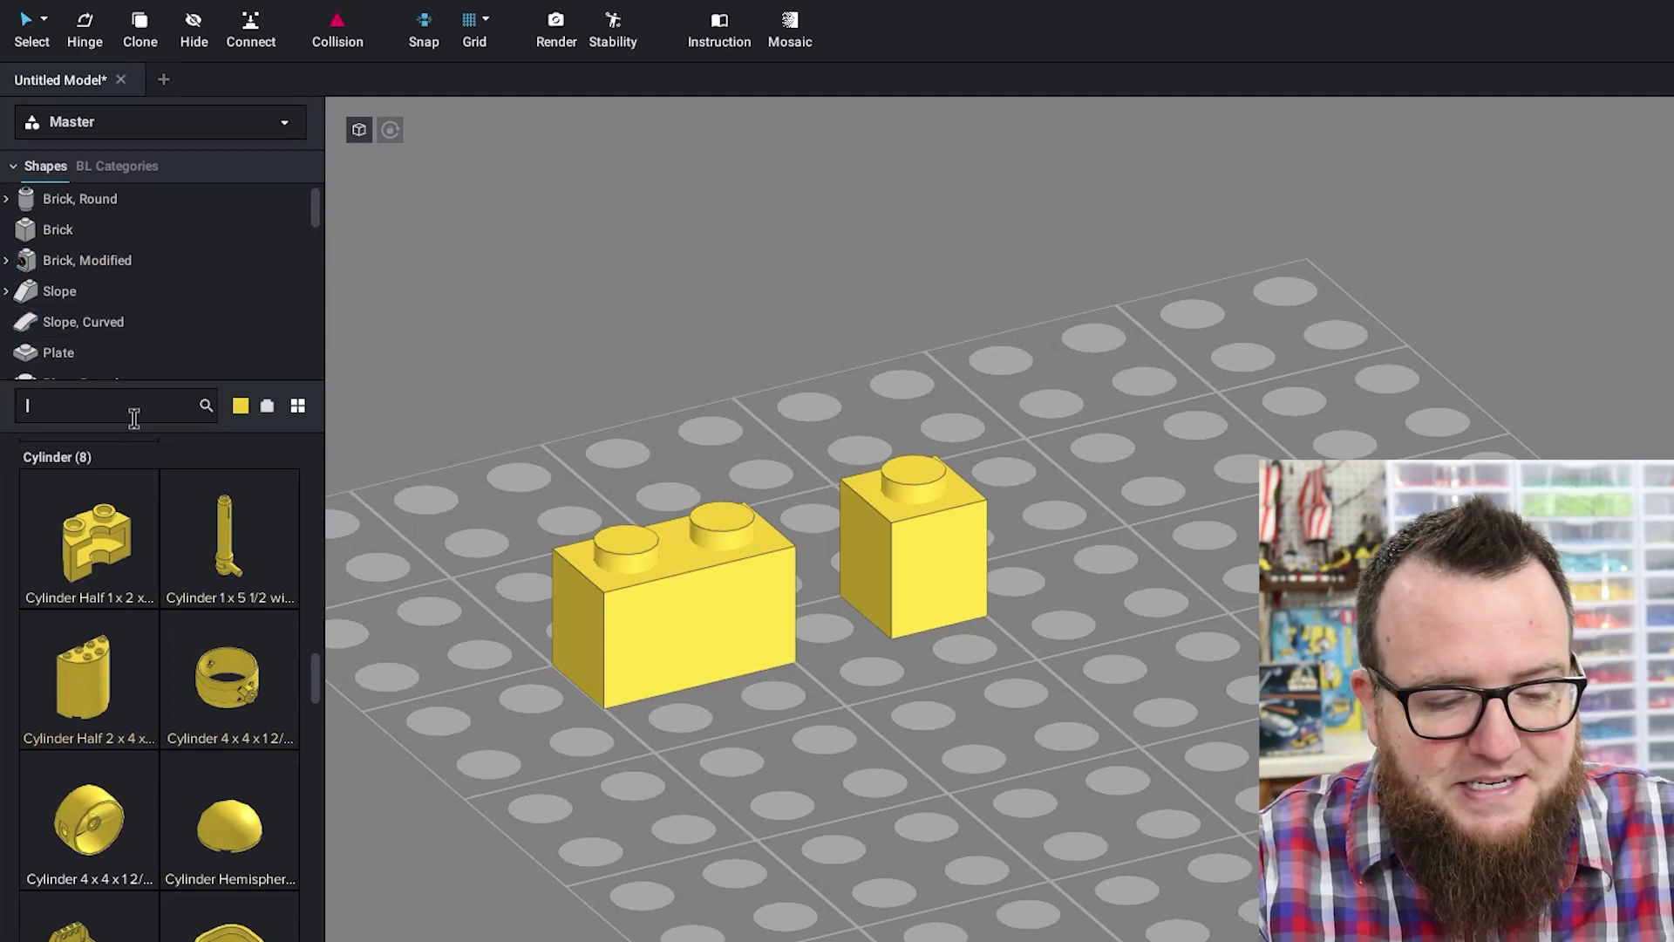
- Search for '2x6' and drop a yellow Brick 2 x 6 in front of the bricks
{"action": "type", "text": "2x6"}
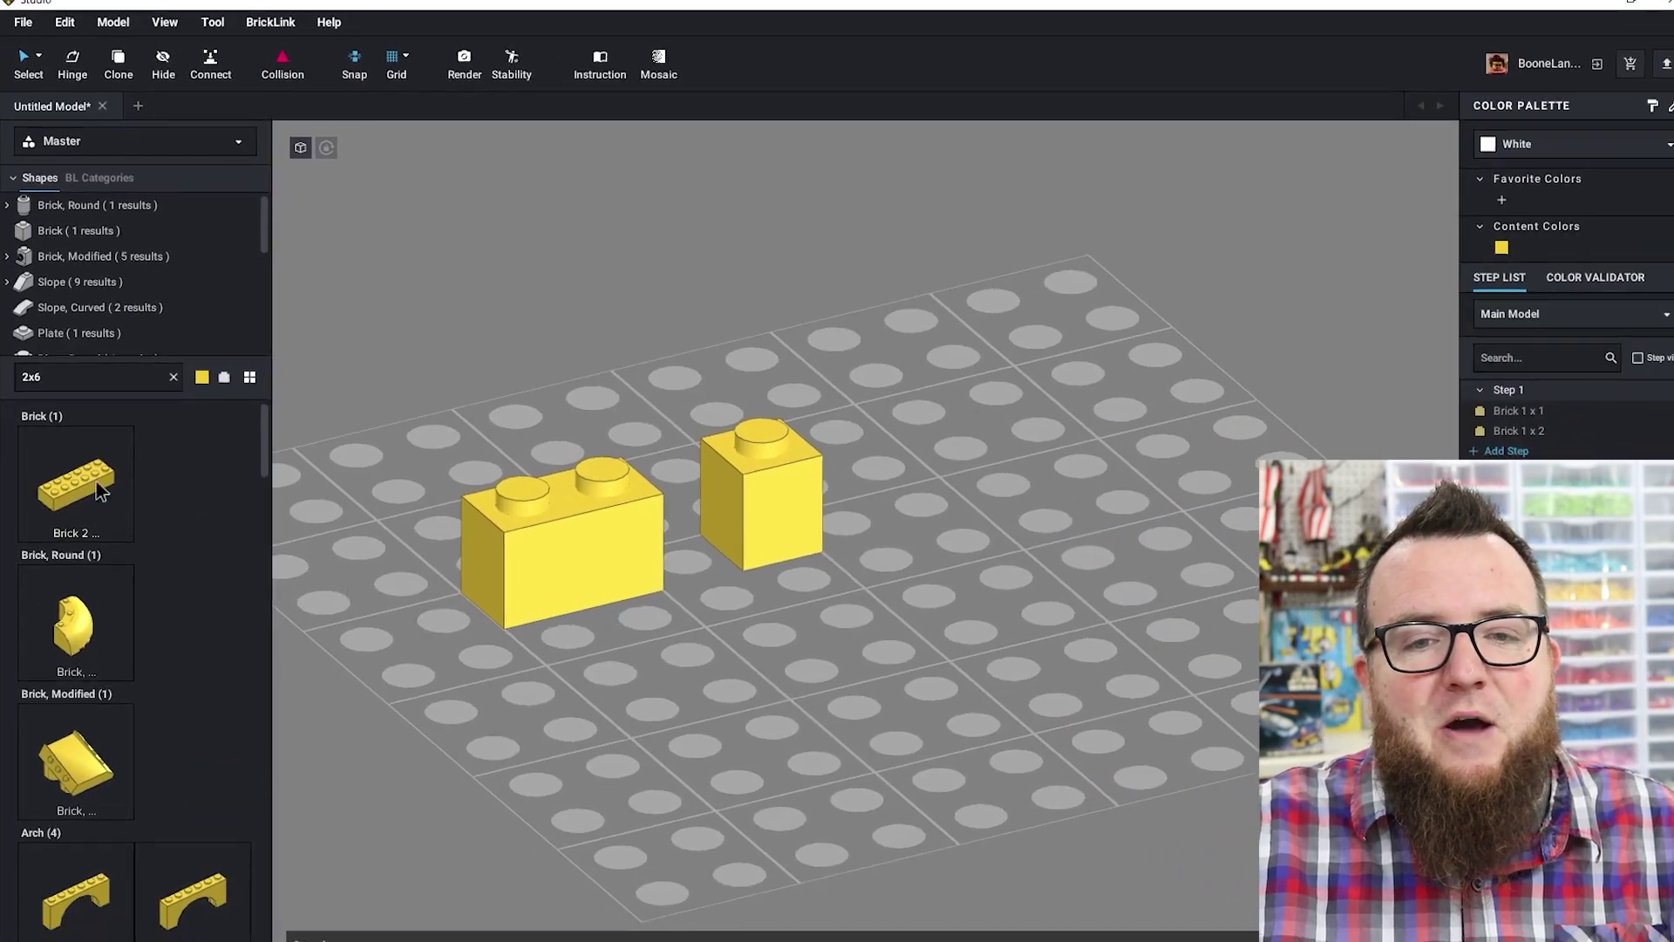
{"action": "left_click_drag", "start_coordinate": [96, 481], "coordinate": [870, 598]}
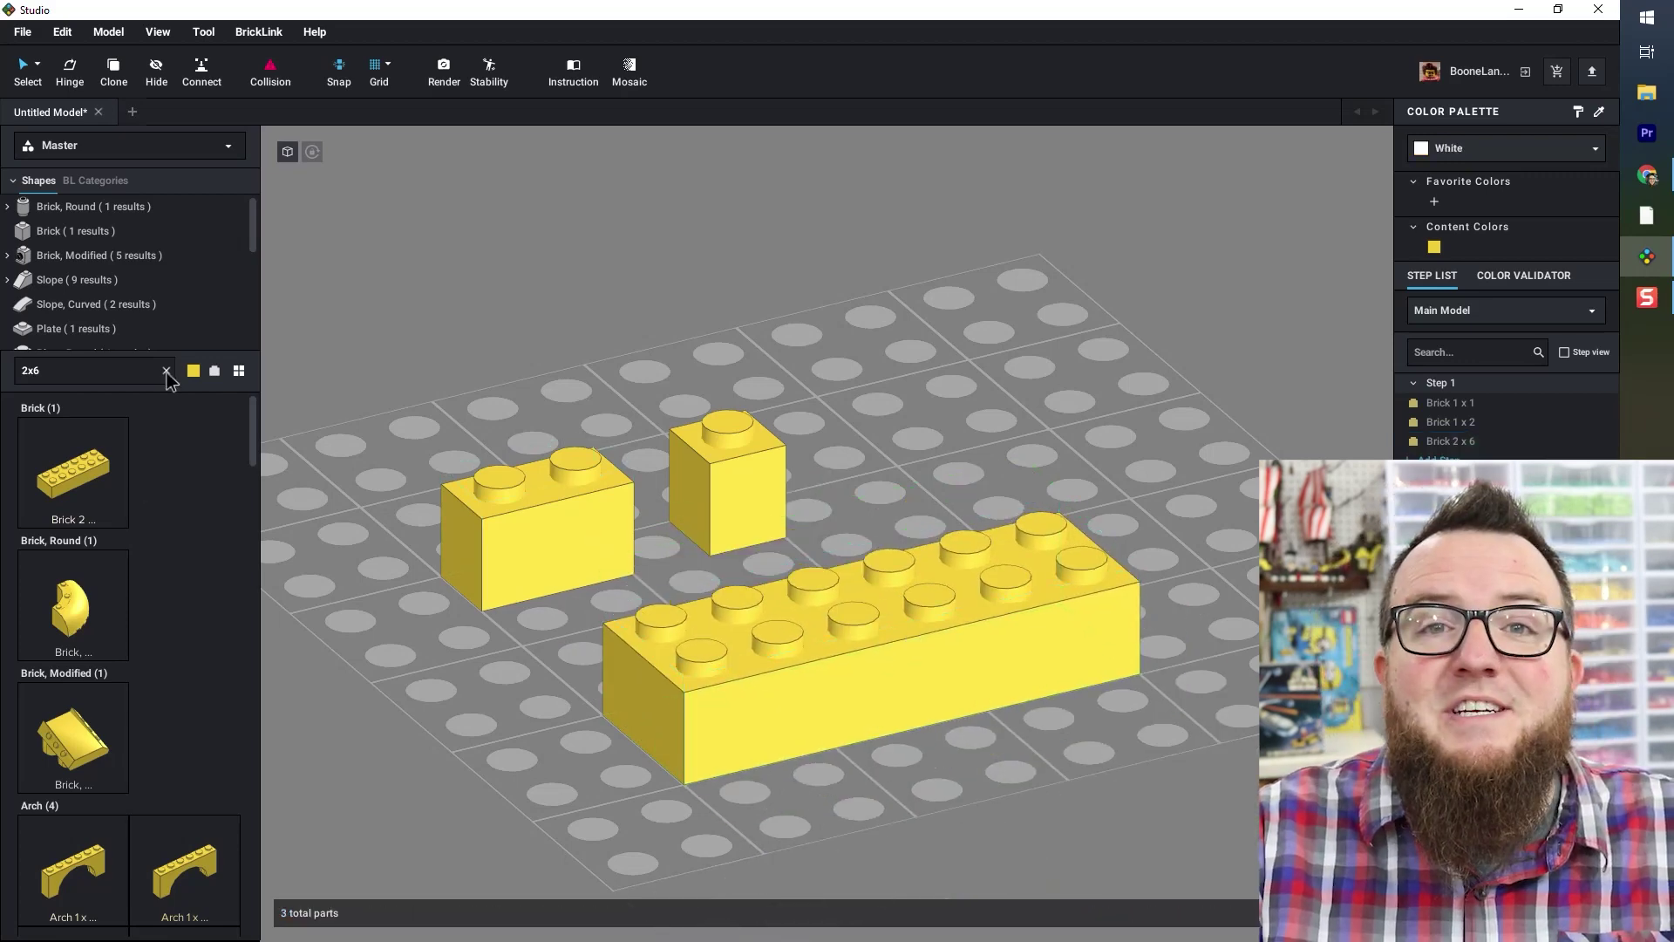
- Set the part preview colour to Blue for the 2x6 search results
{"action": "left_click", "coordinate": [193, 371]}
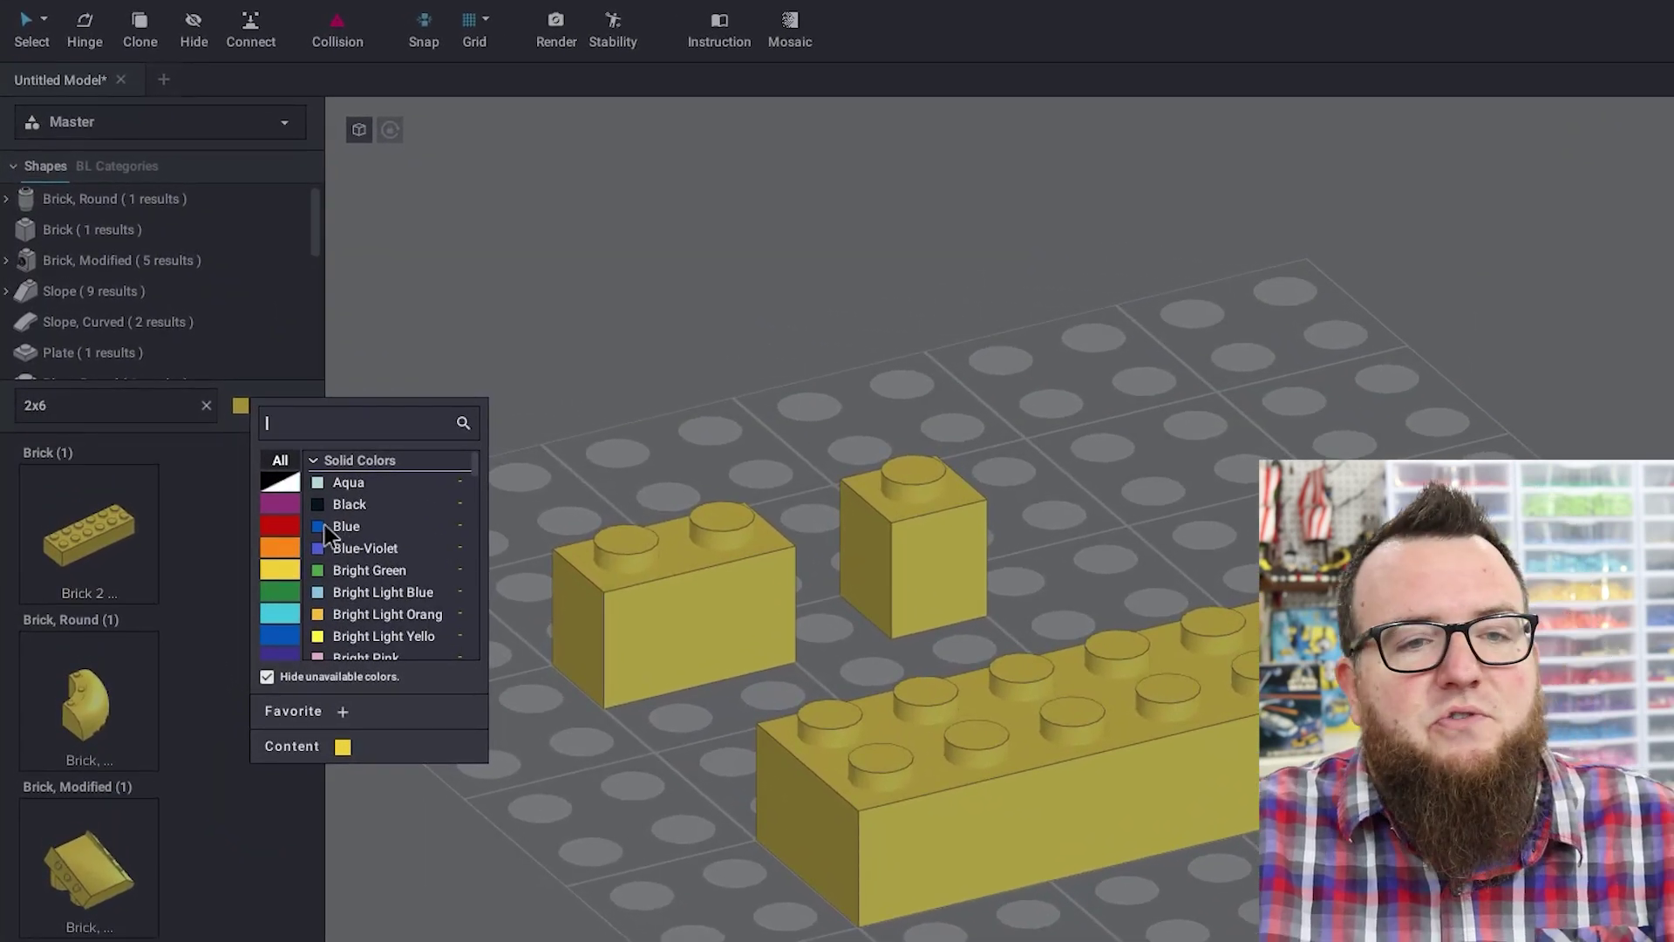
{"action": "left_click", "coordinate": [325, 526]}
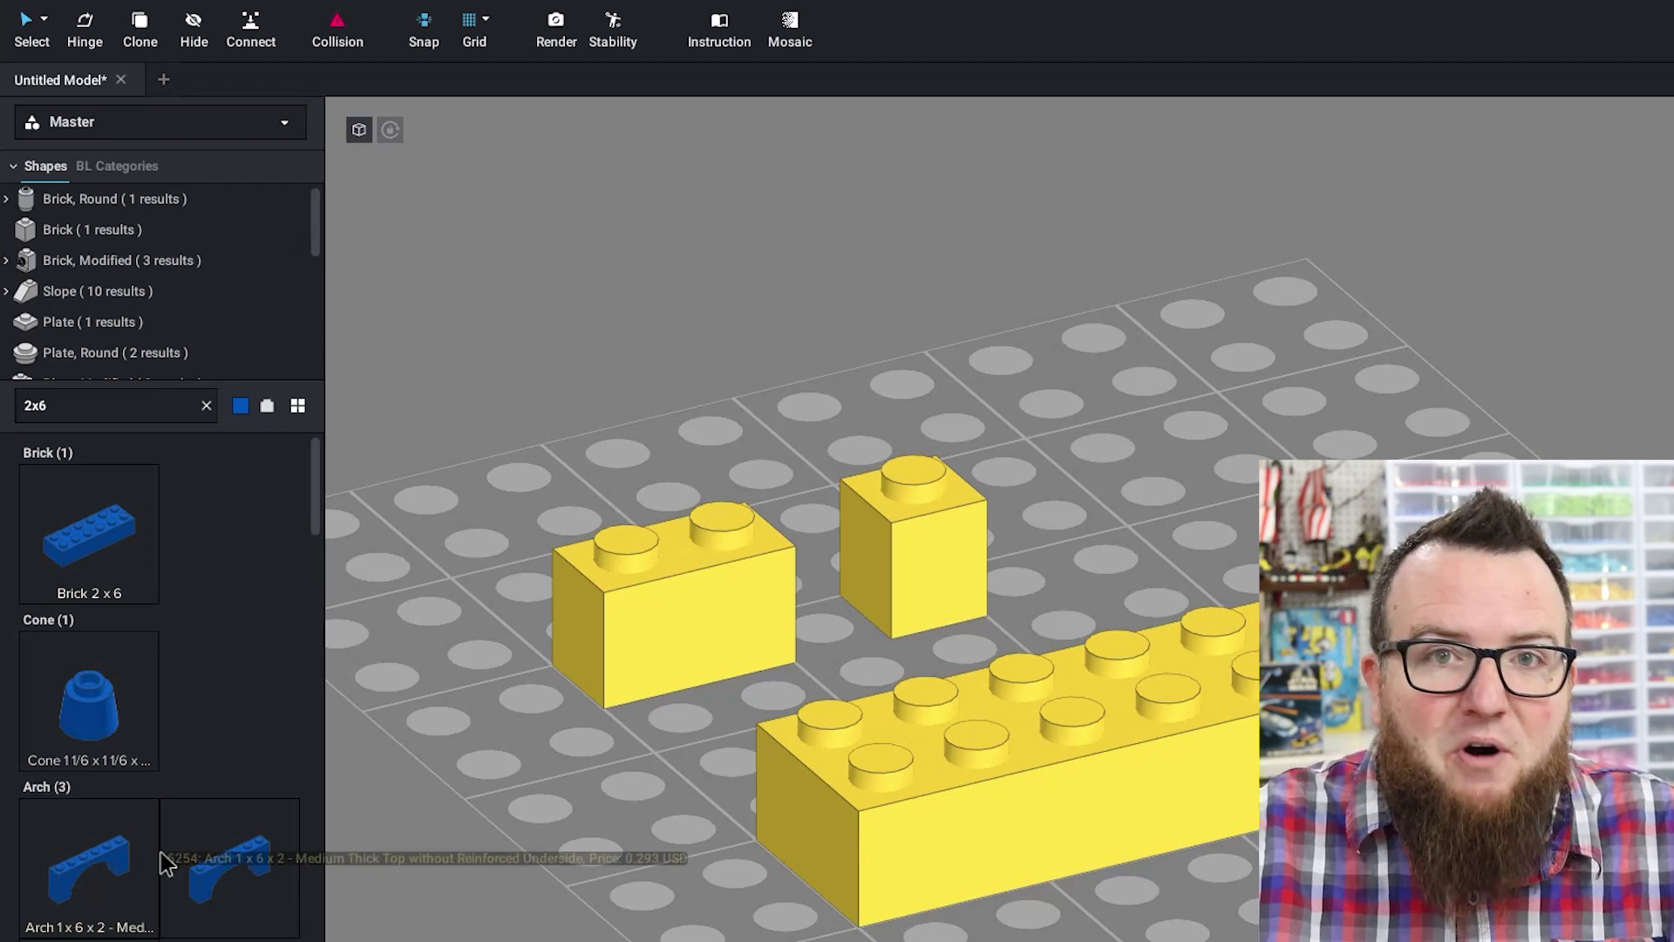
{"action": "left_click", "coordinate": [241, 408]}
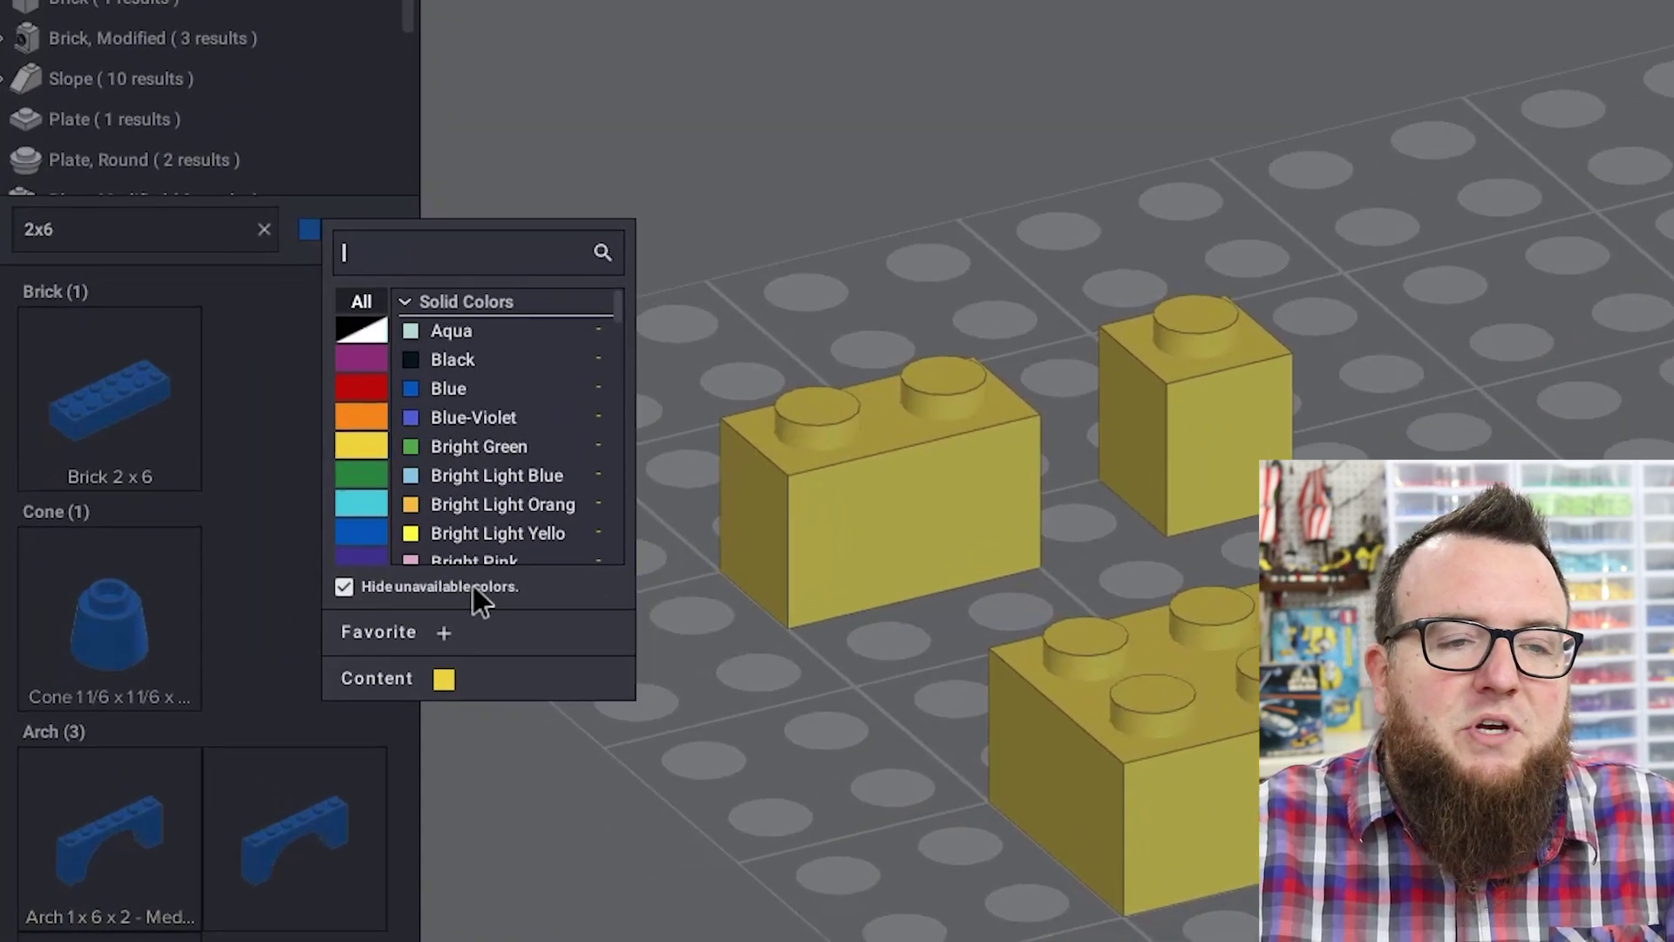
{"action": "left_click", "coordinate": [270, 344]}
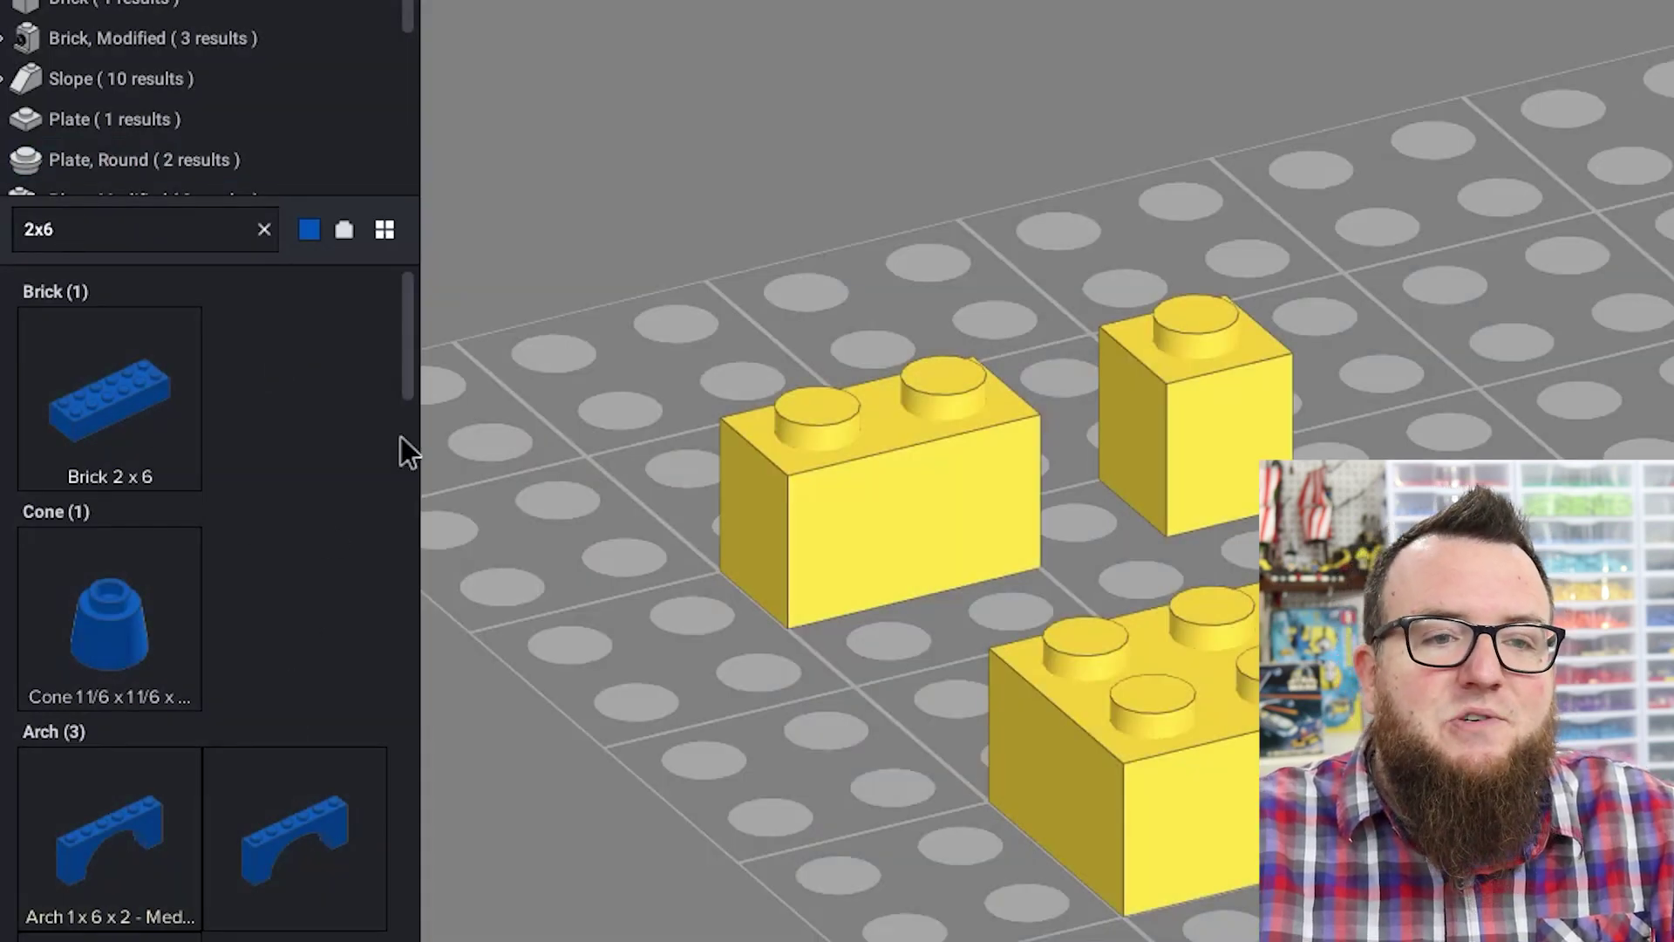
{"action": "left_click_drag", "start_coordinate": [408, 364], "coordinate": [400, 286]}
{"action": "left_click", "coordinate": [309, 230]}
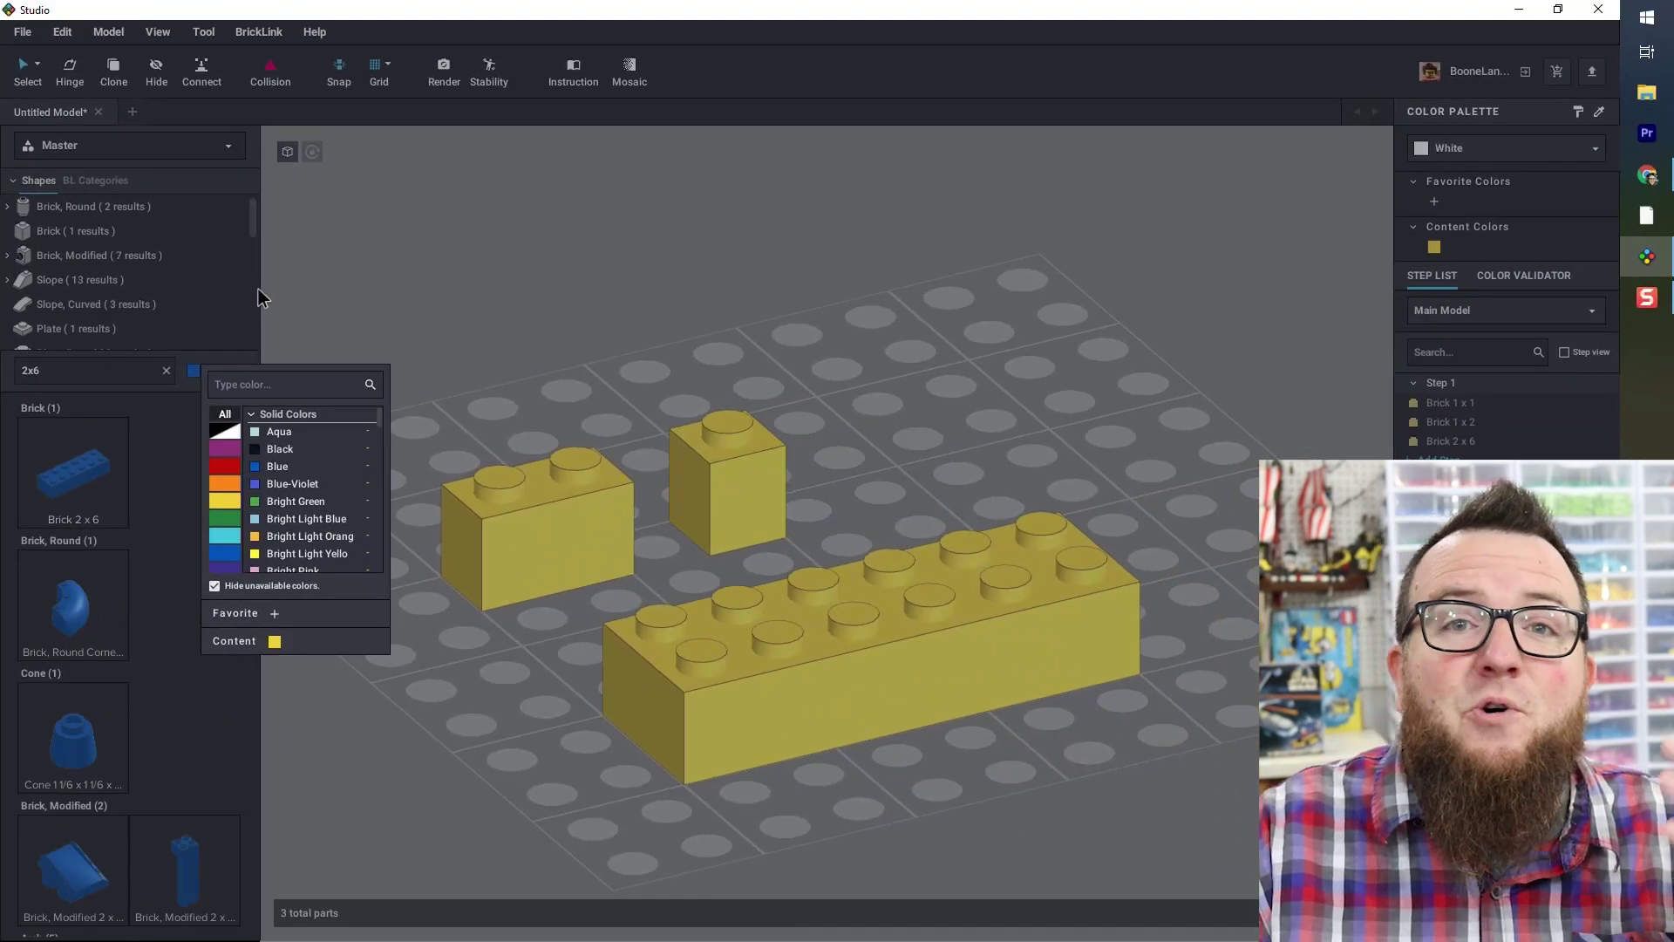
{"action": "left_click", "coordinate": [151, 532]}
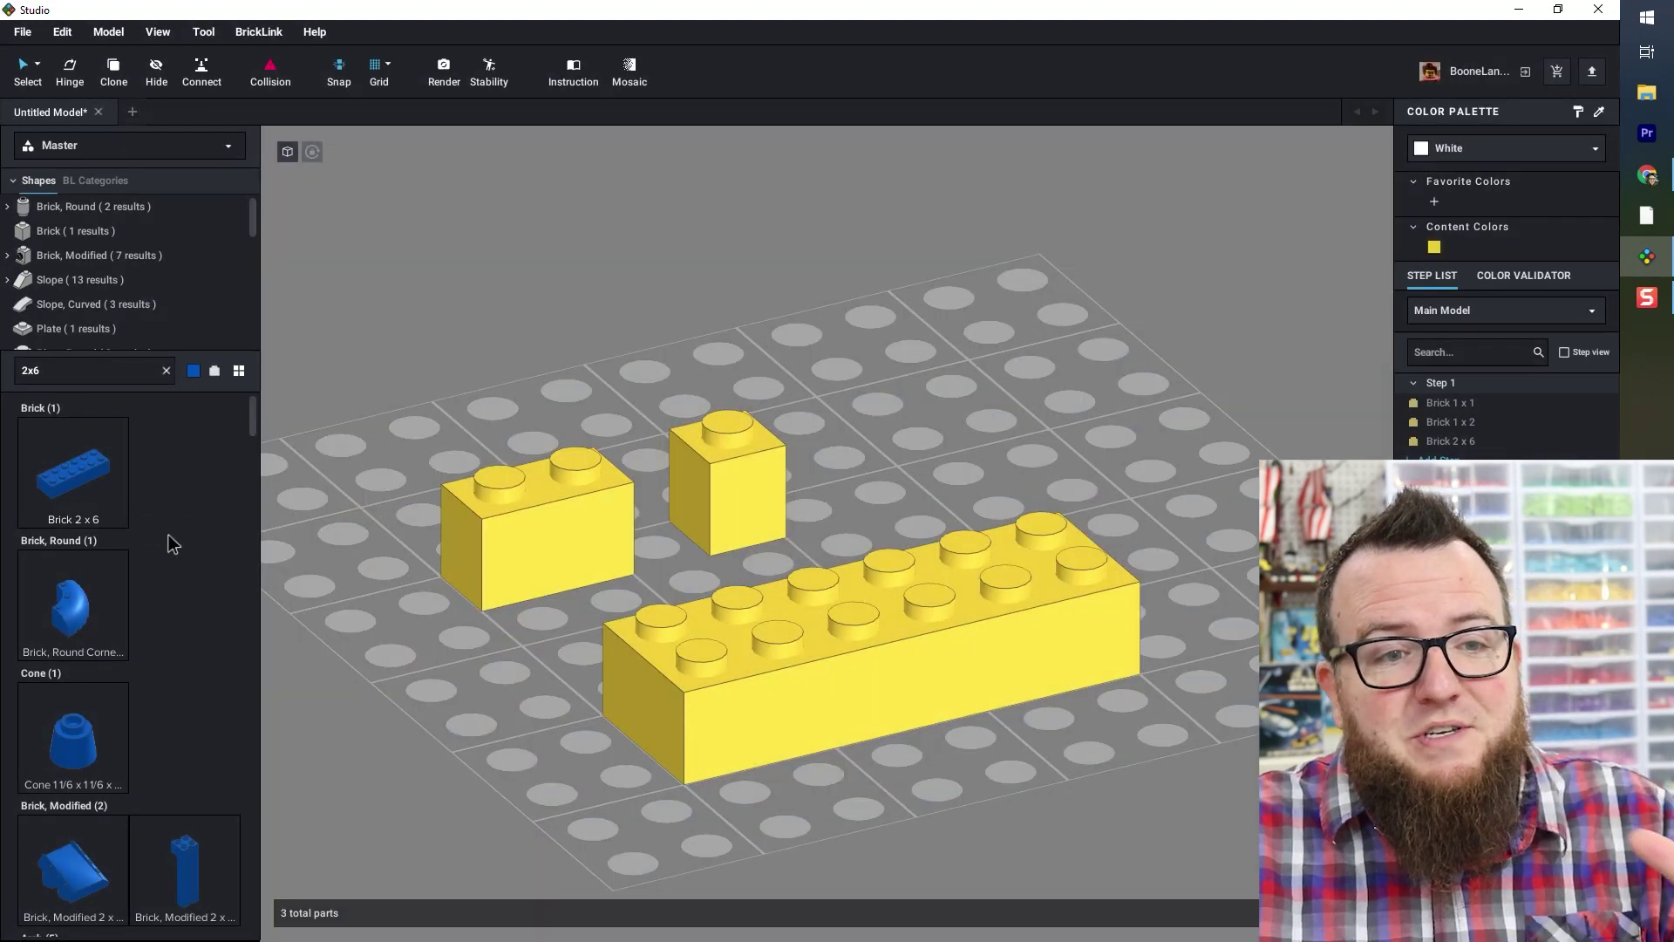
{"action": "scroll", "coordinate": [169, 540], "scroll_direction": "down", "scroll_amount": 5}
{"action": "scroll", "coordinate": [175, 548], "scroll_direction": "up", "scroll_amount": 4}
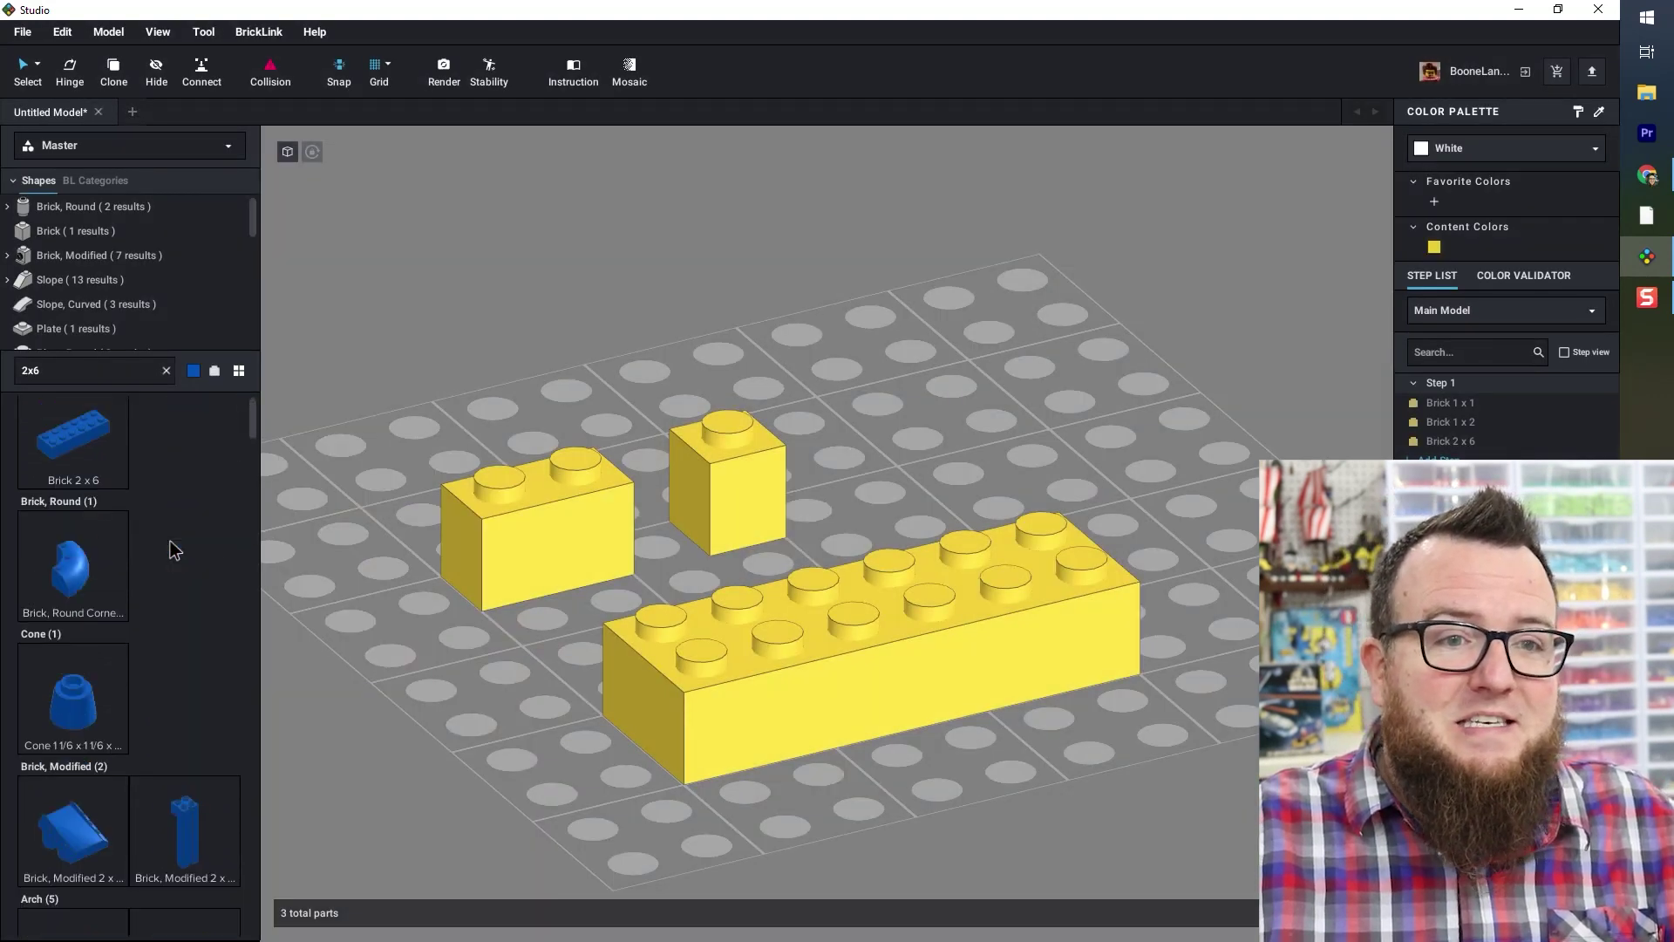
{"action": "scroll", "coordinate": [174, 549], "scroll_direction": "up", "scroll_amount": 1}
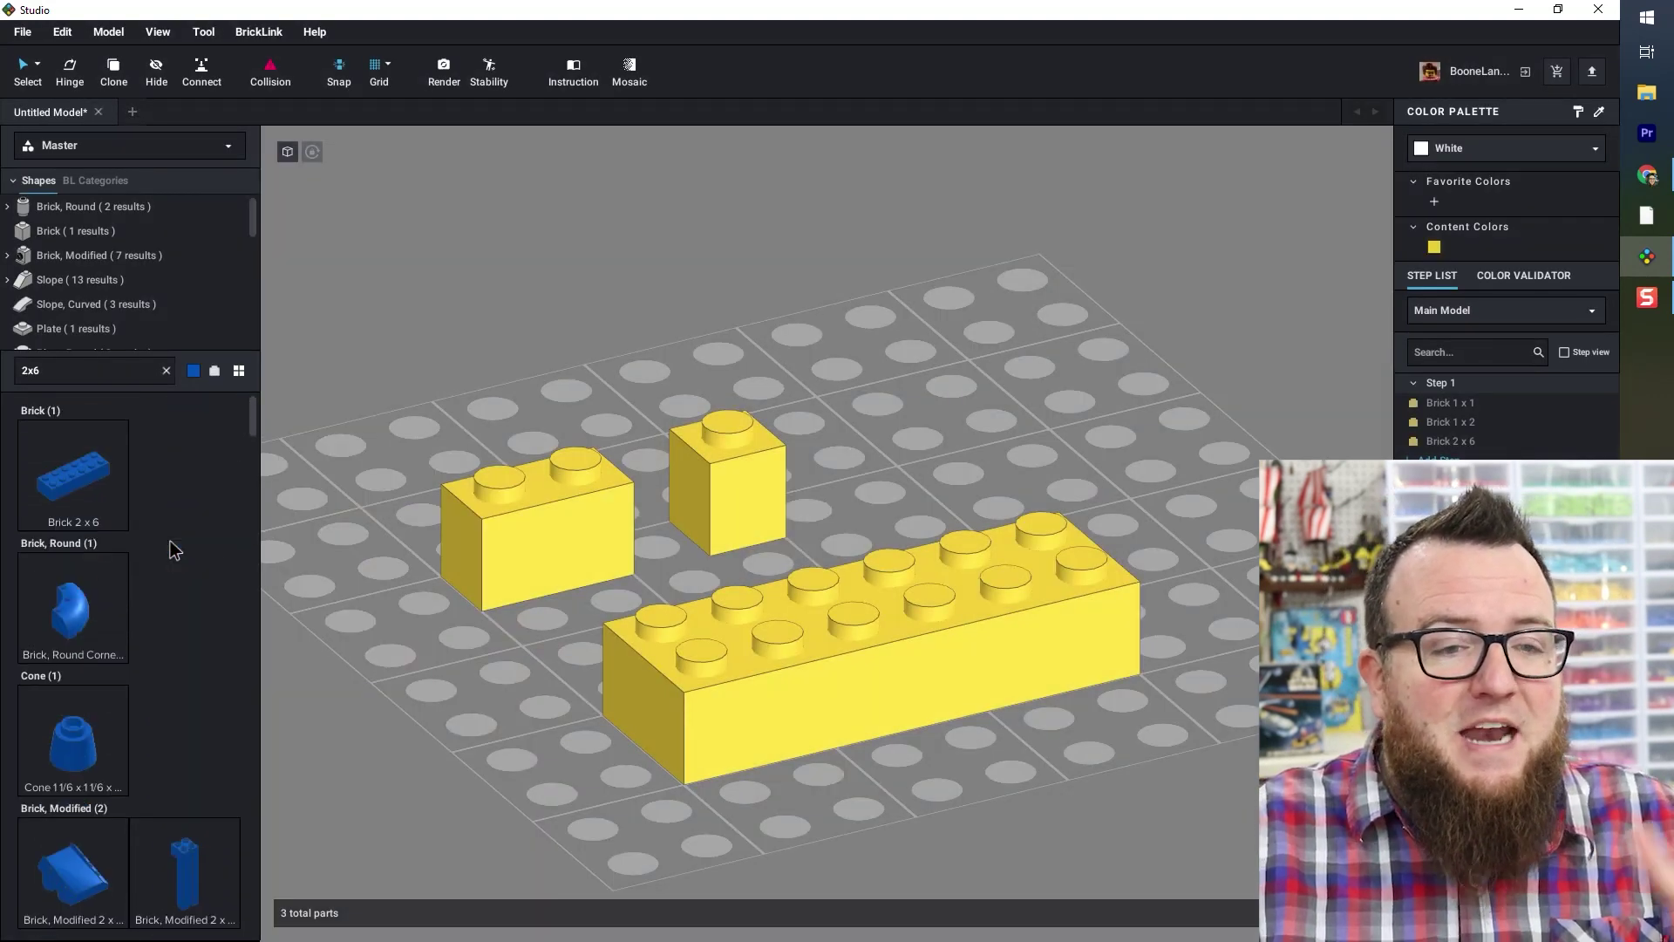
- Enable the decorated-bricks filter and scroll through the 14 Brick results for '2x6'
{"action": "left_click", "coordinate": [215, 371]}
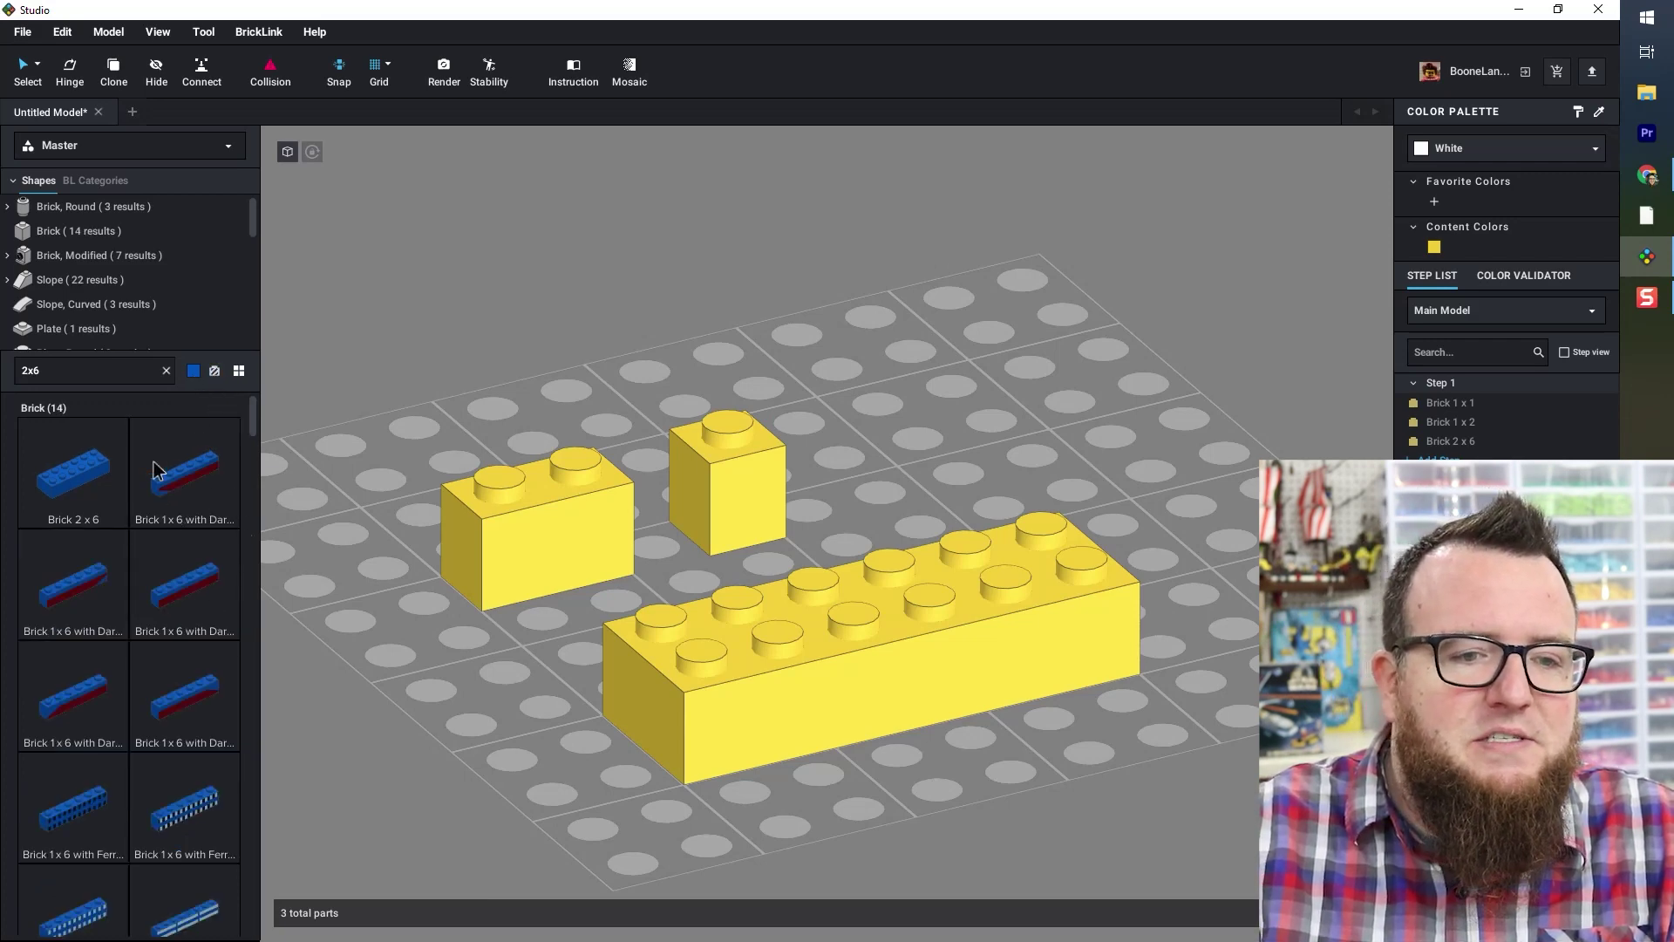
{"action": "scroll", "coordinate": [207, 621], "scroll_direction": "down", "scroll_amount": 3}
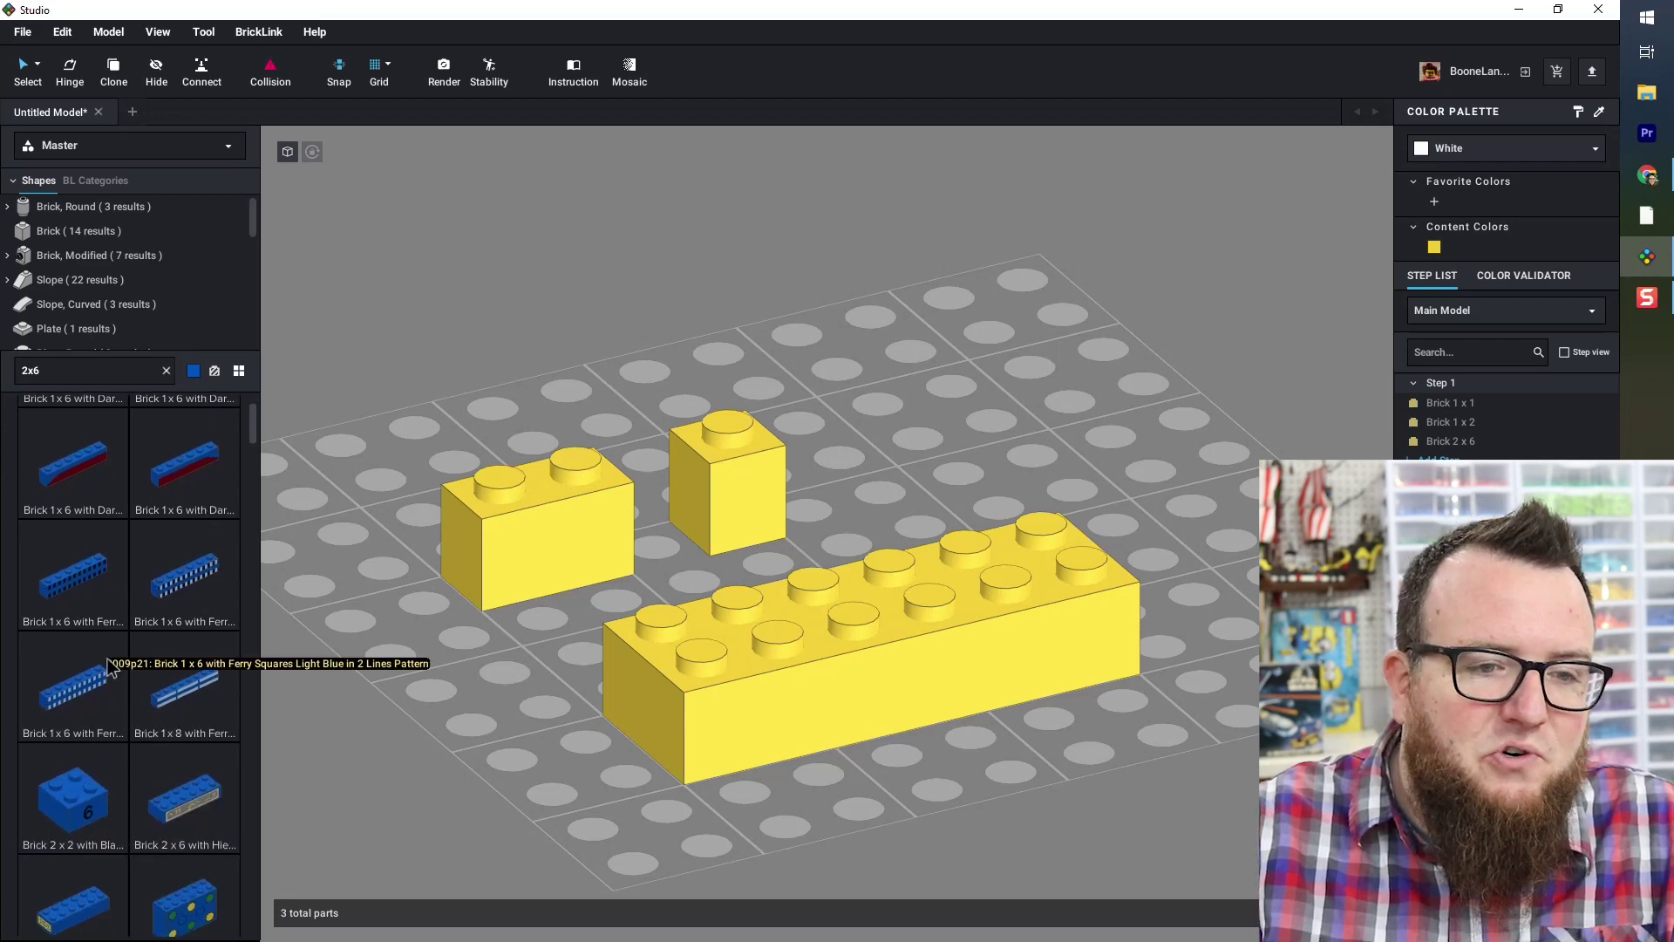
{"action": "scroll", "coordinate": [115, 663], "scroll_direction": "down", "scroll_amount": 6}
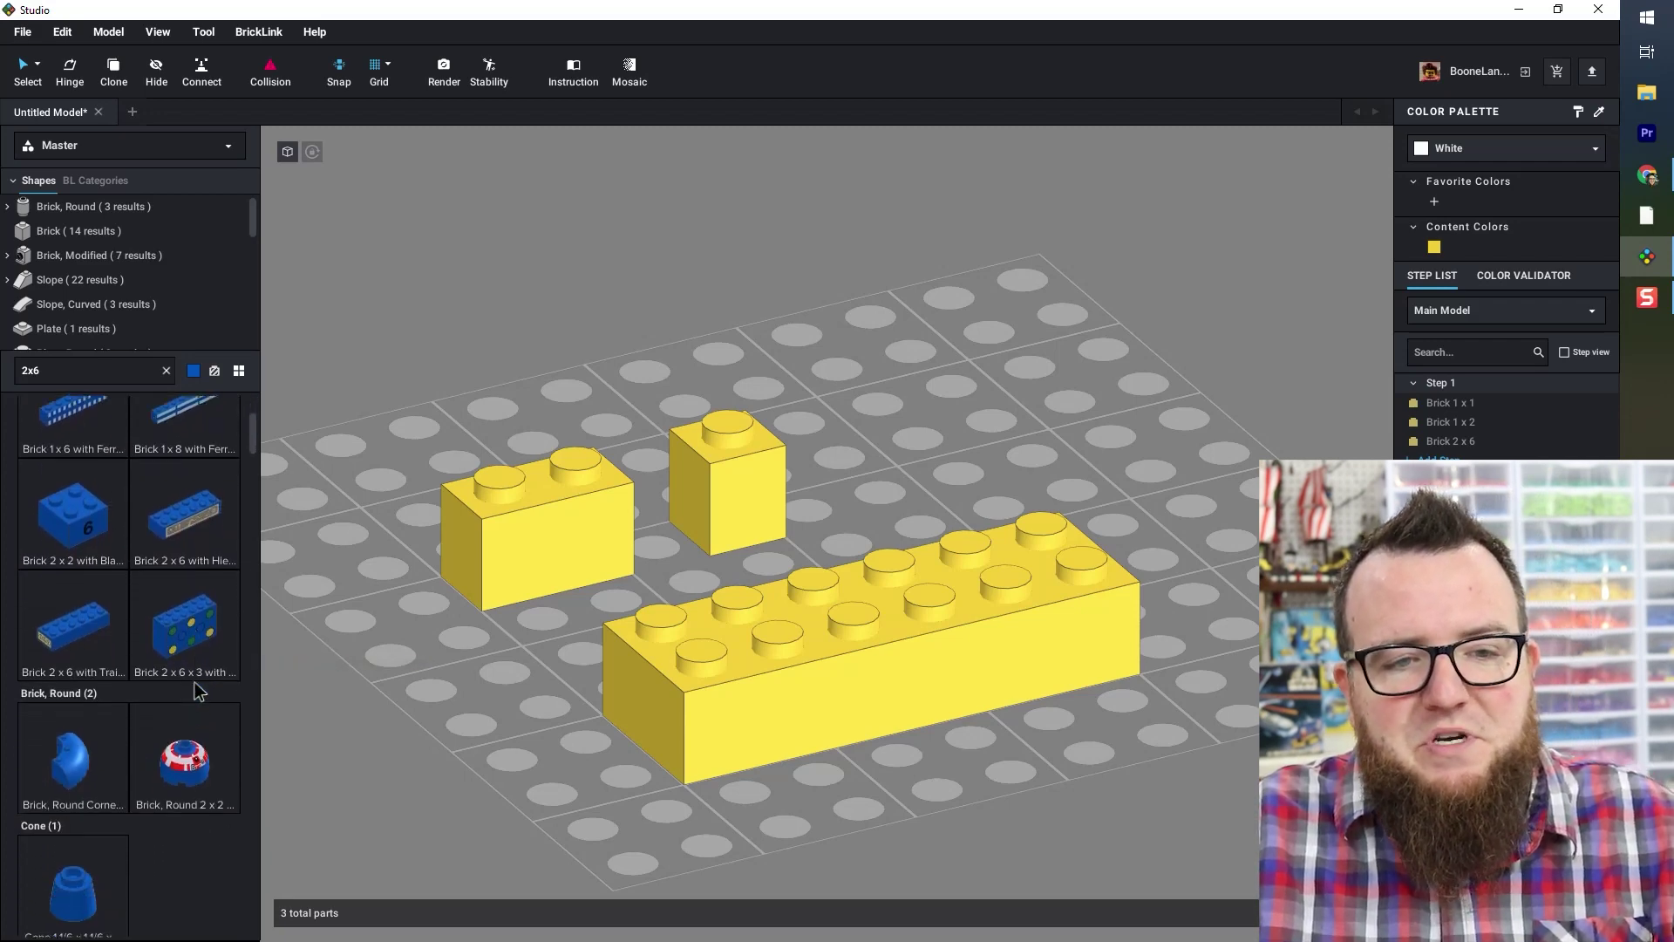
{"action": "scroll", "coordinate": [186, 685], "scroll_direction": "up", "scroll_amount": 10}
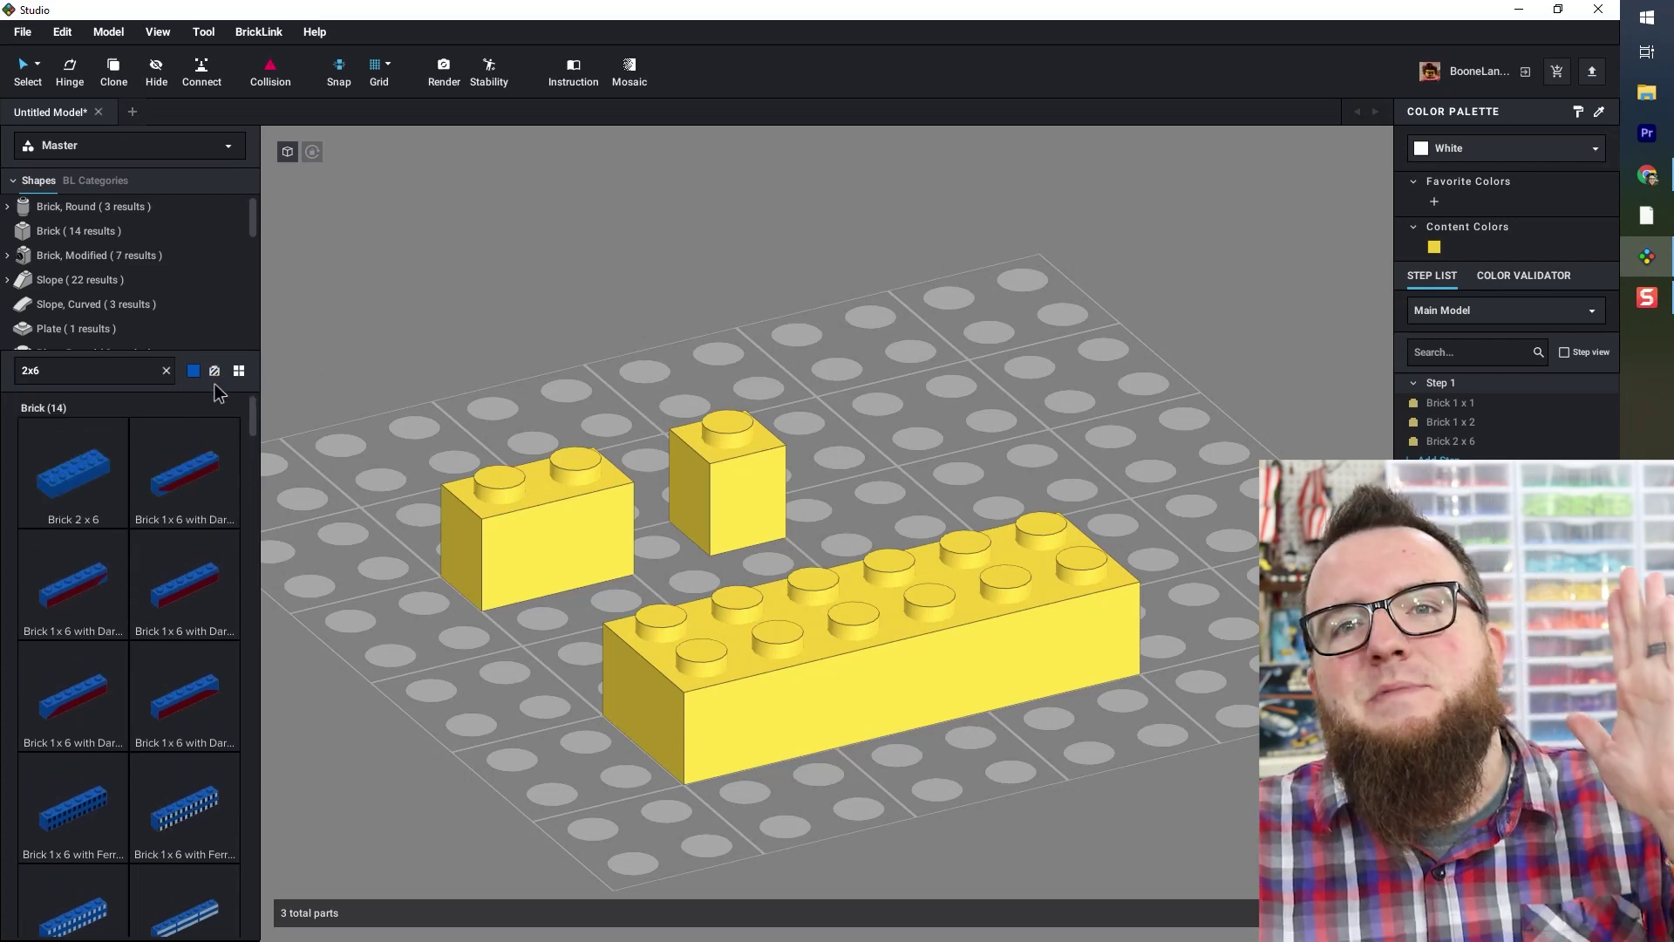
- Turn off decorated bricks, try small thumbnails, then return to large labelled thumbnails
{"action": "left_click", "coordinate": [215, 382]}
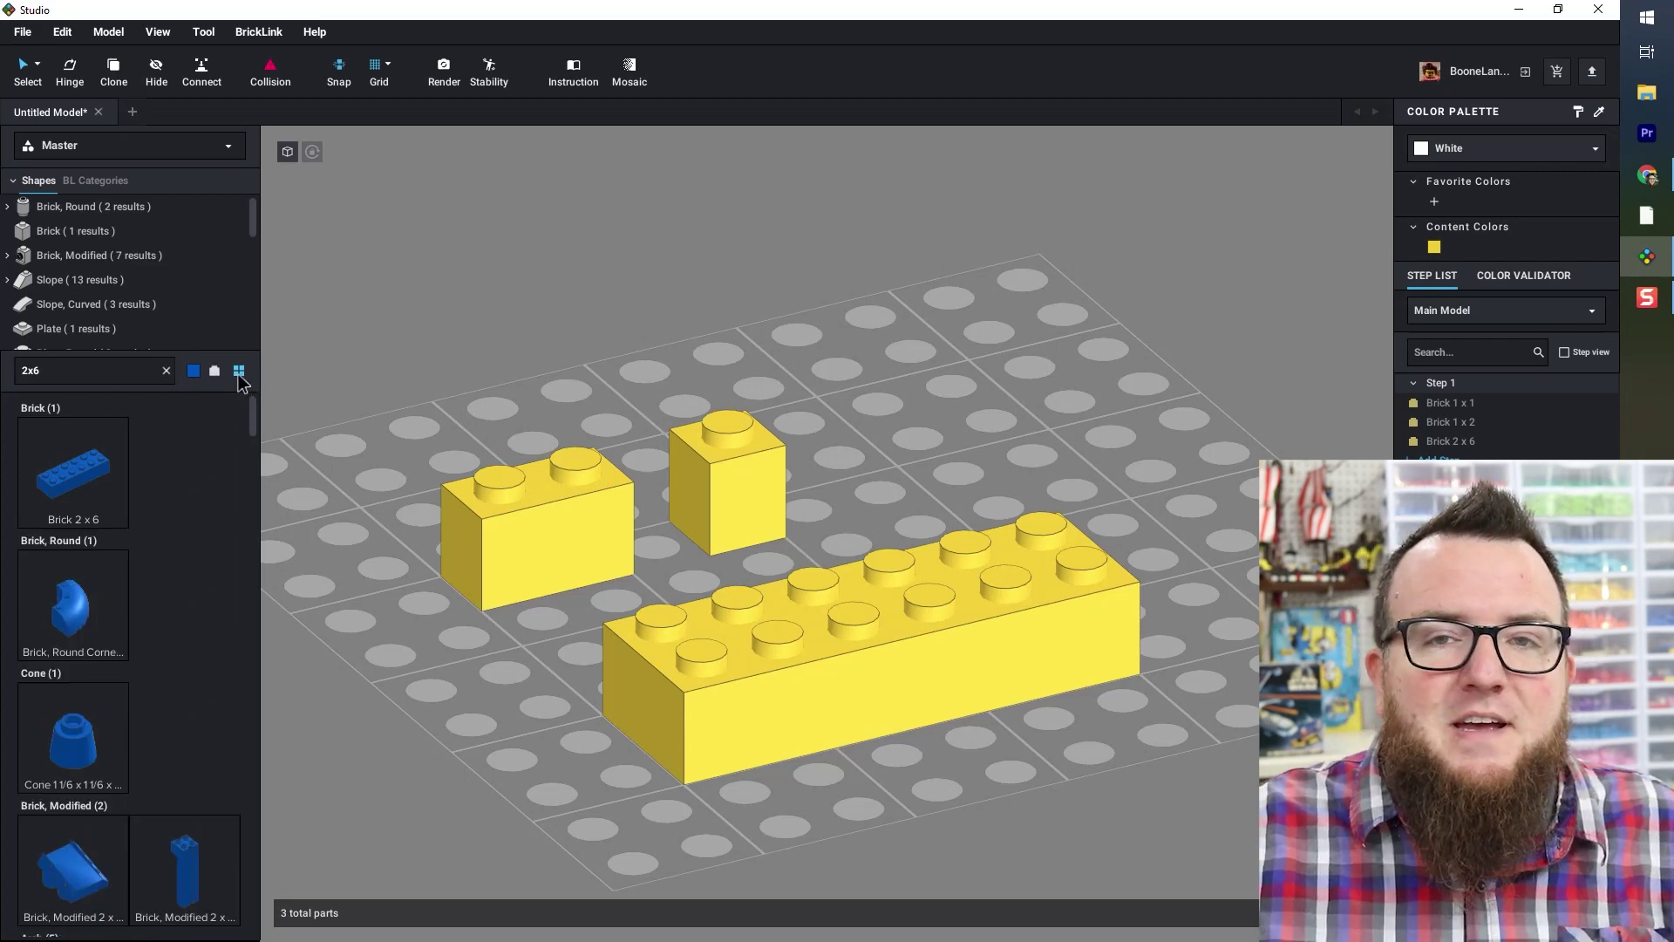
{"action": "left_click", "coordinate": [239, 373]}
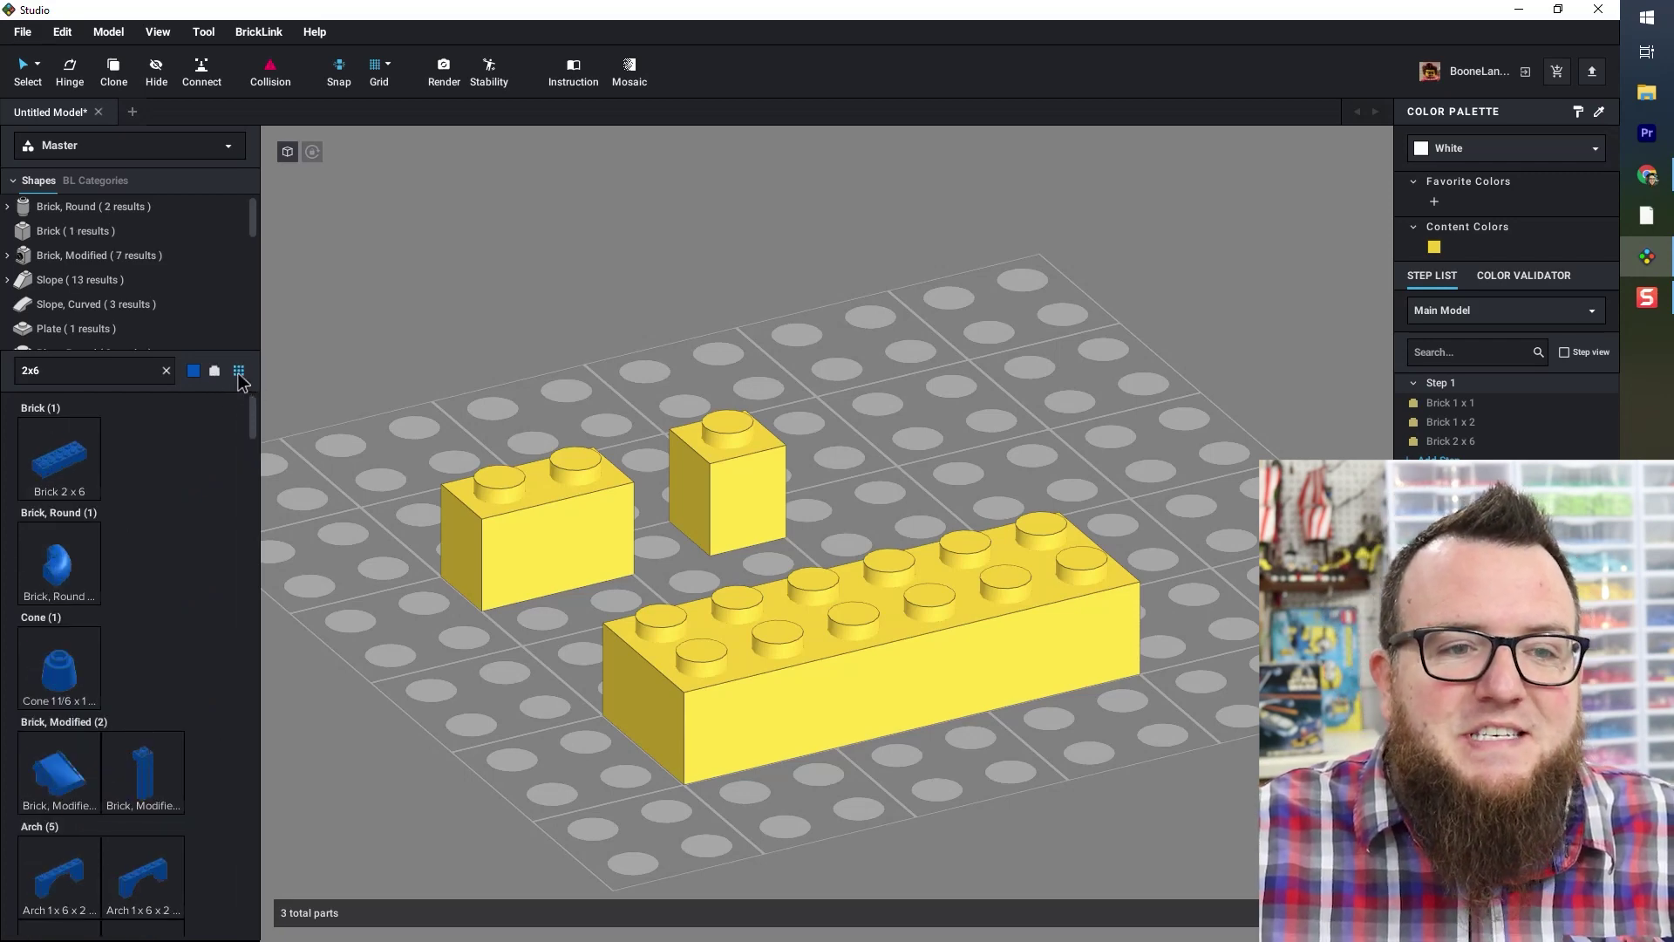
{"action": "left_click", "coordinate": [239, 371]}
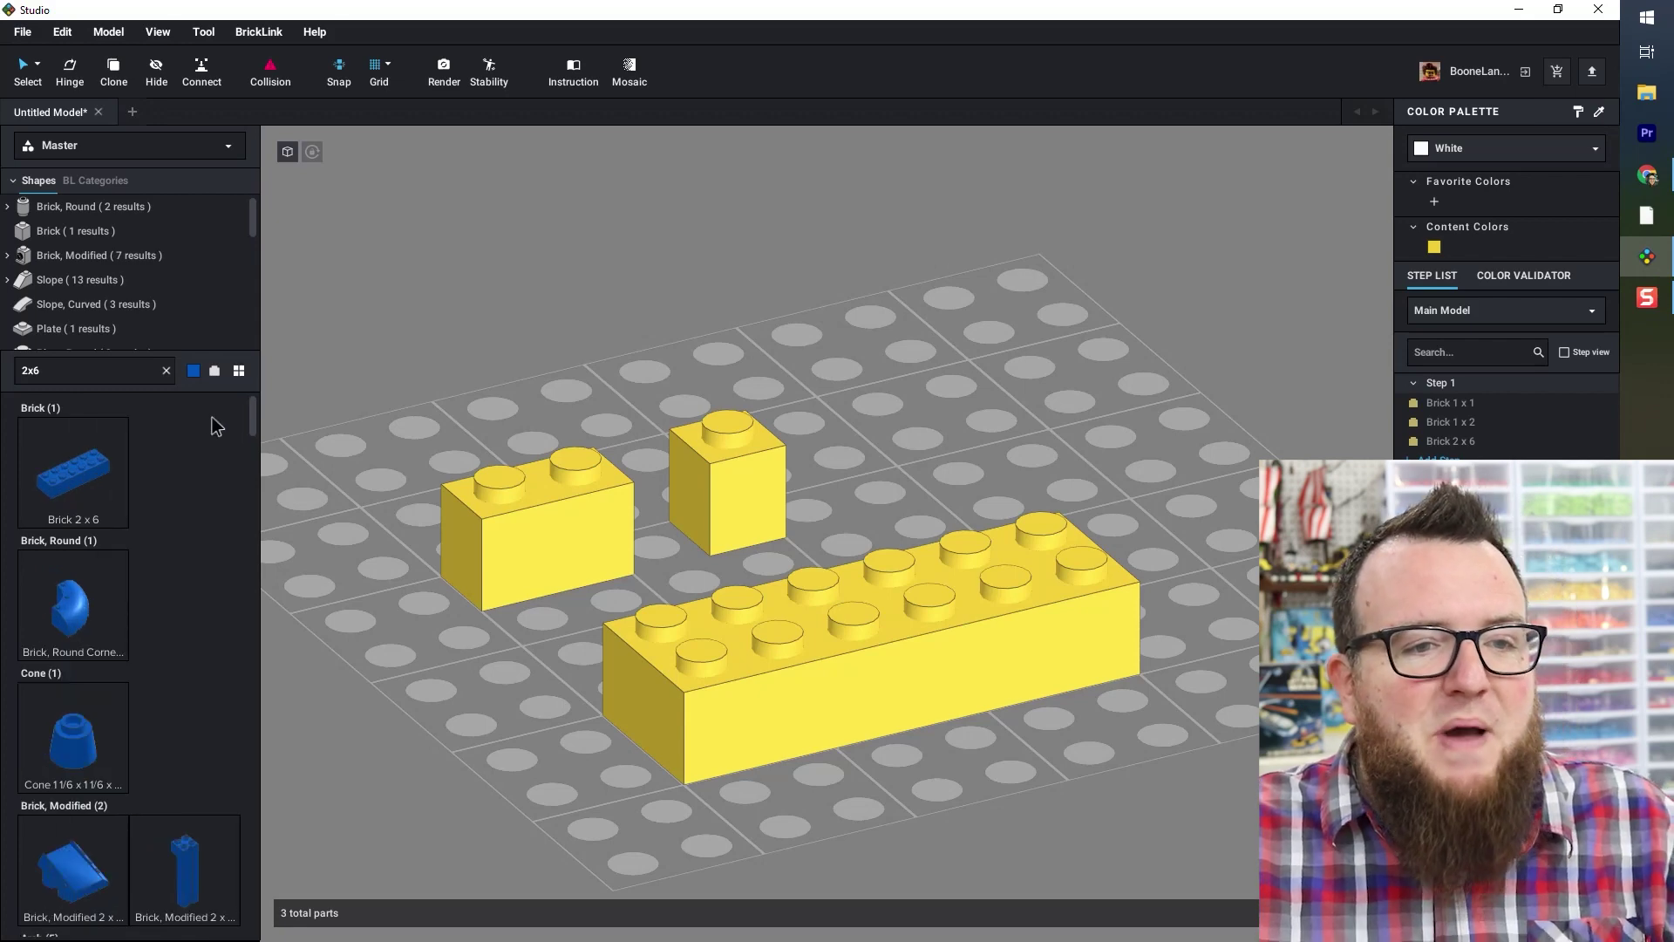
{"action": "left_click", "coordinate": [239, 372]}
{"action": "scroll", "coordinate": [164, 572], "scroll_direction": "down", "scroll_amount": 3}
{"action": "scroll", "coordinate": [164, 571], "scroll_direction": "up", "scroll_amount": 3}
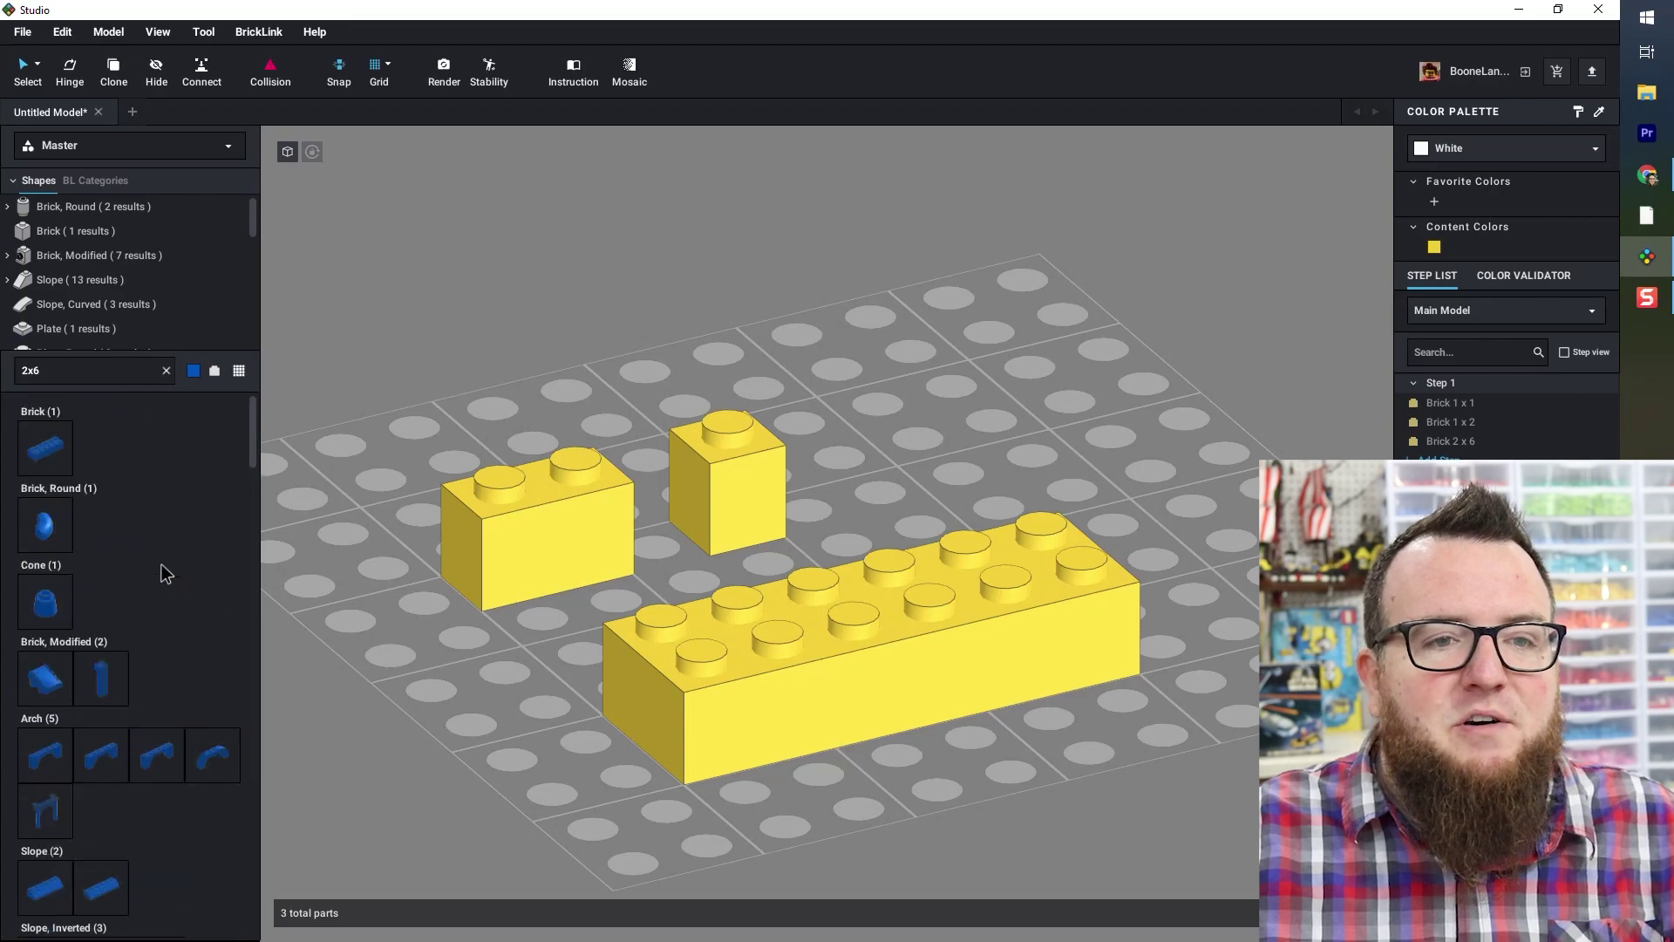
{"action": "left_click", "coordinate": [239, 372]}
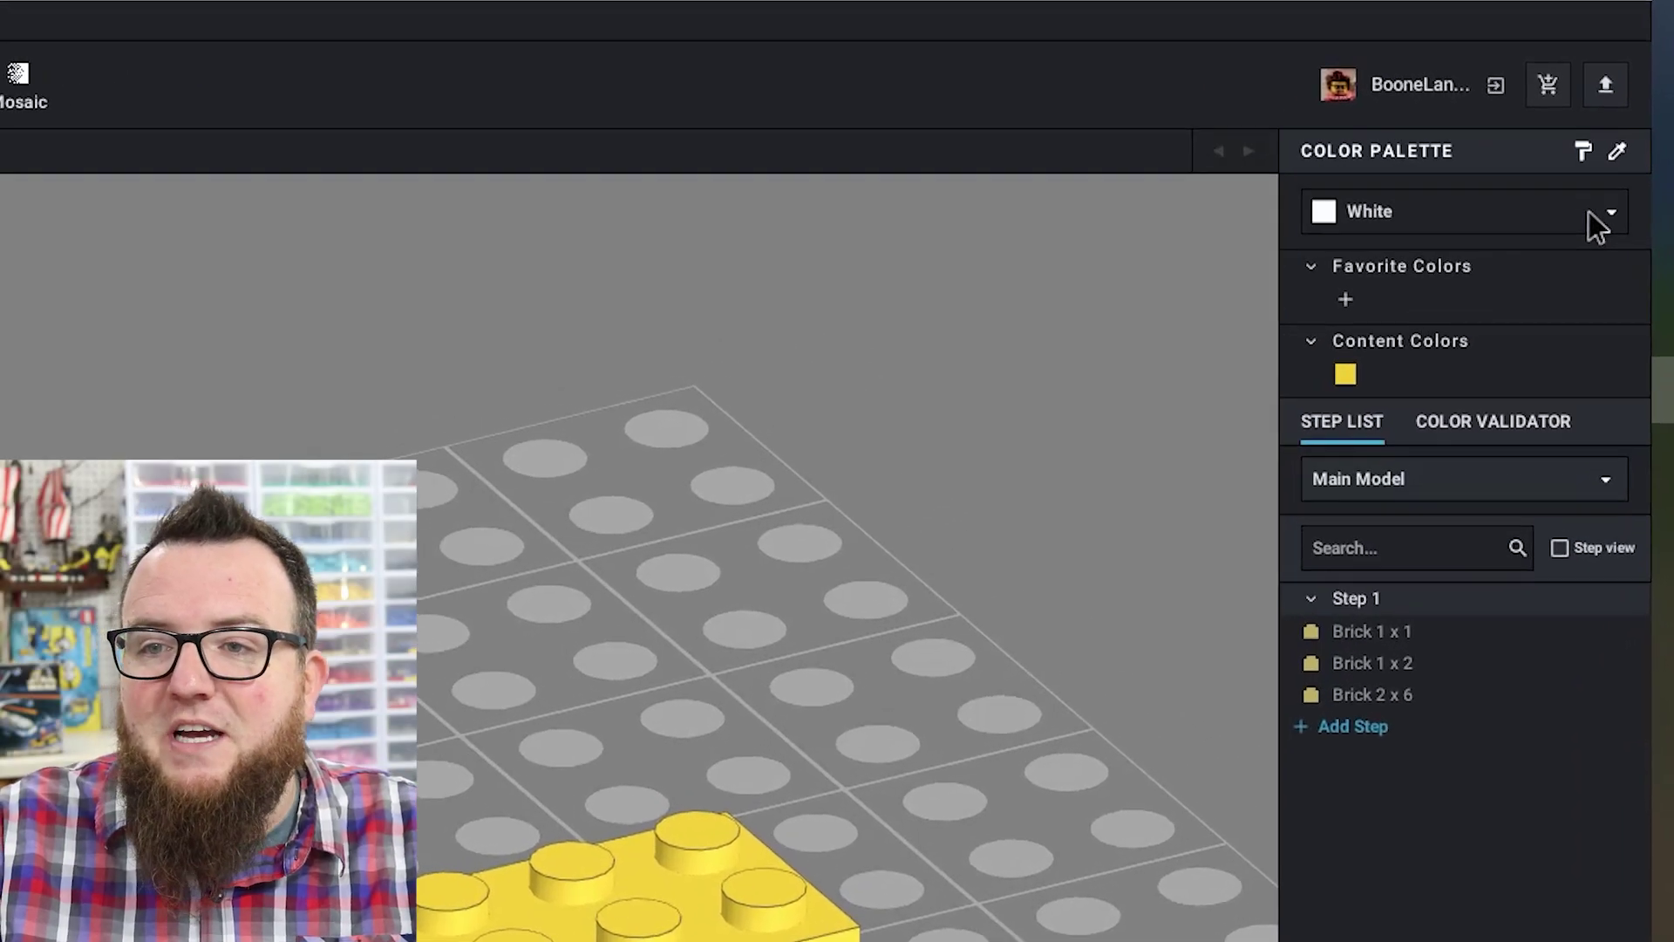
- Select the 2x6 brick and browse its Color Palette list
{"action": "left_click", "coordinate": [1594, 164]}
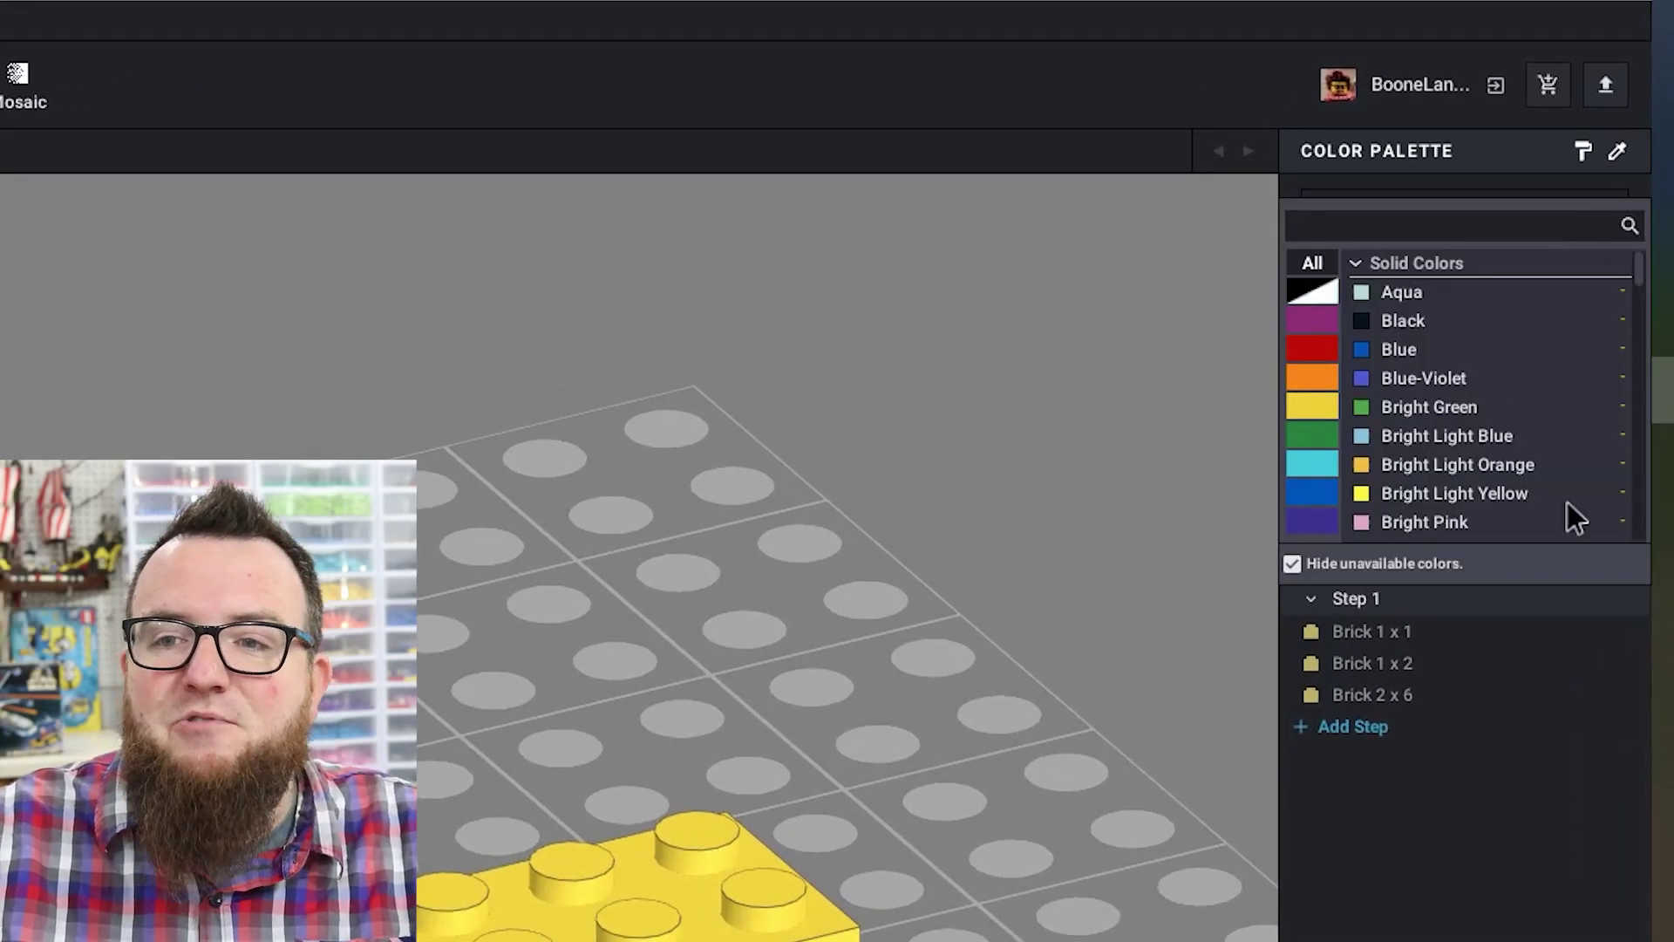
{"action": "scroll", "coordinate": [1462, 365], "scroll_direction": "down", "scroll_amount": 6}
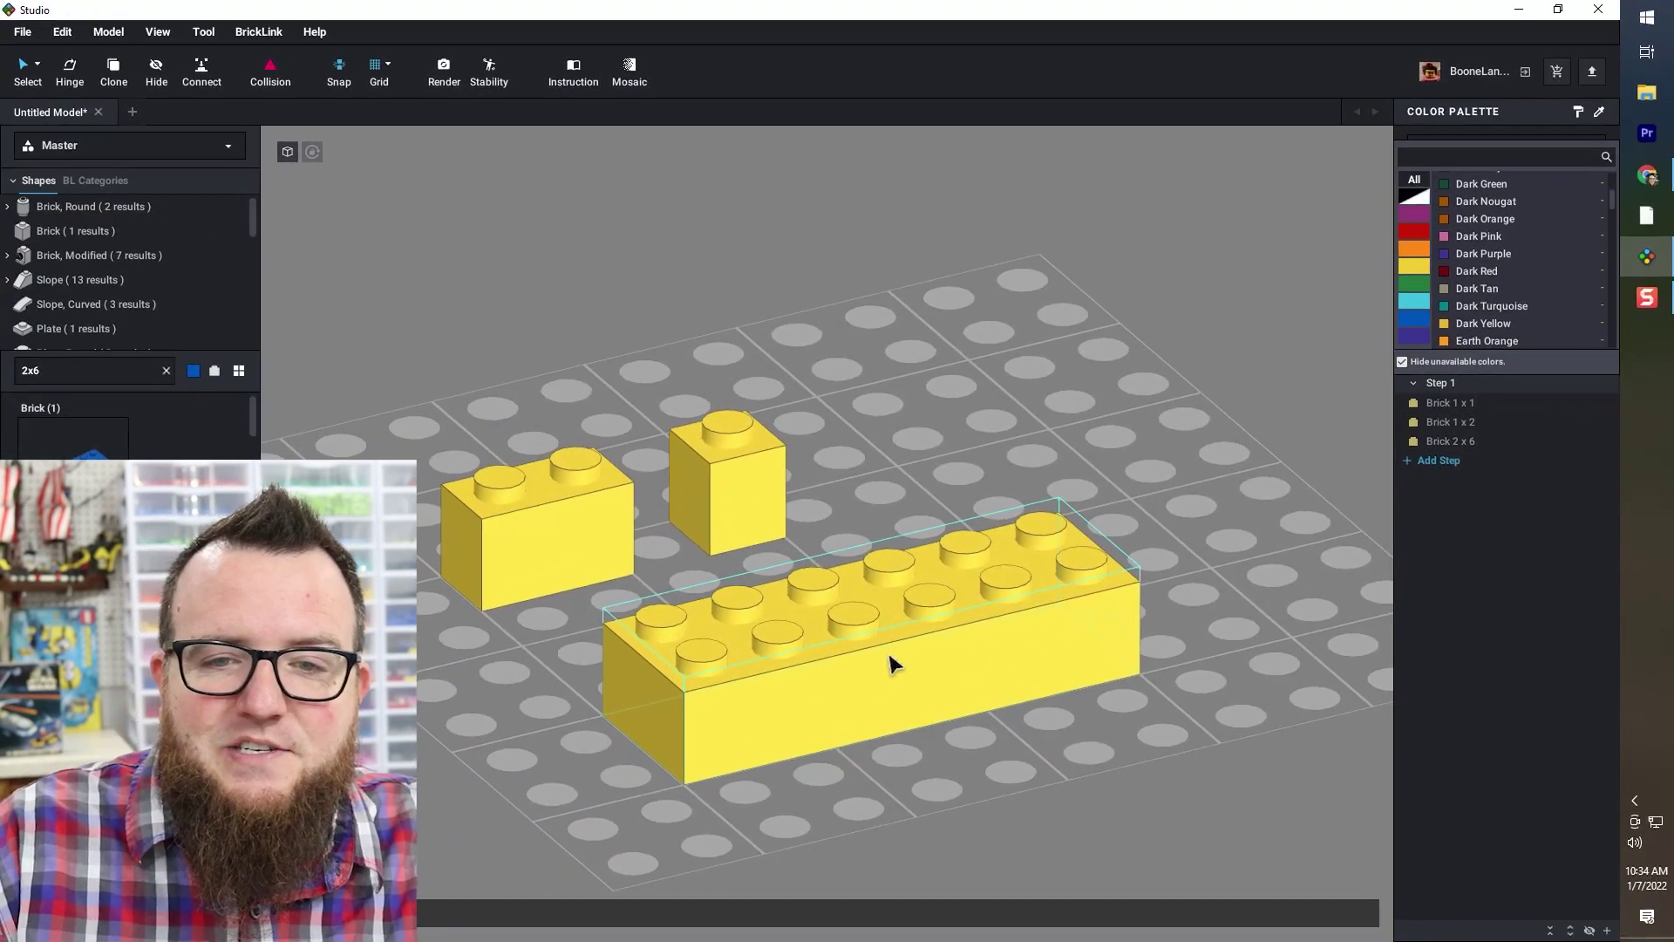
{"action": "left_click", "coordinate": [889, 663]}
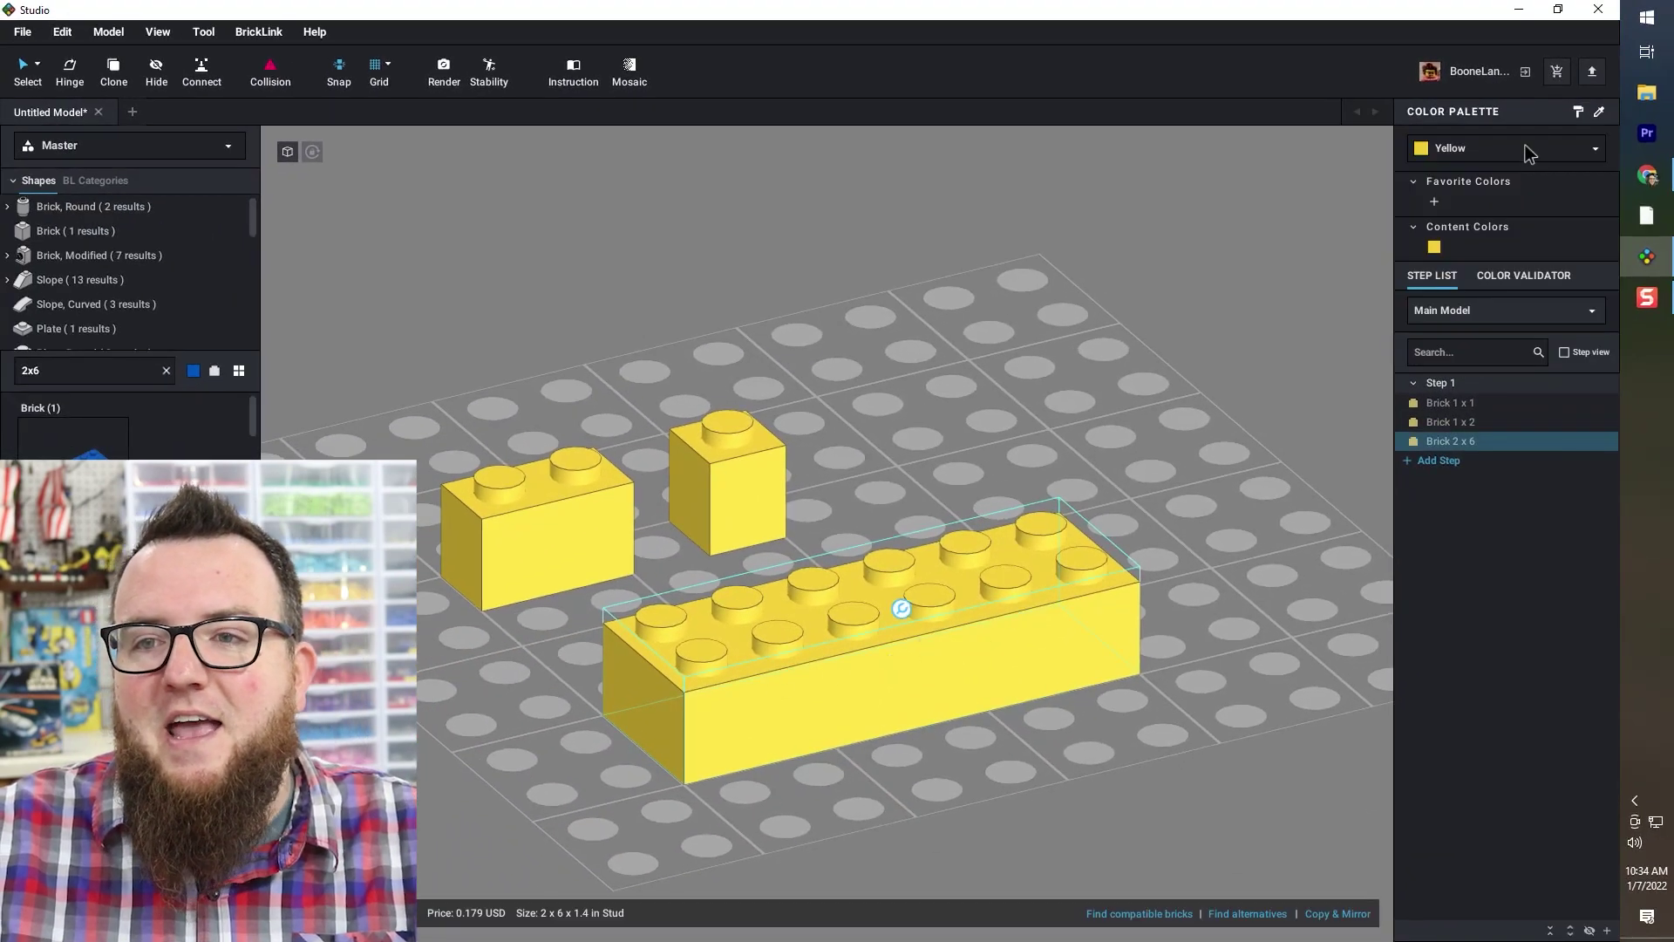
{"action": "left_click", "coordinate": [1597, 150]}
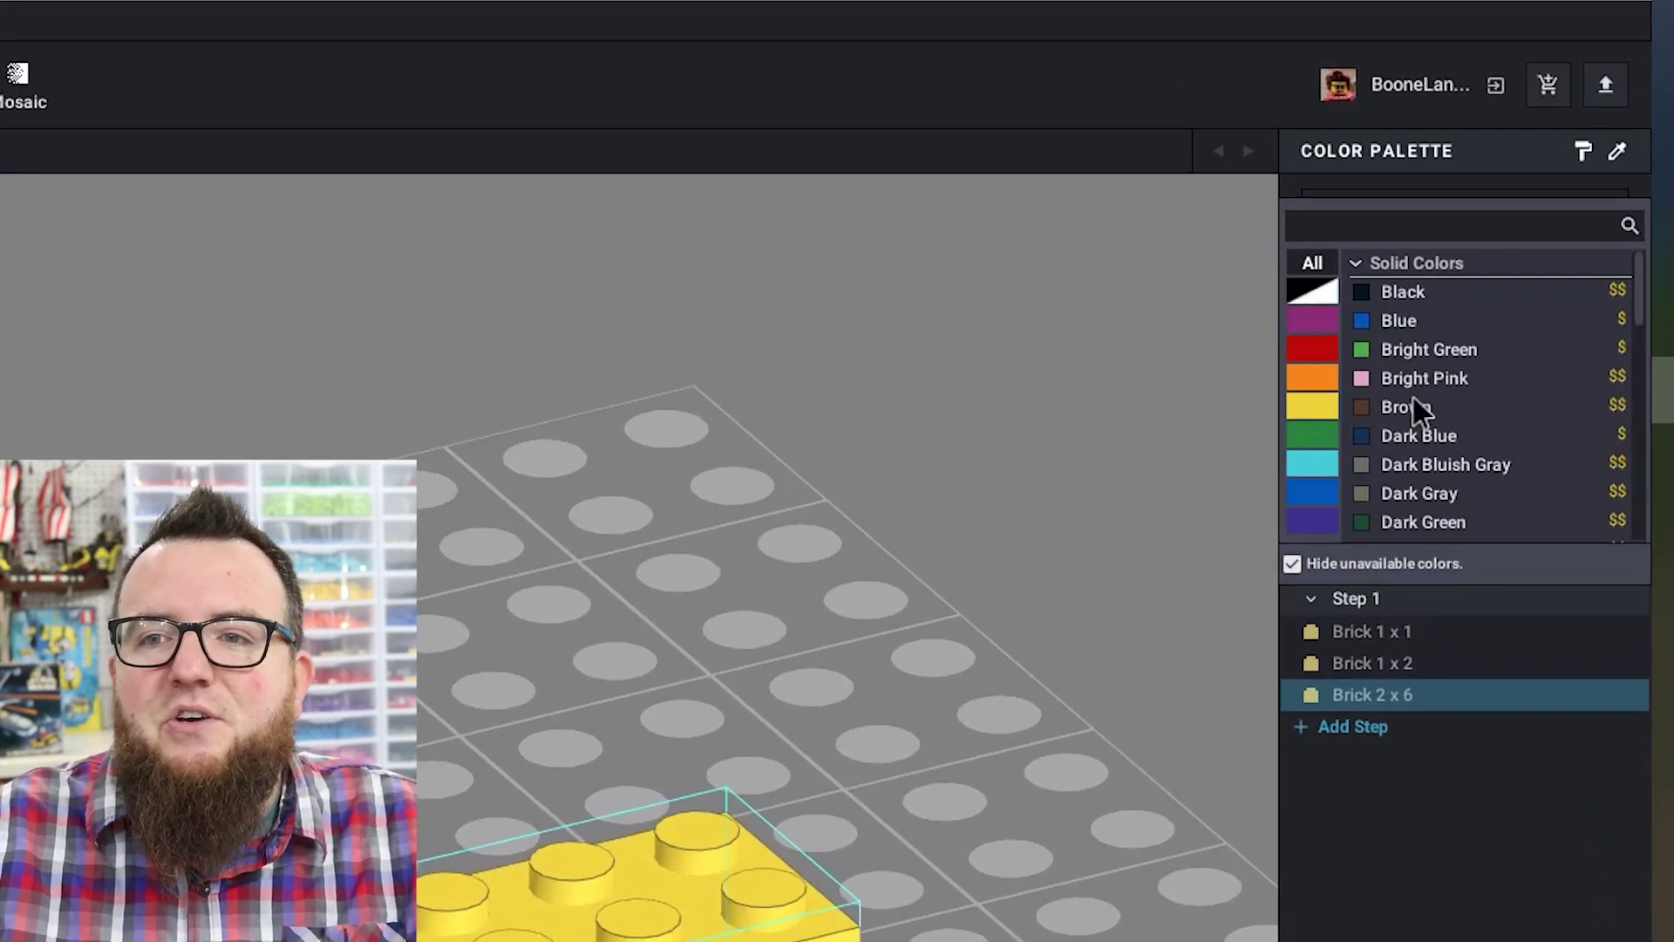
{"action": "scroll", "coordinate": [1446, 347], "scroll_direction": "down", "scroll_amount": 8}
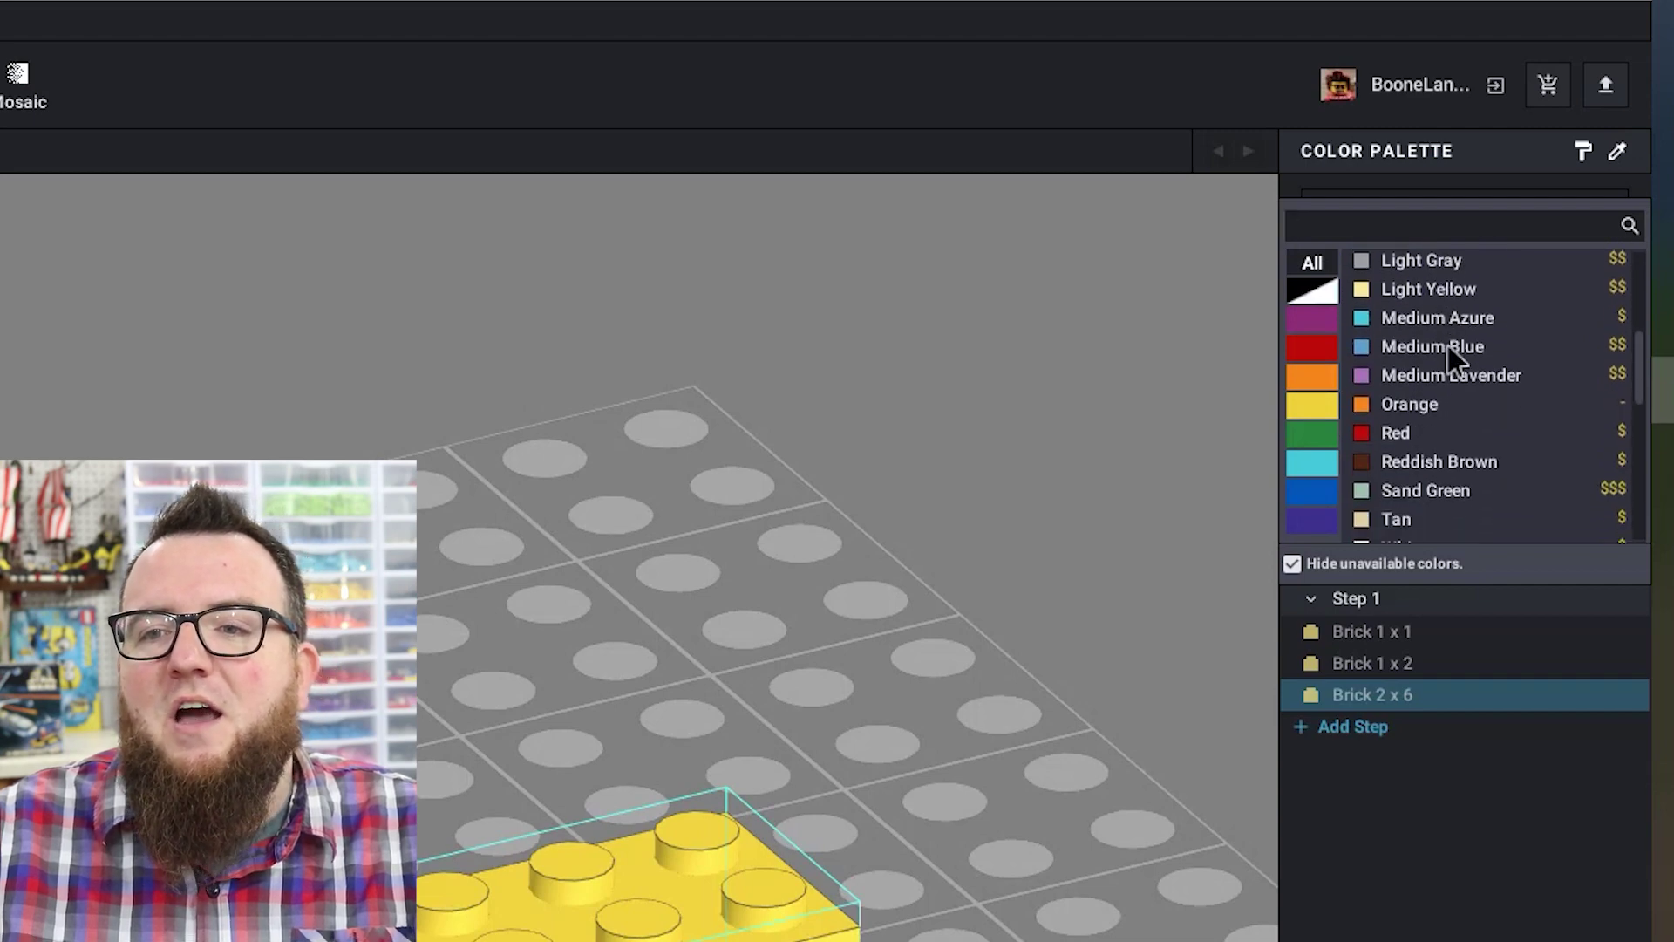
{"action": "scroll", "coordinate": [1453, 346], "scroll_direction": "down", "scroll_amount": 3}
{"action": "scroll", "coordinate": [1452, 343], "scroll_direction": "up", "scroll_amount": 10}
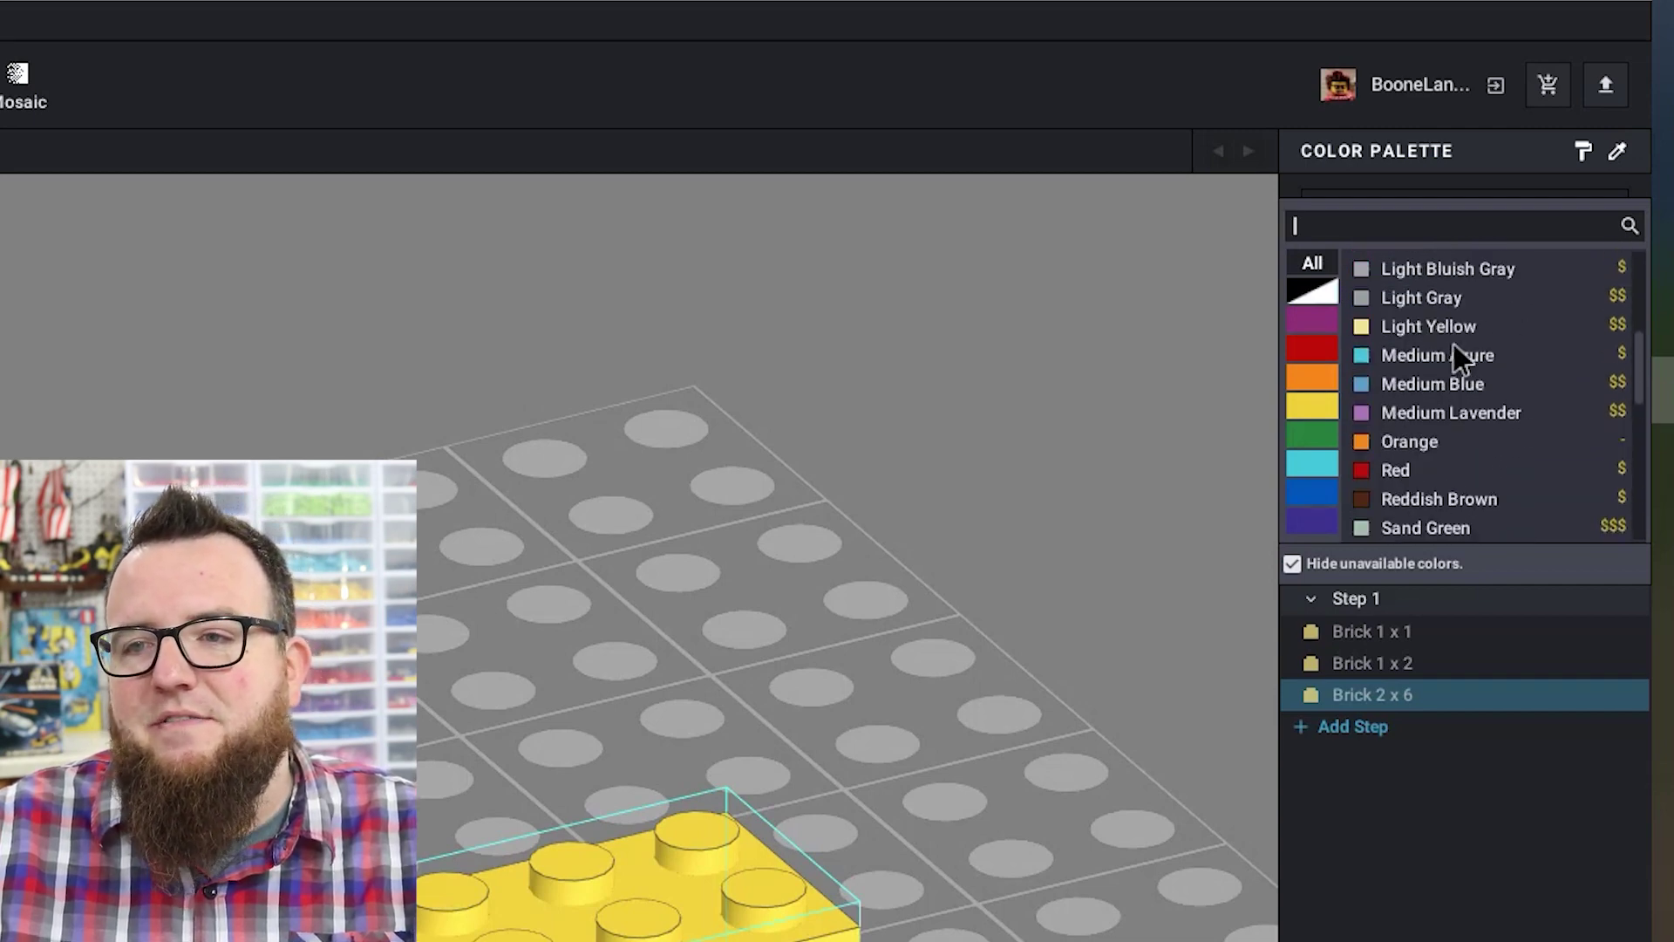
{"action": "scroll", "coordinate": [1454, 345], "scroll_direction": "up", "scroll_amount": 3}
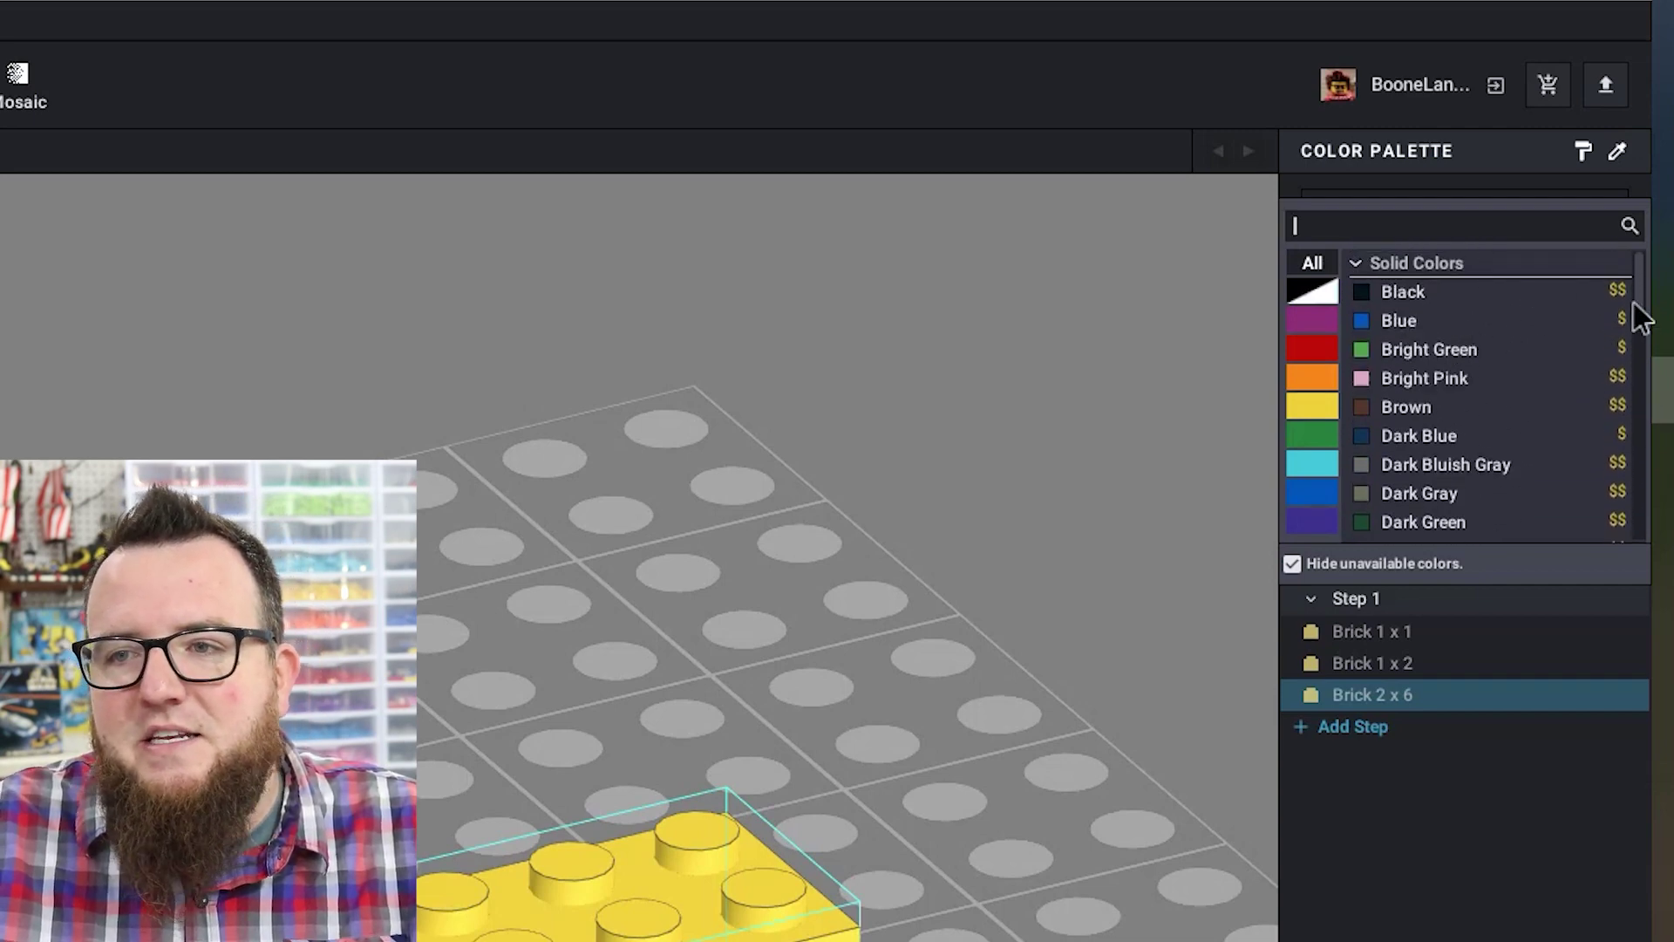
{"action": "scroll", "coordinate": [1619, 316], "scroll_direction": "down", "scroll_amount": 8}
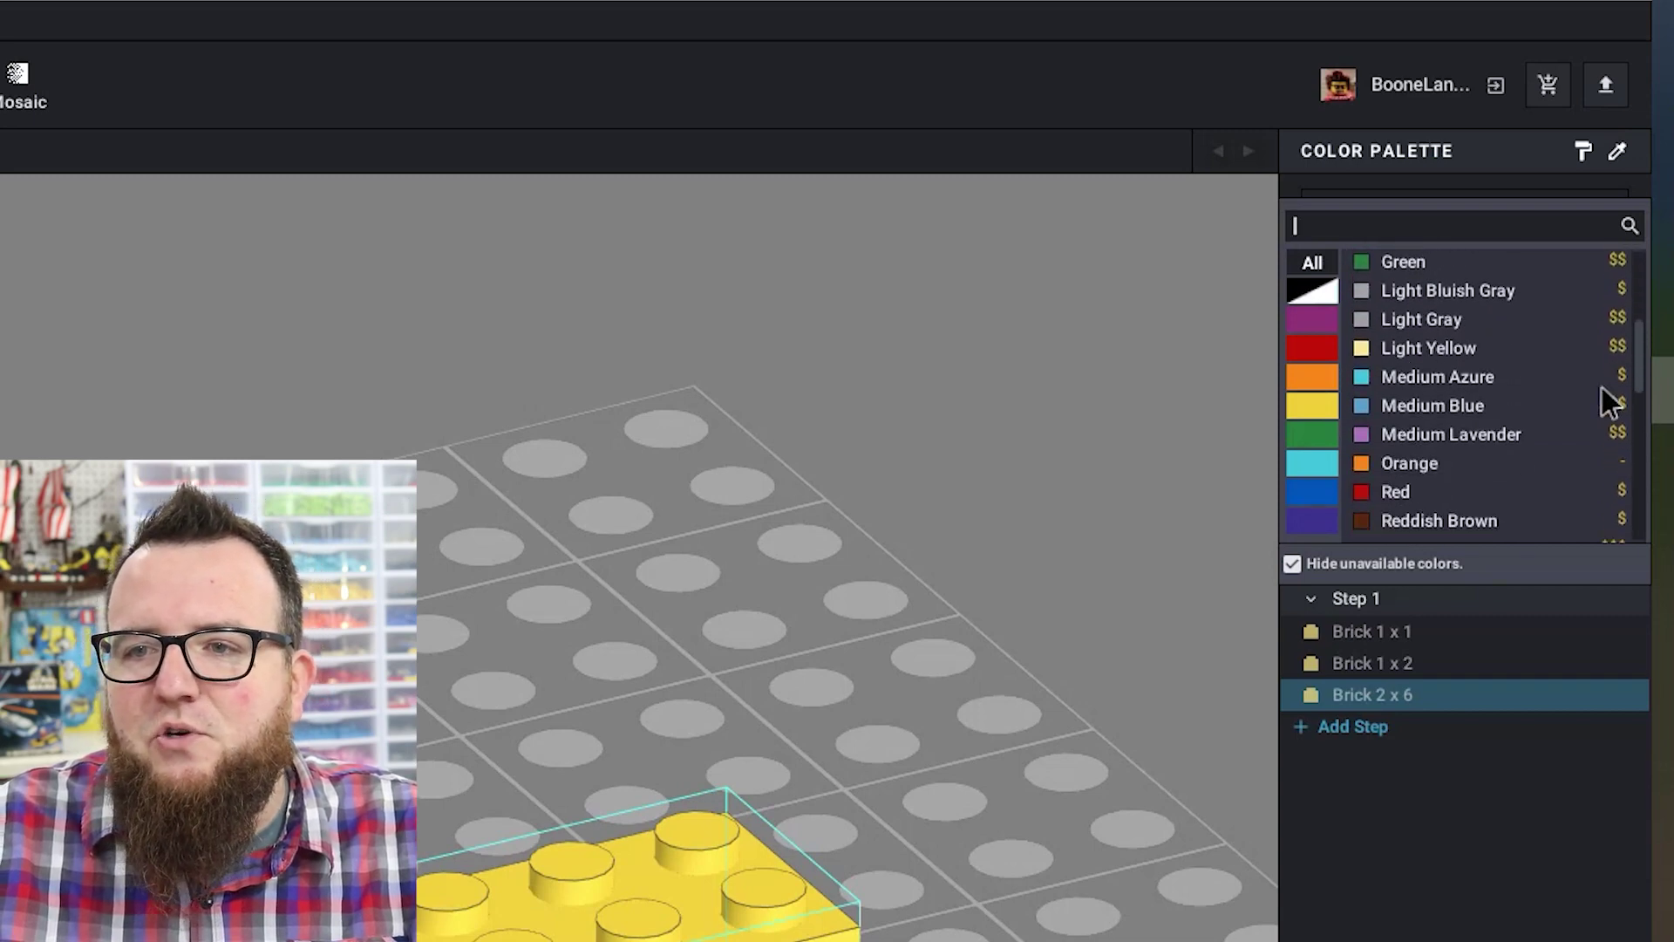
{"action": "scroll", "coordinate": [1594, 409], "scroll_direction": "down", "scroll_amount": 1}
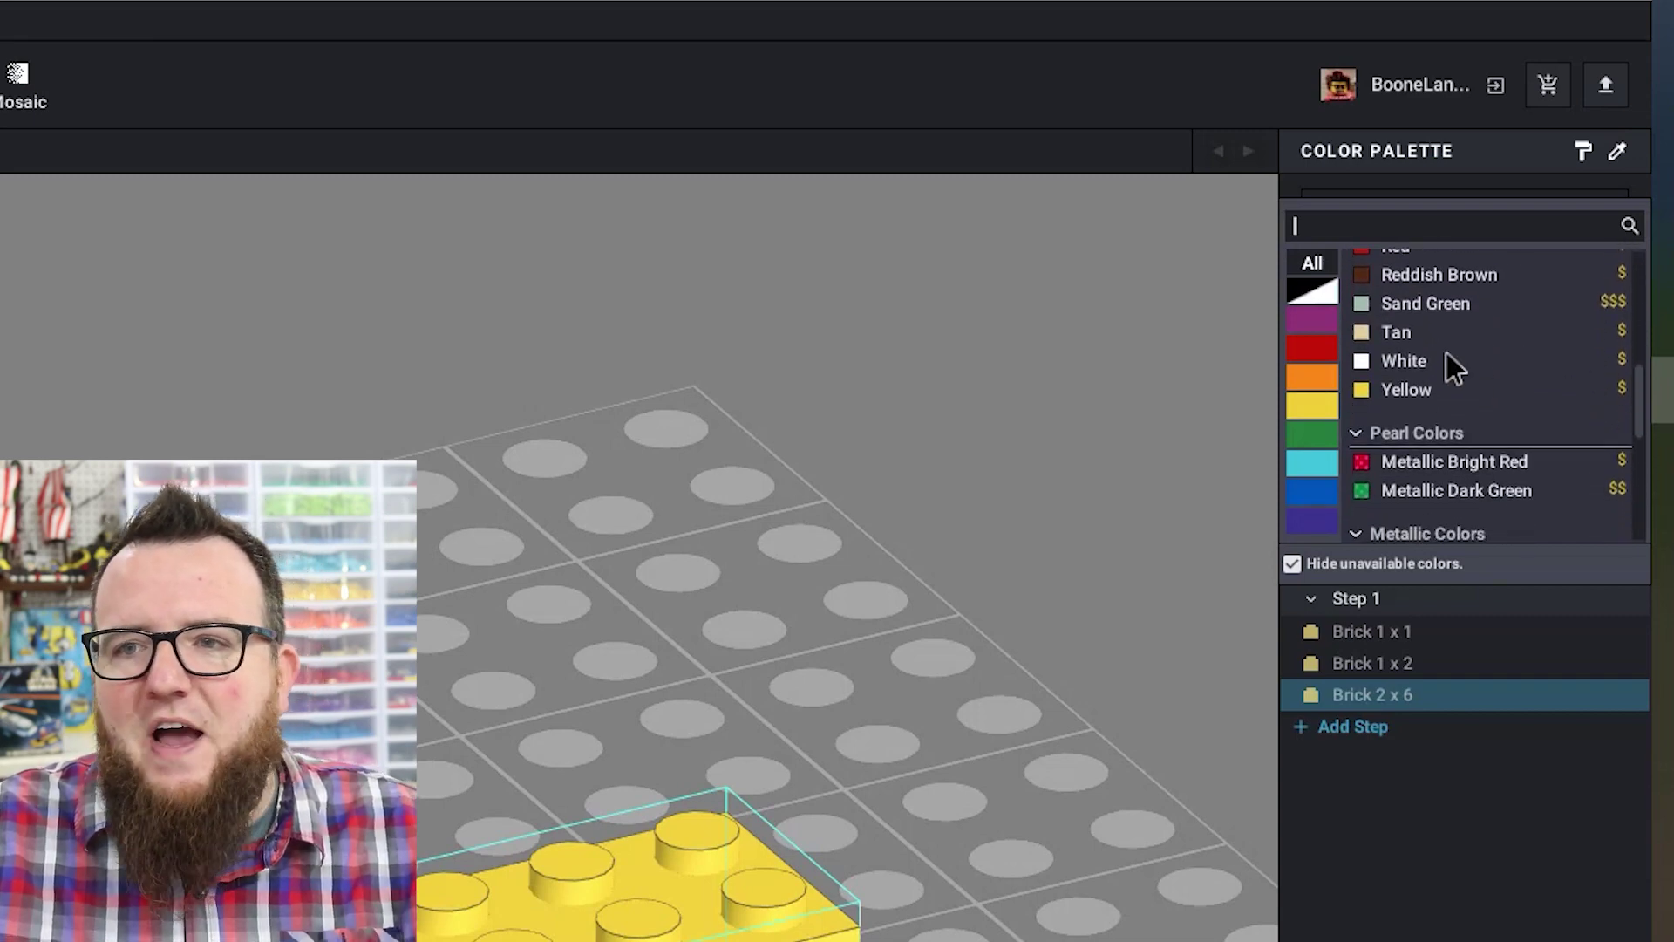
{"action": "scroll", "coordinate": [1447, 352], "scroll_direction": "up", "scroll_amount": 5}
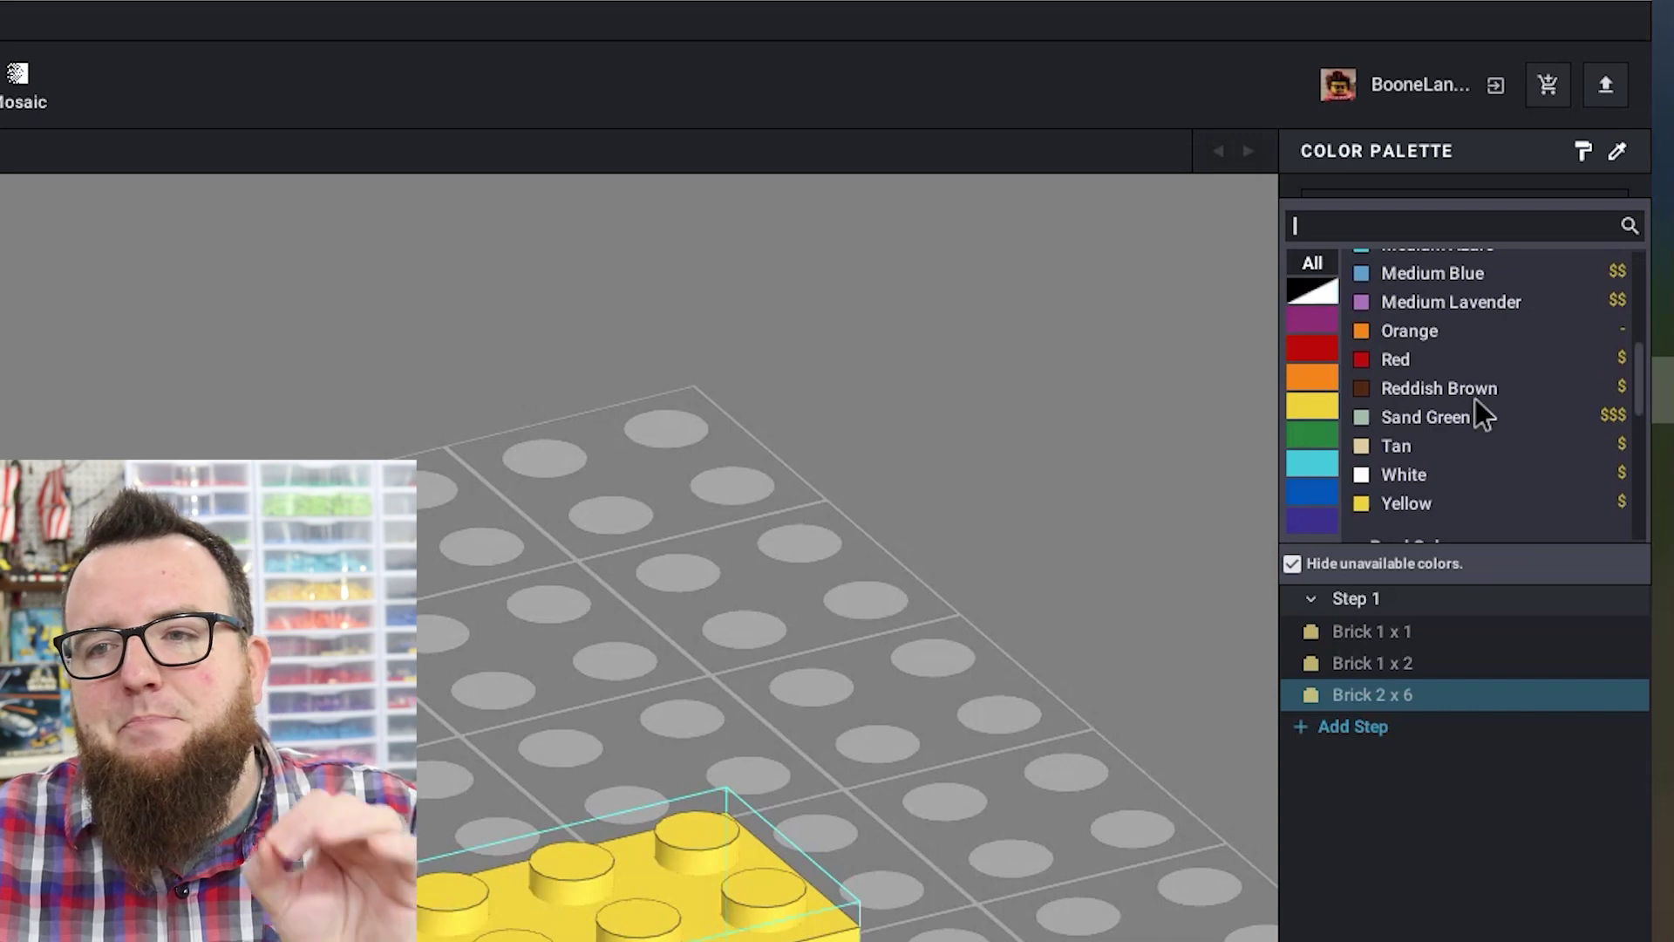
{"action": "scroll", "coordinate": [1474, 397], "scroll_direction": "up", "scroll_amount": 6}
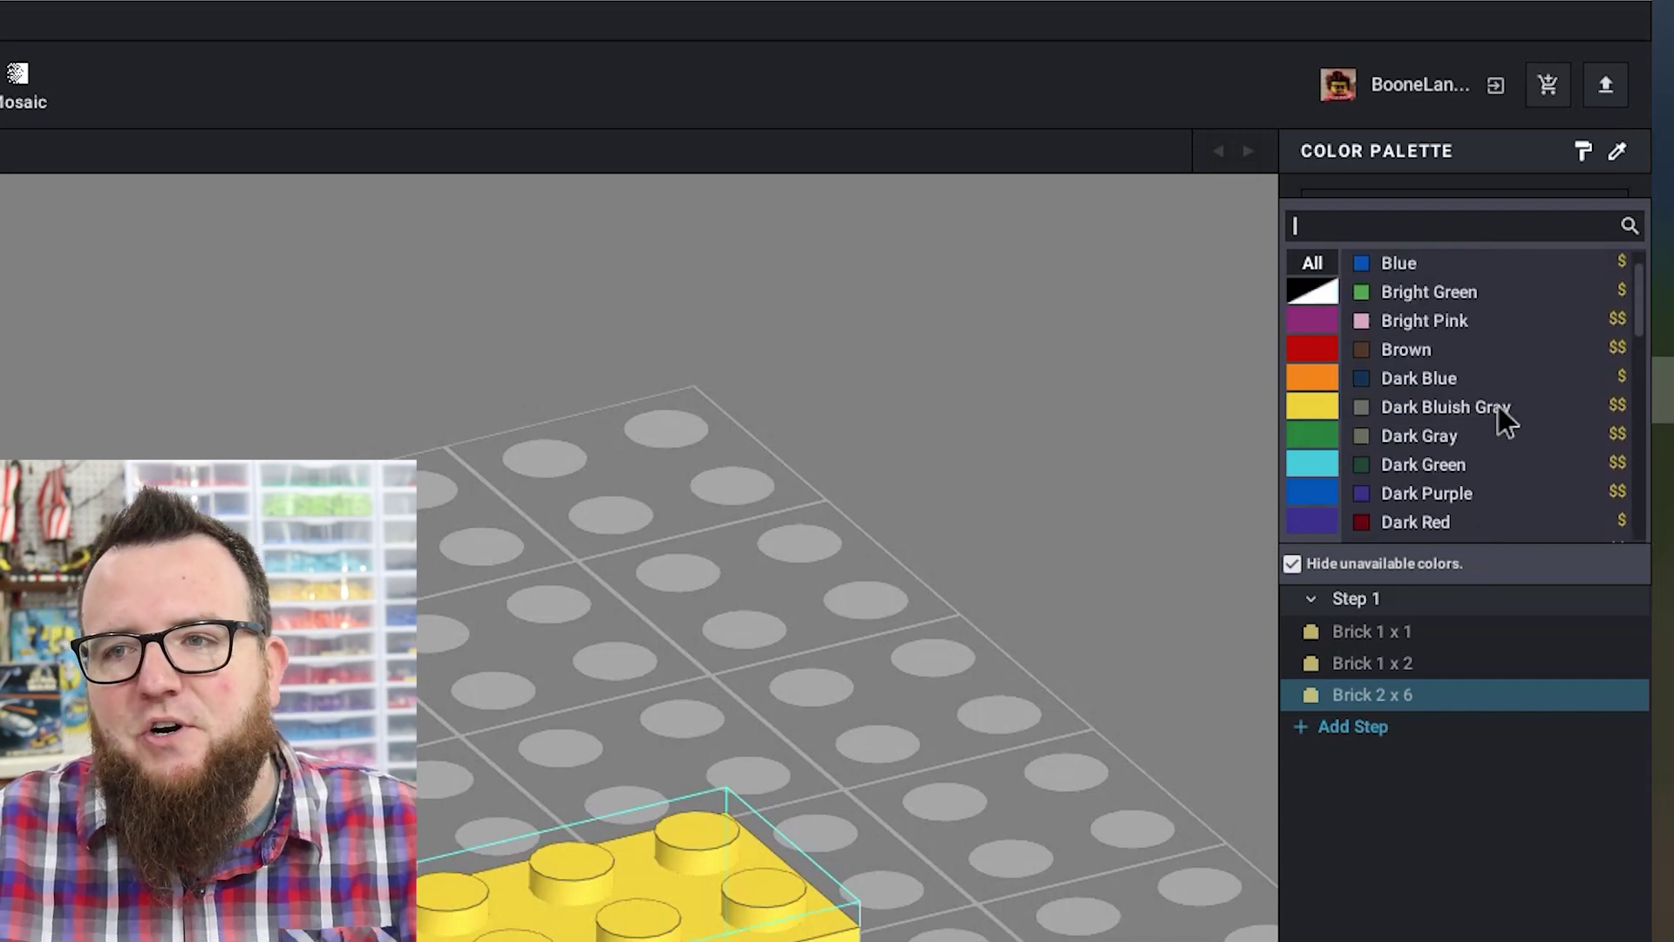
{"action": "scroll", "coordinate": [1480, 393], "scroll_direction": "down", "scroll_amount": 6}
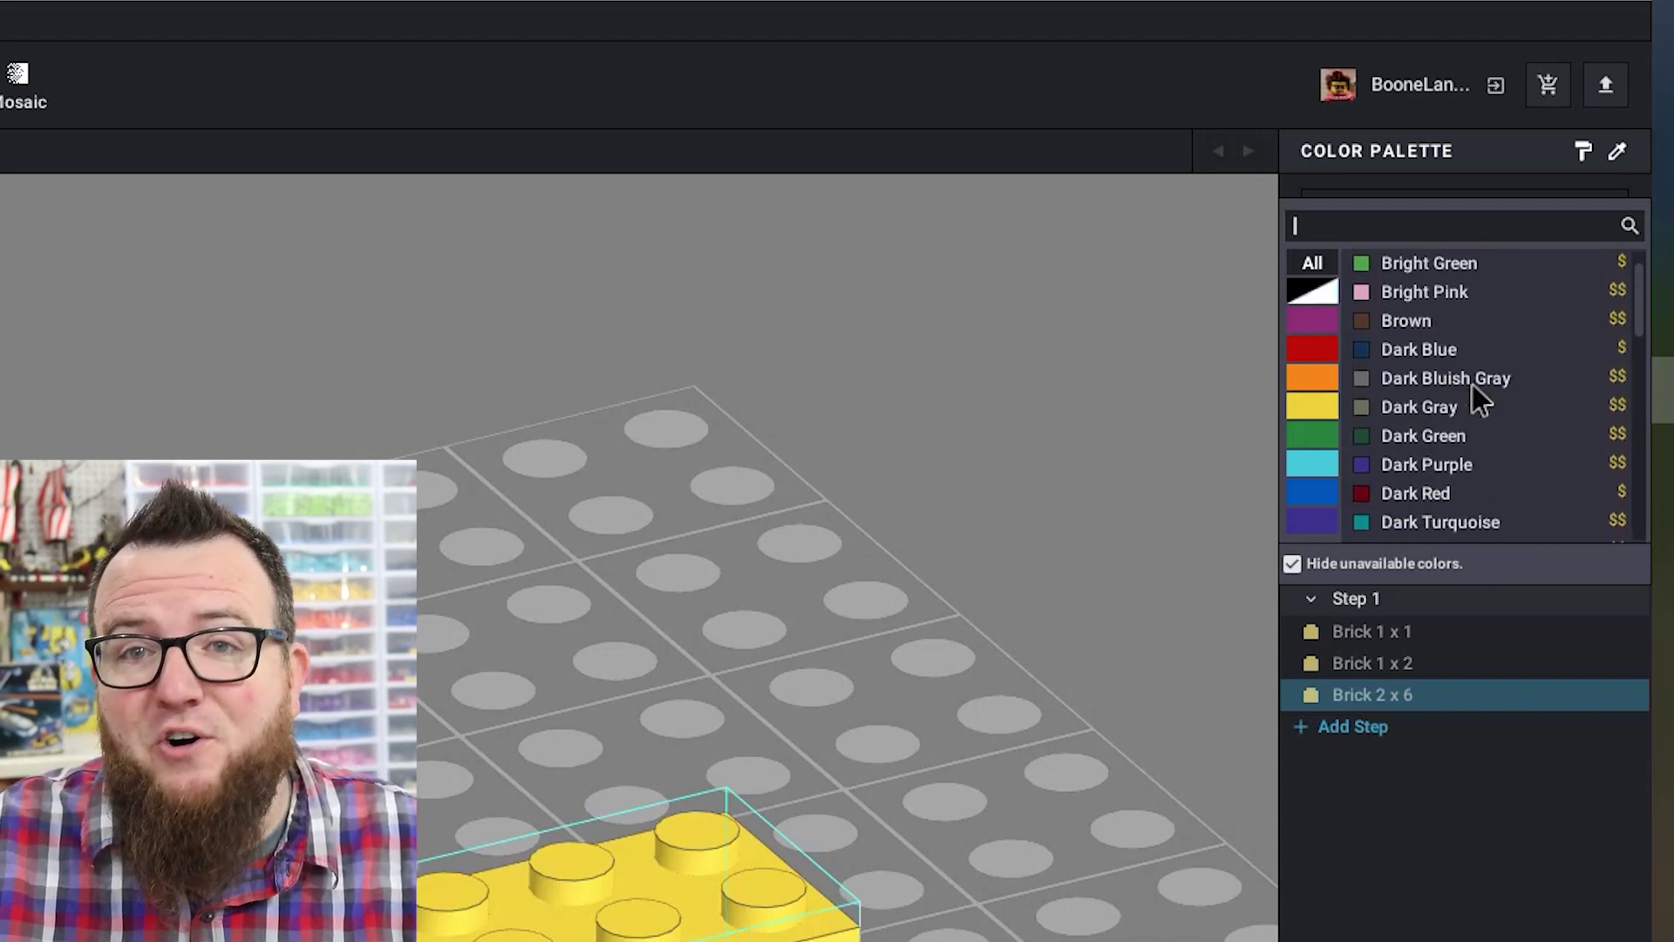
{"action": "scroll", "coordinate": [1468, 406], "scroll_direction": "down", "scroll_amount": 2}
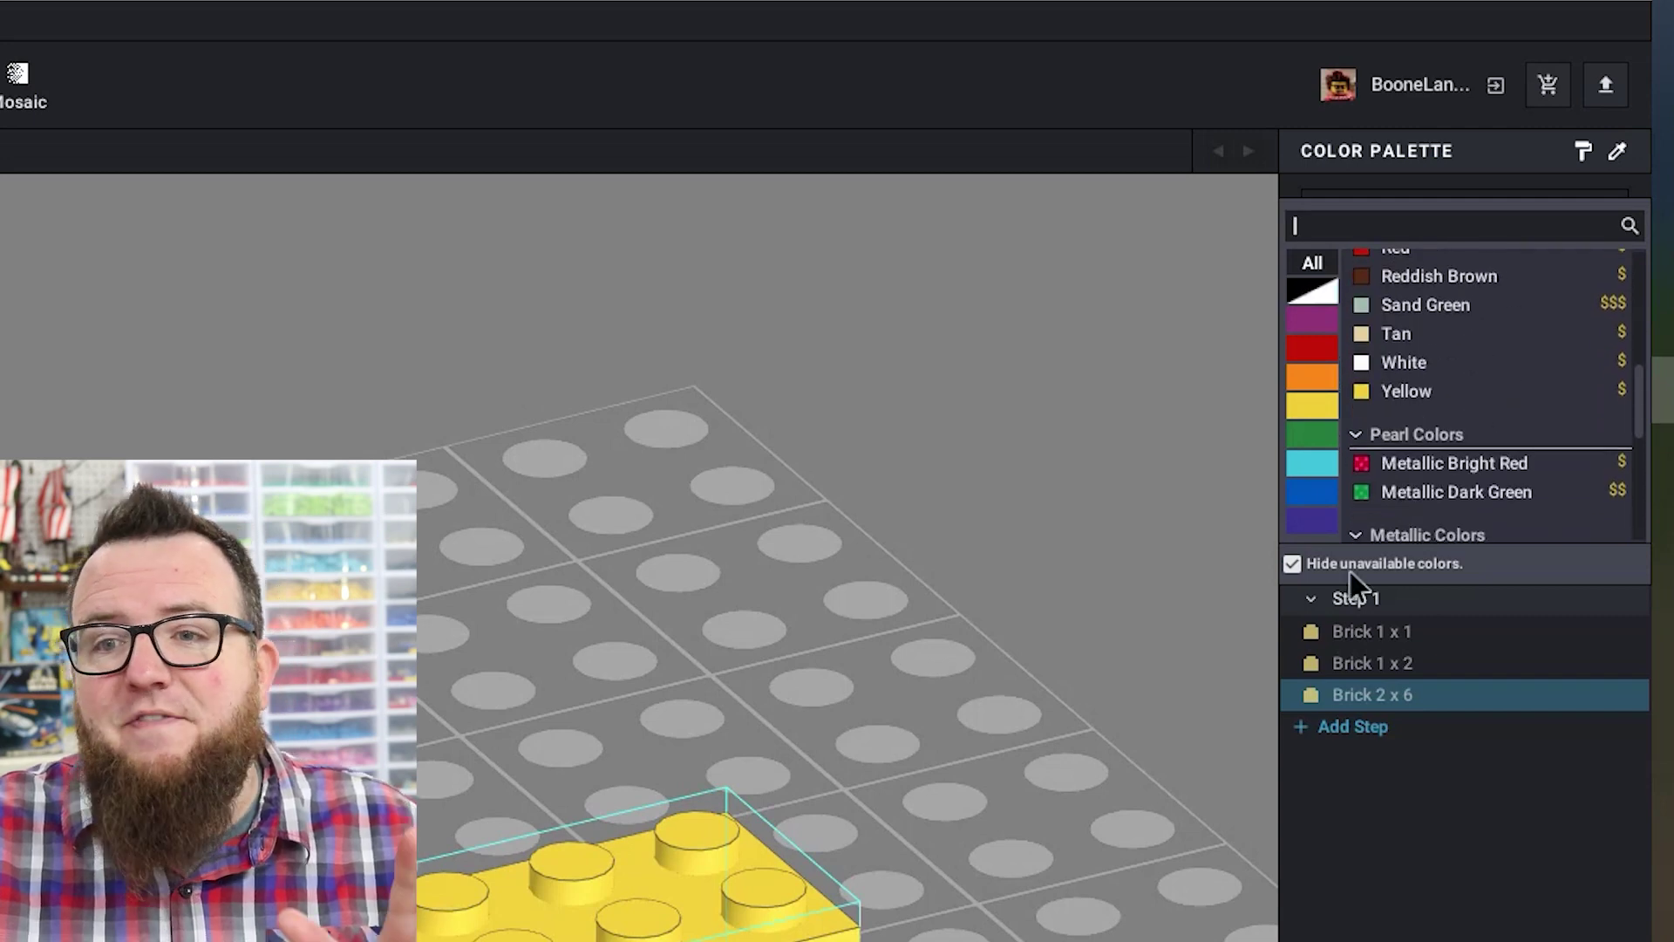
- Untick Hide unavailable colors so every colour is listed for the 2x6 brick
{"action": "left_click", "coordinate": [1288, 561]}
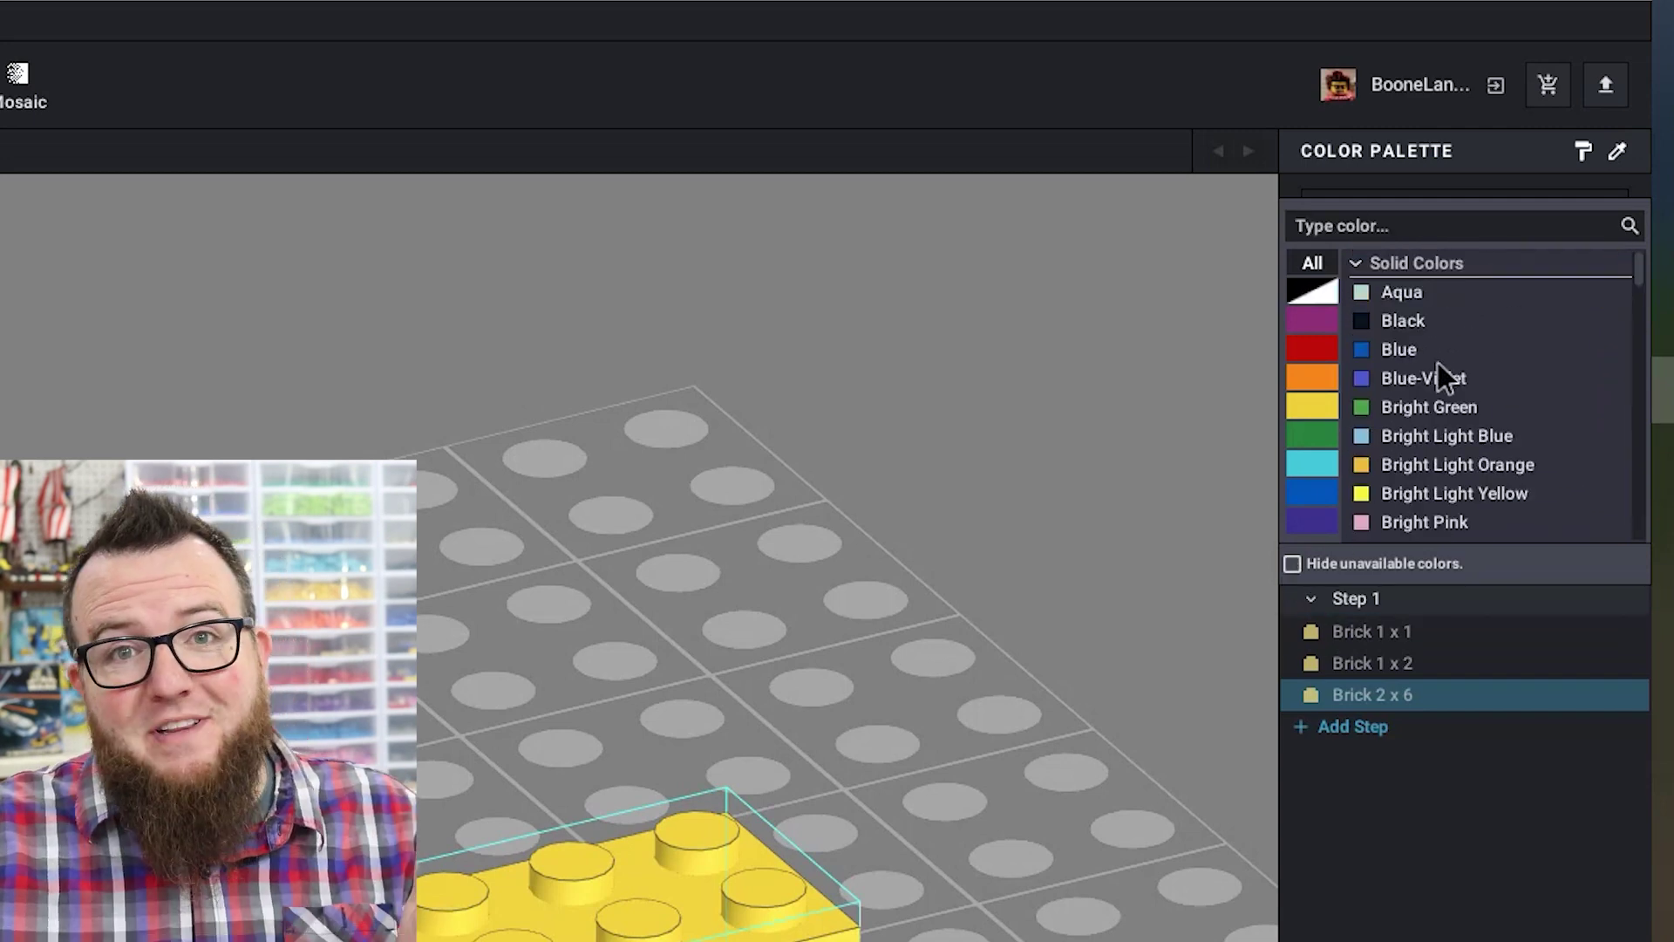
{"action": "scroll", "coordinate": [1444, 366], "scroll_direction": "down", "scroll_amount": 5}
{"action": "scroll", "coordinate": [1449, 368], "scroll_direction": "down", "scroll_amount": 6}
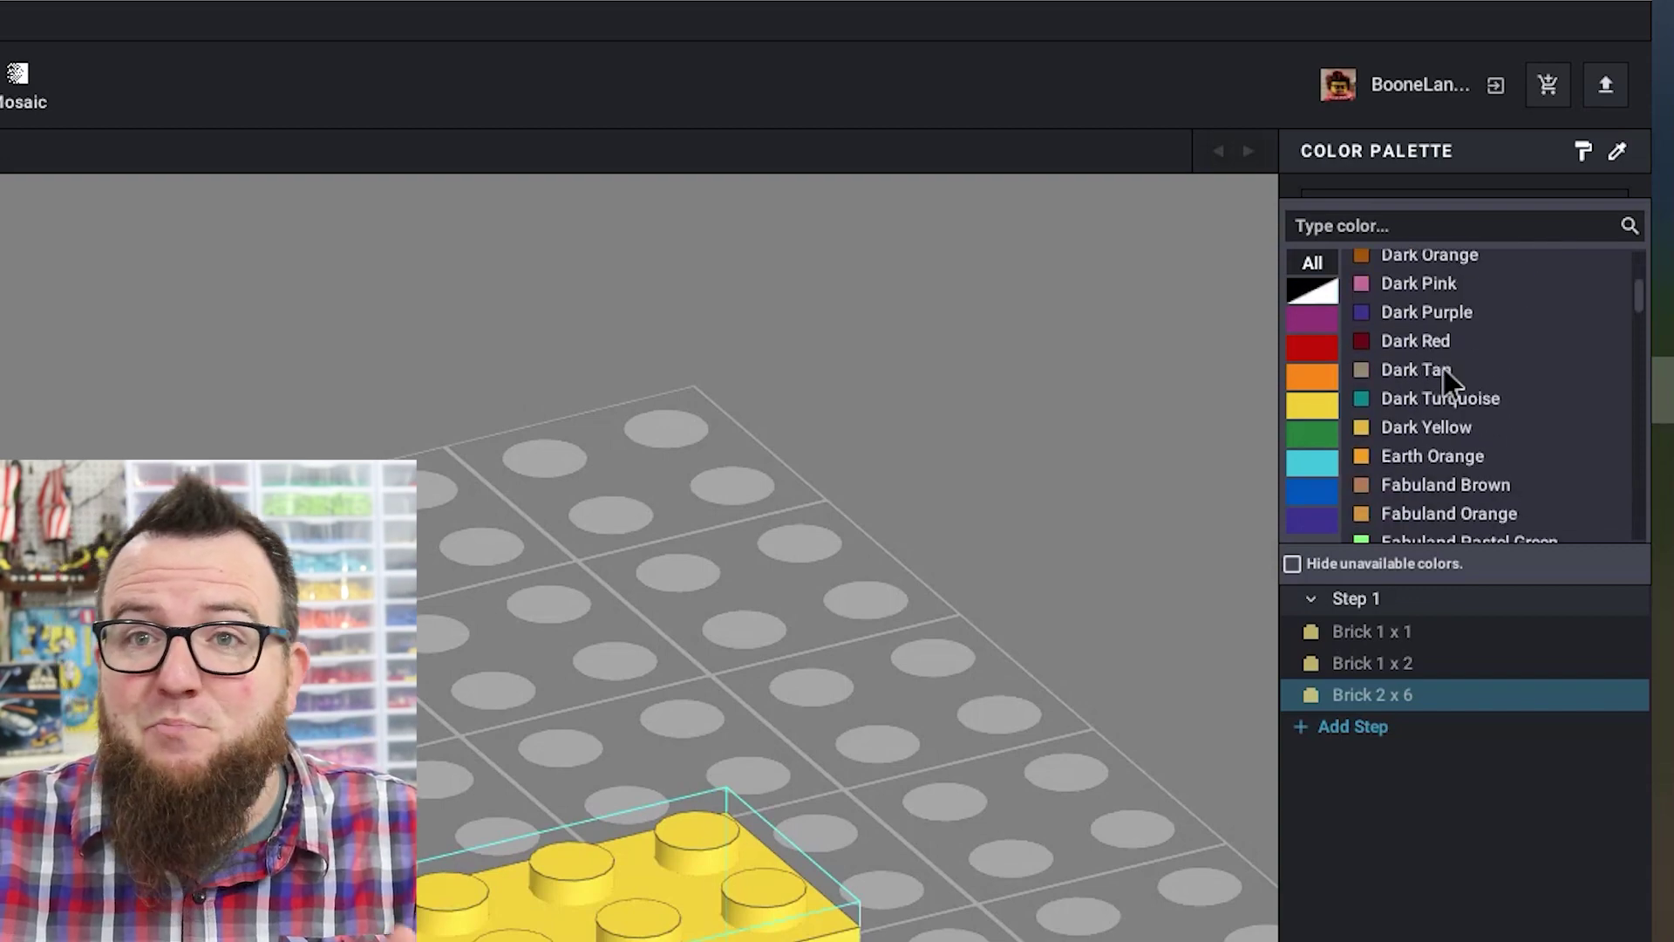
{"action": "scroll", "coordinate": [1438, 370], "scroll_direction": "down", "scroll_amount": 4}
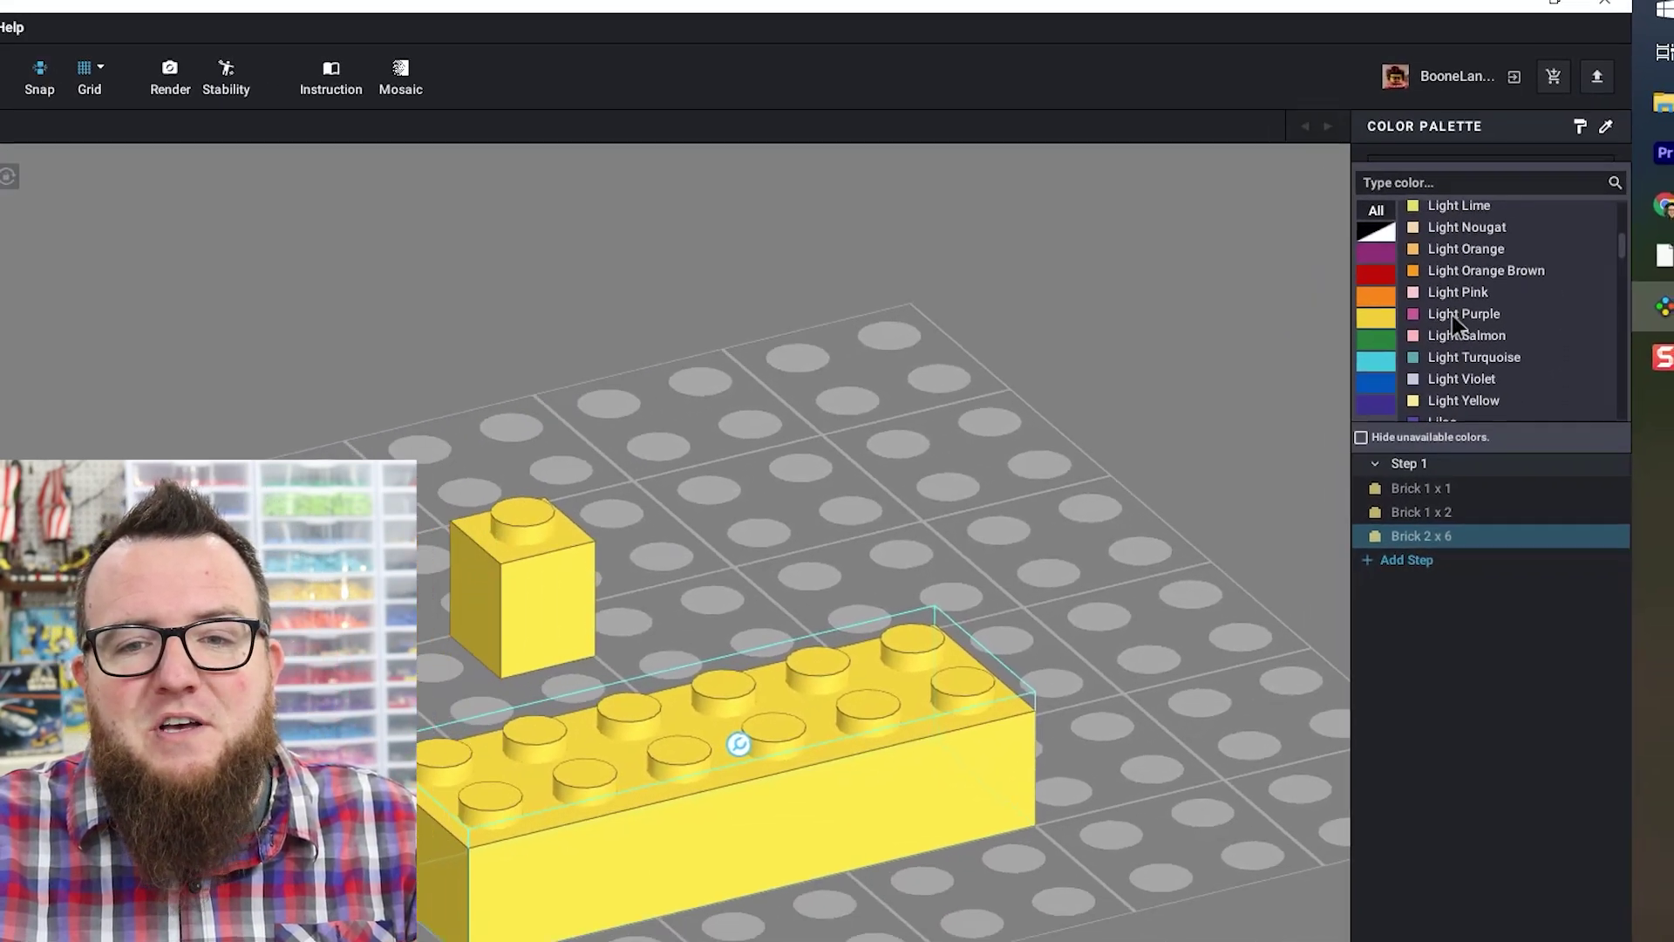
- Apply Light Purple to the 2x6 brick, then switch it back to the yellow Content Color
{"action": "left_click", "coordinate": [1454, 316]}
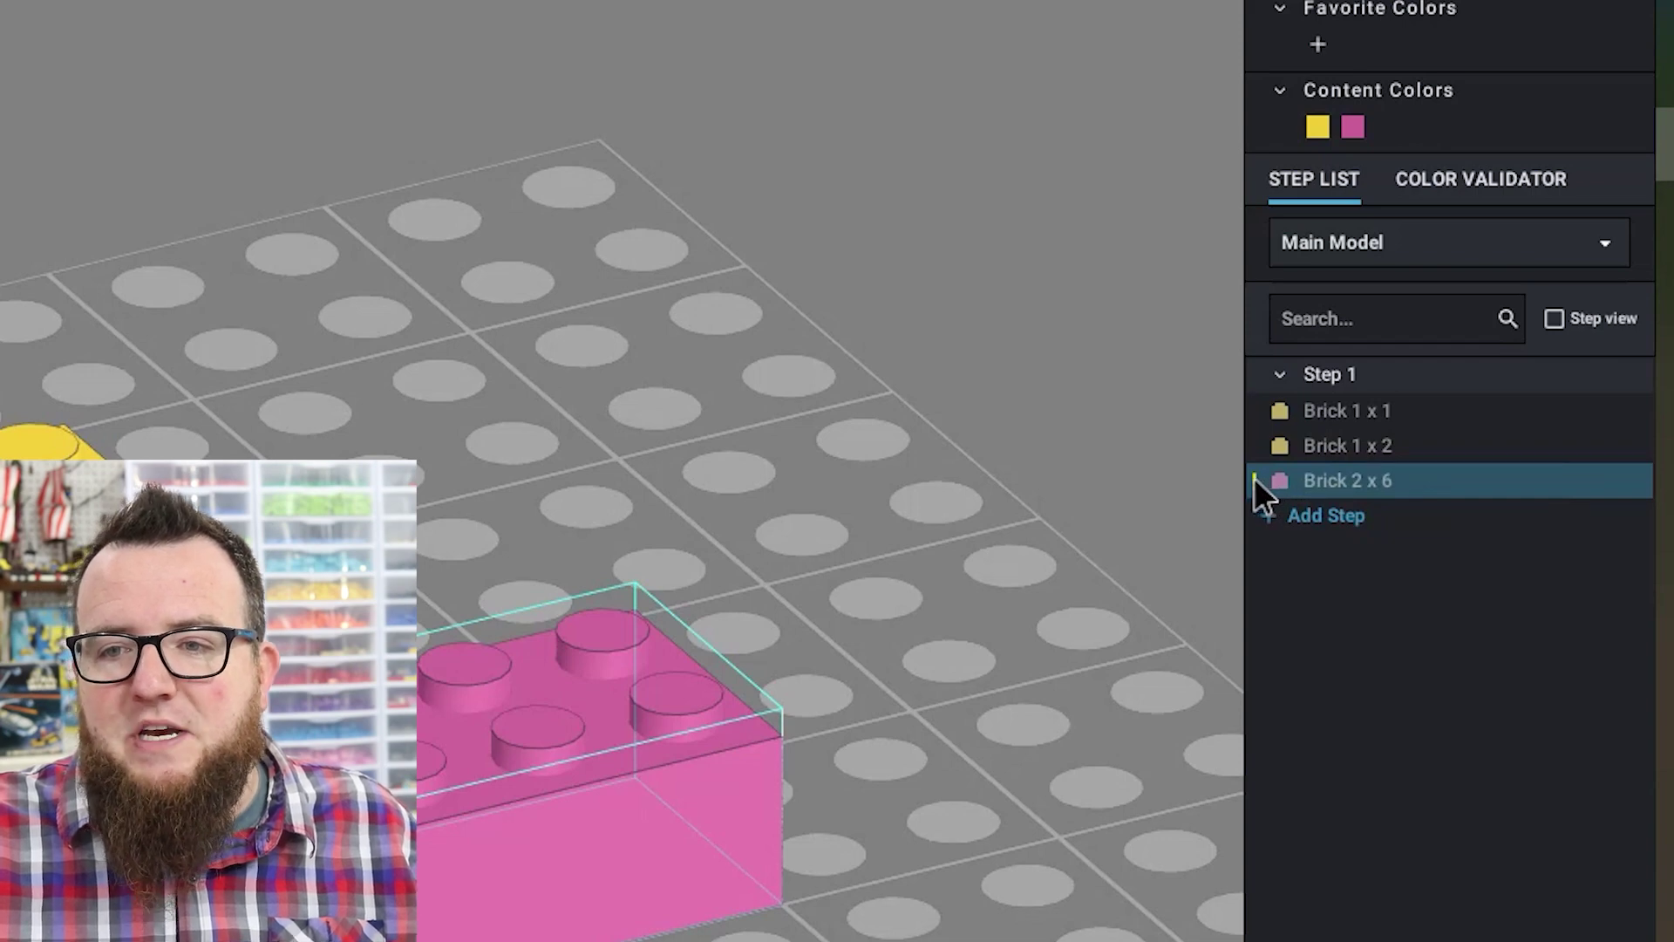
{"action": "mouse_move", "coordinate": [1256, 487]}
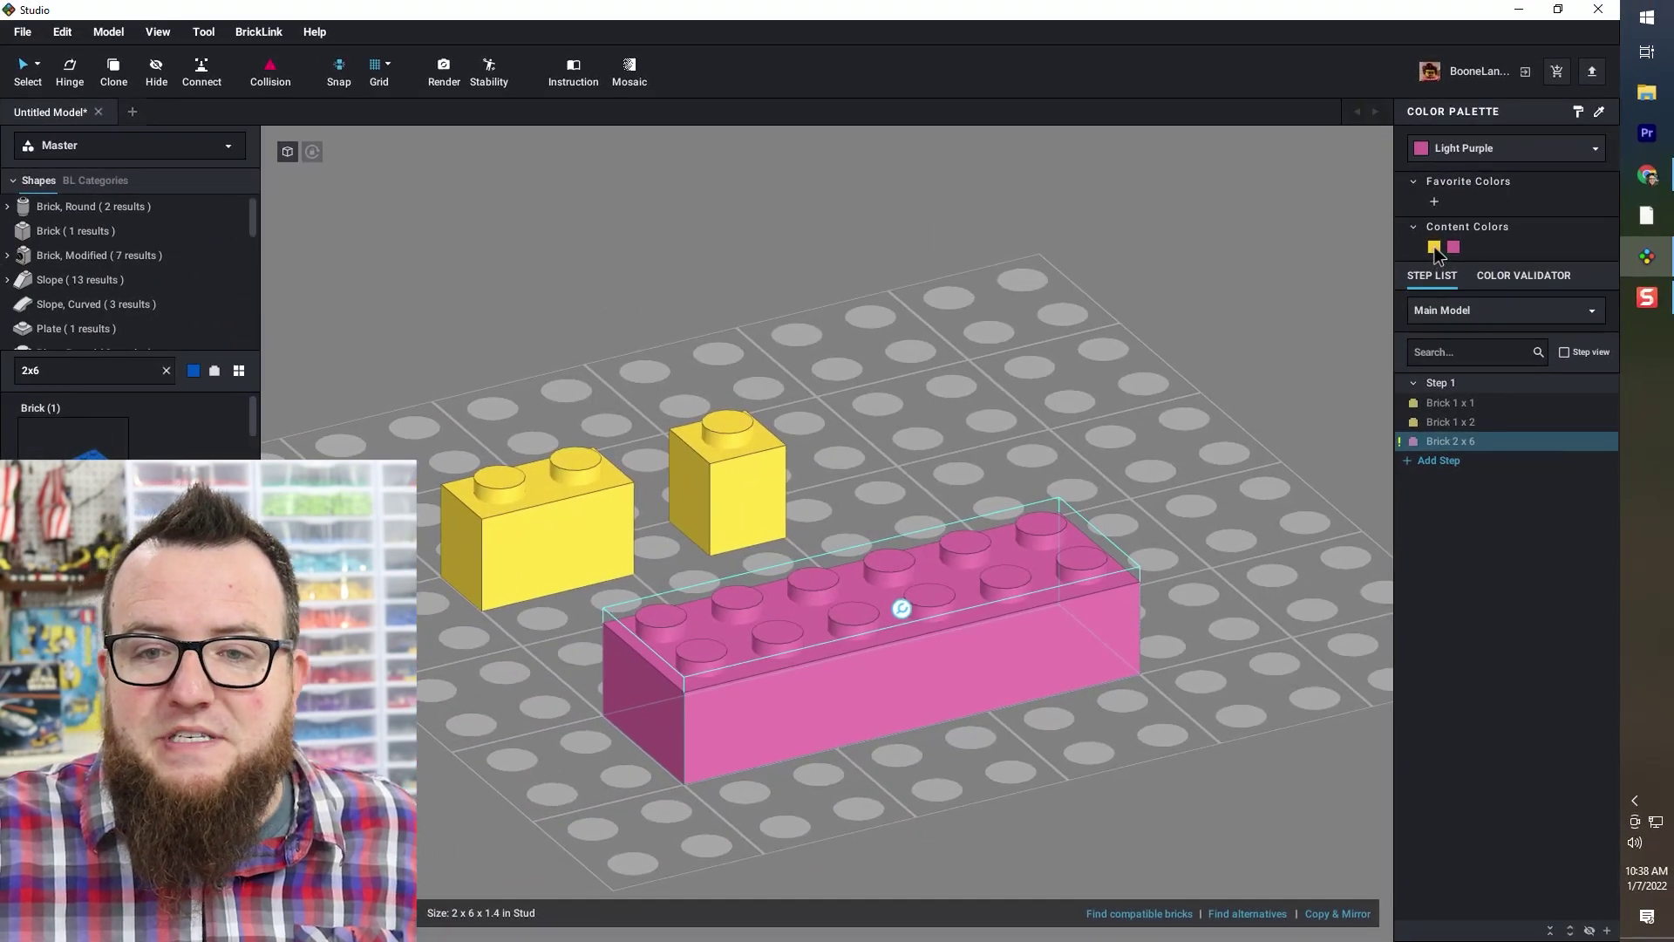
{"action": "left_click", "coordinate": [1434, 247]}
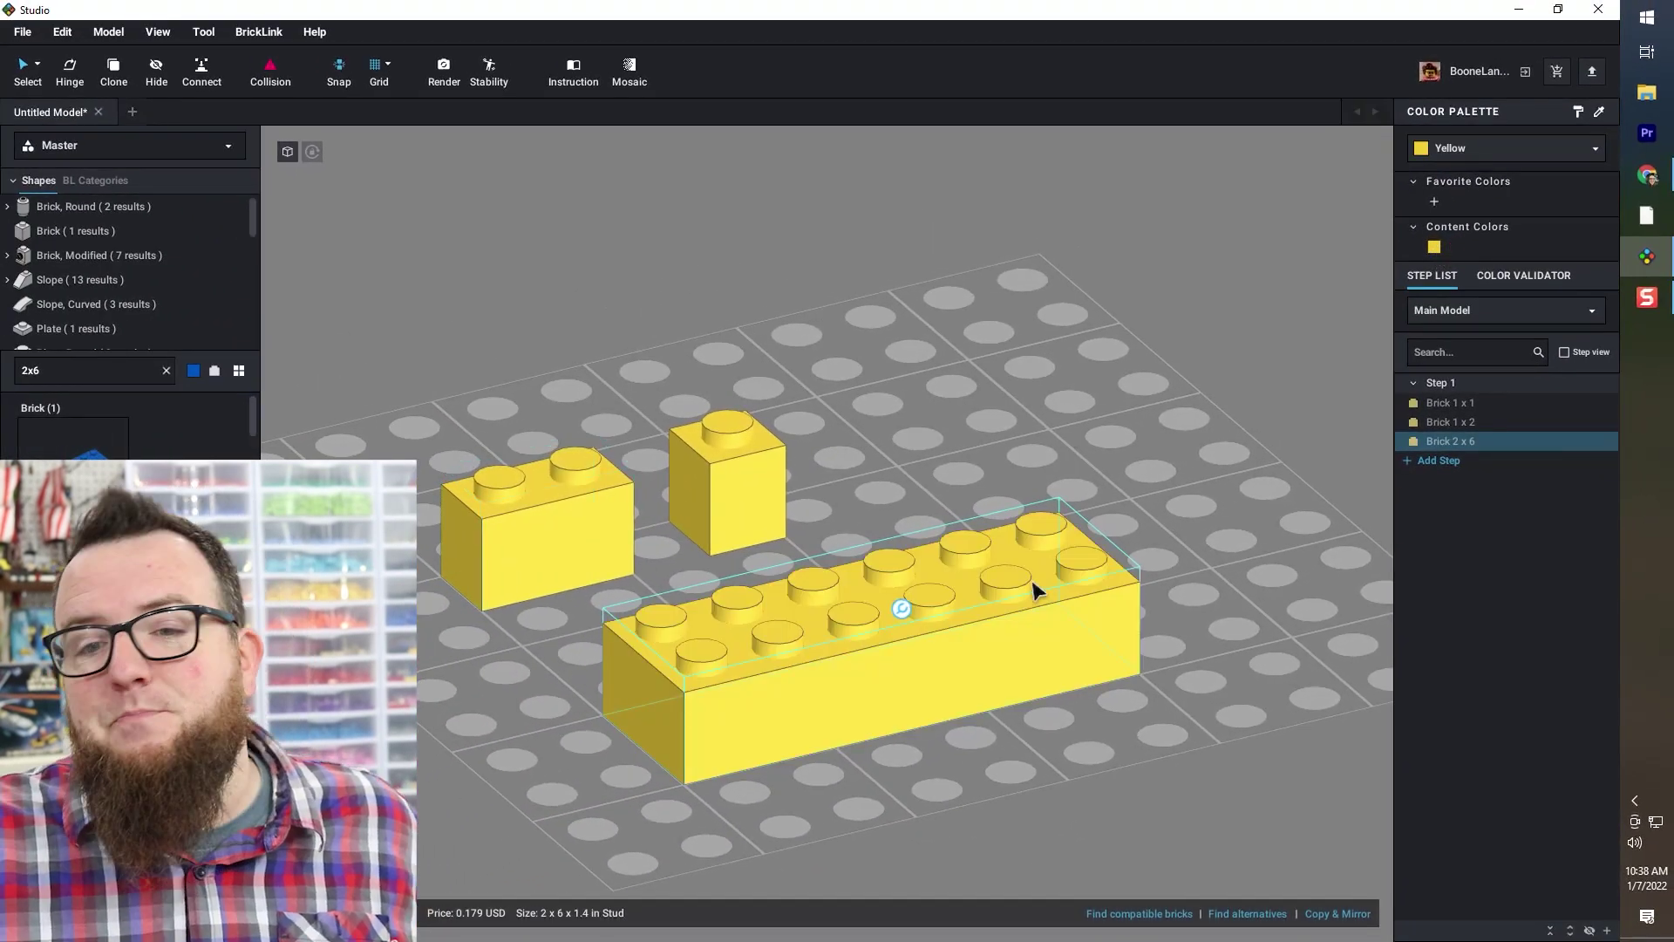
- Box-select the three yellow bricks, then orbit to a near top-down view of the baseplate
{"action": "left_click", "coordinate": [1187, 413]}
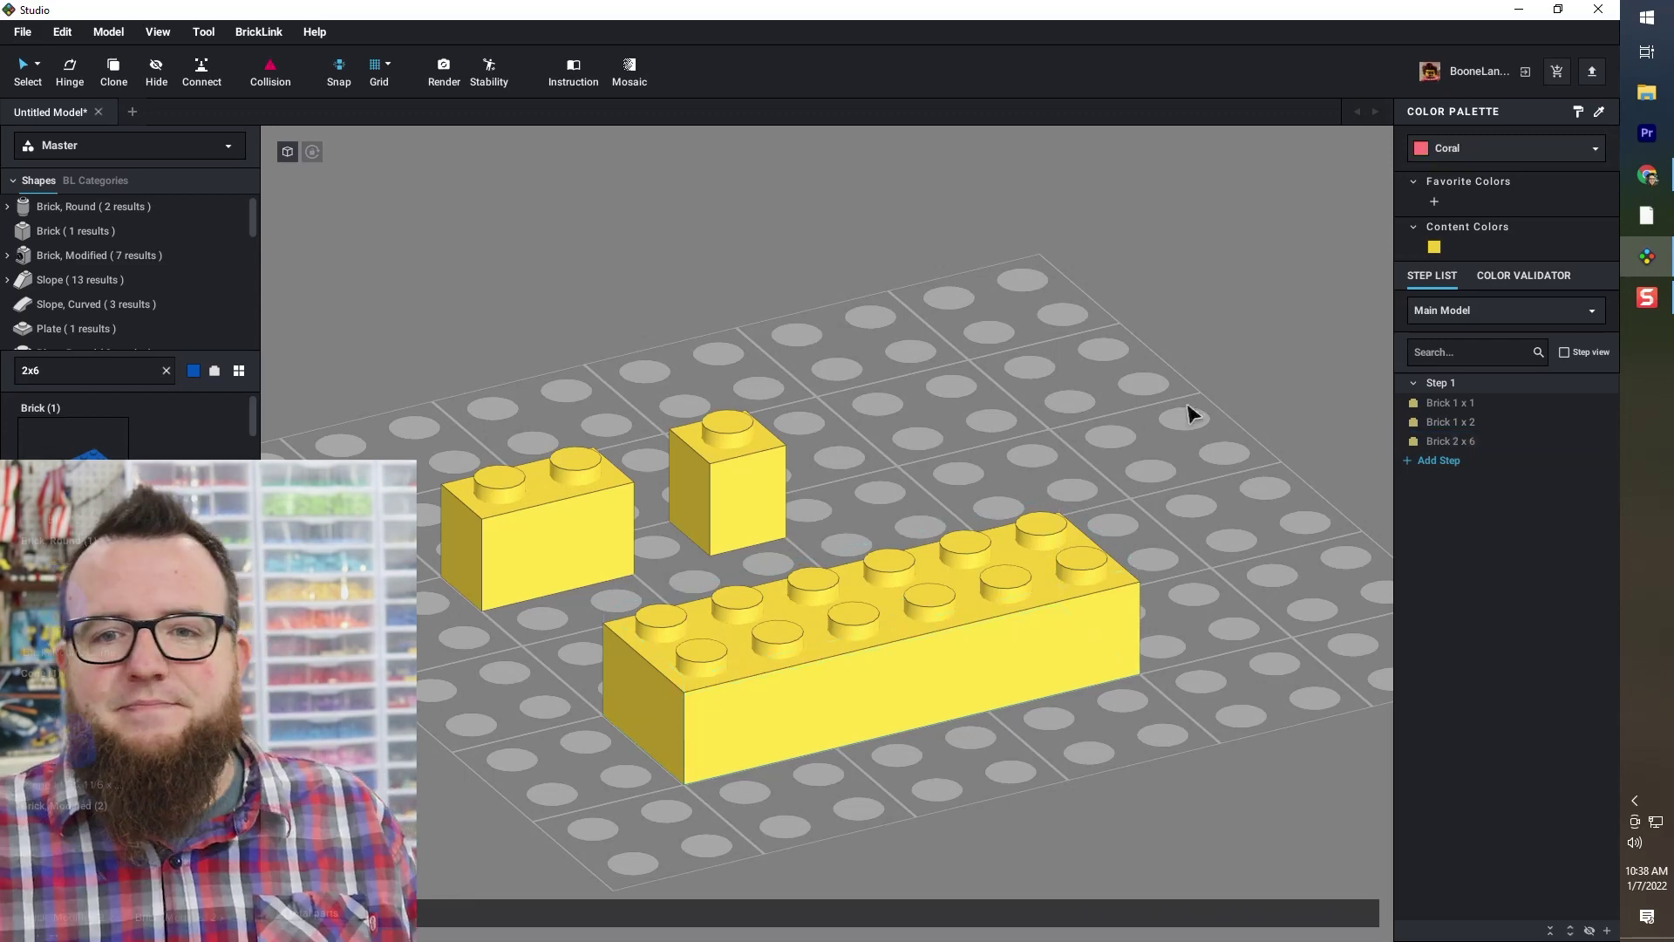
{"action": "scroll", "coordinate": [1020, 391], "scroll_direction": "down", "scroll_amount": 5}
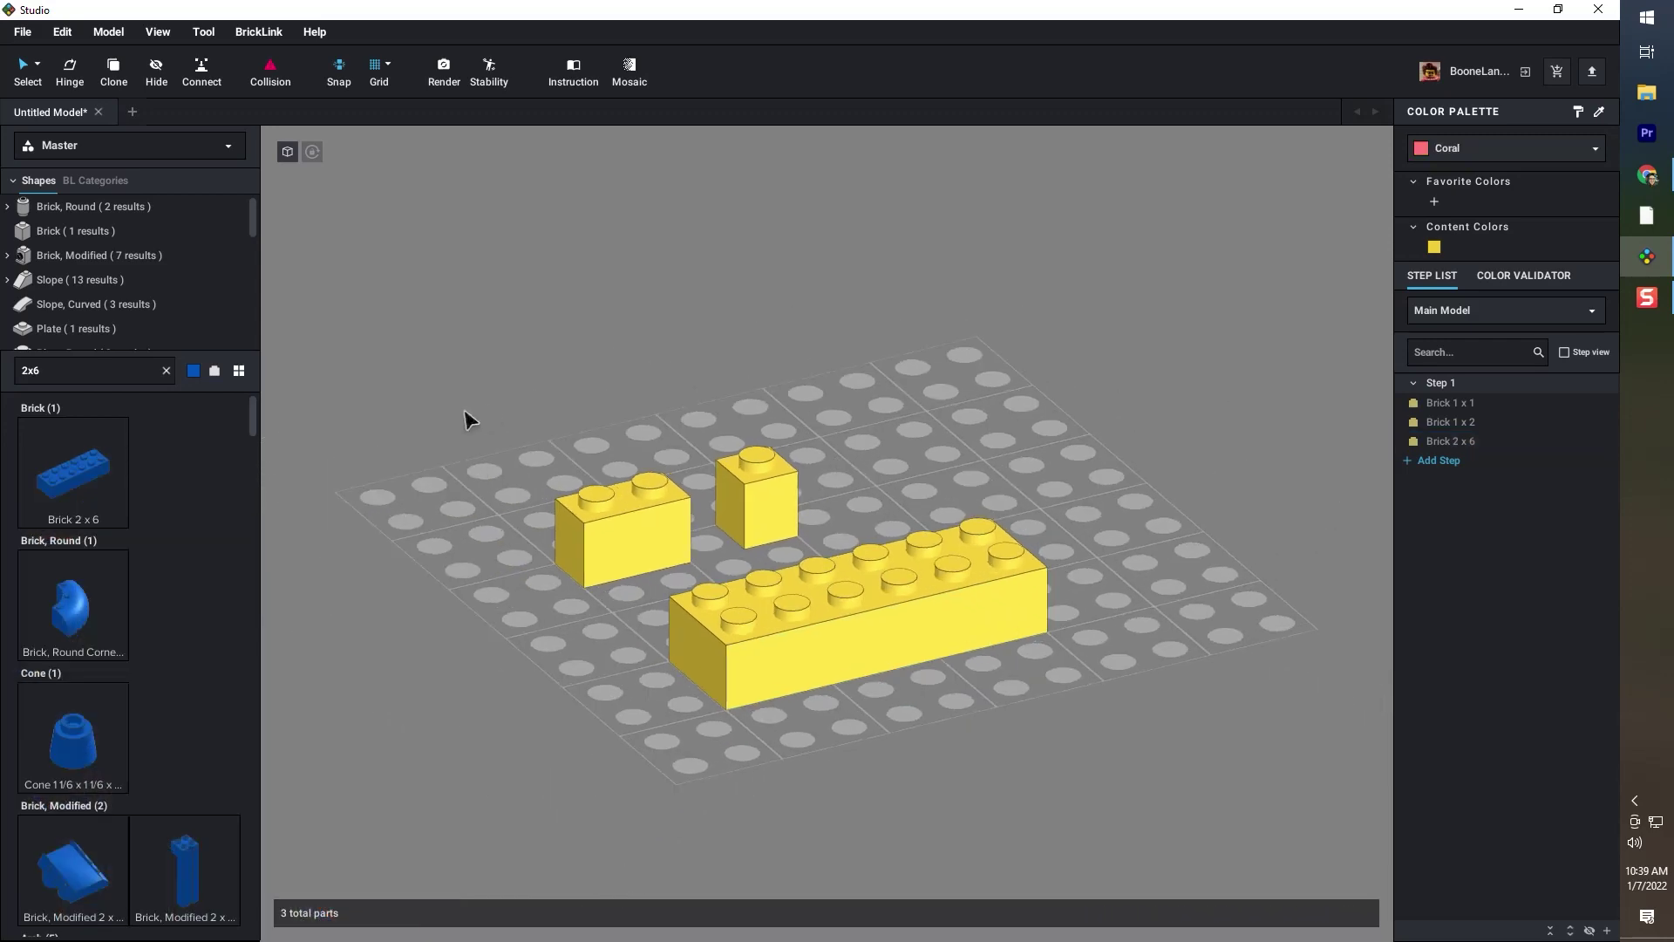
{"action": "left_click_drag", "start_coordinate": [443, 361], "coordinate": [1171, 791]}
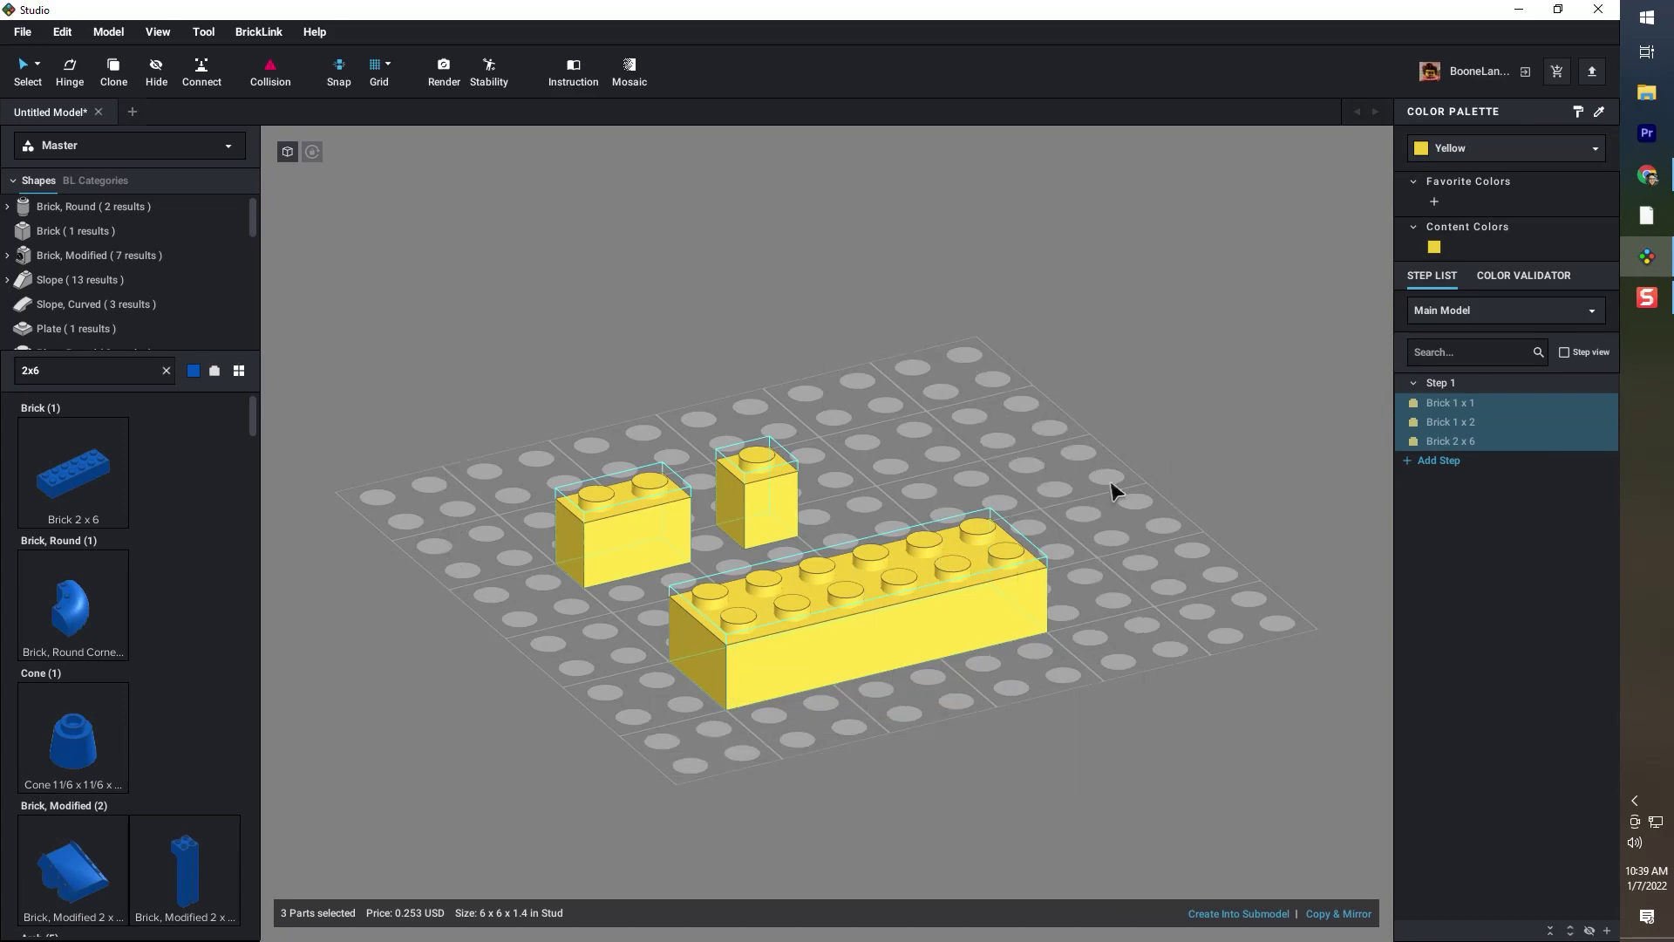
{"action": "right_click_drag", "start_coordinate": [1111, 491], "coordinate": [1148, 495]}
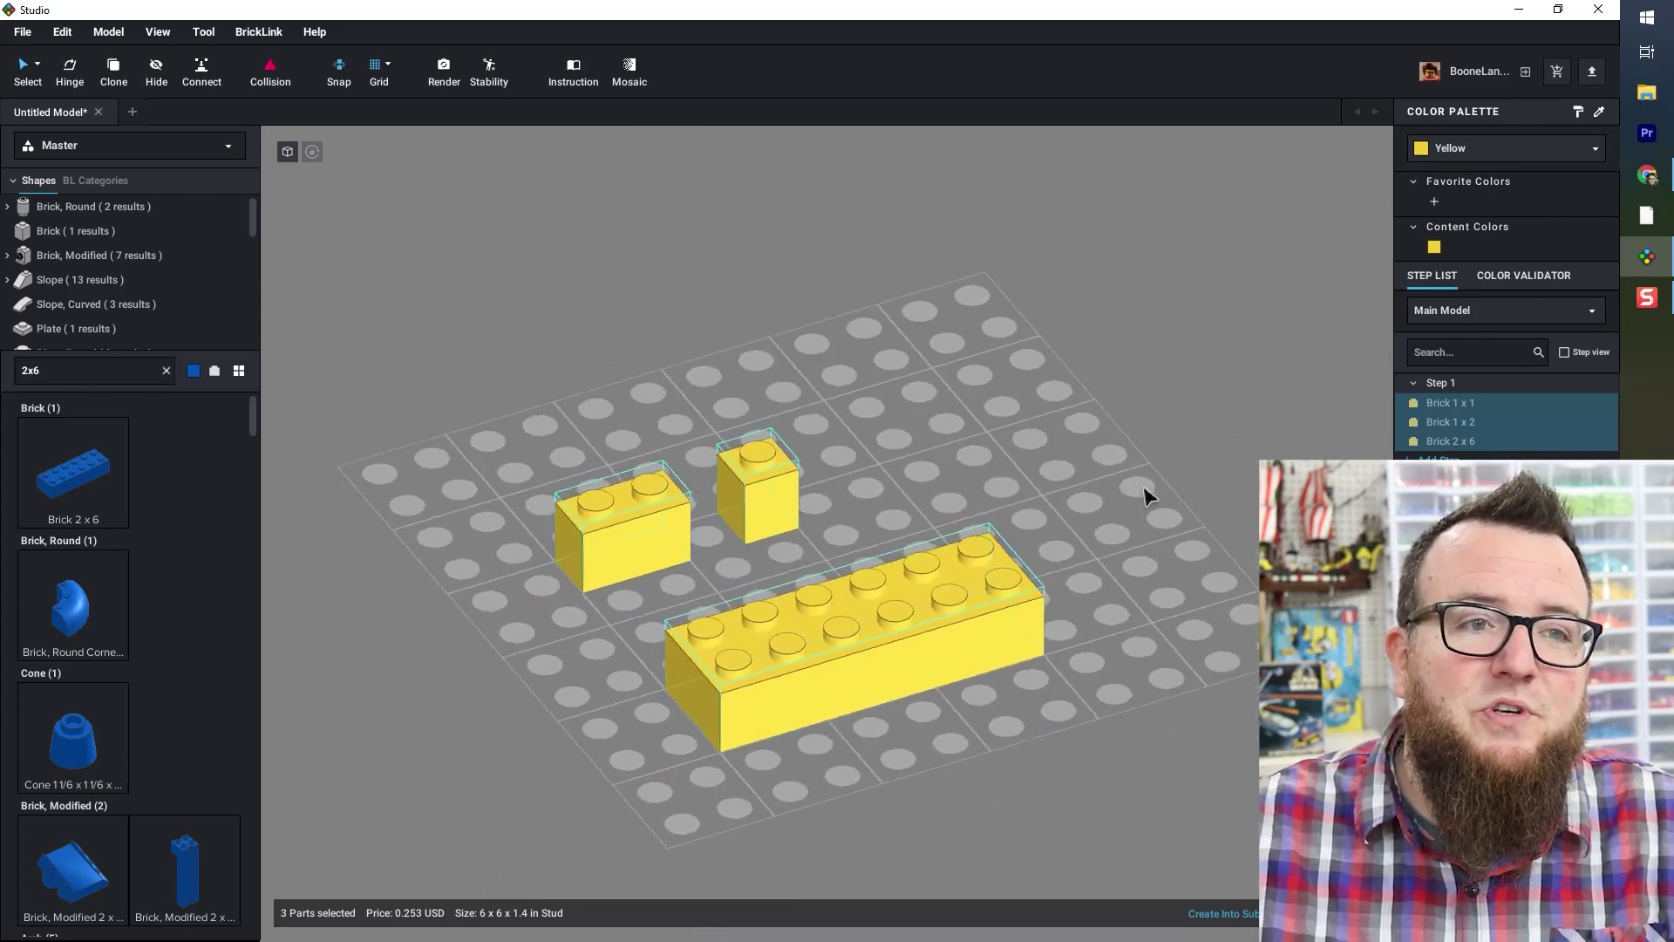
{"action": "scroll", "coordinate": [1148, 495], "scroll_direction": "up", "scroll_amount": 3}
{"action": "left_click", "coordinate": [448, 332]}
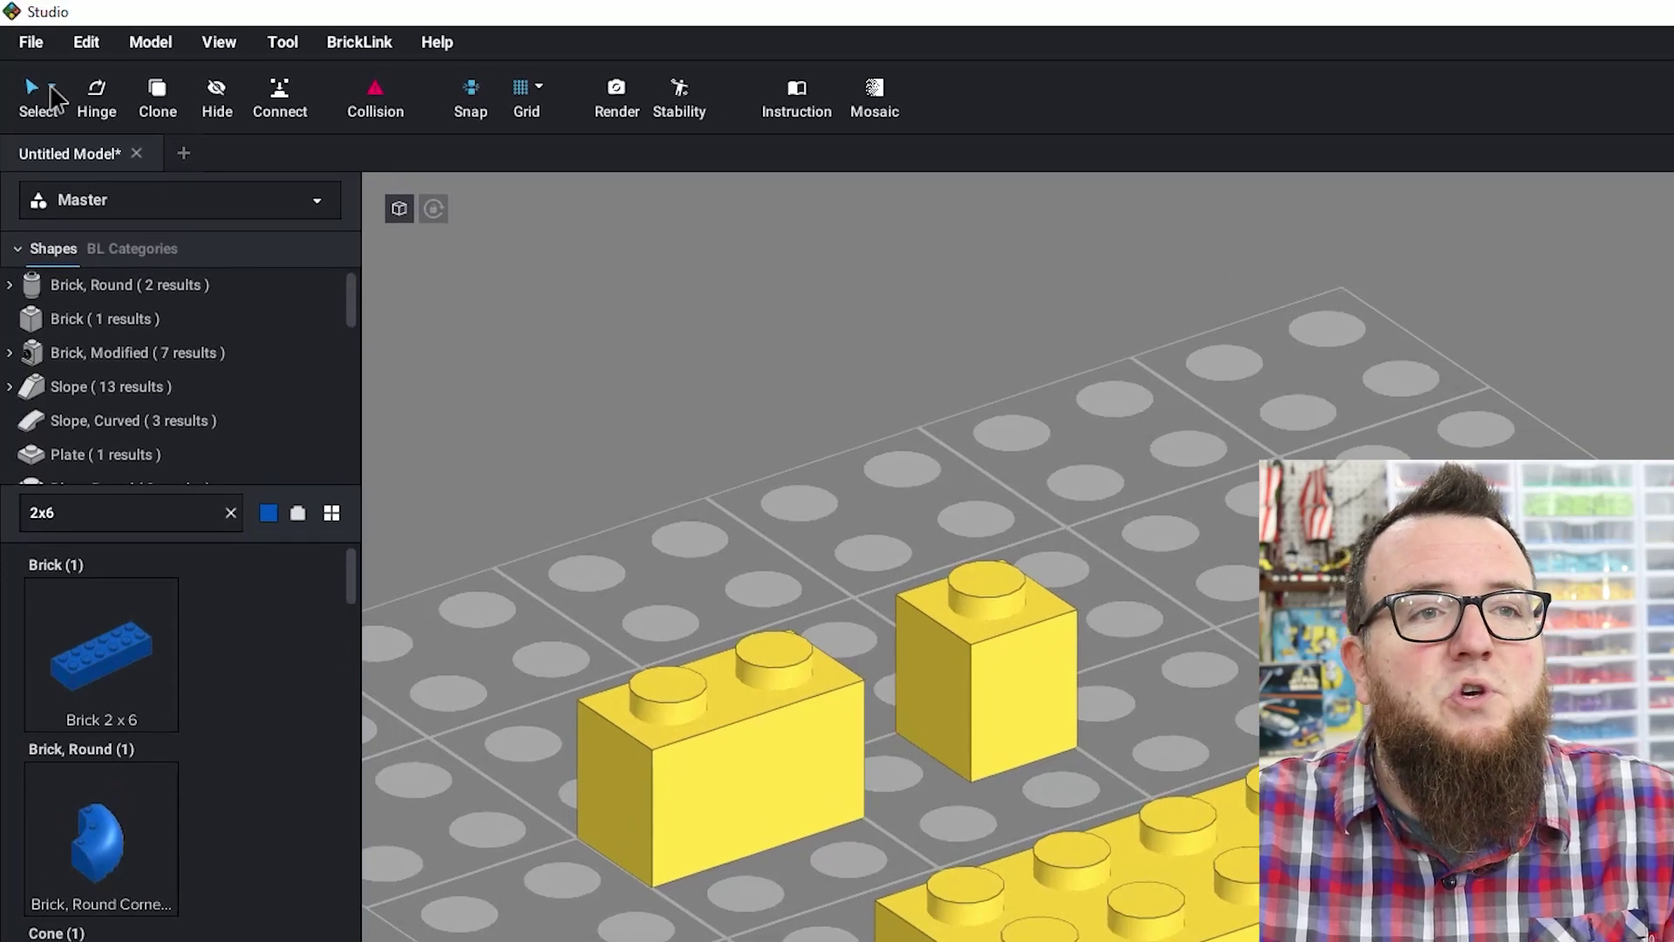
{"action": "key", "text": "v"}
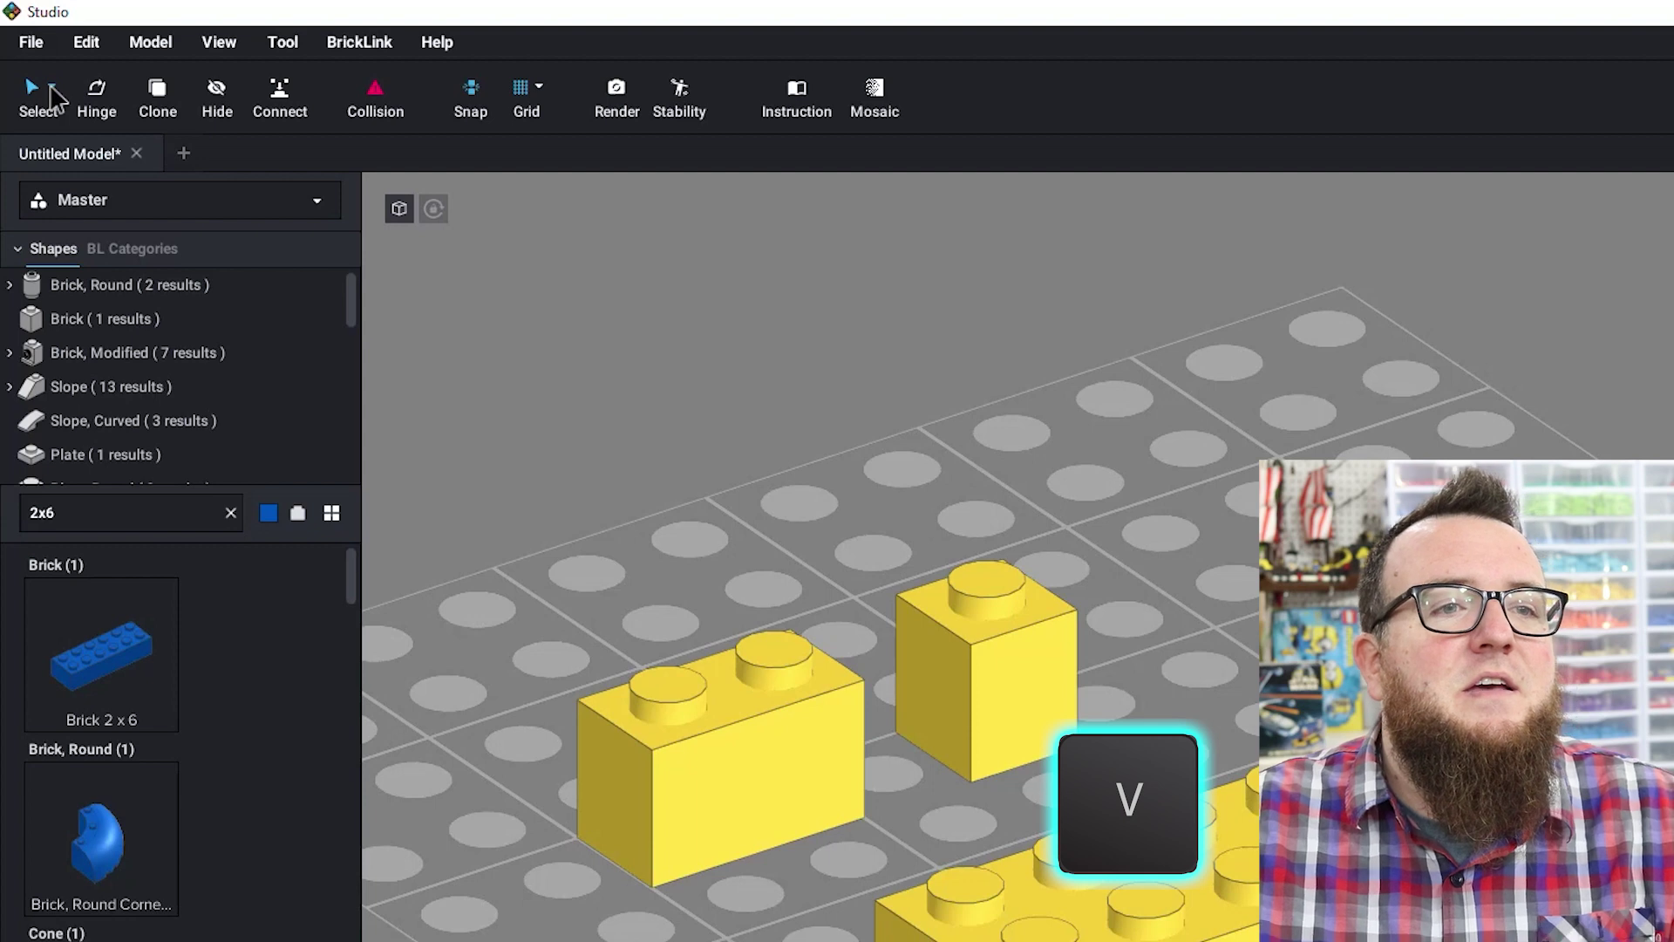
{"action": "left_click", "coordinate": [52, 88]}
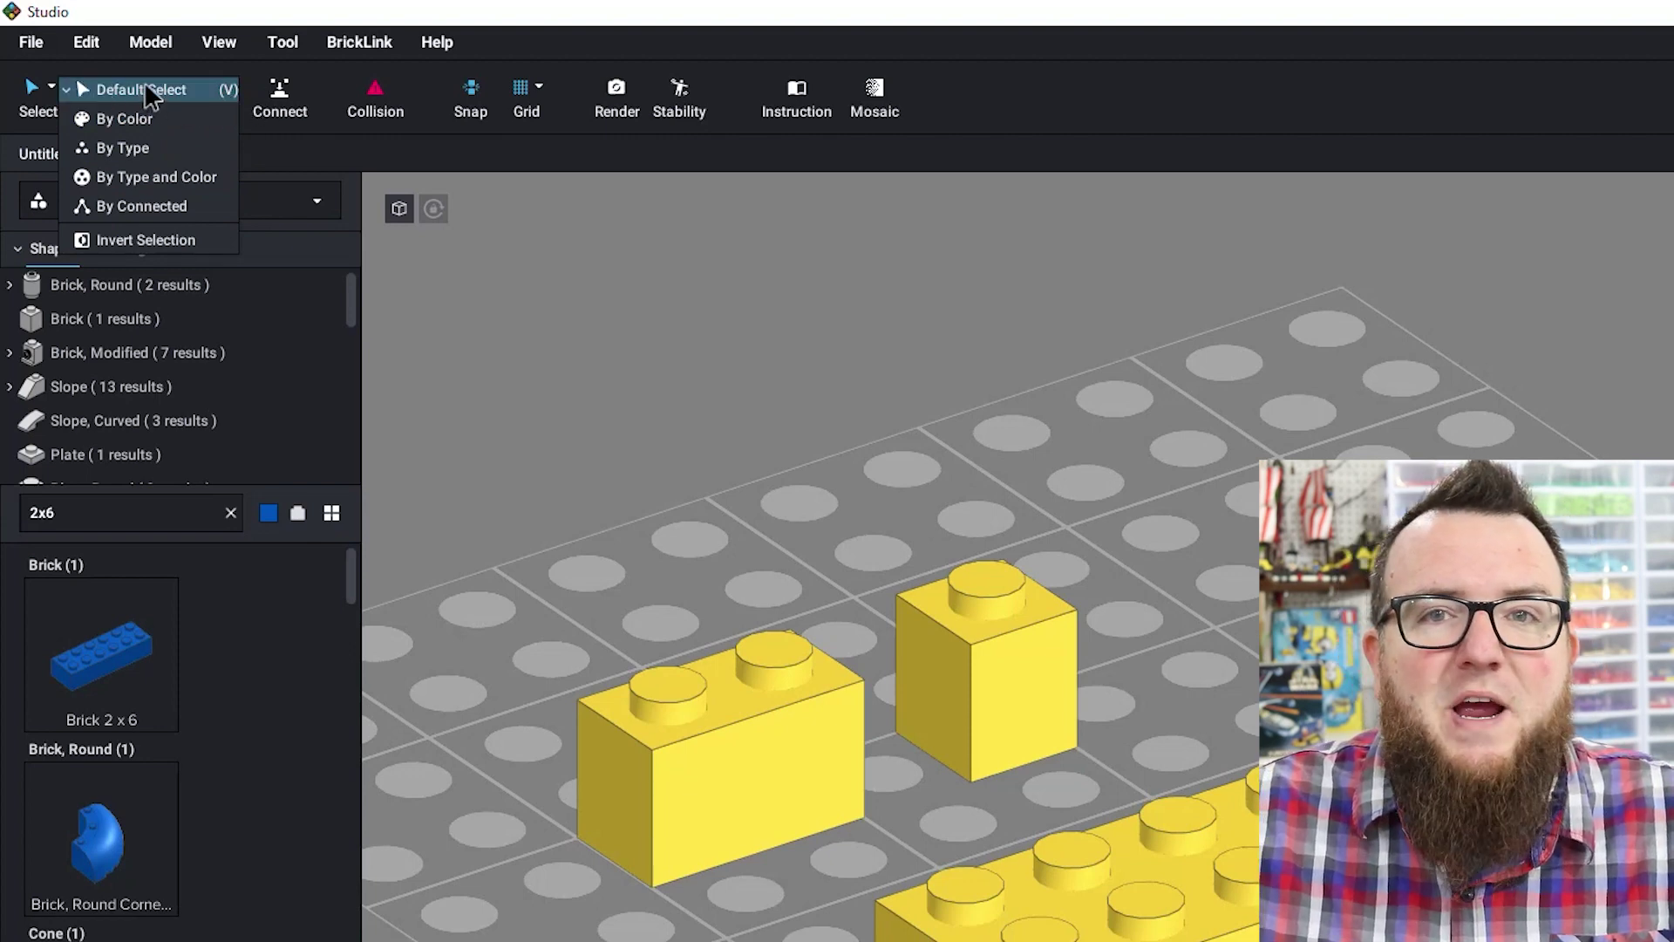
{"action": "left_click", "coordinate": [540, 234]}
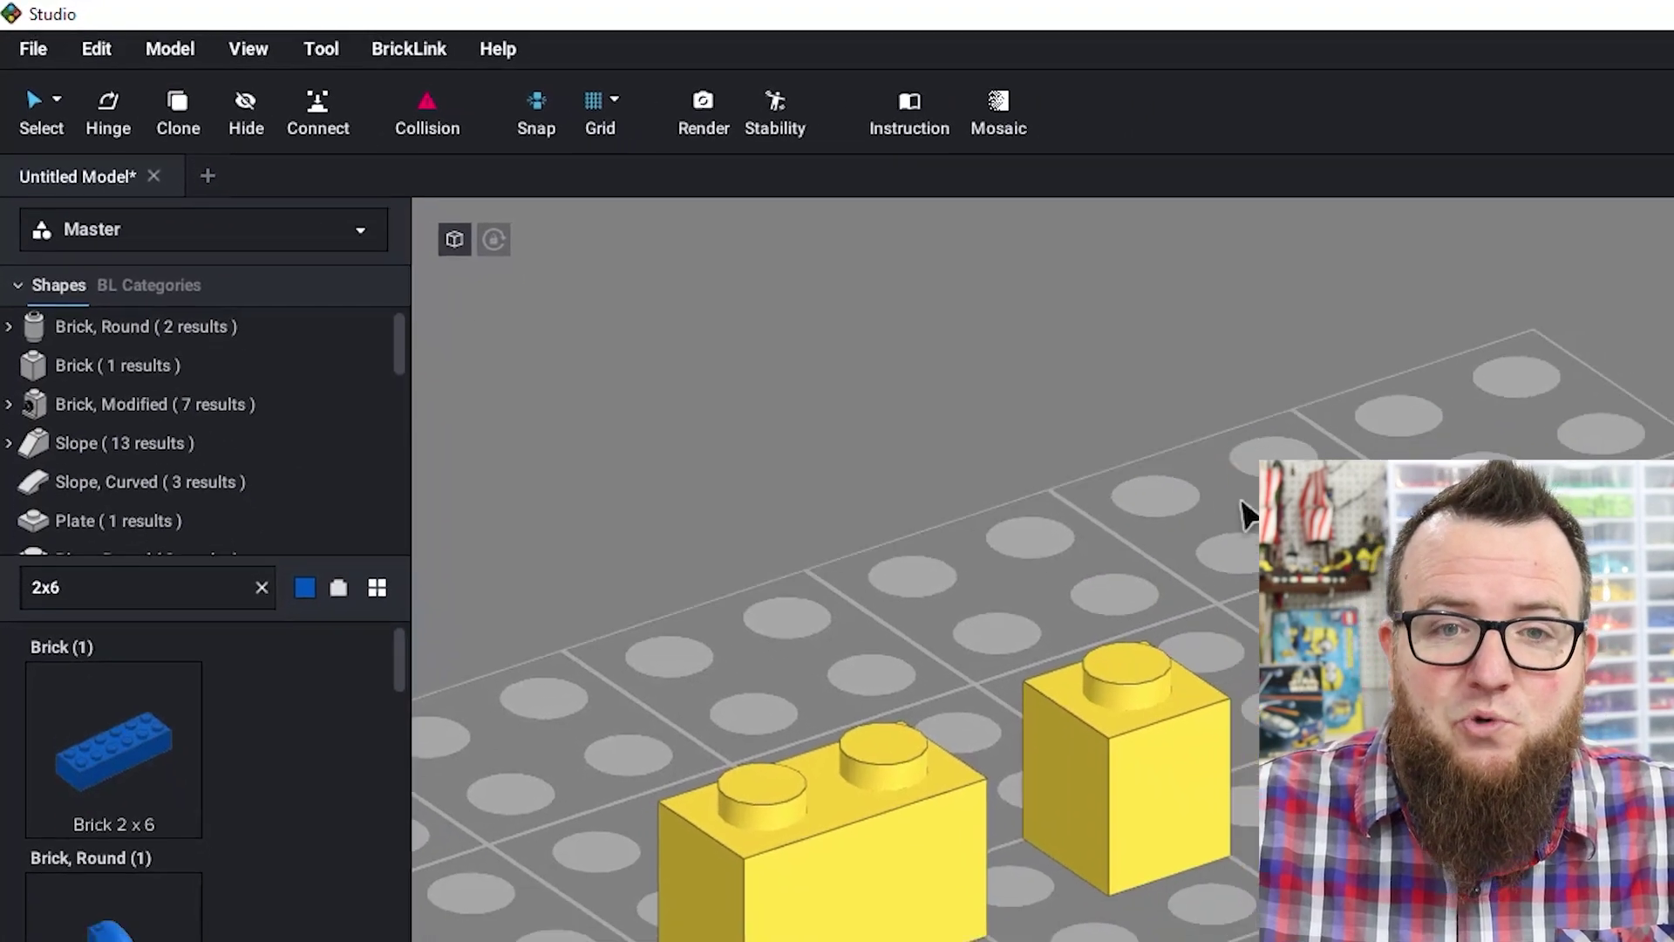
{"action": "key", "text": "c"}
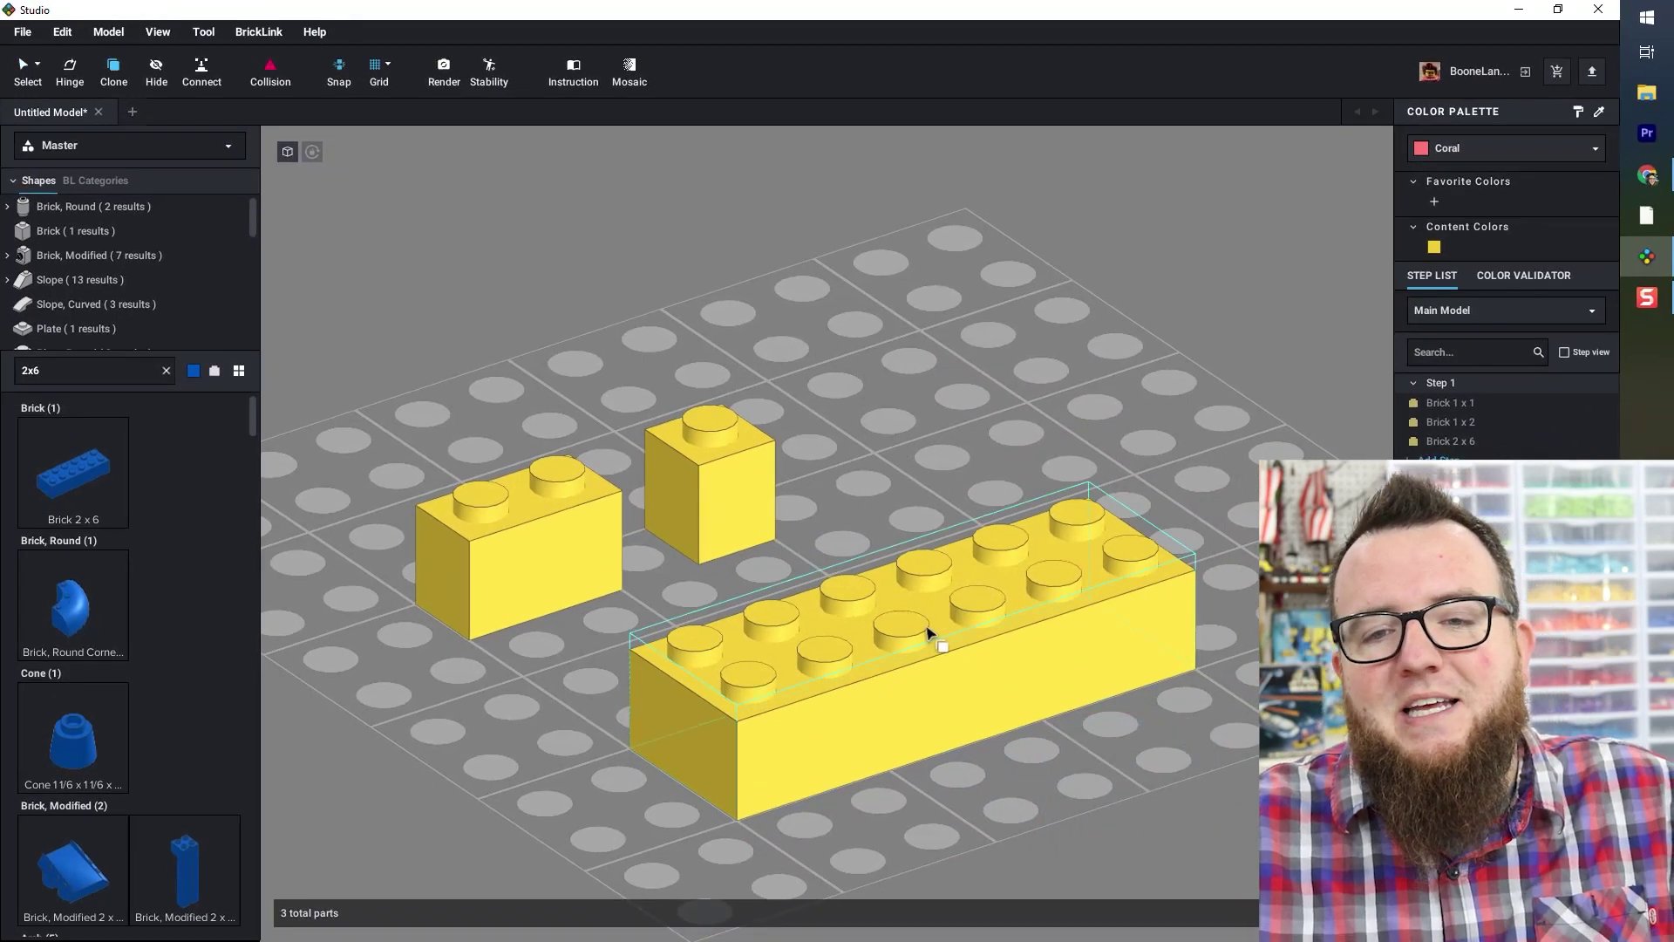
- Place a copy of the 2x6 brick at centre-right and discard the extra floating copy
{"action": "mouse_move", "coordinate": [928, 634]}
{"action": "left_mouse_down"}
{"action": "mouse_move", "coordinate": [964, 639]}
{"action": "mouse_move", "coordinate": [979, 527]}
{"action": "mouse_move", "coordinate": [1043, 422]}
{"action": "mouse_move", "coordinate": [1065, 311]}
{"action": "mouse_move", "coordinate": [1042, 286]}
{"action": "mouse_move", "coordinate": [1065, 329]}
{"action": "mouse_move", "coordinate": [1034, 332]}
{"action": "mouse_move", "coordinate": [1153, 327]}
{"action": "mouse_move", "coordinate": [1181, 240]}
{"action": "mouse_move", "coordinate": [859, 231]}
{"action": "mouse_move", "coordinate": [602, 186]}
{"action": "mouse_move", "coordinate": [620, 284]}
{"action": "mouse_move", "coordinate": [503, 271]}
{"action": "mouse_move", "coordinate": [1122, 468]}
{"action": "mouse_move", "coordinate": [1050, 476]}
{"action": "left_mouse_up"}
{"action": "left_click", "coordinate": [1050, 477]}
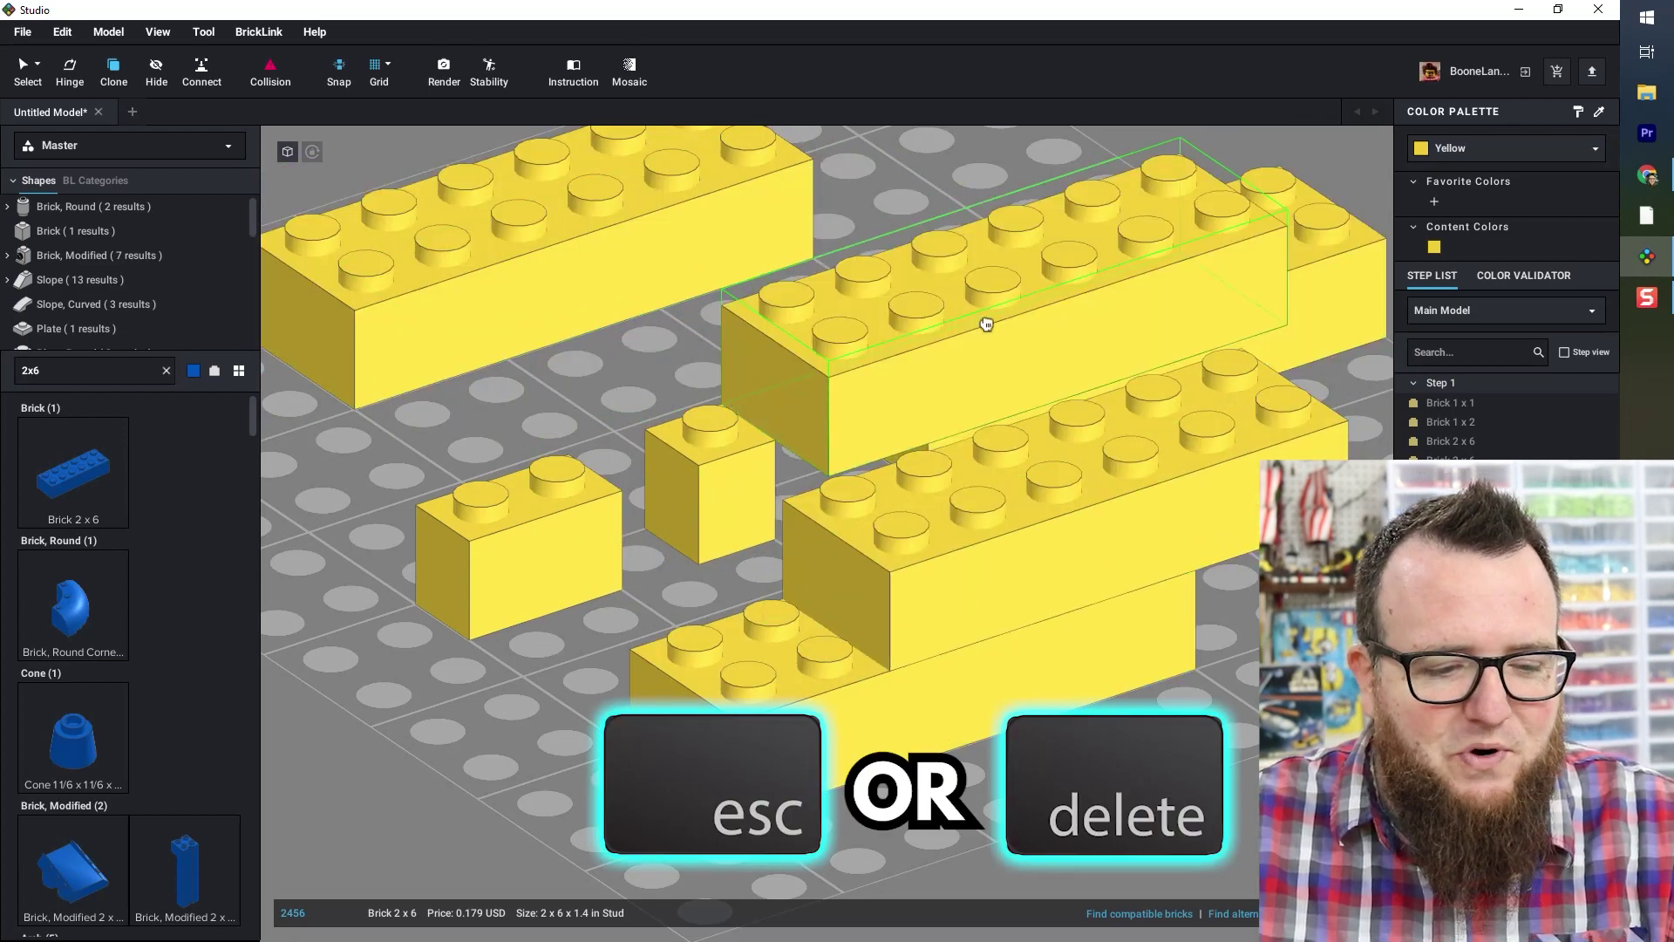
{"action": "key", "text": "Escape"}
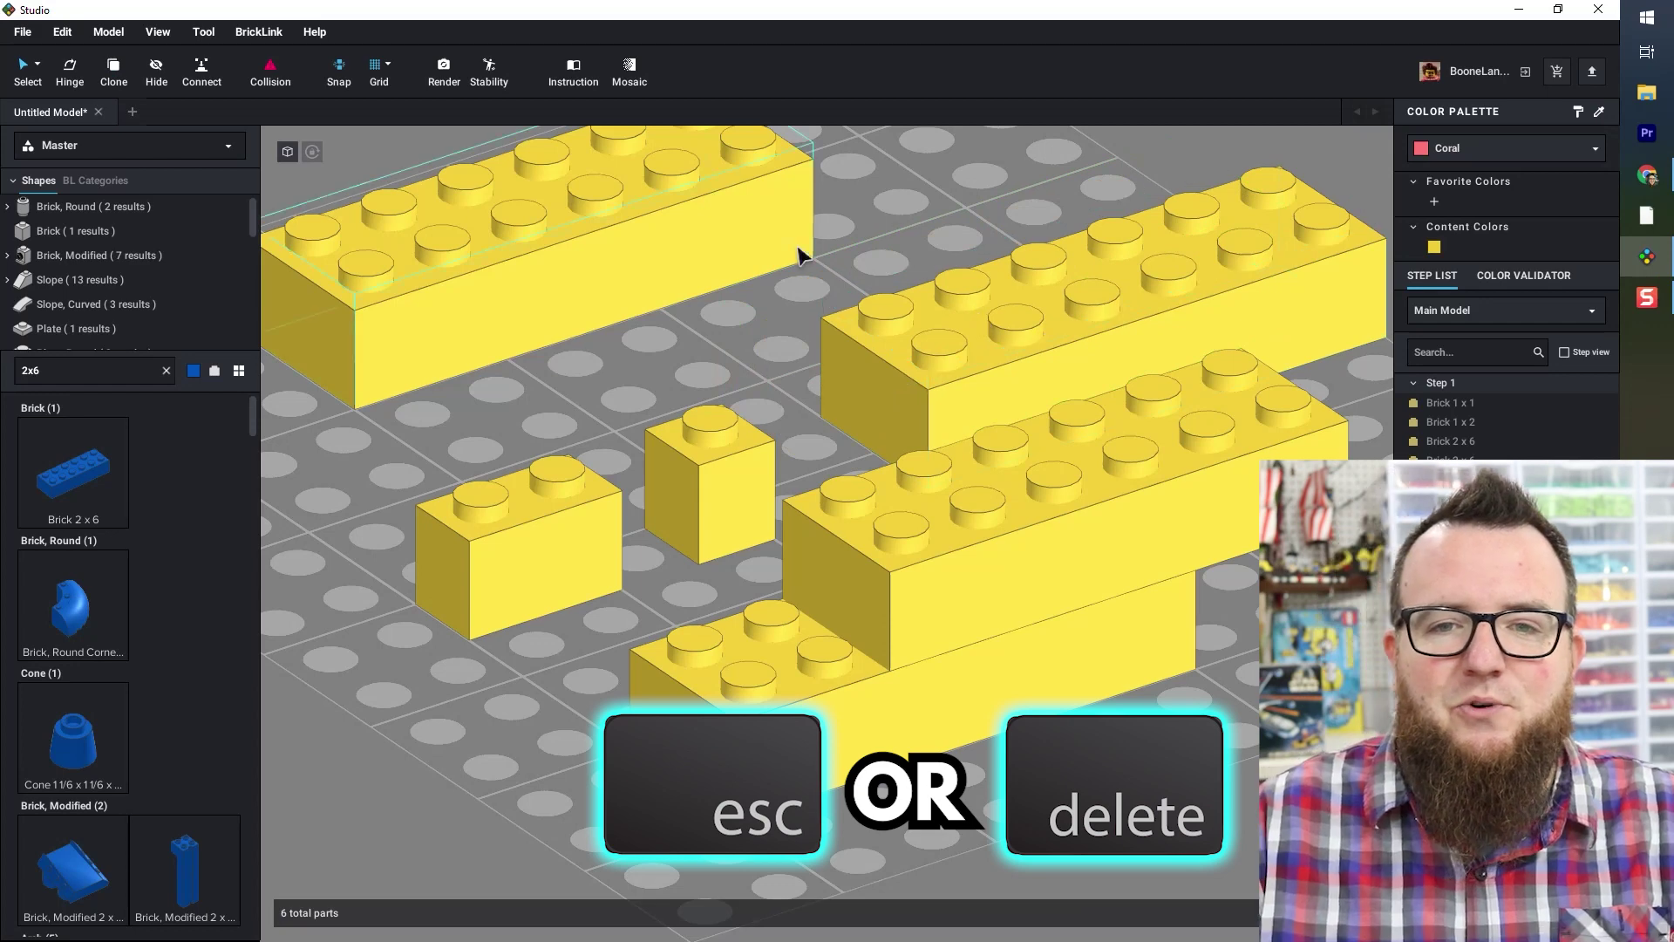
- Delete the top-left 2x6 brick and the stacked centre-right 2x6 brick
{"action": "left_click", "coordinate": [475, 266]}
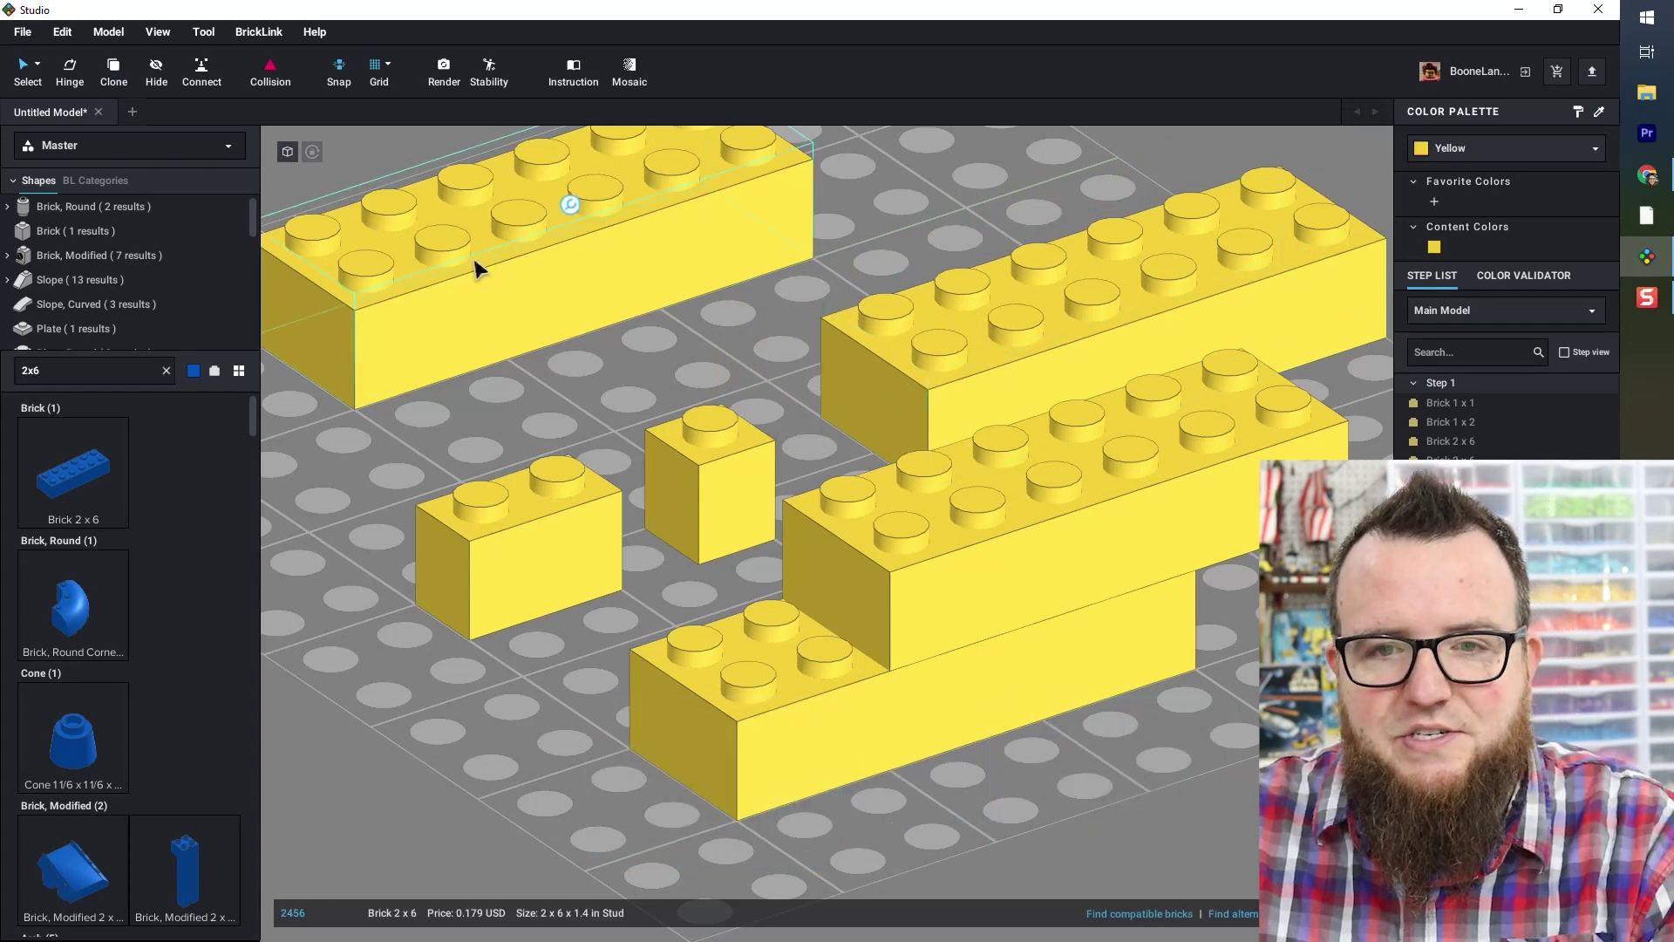
{"action": "key", "text": "Delete"}
{"action": "left_click", "coordinate": [1062, 515]}
{"action": "key", "text": "Delete"}
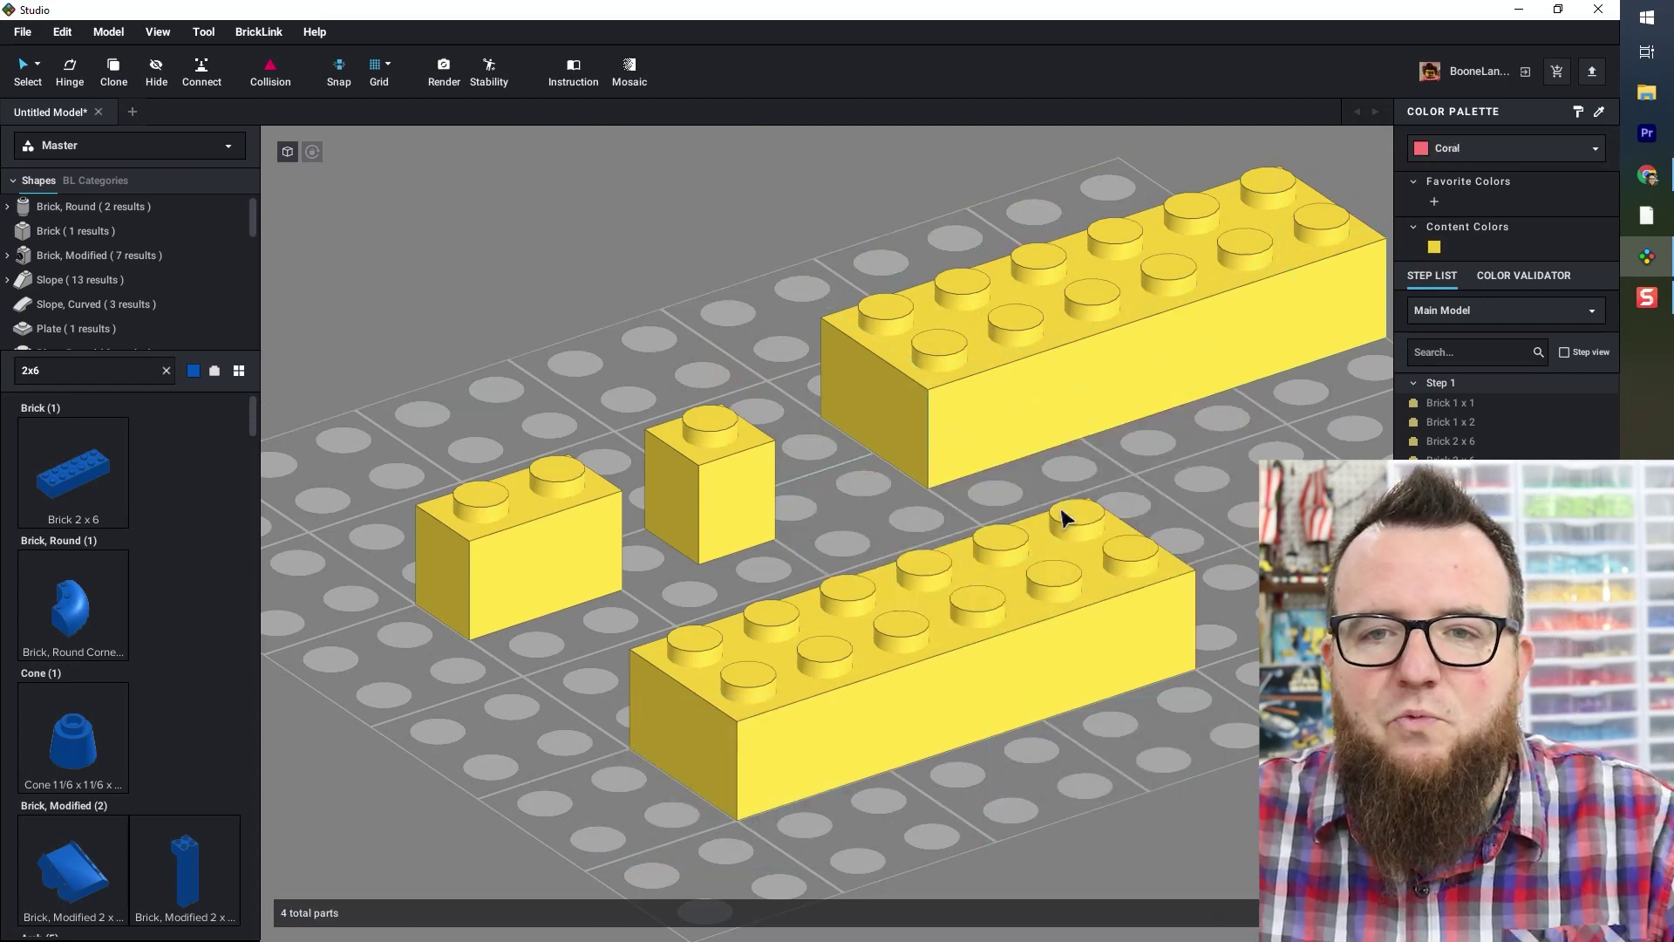
- Drop the rear 2x6 brick onto the front brick's rear studs, leaving two studs exposed
{"action": "left_click_drag", "start_coordinate": [997, 385], "coordinate": [882, 556]}
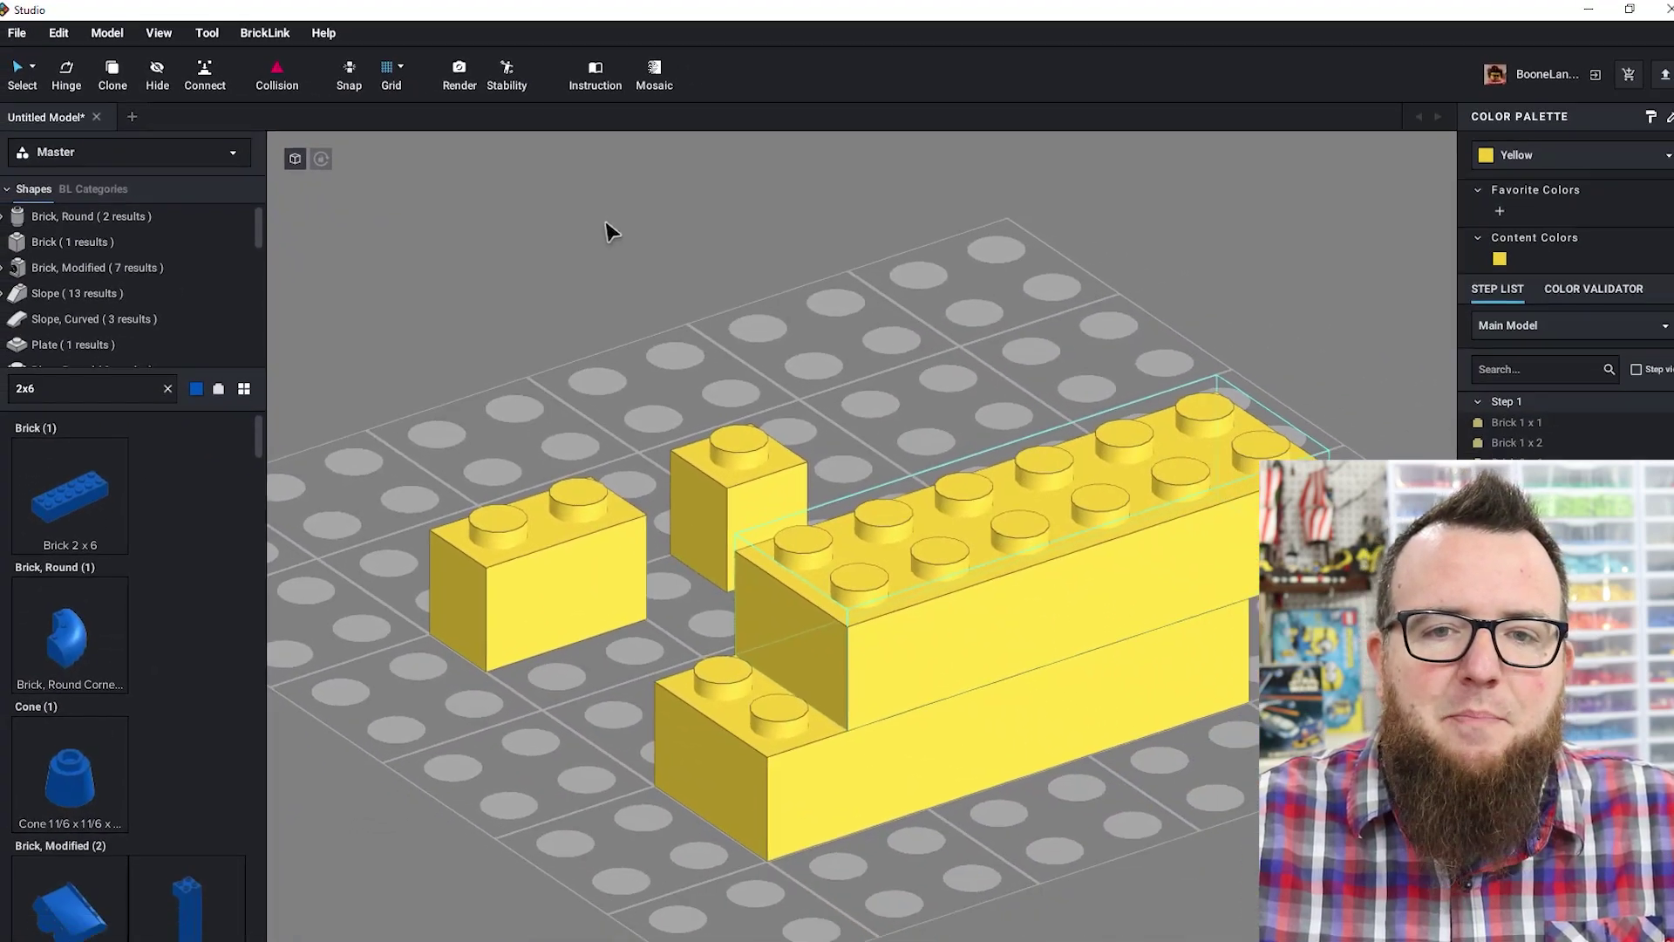
{"action": "left_click_drag", "start_coordinate": [898, 609], "coordinate": [914, 416]}
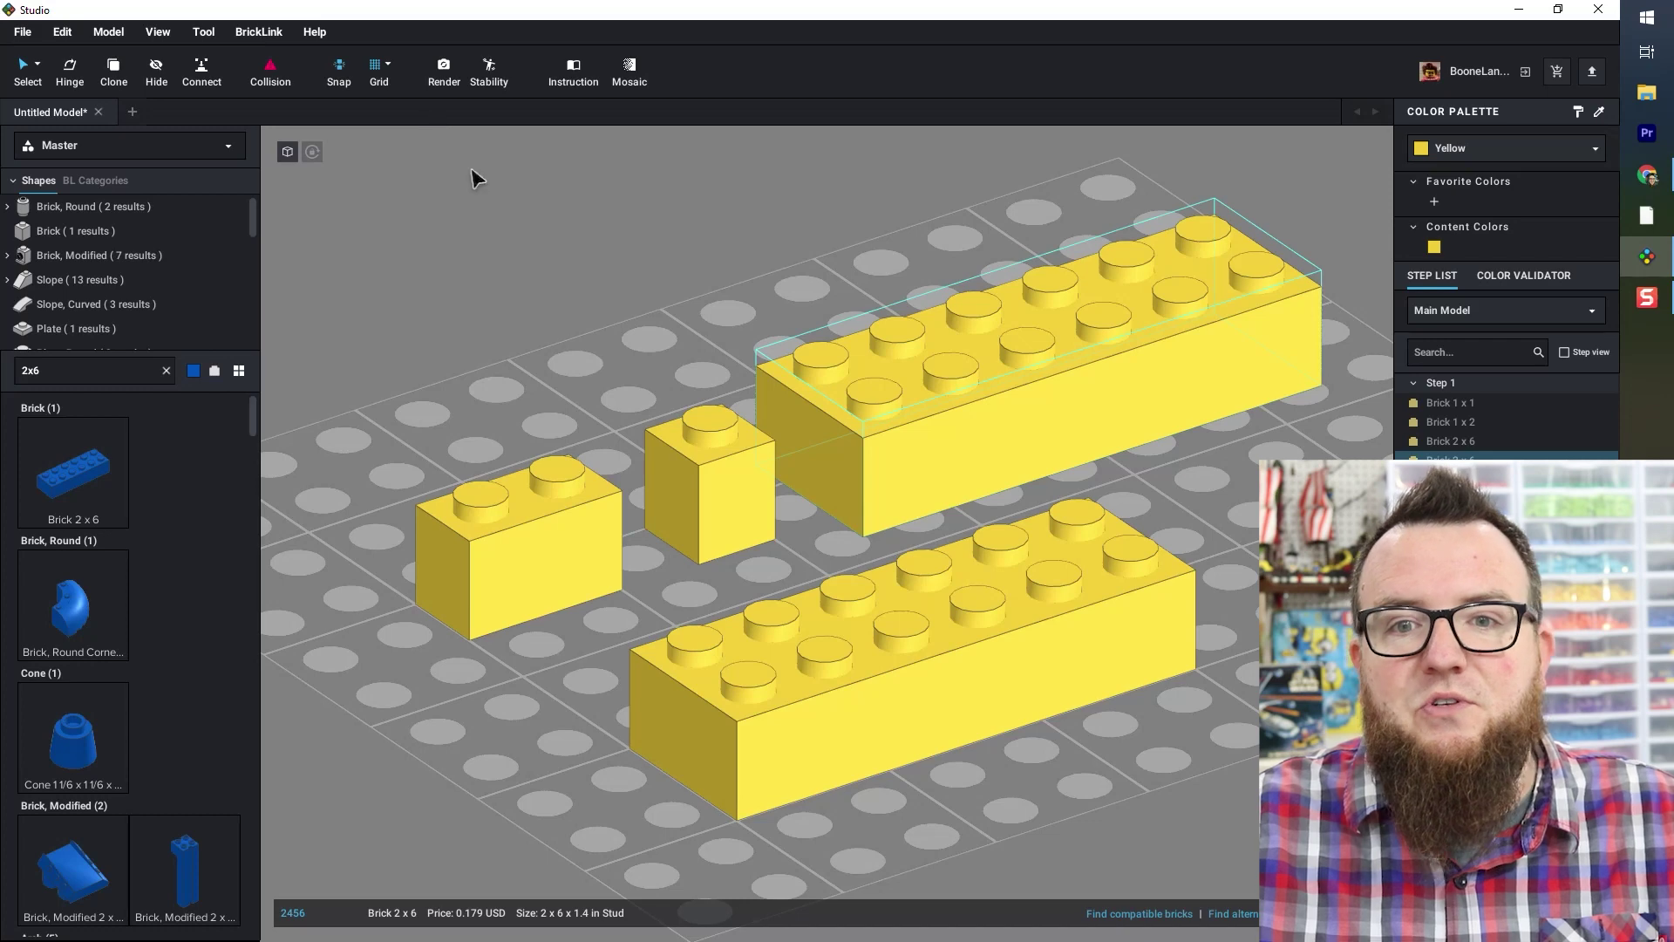
{"action": "left_click_drag", "start_coordinate": [932, 369], "coordinate": [862, 577]}
{"action": "left_click", "coordinate": [1215, 684]}
- Reattach the upper 2x6 brick so only the lower brick's end stud connects them
{"action": "middle_click_drag", "start_coordinate": [1215, 684], "coordinate": [1173, 670]}
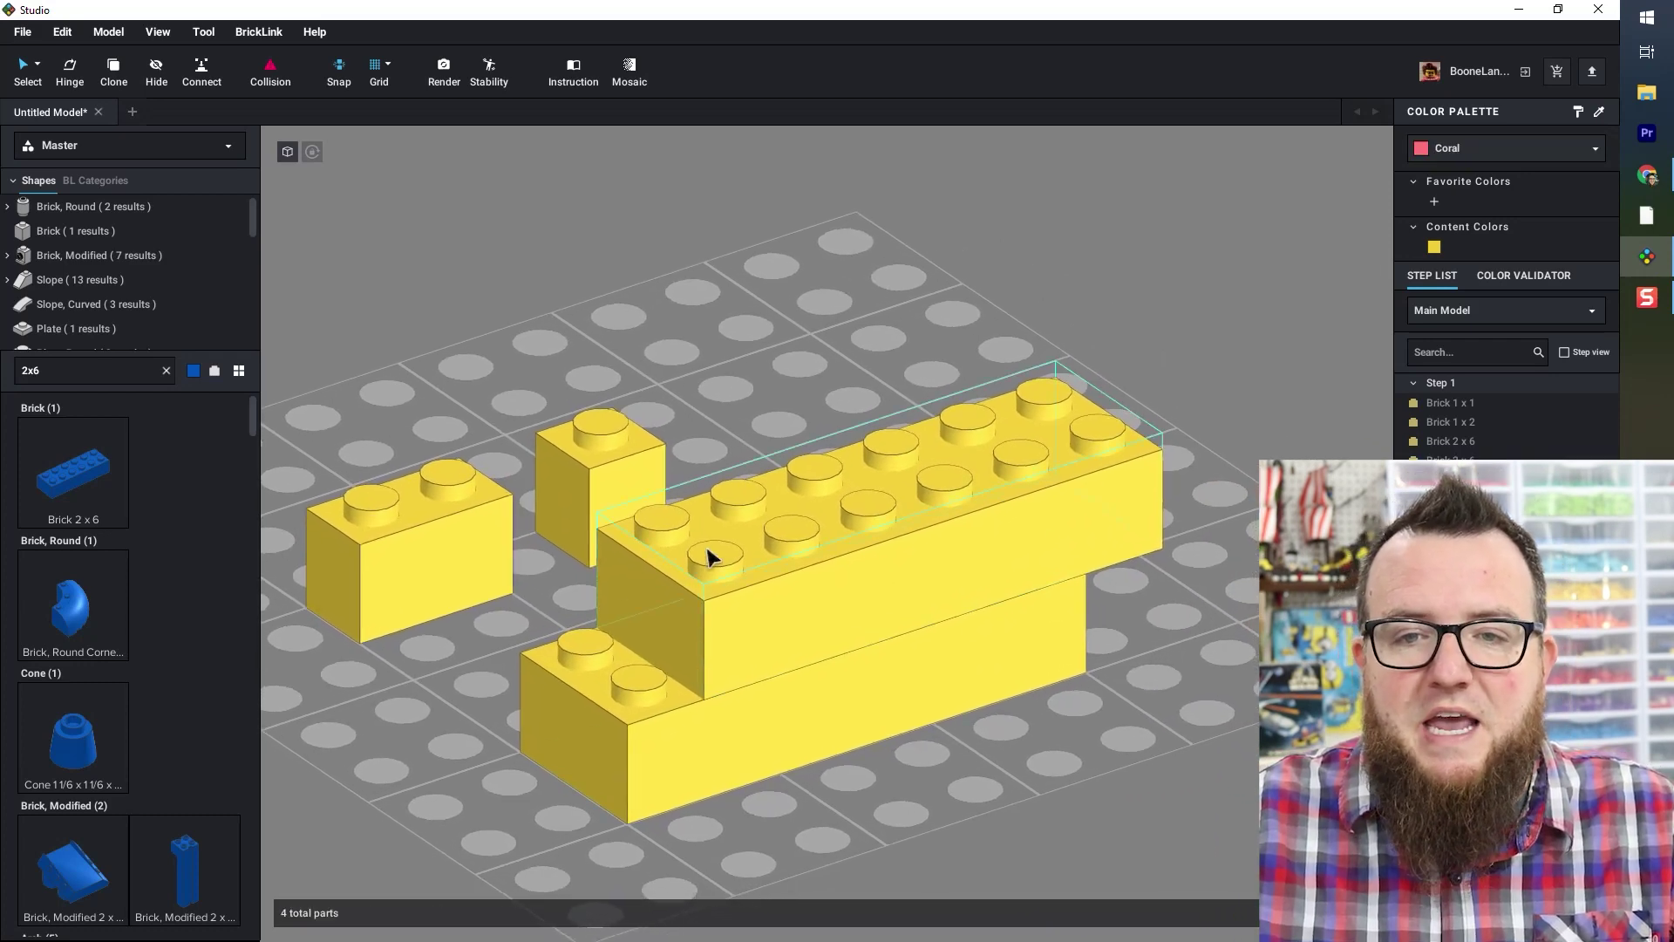
{"action": "left_click_drag", "start_coordinate": [708, 556], "coordinate": [1022, 370]}
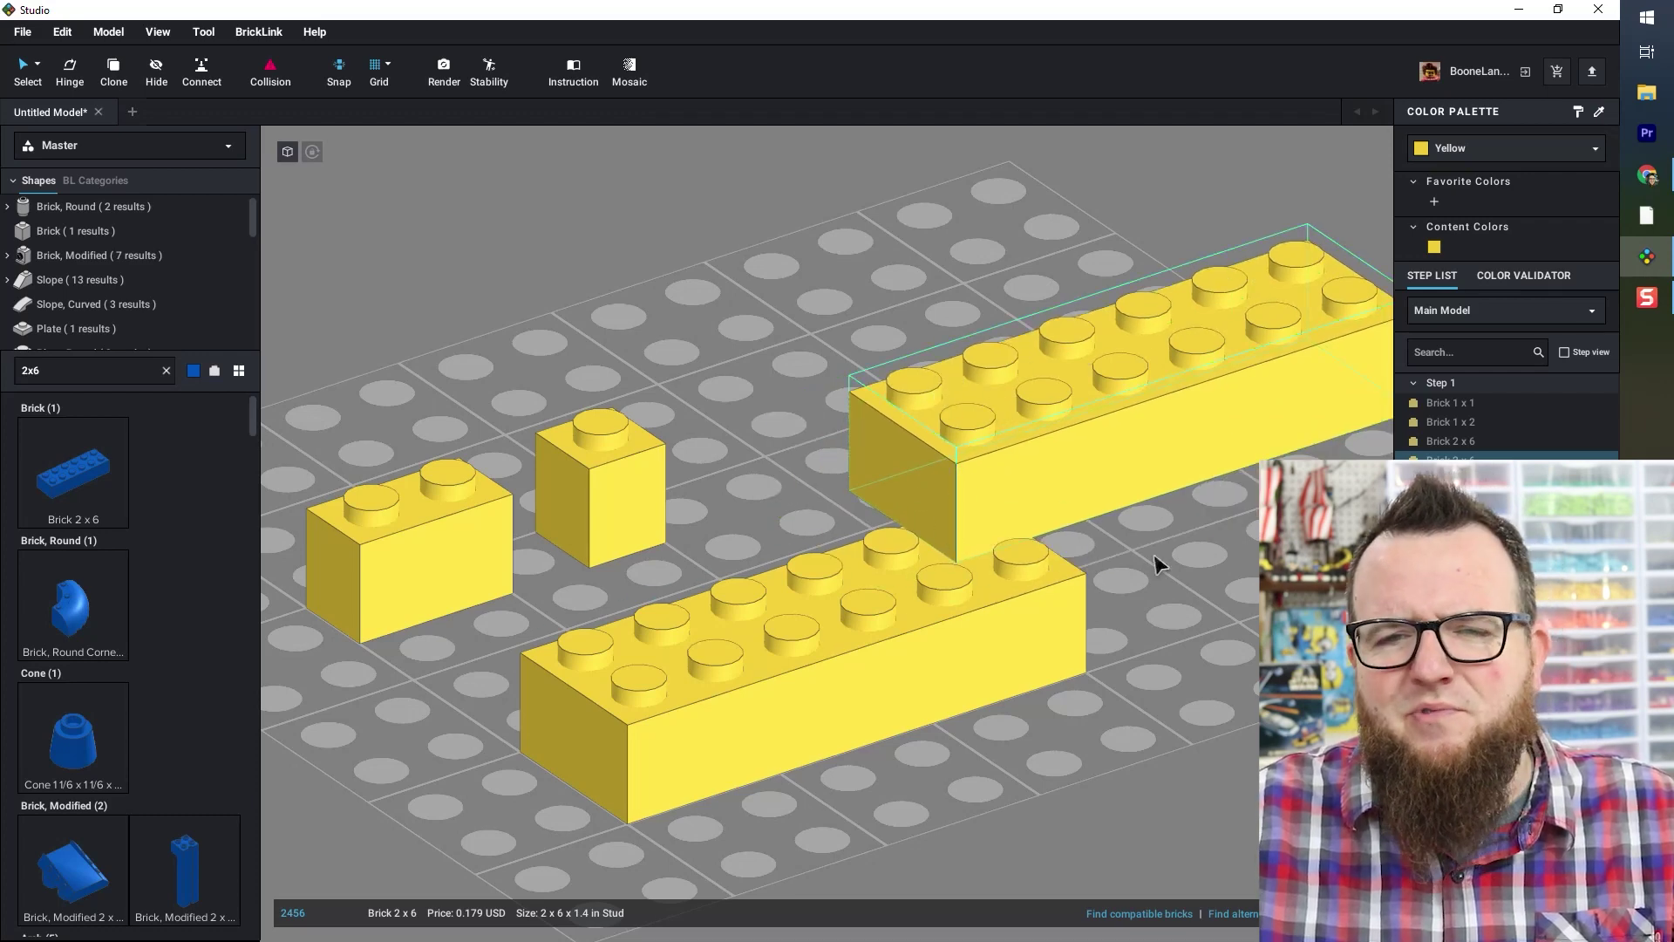
{"action": "middle_click_drag", "start_coordinate": [1140, 565], "coordinate": [977, 558]}
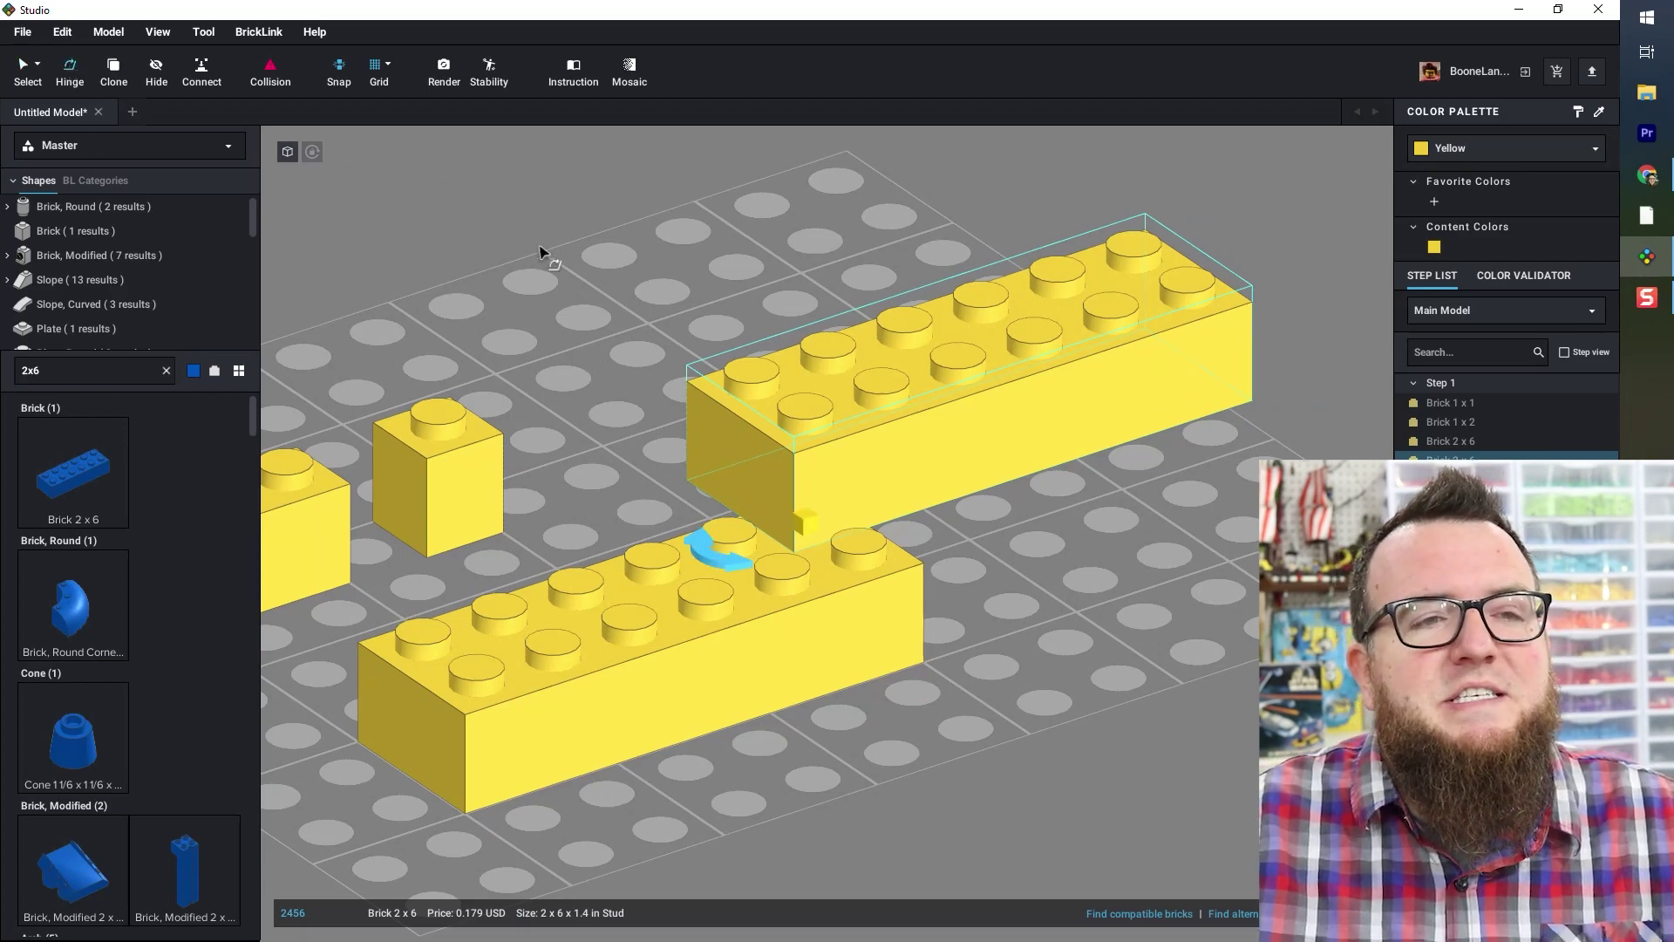
{"action": "left_click", "coordinate": [595, 272]}
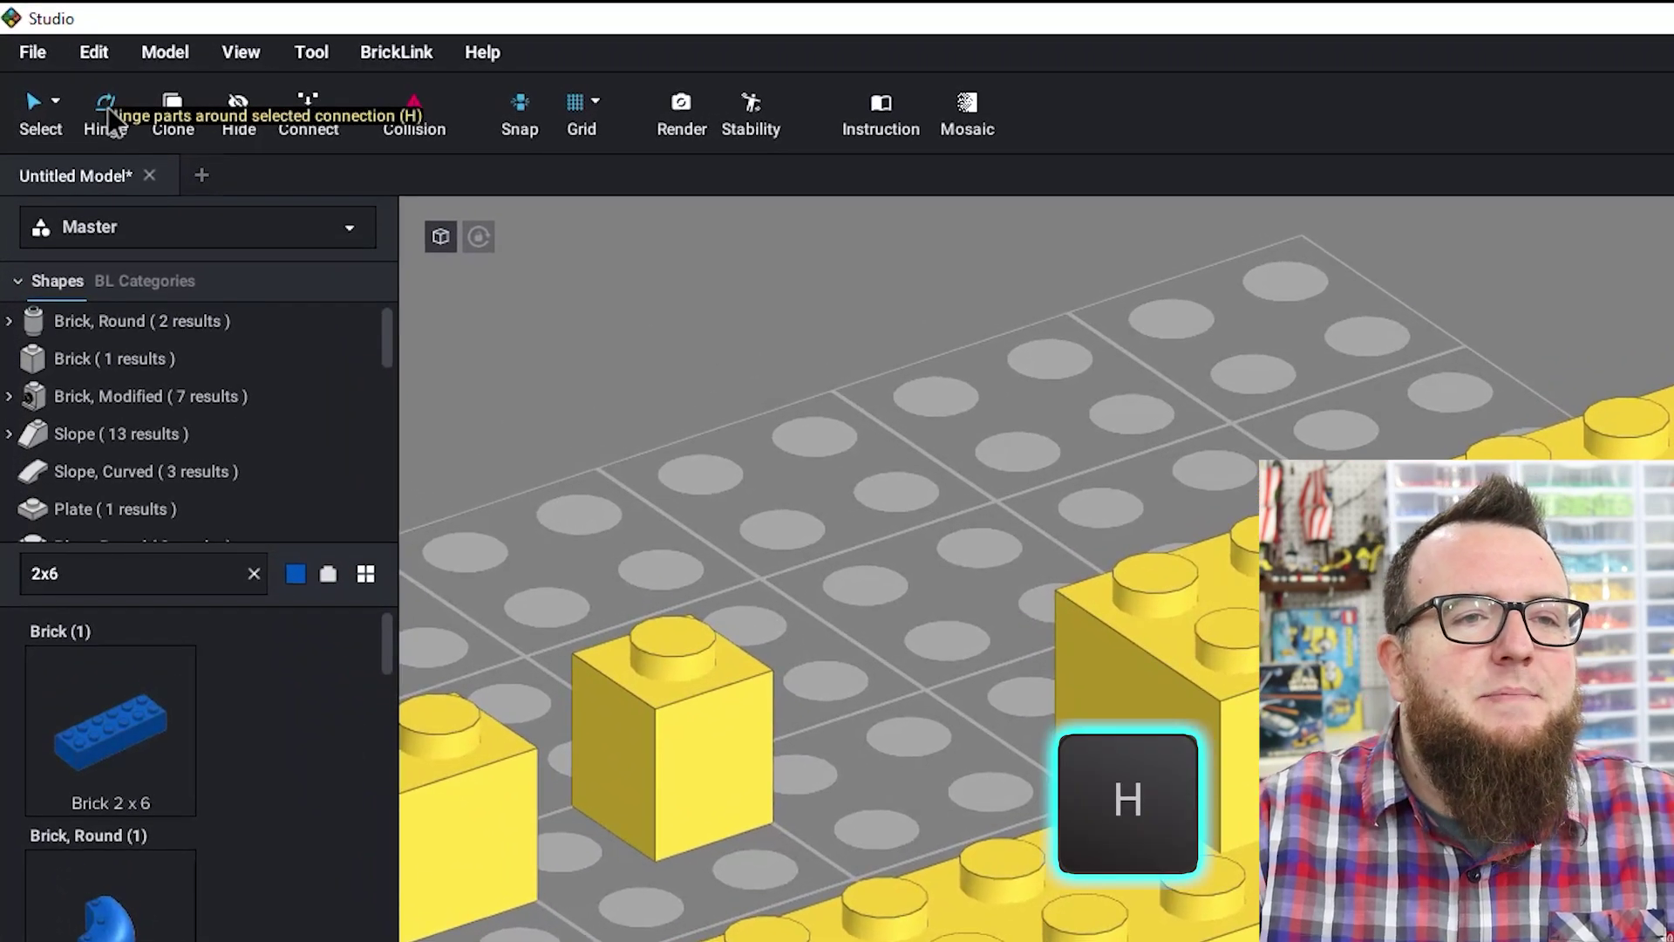
- Swivel the upper 2x6 brick around that stud with the Hinge tool, then search parts for 'hinge'
{"action": "left_click", "coordinate": [105, 104]}
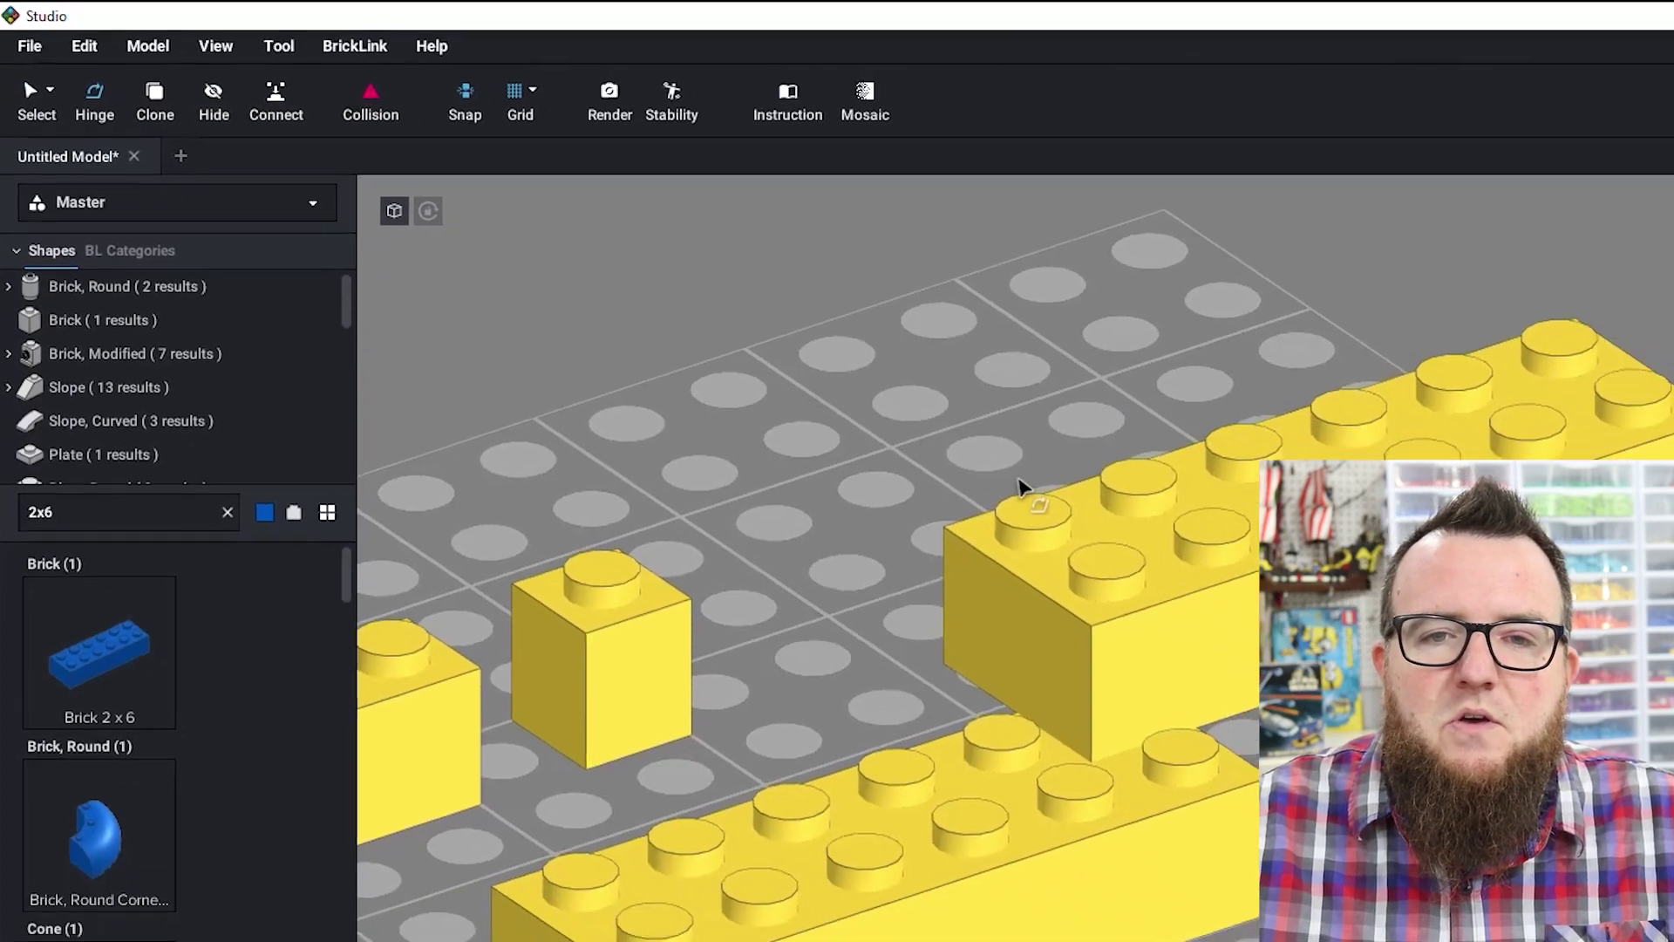
{"action": "left_click", "coordinate": [1249, 658]}
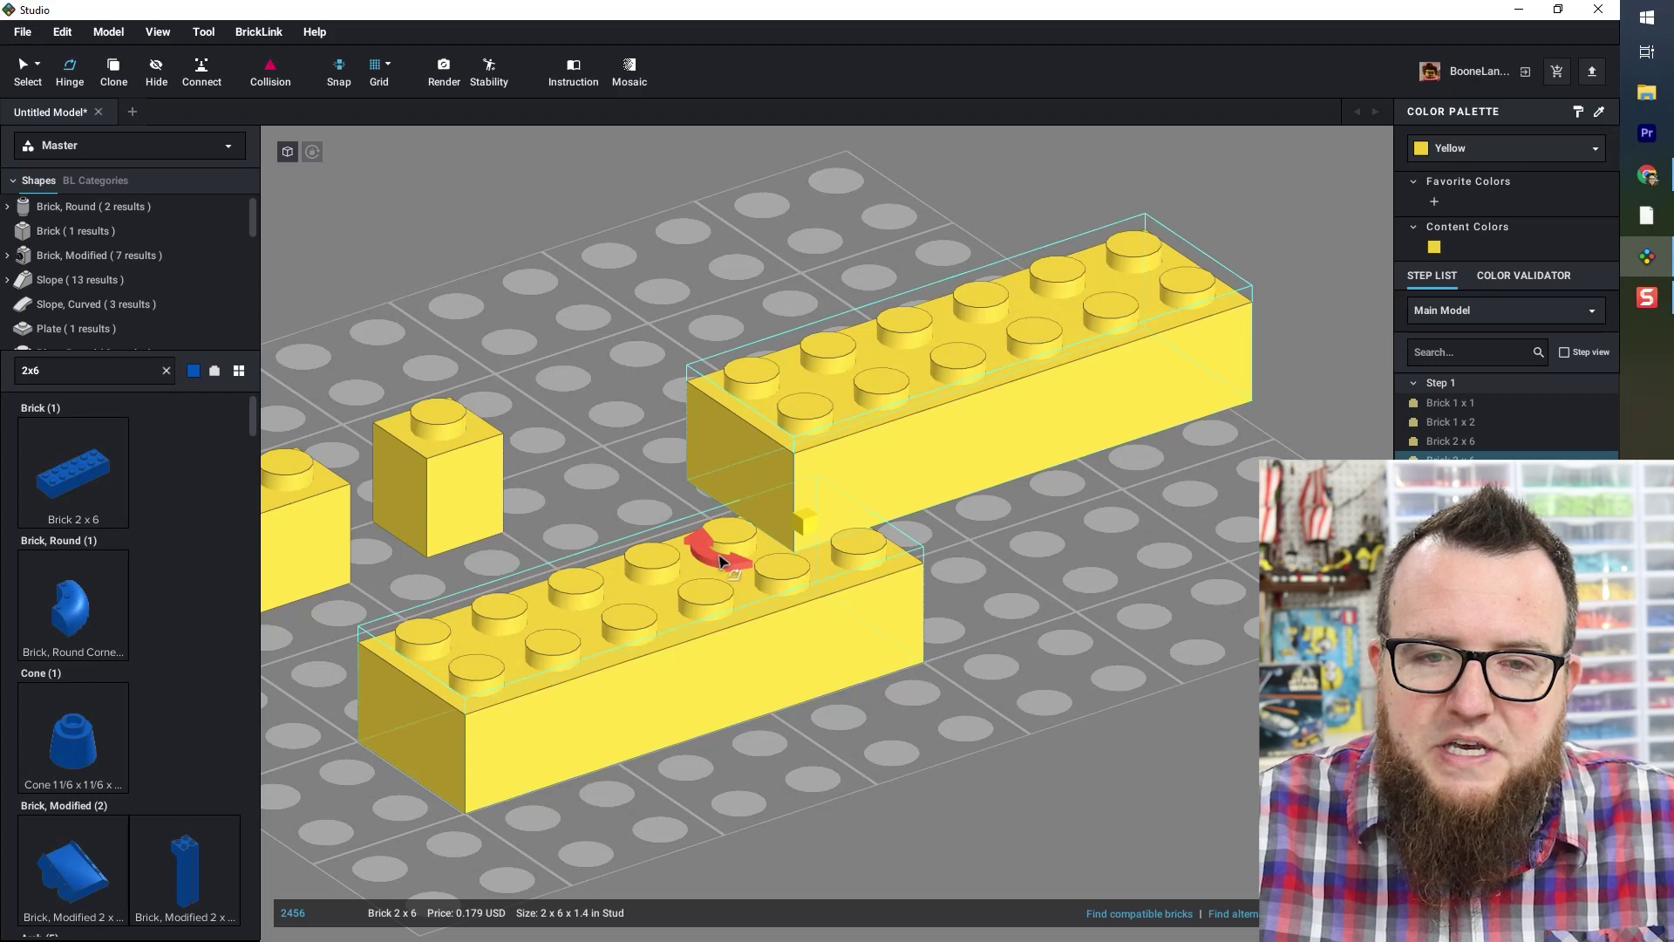
{"action": "left_click_drag", "start_coordinate": [721, 560], "coordinate": [659, 567]}
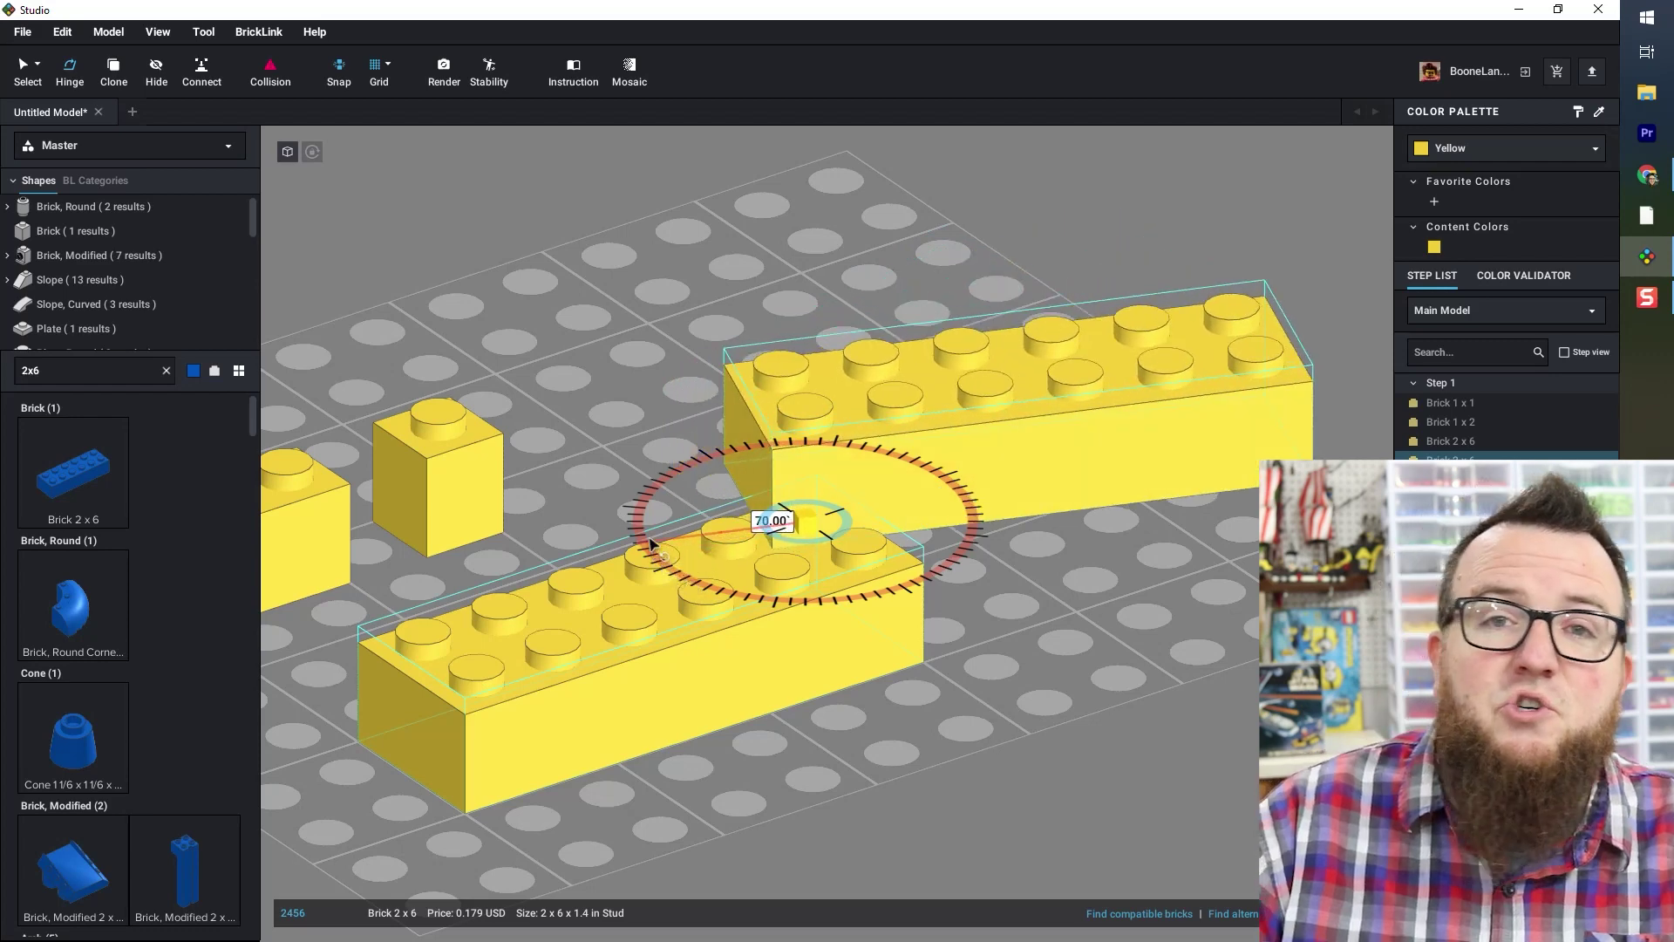
{"action": "left_click", "coordinate": [1032, 319]}
{"action": "type", "text": "hinge"}
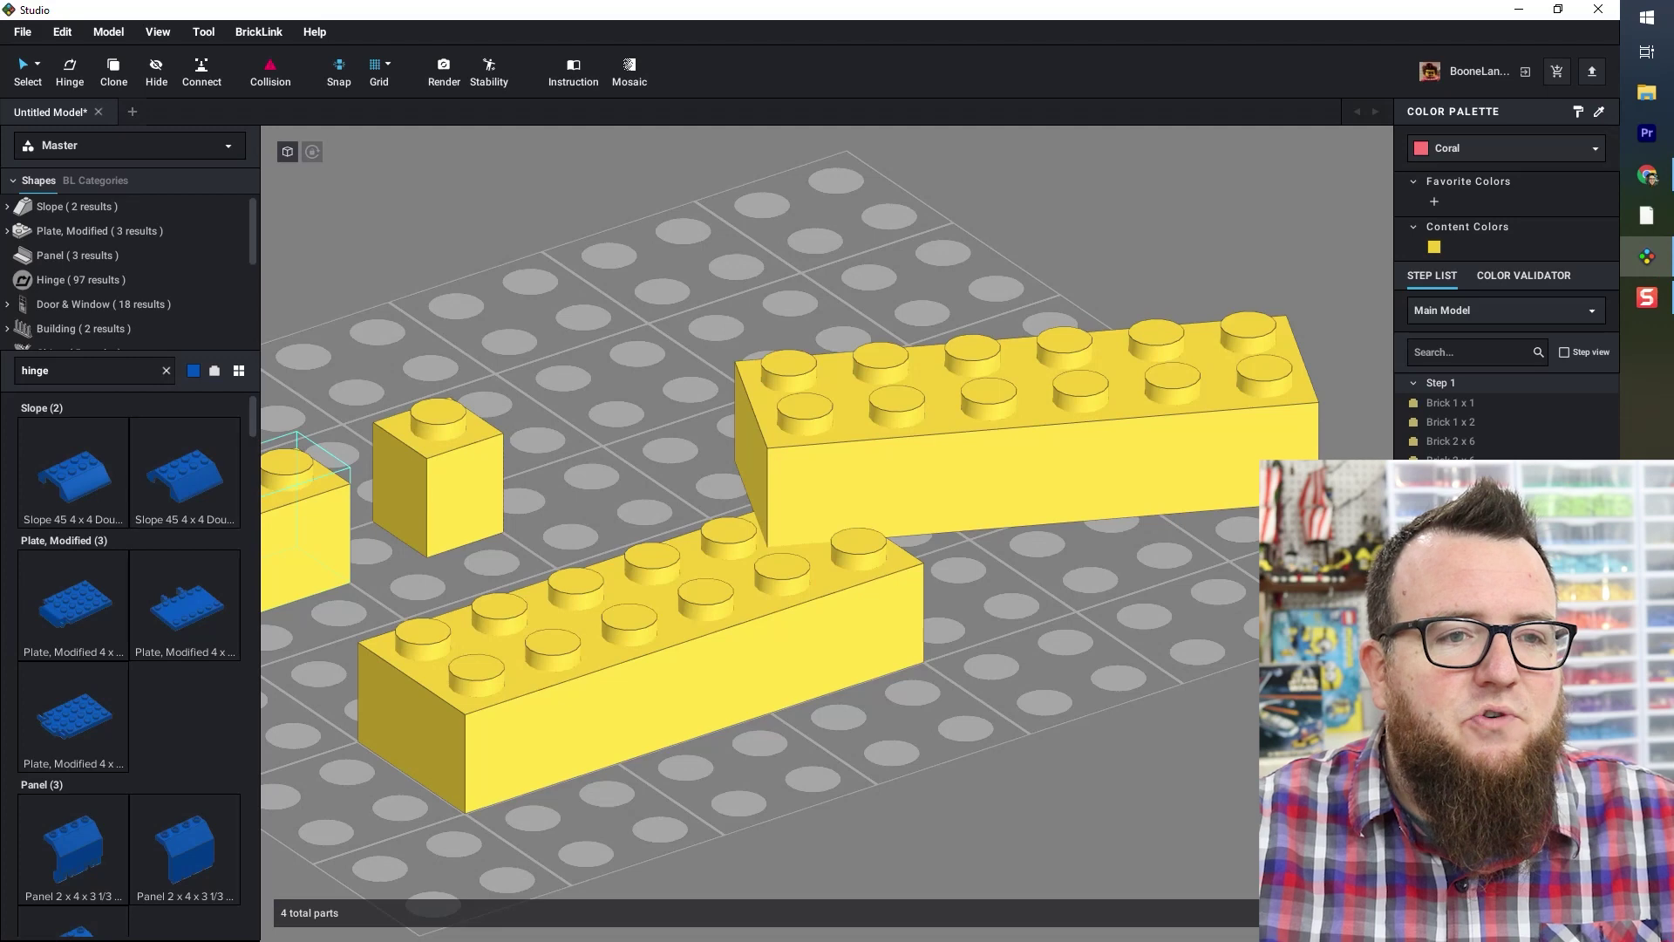
- Add a blue Hinge Brick 1x2 Locking with 1 Finger and connect a 2 Fingers one to it
{"action": "scroll", "coordinate": [110, 503], "scroll_direction": "down", "scroll_amount": 10}
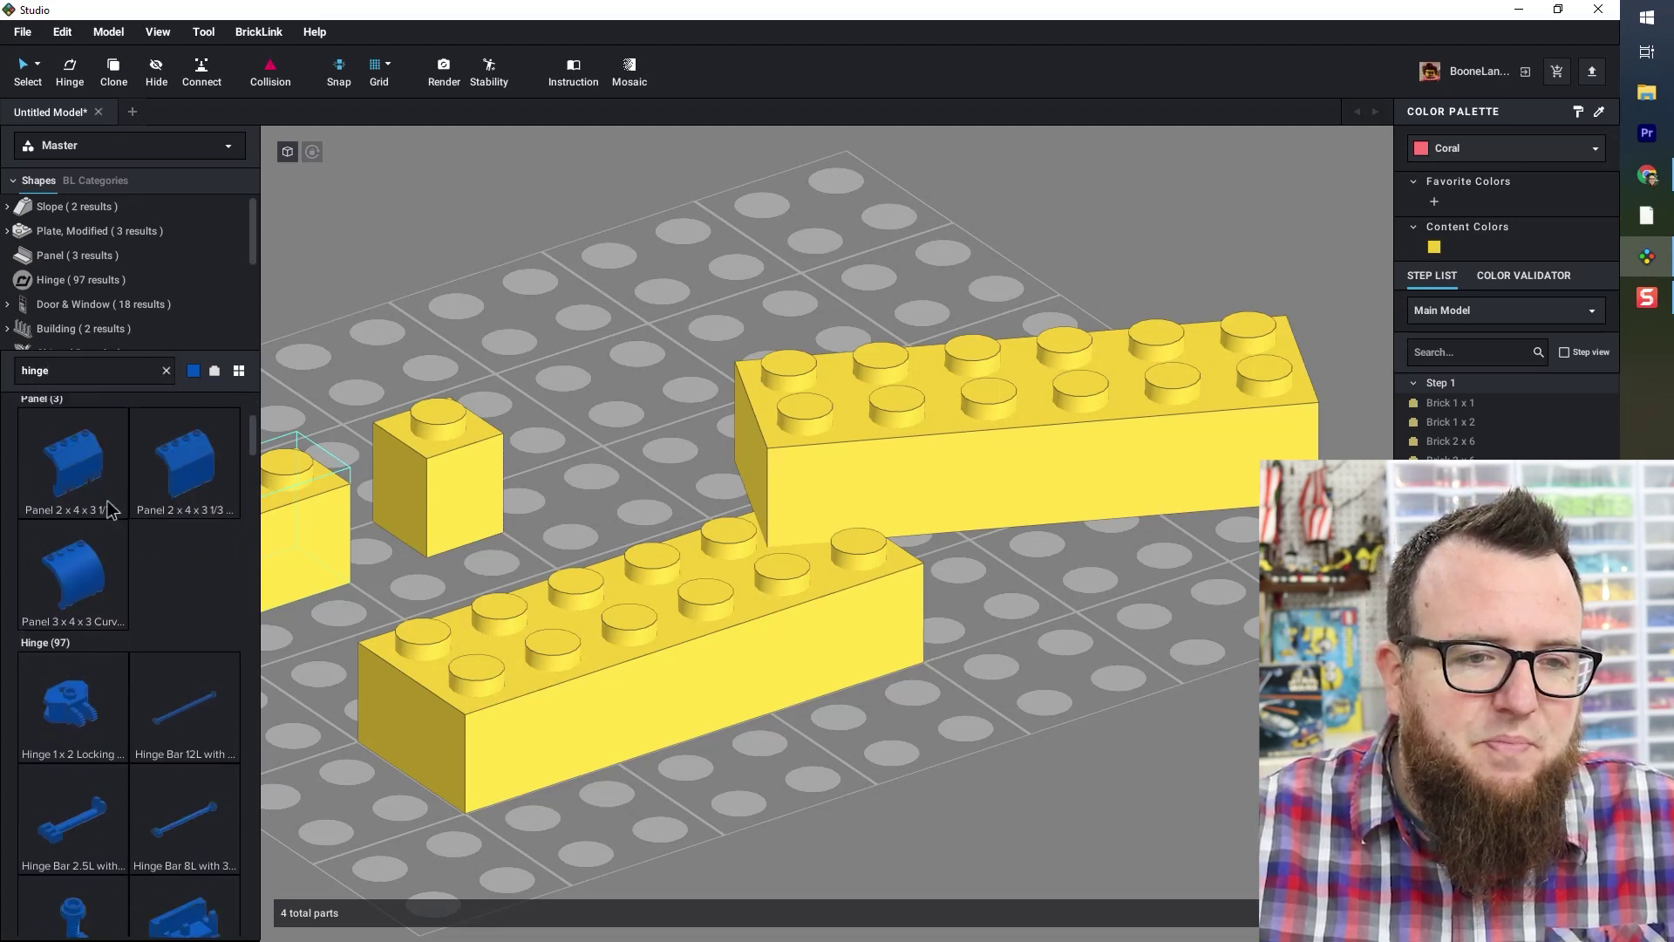
{"action": "scroll", "coordinate": [109, 510], "scroll_direction": "down", "scroll_amount": 5}
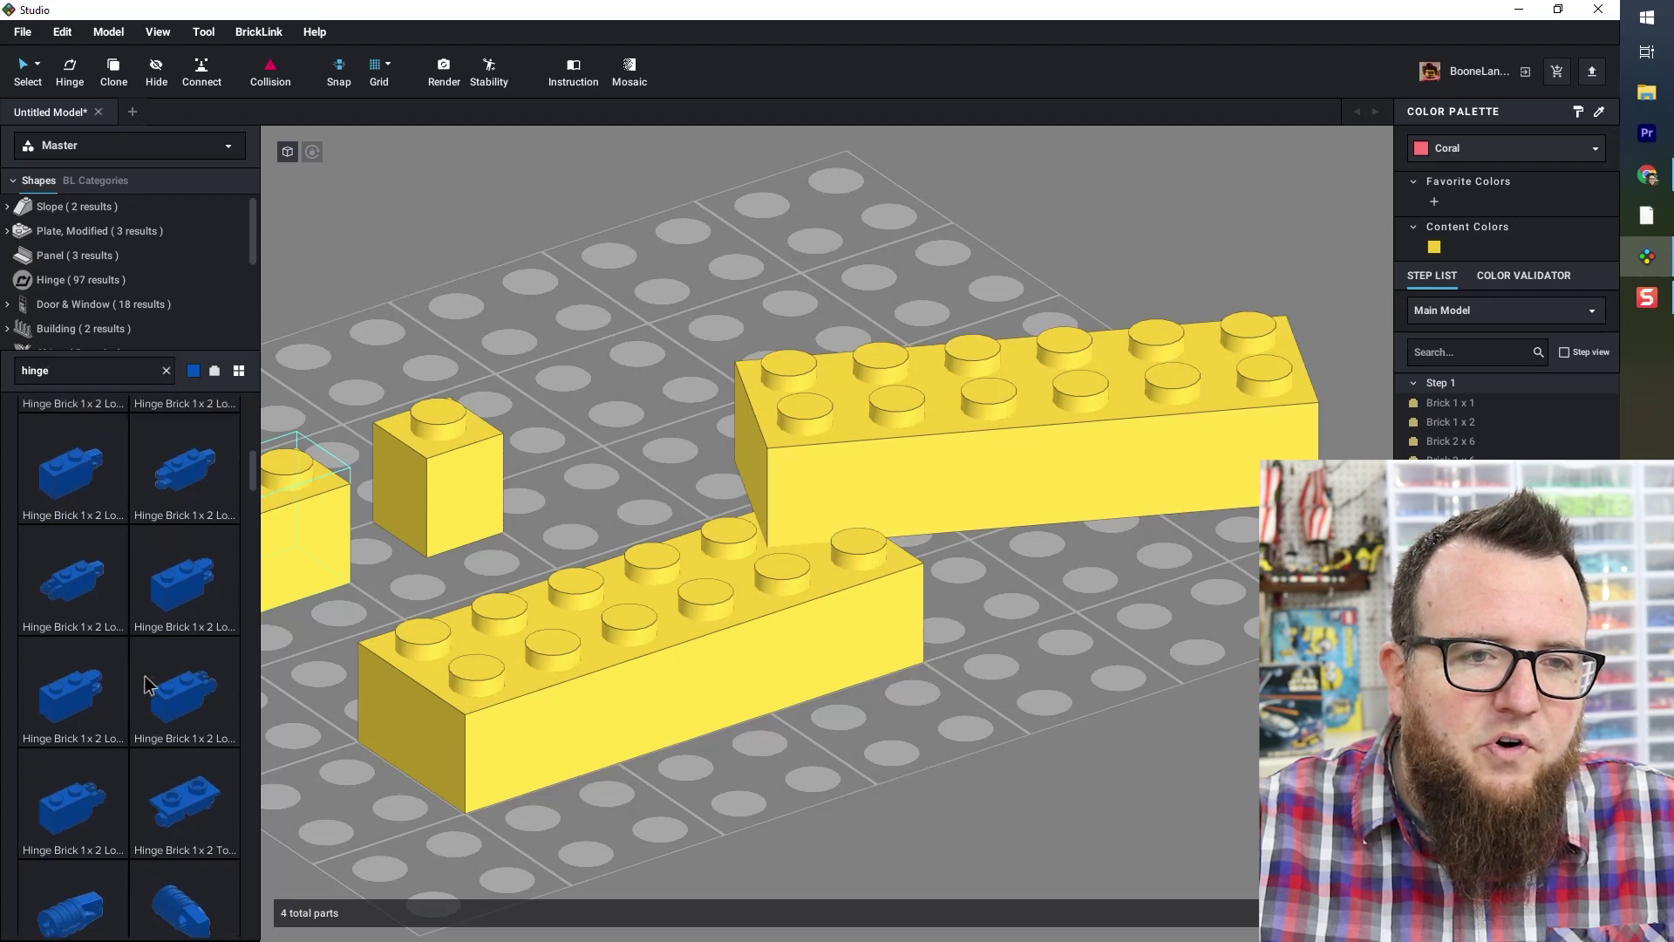
{"action": "scroll", "coordinate": [144, 671], "scroll_direction": "up", "scroll_amount": 3}
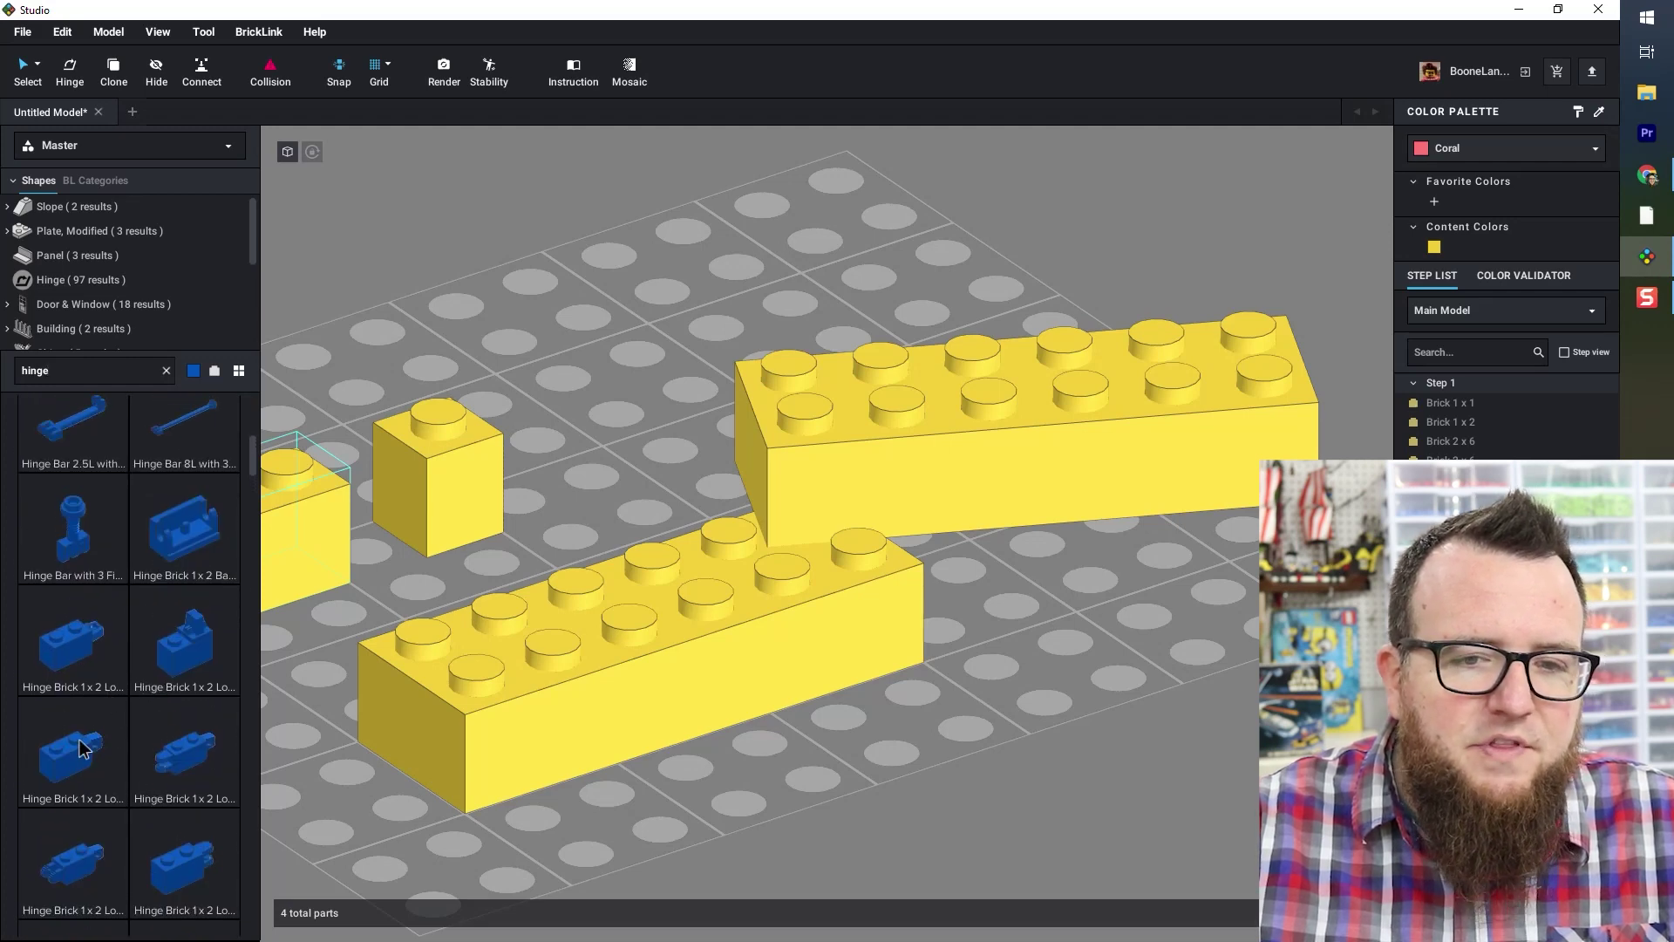
{"action": "left_click_drag", "start_coordinate": [80, 748], "coordinate": [1152, 636]}
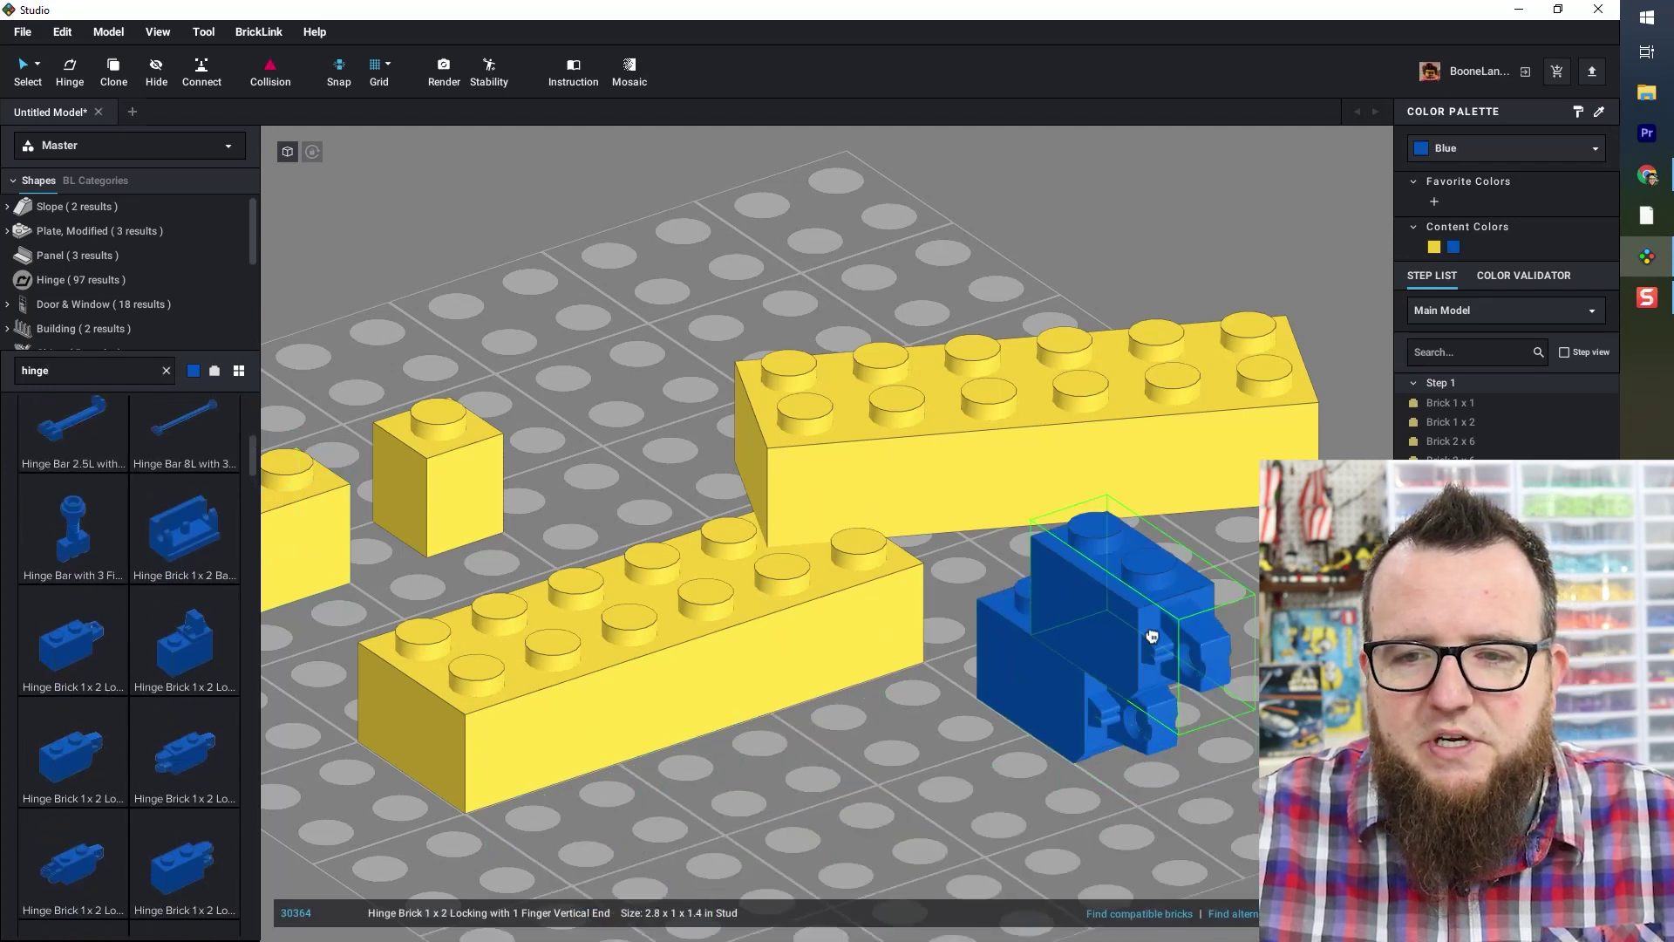
{"action": "key", "text": "Escape"}
{"action": "scroll", "coordinate": [192, 771], "scroll_direction": "down", "scroll_amount": 2}
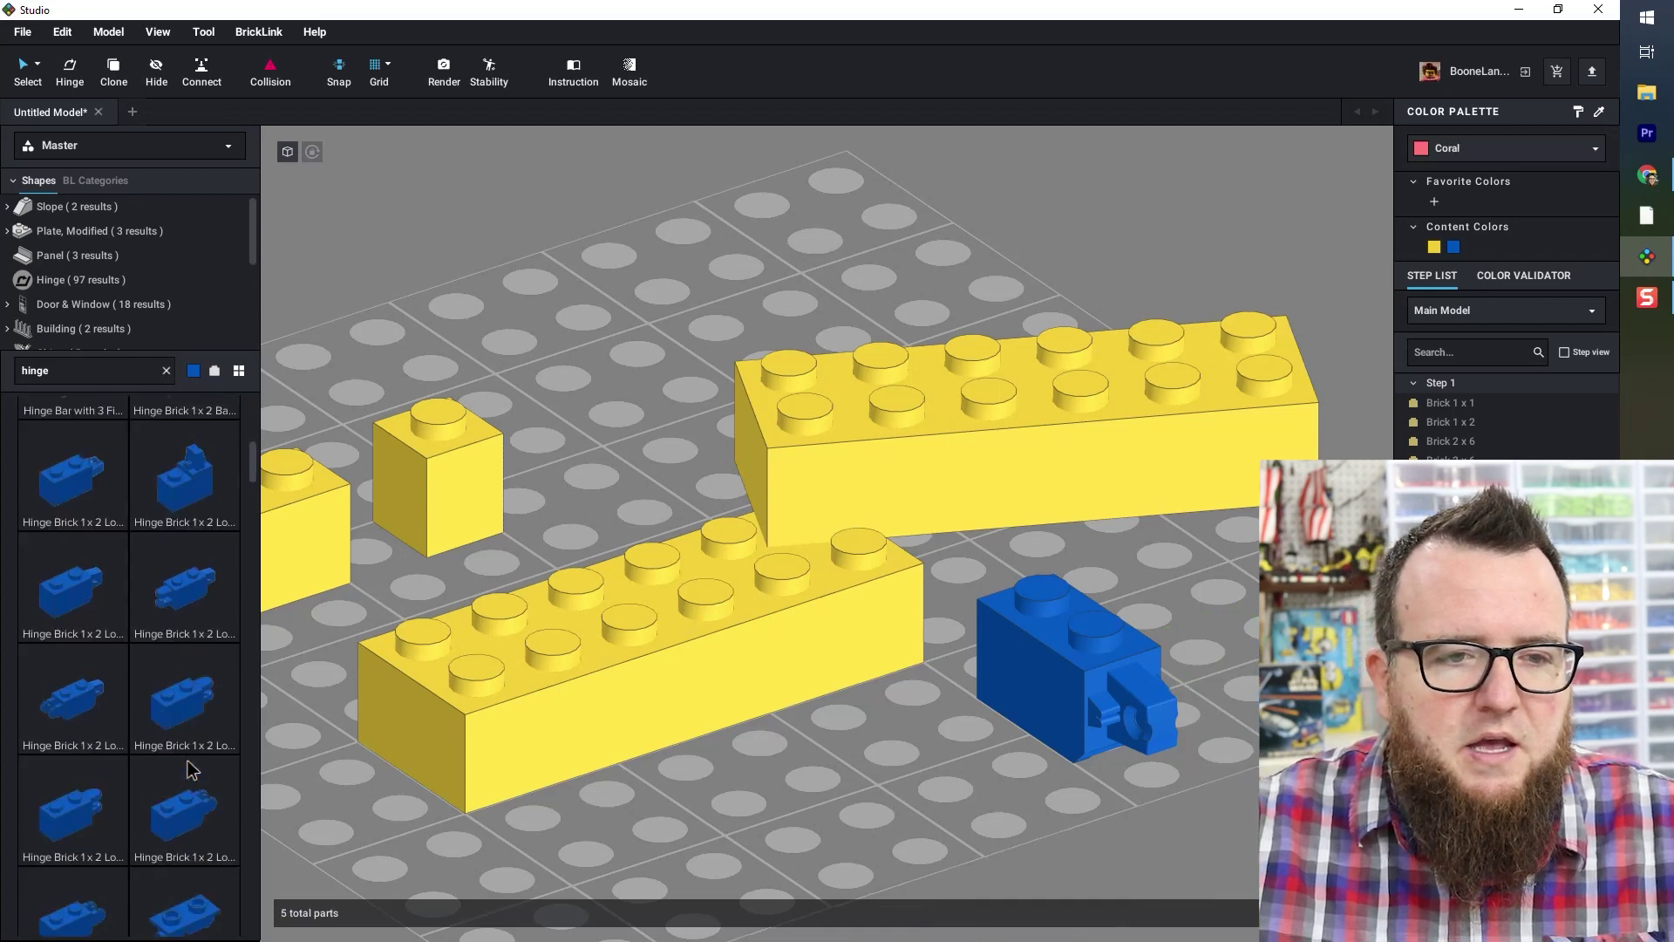
{"action": "left_click_drag", "start_coordinate": [195, 666], "coordinate": [1253, 769]}
{"action": "key", "text": "Left"}
{"action": "key", "text": "Left"}
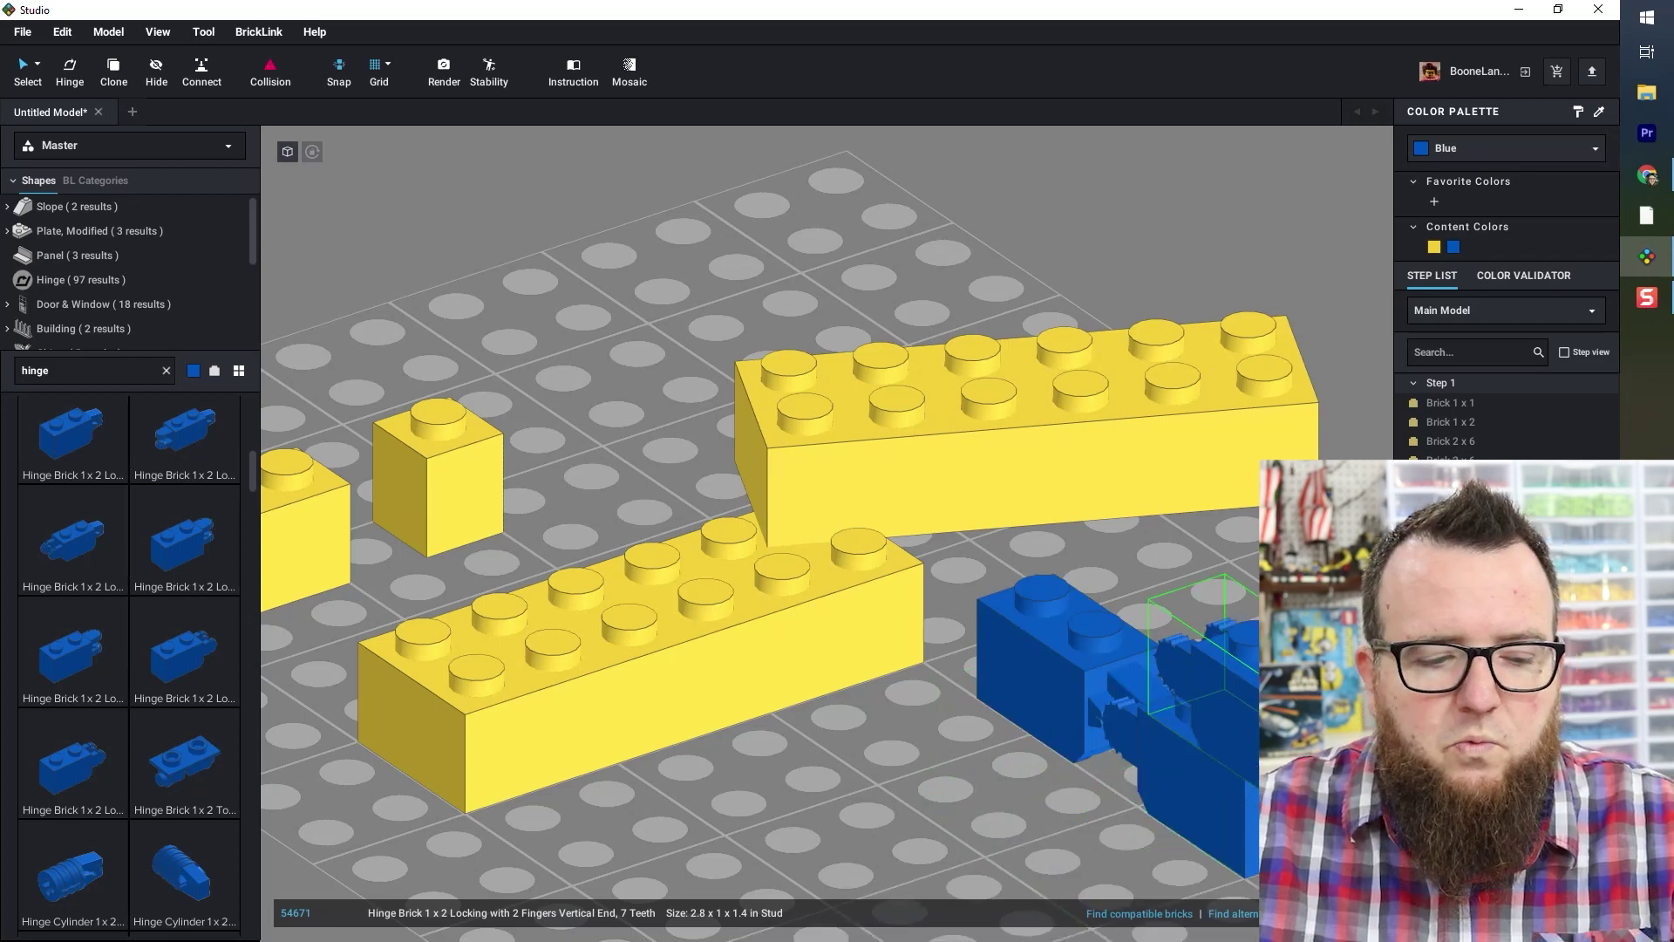
{"action": "right_click_drag", "start_coordinate": [1118, 737], "coordinate": [1064, 489]}
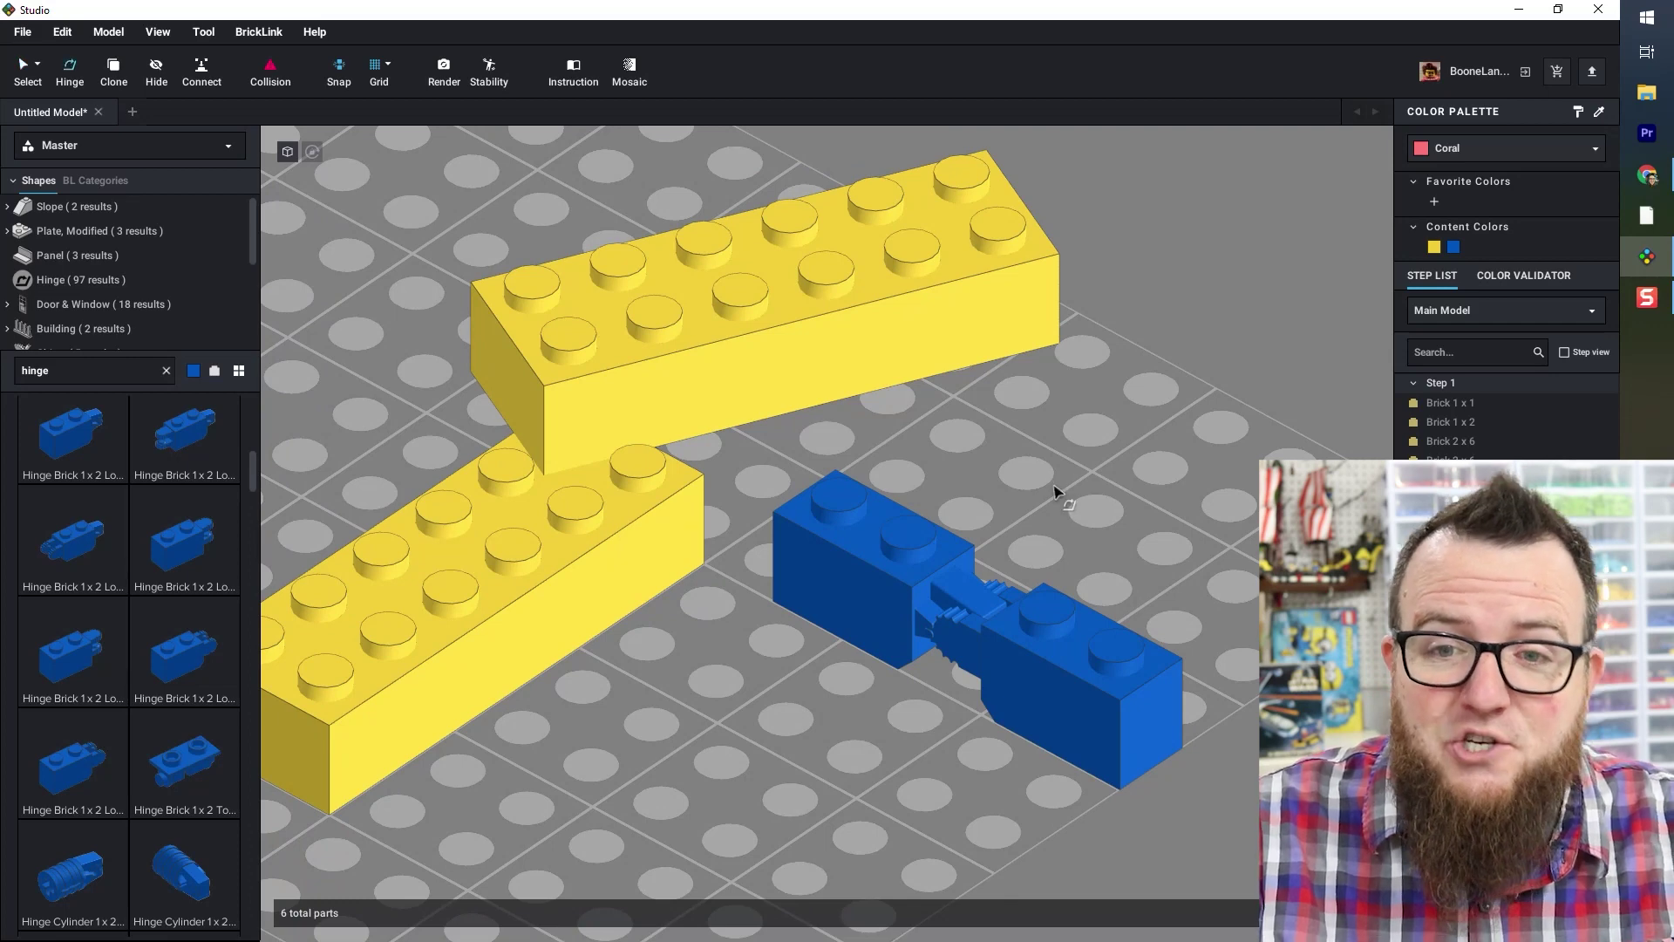
- Swing the right half of the blue hinge upward to an angle
{"action": "left_click", "coordinate": [1064, 666]}
{"action": "left_click_drag", "start_coordinate": [894, 580], "coordinate": [745, 679]}
{"action": "left_click_drag", "start_coordinate": [746, 678], "coordinate": [743, 680]}
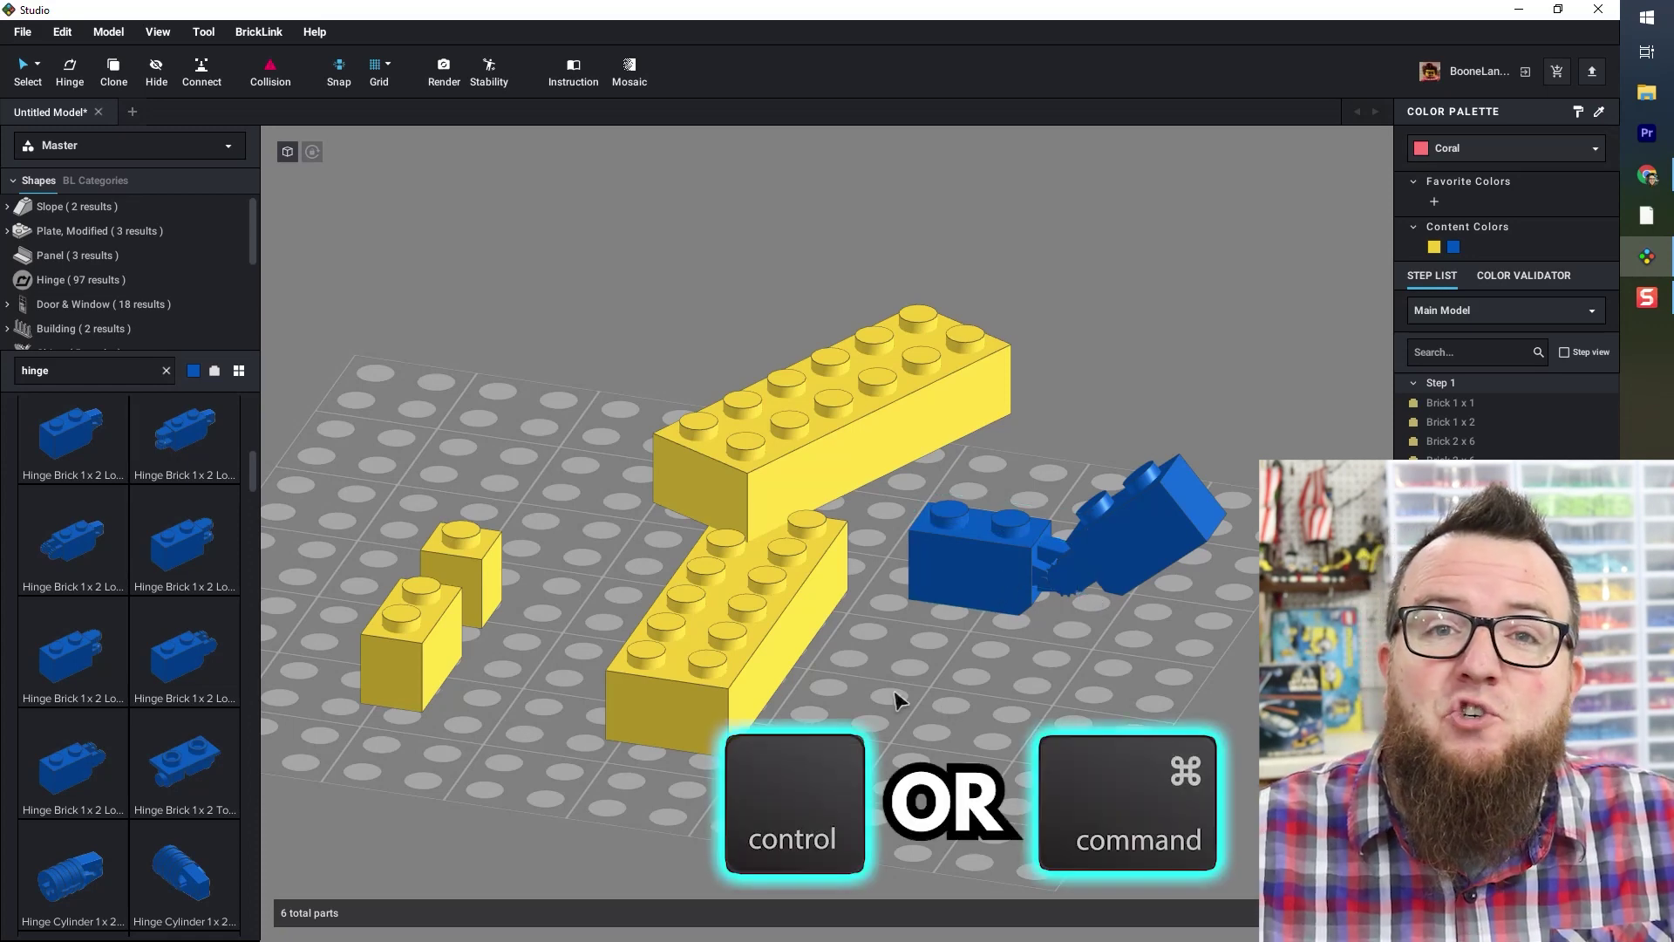
- Select both yellow 2x6 bricks and the 1x1 brick, then drag them as a group to a new position
{"action": "left_click", "coordinate": [814, 433]}
{"action": "left_click", "coordinate": [757, 604], "text": "ctrl"}
{"action": "left_click", "coordinate": [462, 567], "text": "ctrl"}
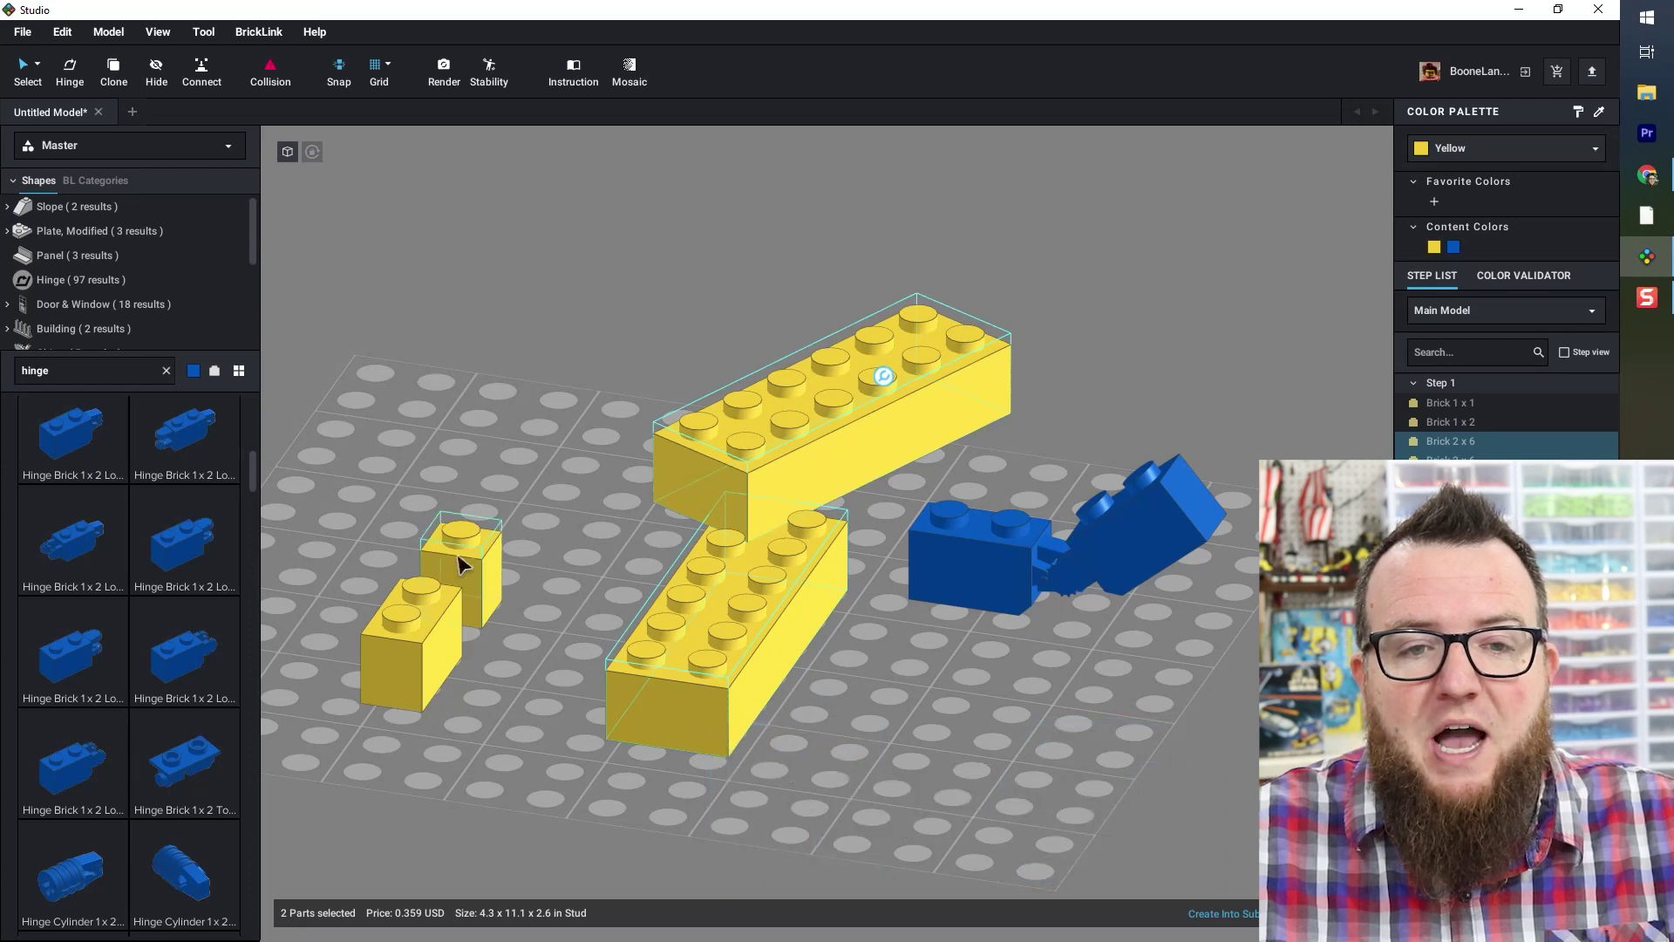
{"action": "key", "text": "Delete"}
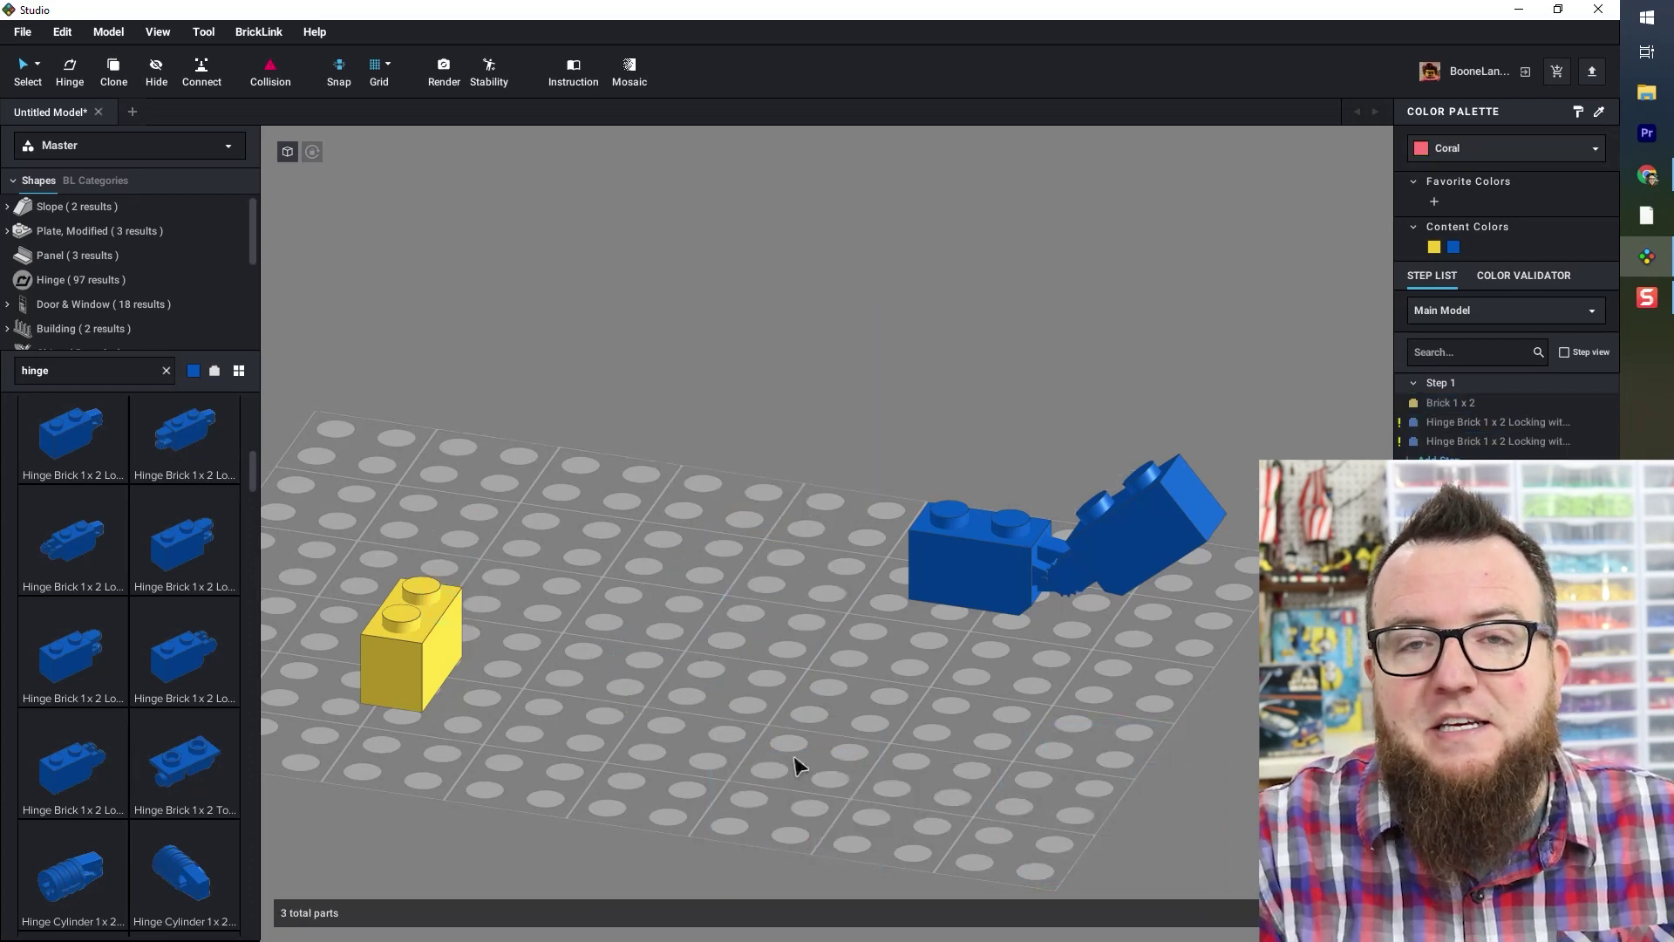
{"action": "key", "text": "ctrl+z"}
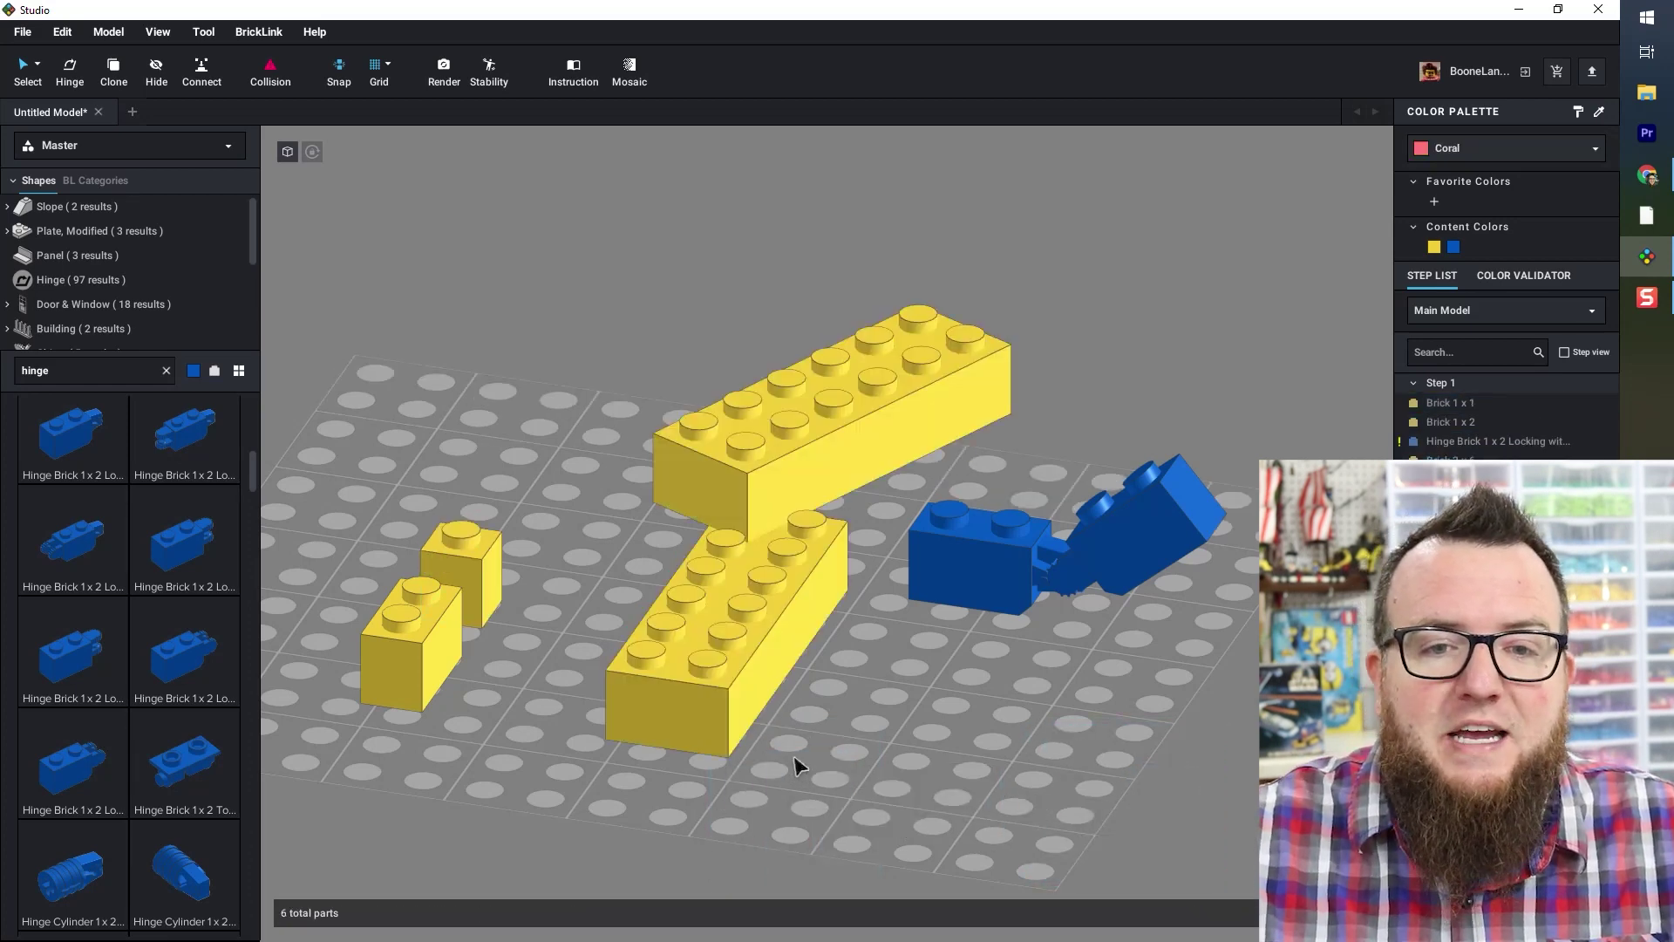
{"action": "left_click_drag", "start_coordinate": [720, 656], "coordinate": [777, 577]}
{"action": "left_click", "coordinate": [908, 636]}
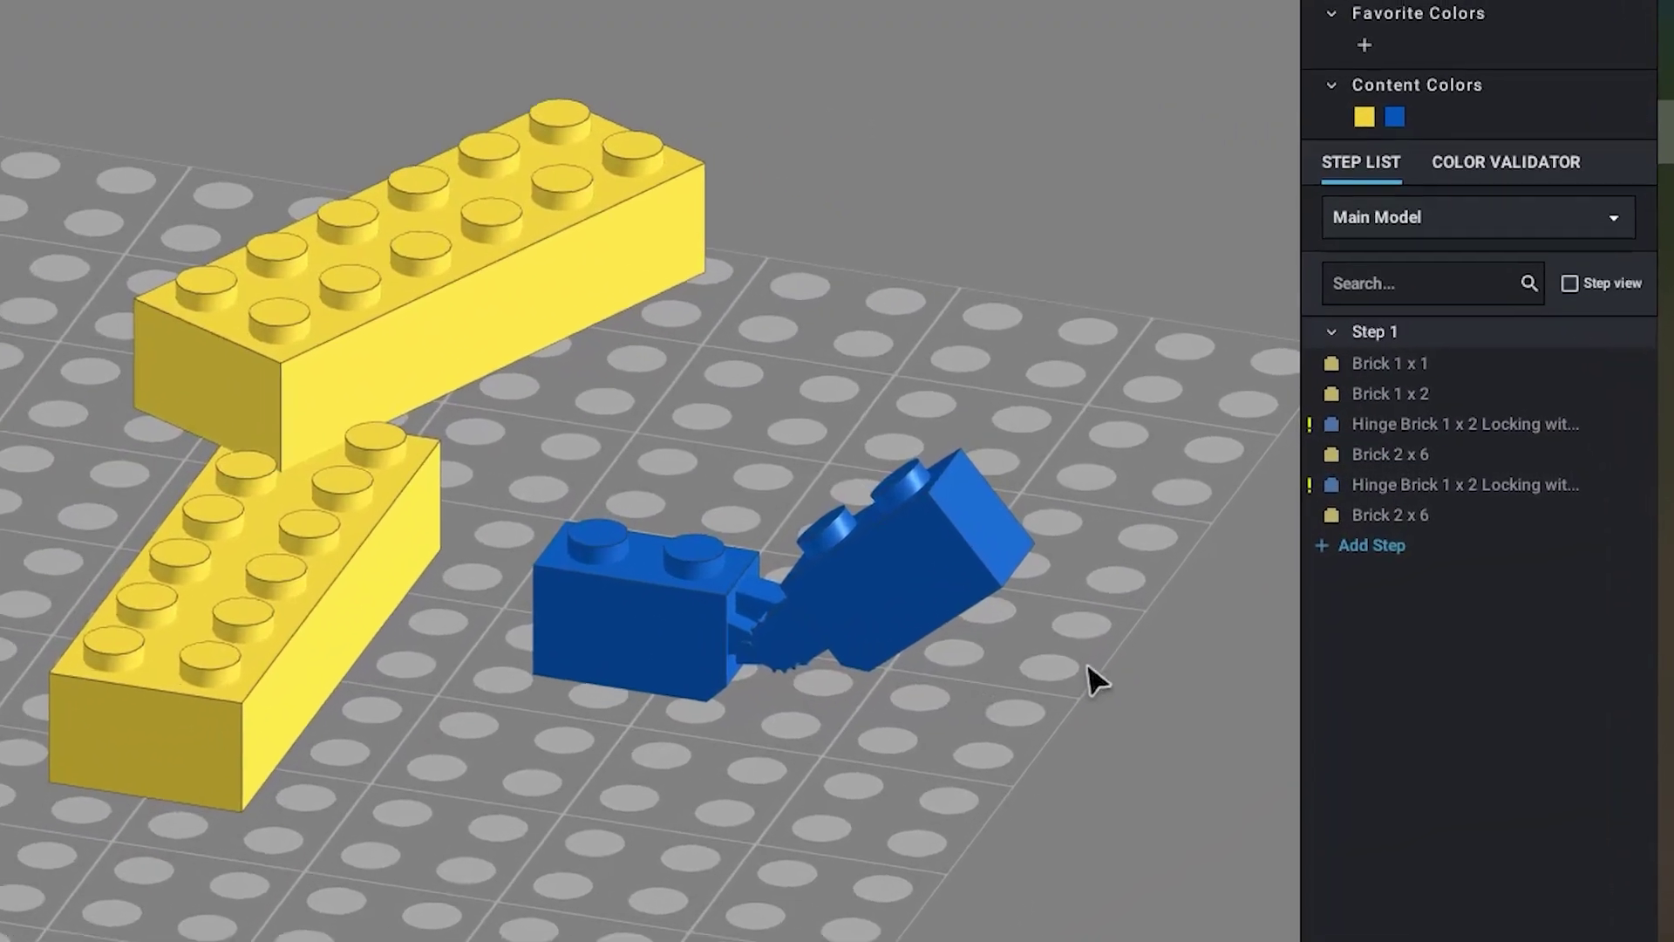
{"action": "left_click", "coordinate": [1388, 424]}
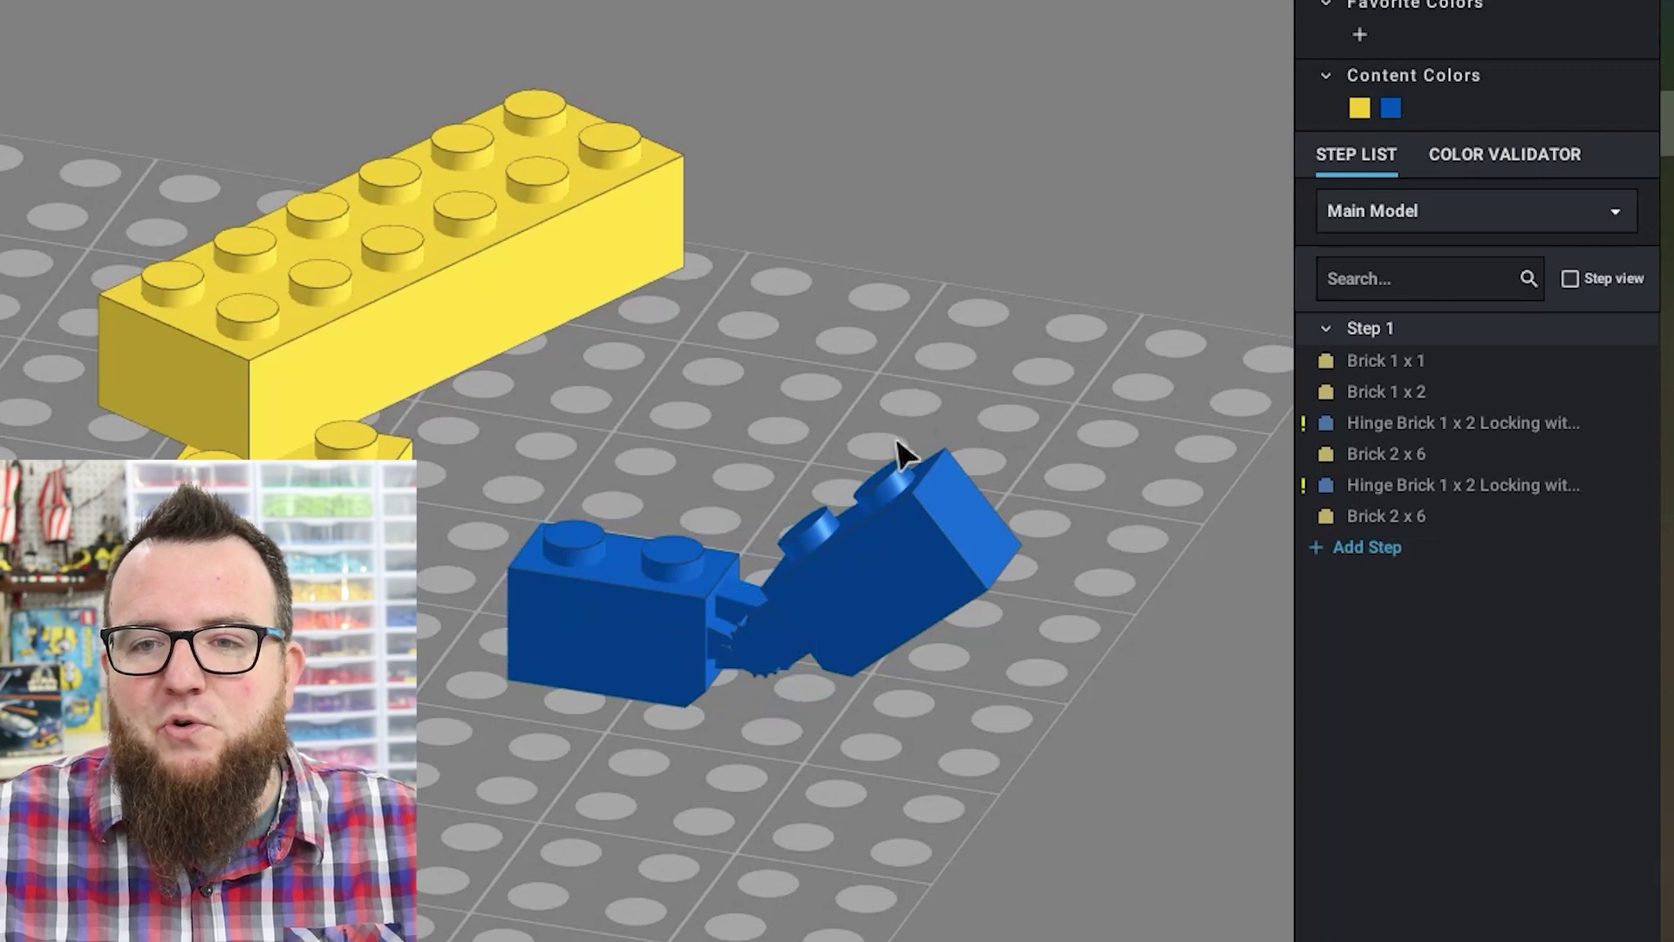
- Show only available colours and make the right hinge brick Dark Bluish Gray
{"action": "left_click", "coordinate": [907, 557]}
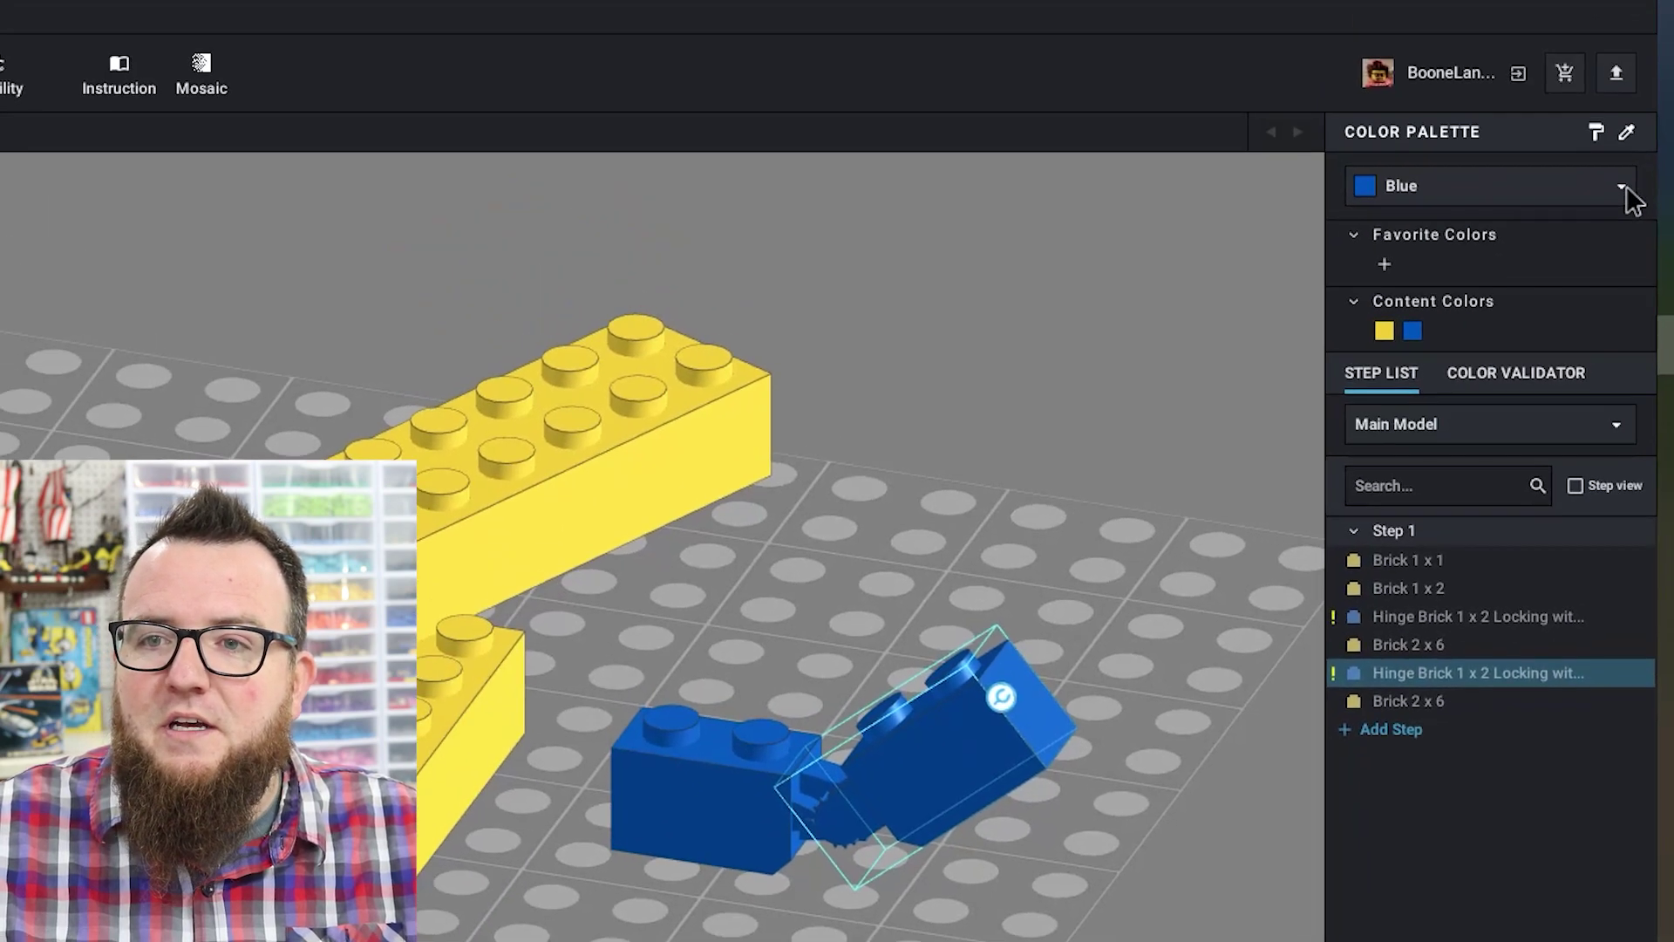
{"action": "left_click", "coordinate": [1622, 187]}
{"action": "left_click", "coordinate": [1337, 499]}
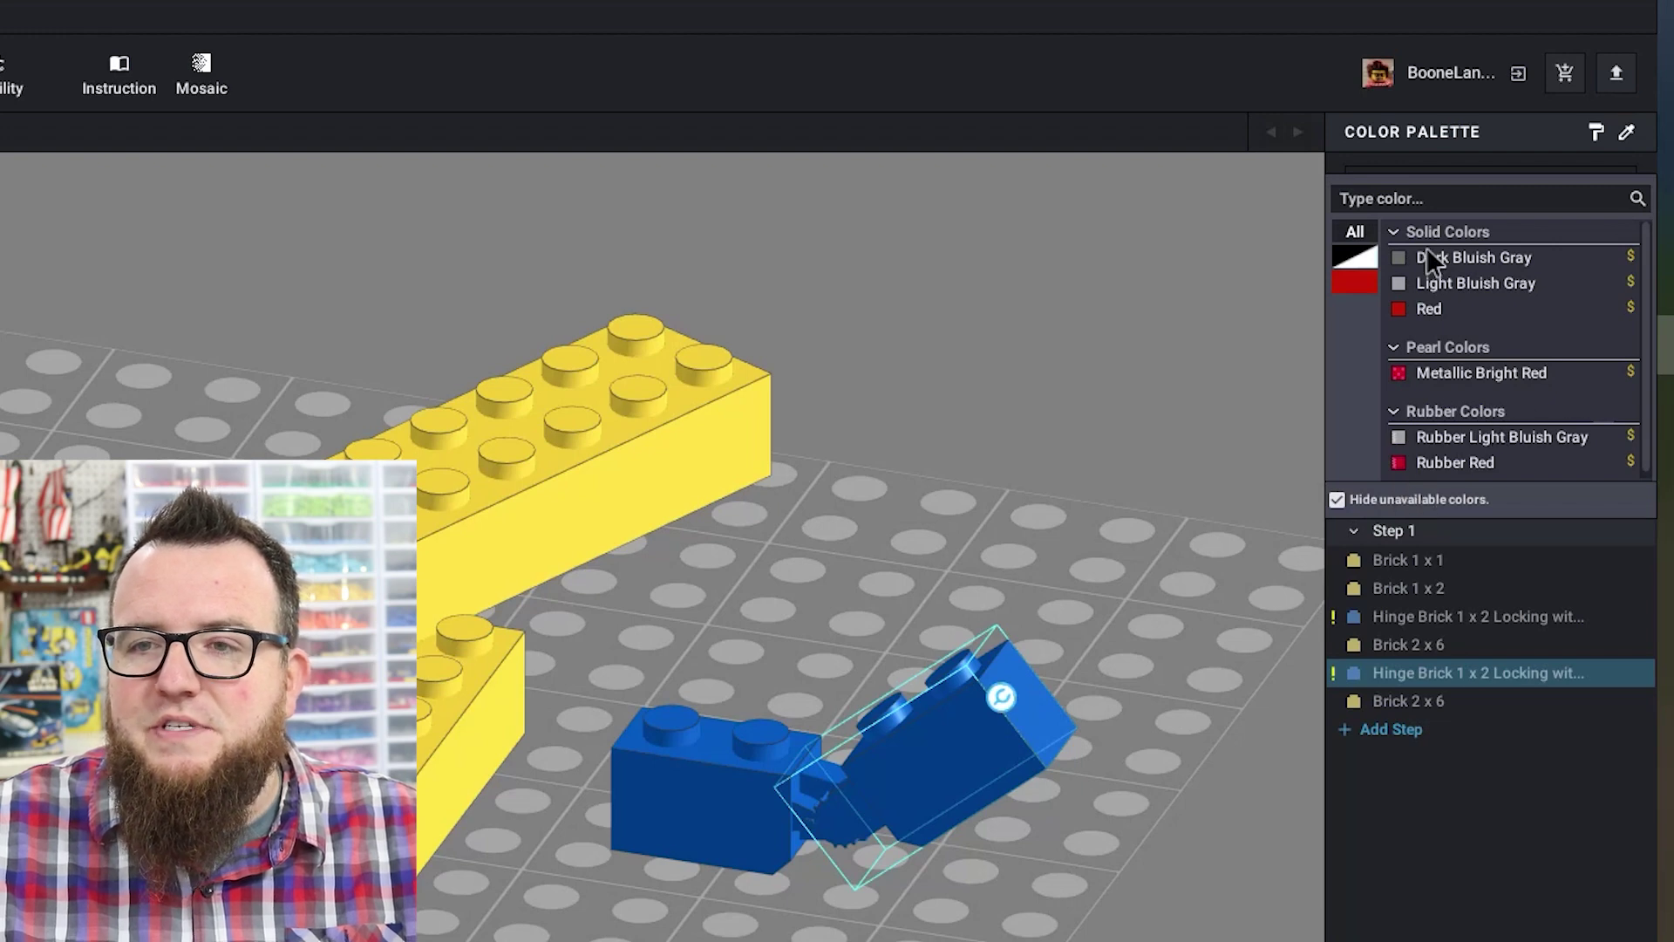
{"action": "left_click", "coordinate": [1478, 259]}
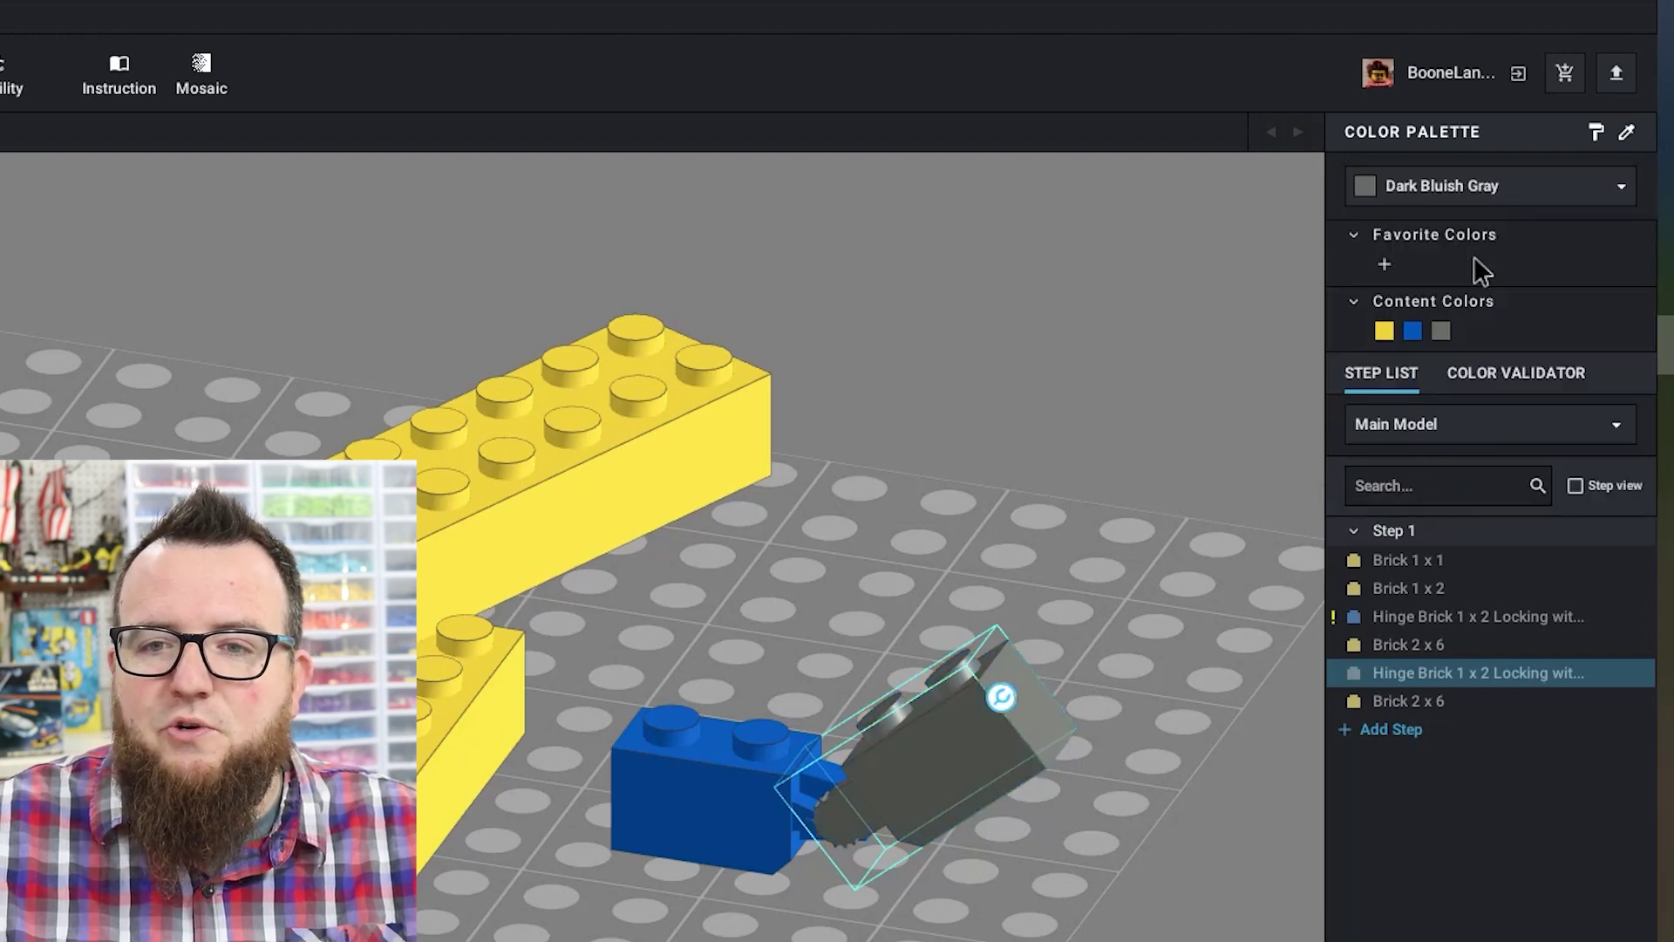
- Recolour the left blue hinge brick Tan
{"action": "left_click", "coordinate": [695, 807]}
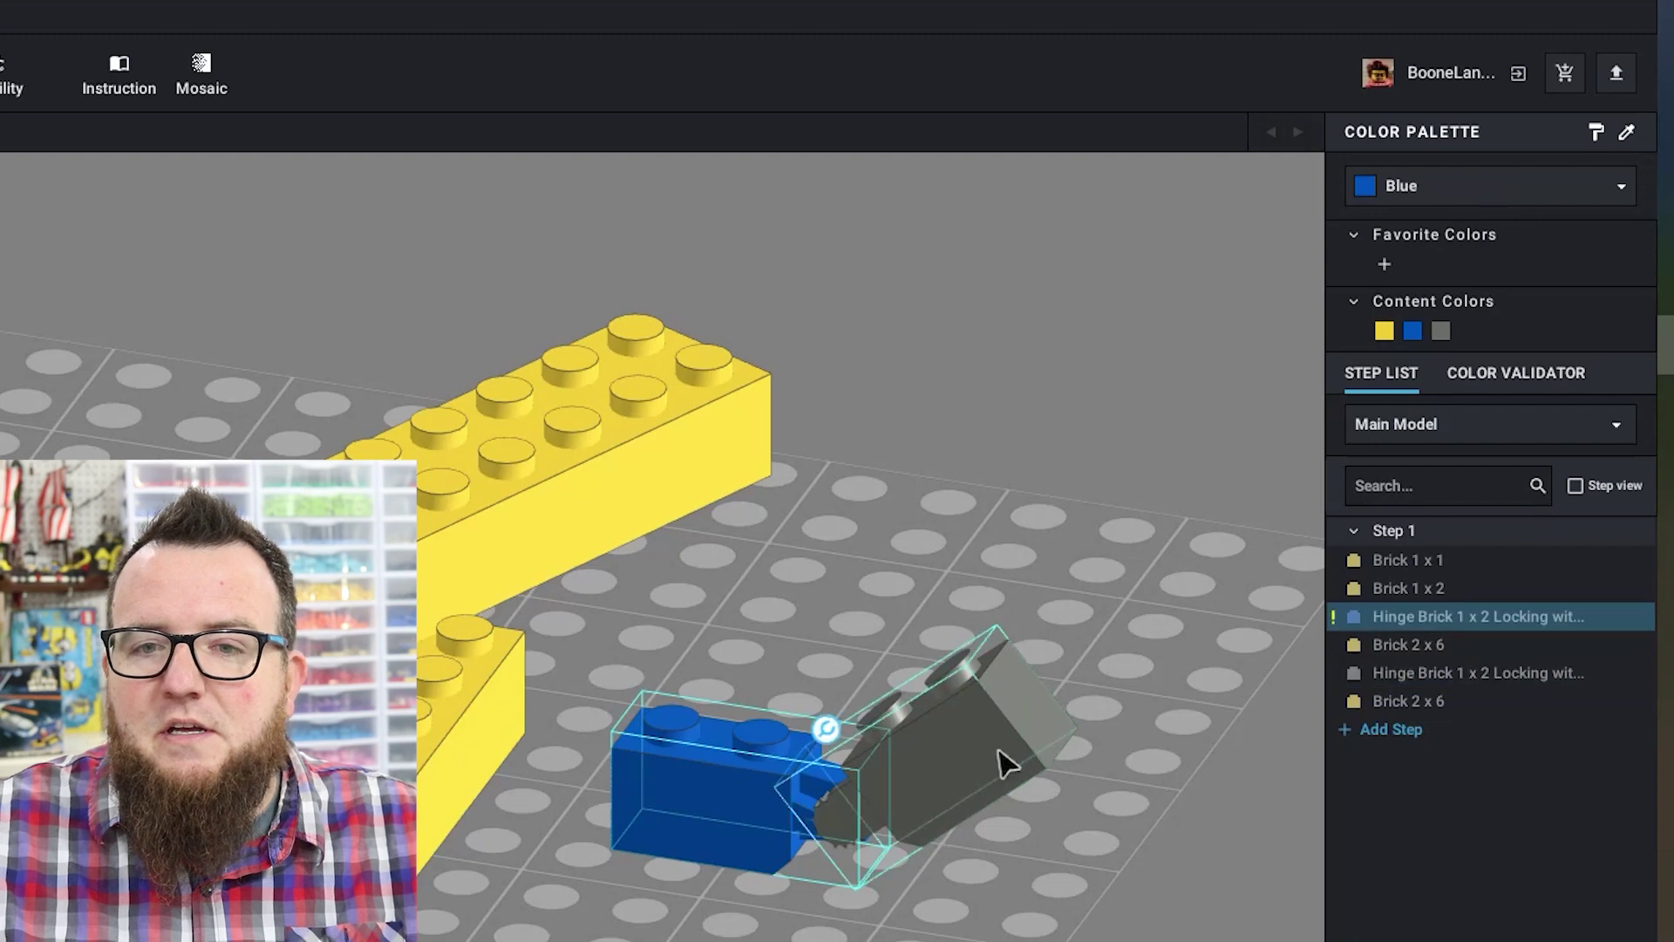
{"action": "left_click", "coordinate": [1574, 188]}
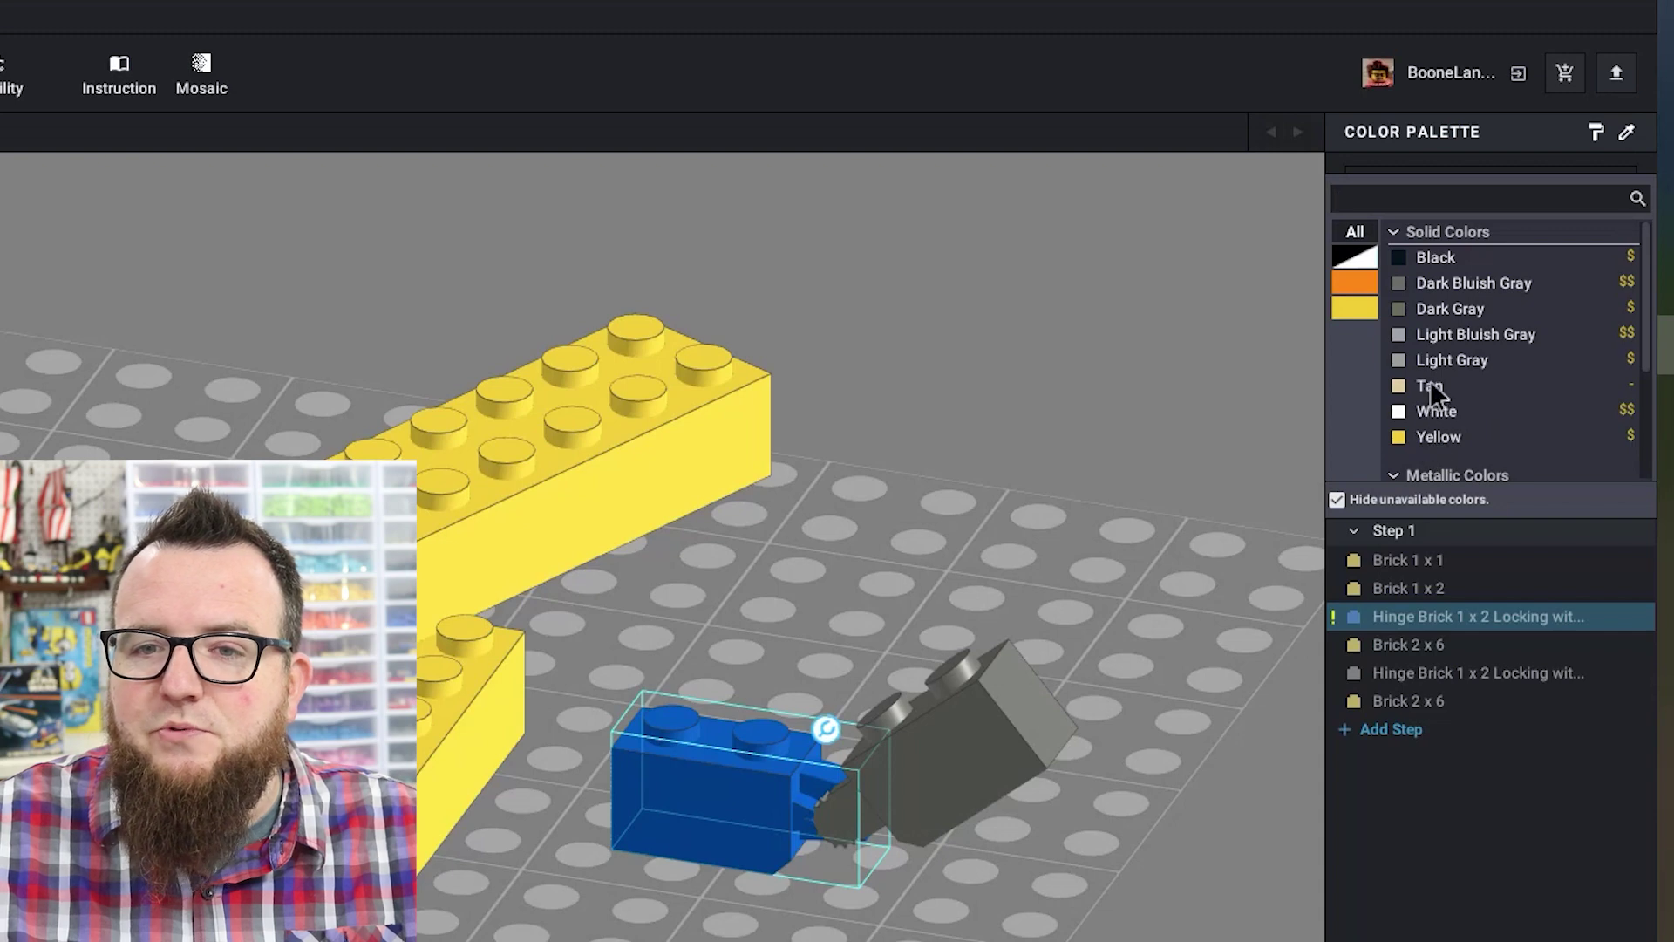
{"action": "left_click", "coordinate": [1430, 386]}
{"action": "left_click", "coordinate": [1121, 546]}
- Inspect the 2x6, 1x1 and 1x2 bricks one by one, then select all six parts
{"action": "left_click", "coordinate": [1377, 701]}
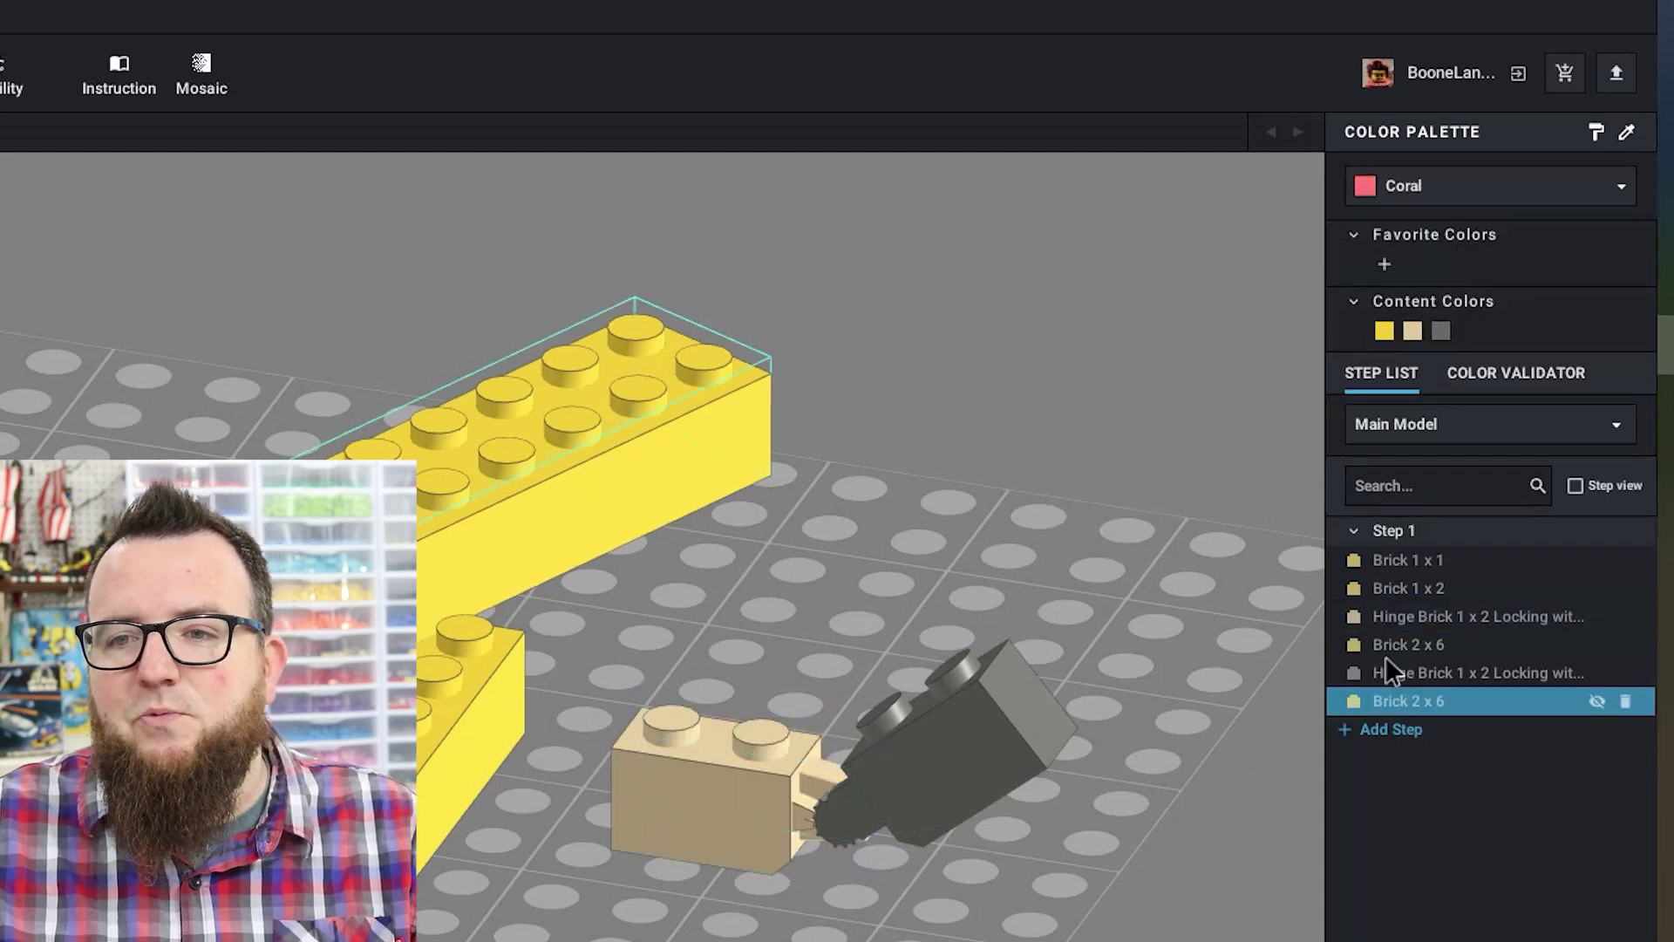
{"action": "left_click", "coordinate": [1360, 560]}
{"action": "left_click", "coordinate": [1295, 569]}
{"action": "left_click", "coordinate": [1432, 523]}
{"action": "left_click", "coordinate": [1360, 593]}
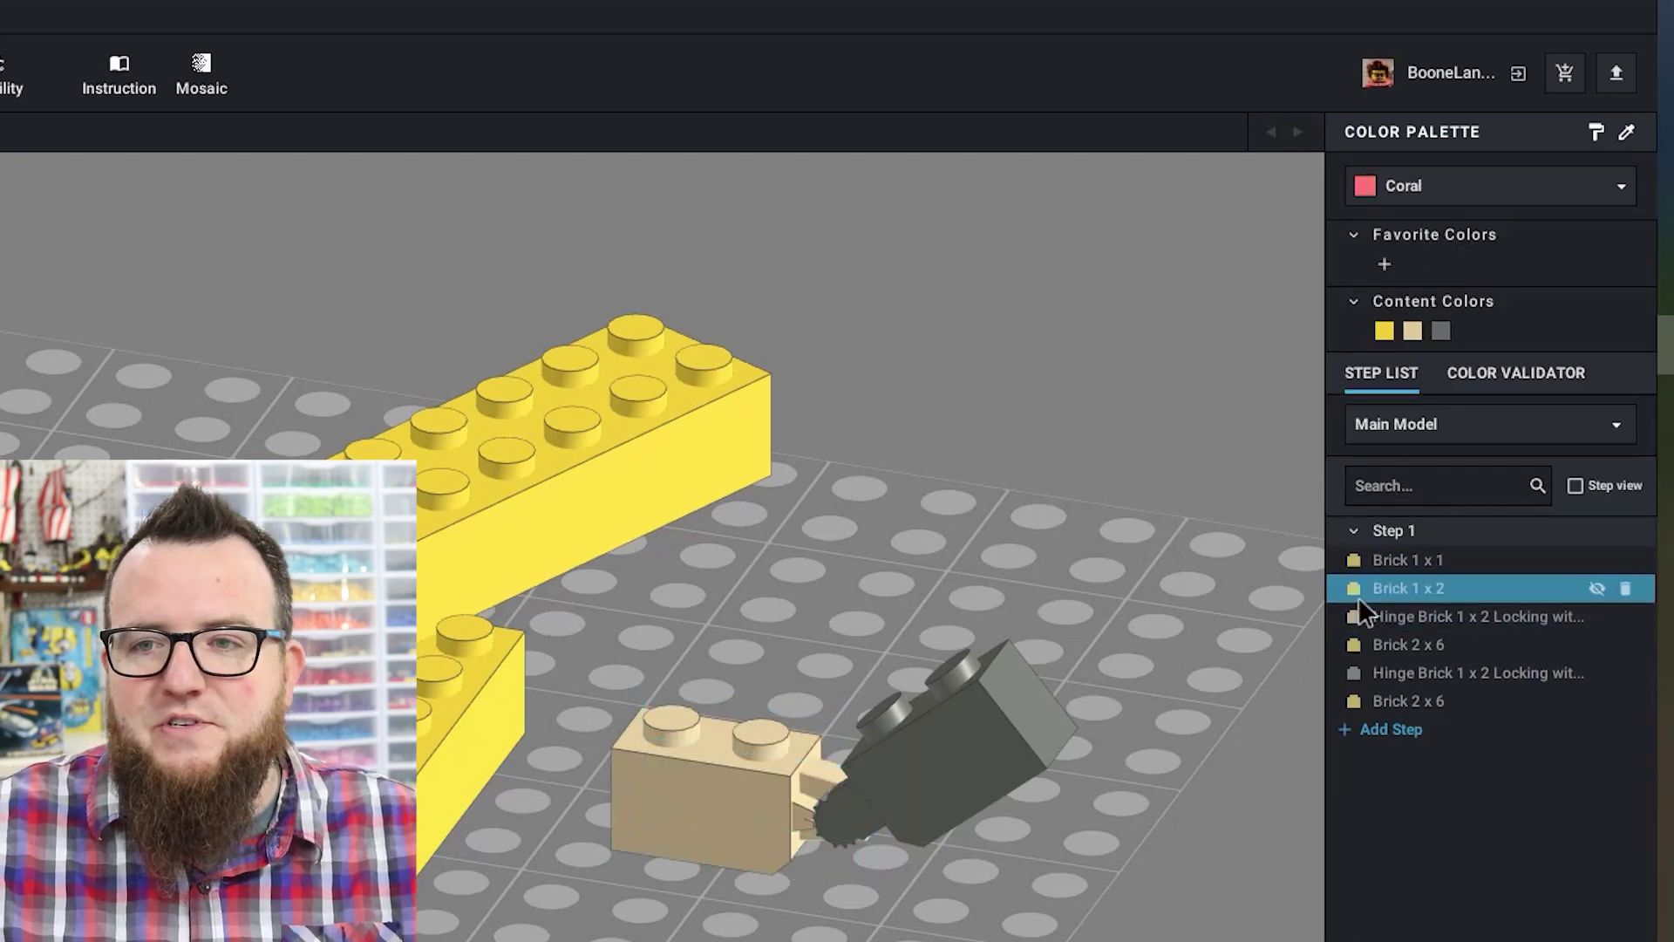
{"action": "left_click", "coordinate": [1295, 653]}
{"action": "left_click", "coordinate": [1380, 560]}
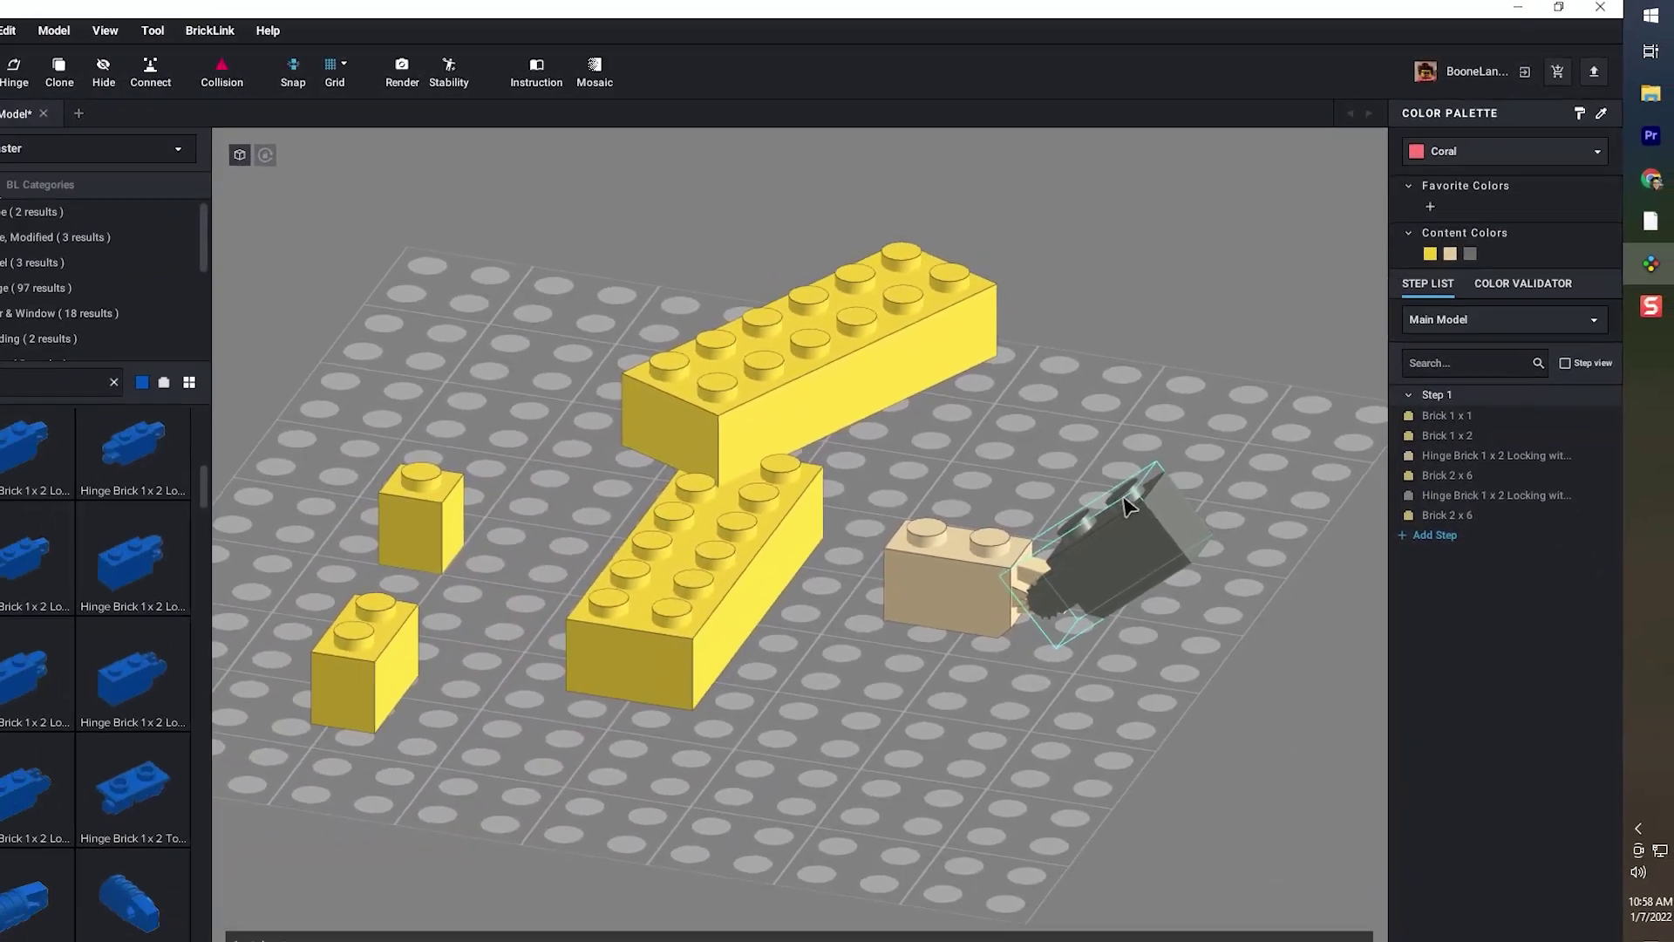
{"action": "key", "text": "ctrl+a"}
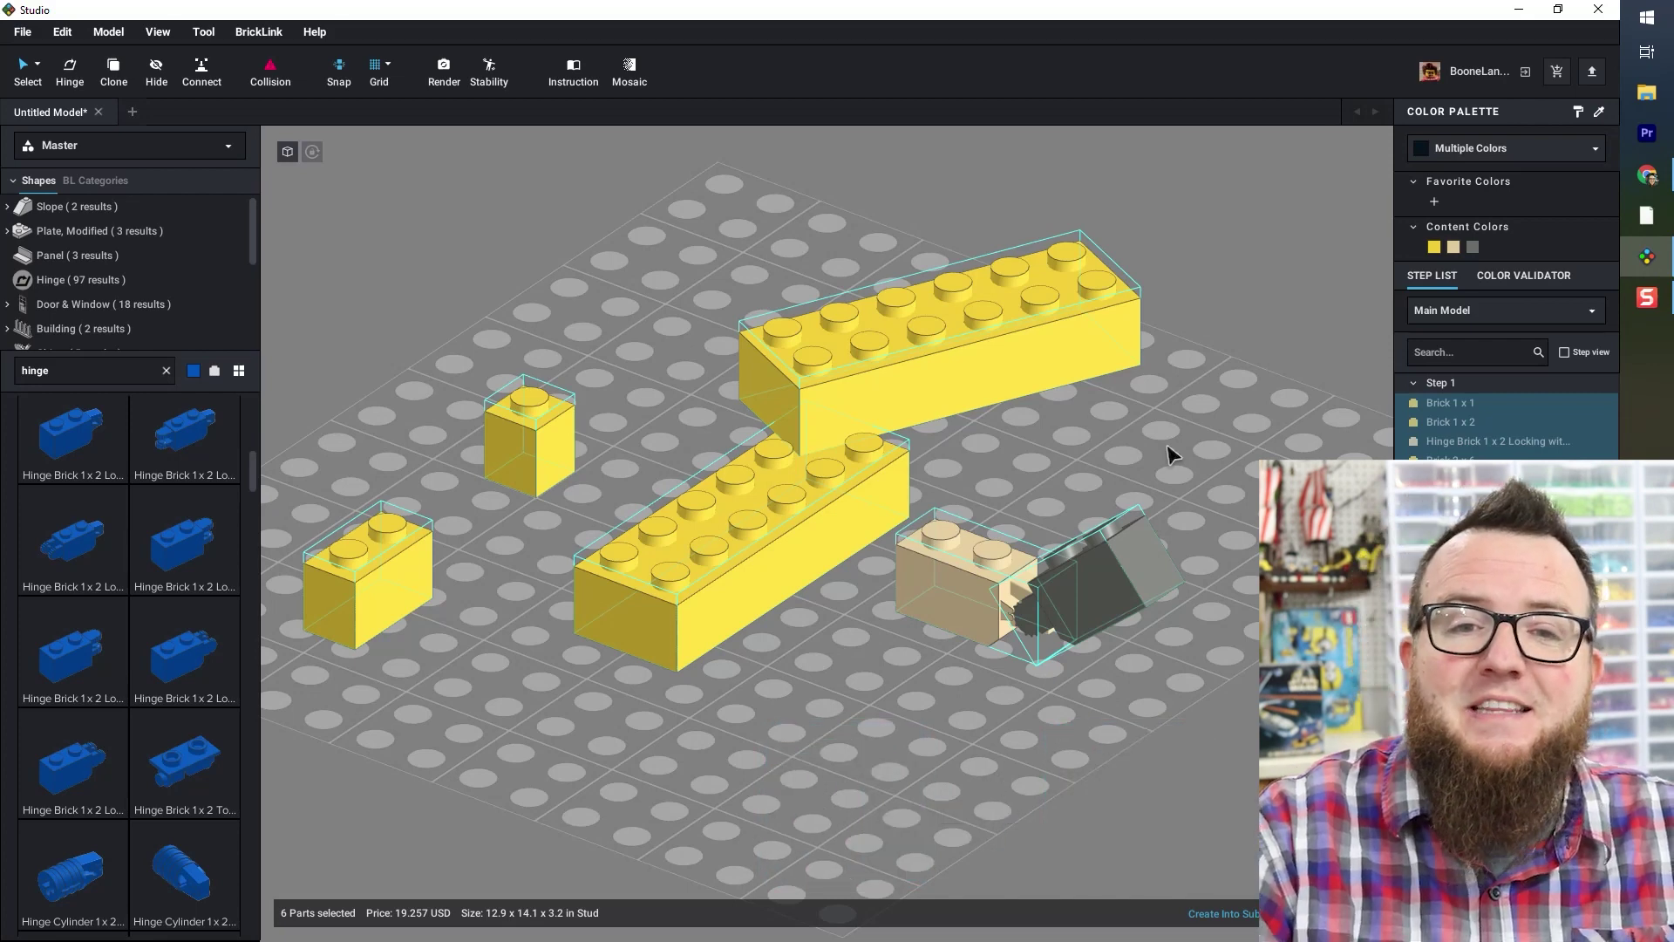
- Delete every part from the model and set the catalogue parts colour to Yellow
{"action": "key", "text": "Delete"}
{"action": "right_click_drag", "start_coordinate": [580, 572], "coordinate": [852, 561]}
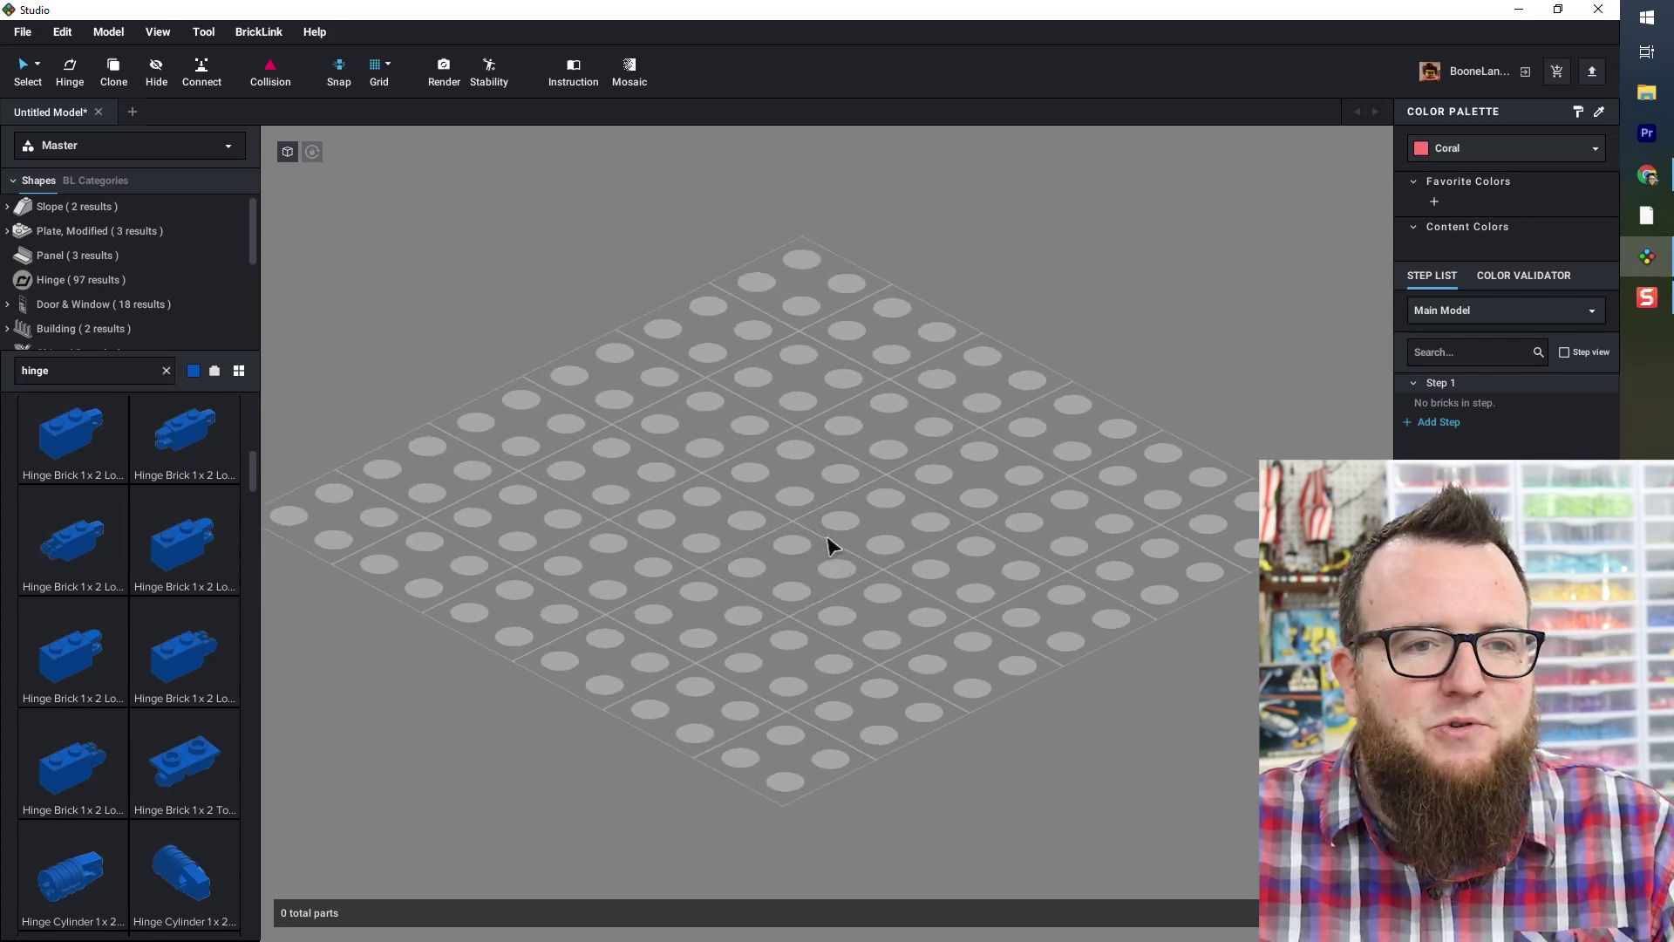
{"action": "left_click", "coordinate": [193, 371]}
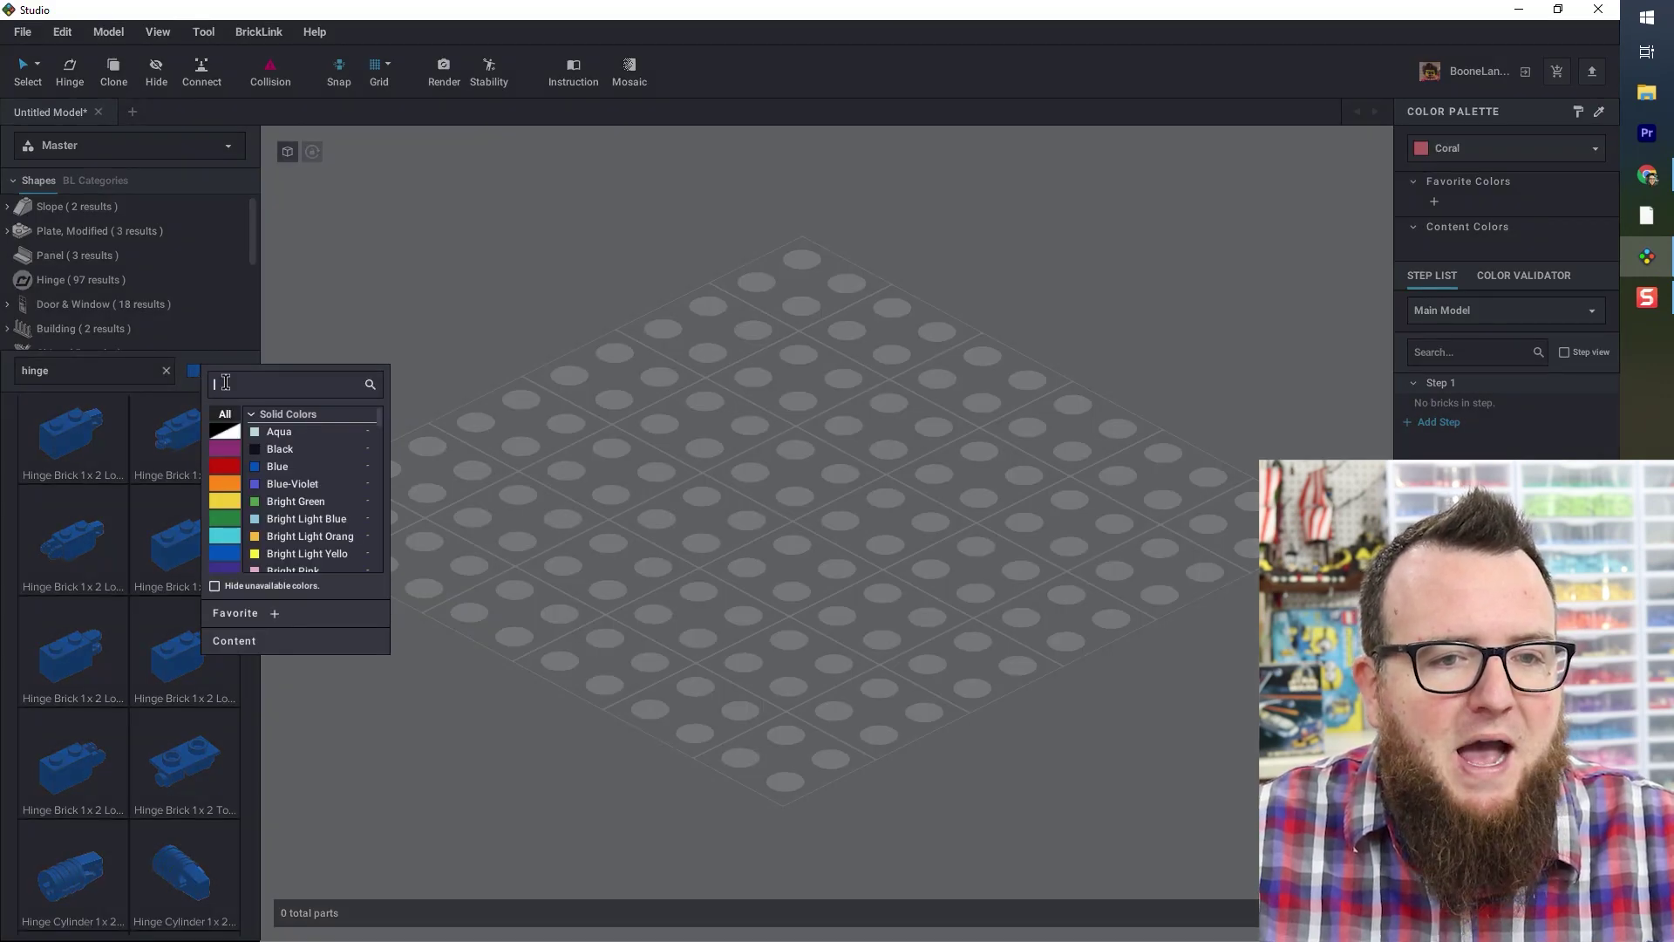
{"action": "left_click", "coordinate": [222, 501]}
{"action": "left_click", "coordinate": [284, 503]}
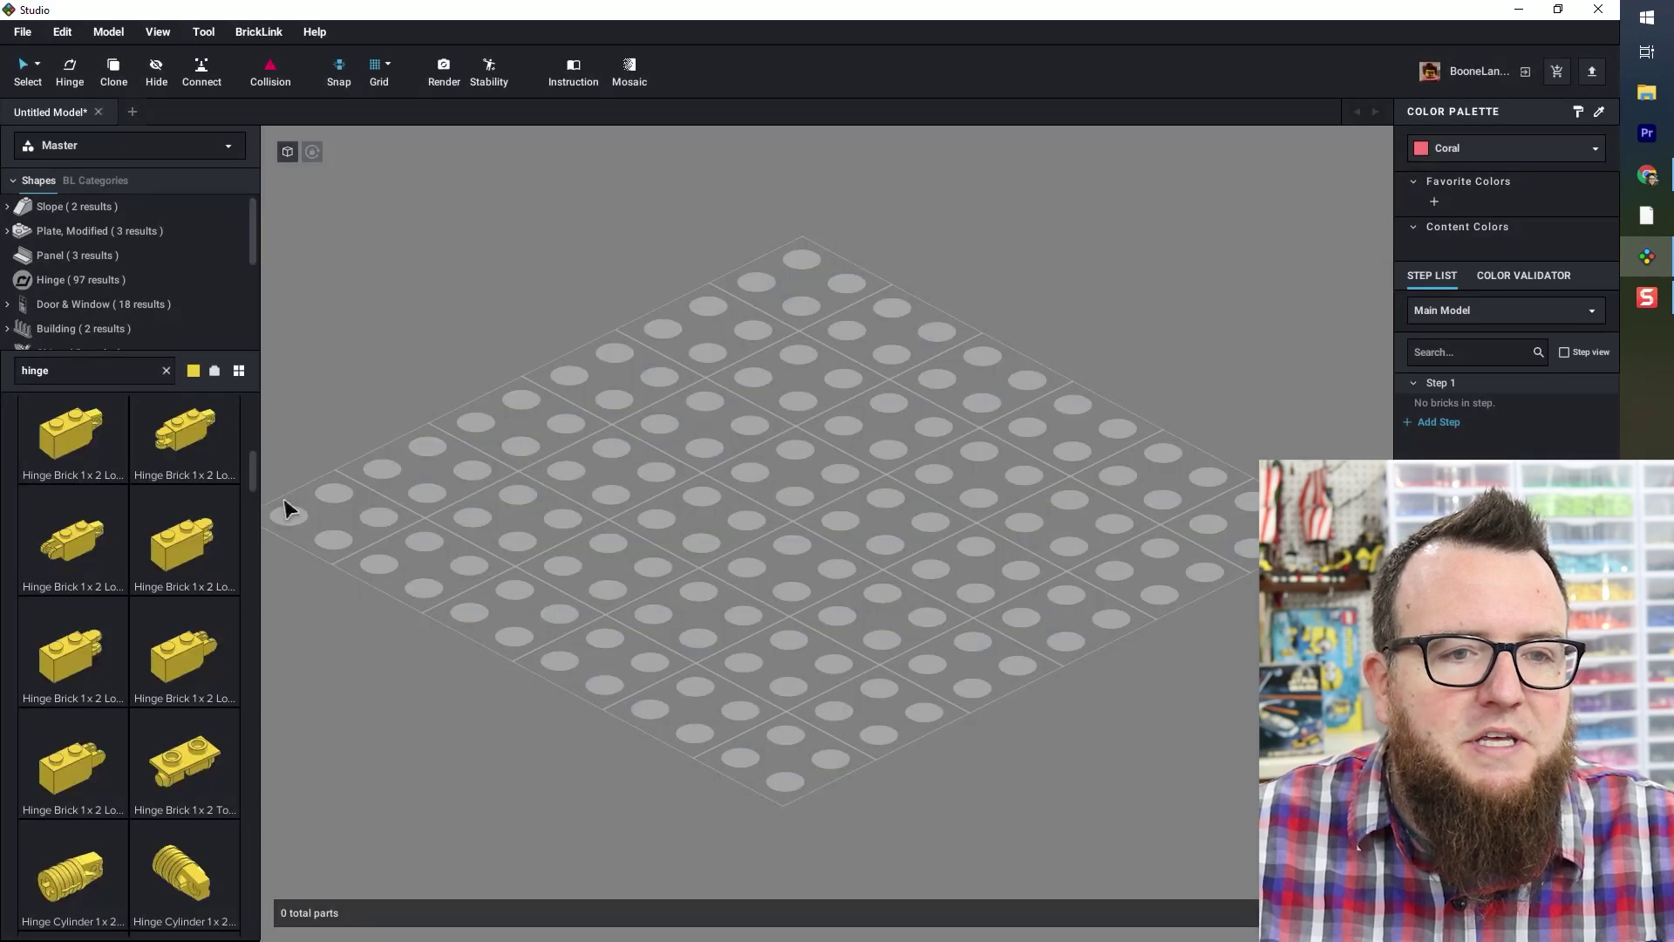
- Tick Hide unavailable colors for catalogue parts and select the old 'hinge' search text
{"action": "left_click", "coordinate": [193, 371]}
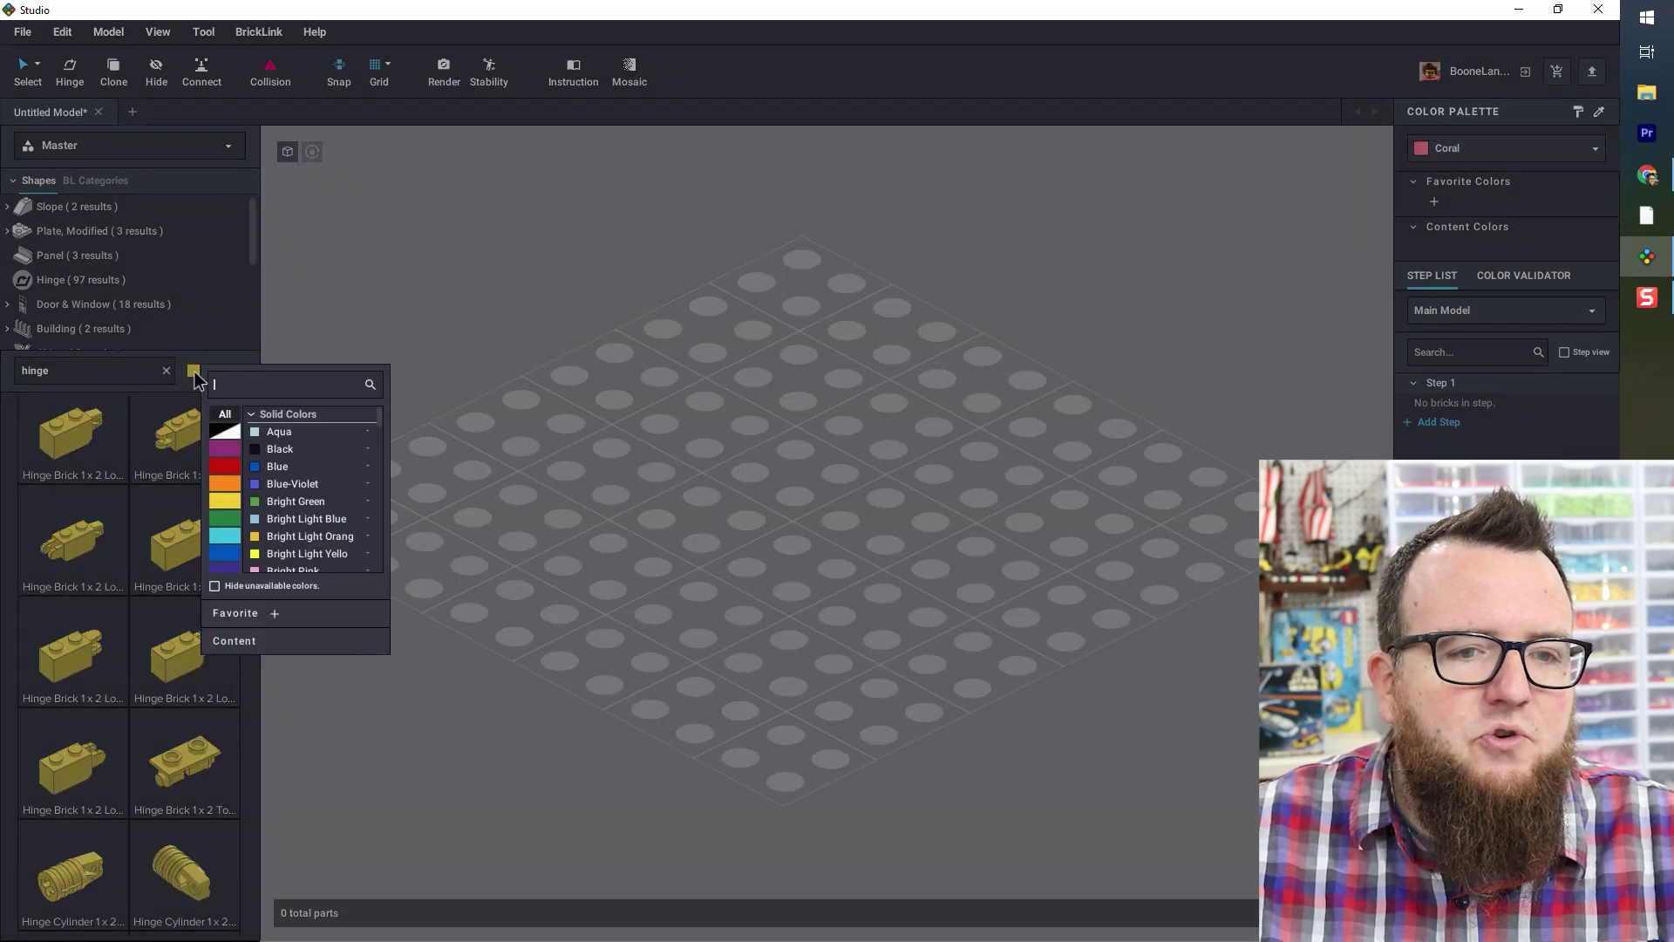
{"action": "left_click", "coordinate": [217, 587]}
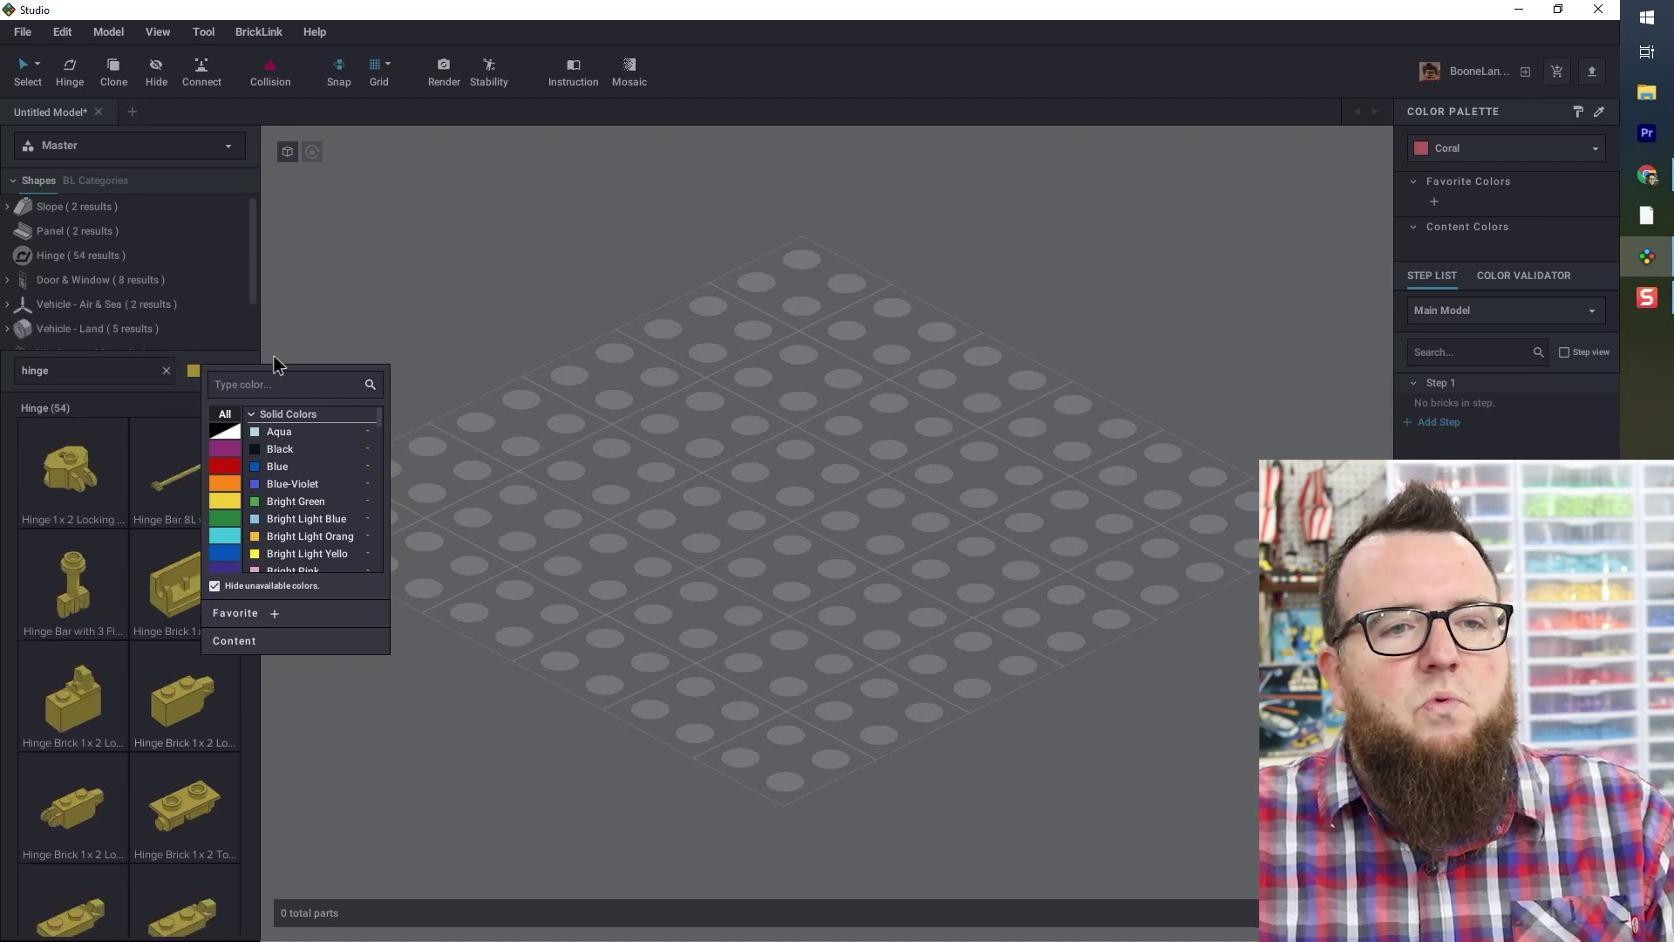
{"action": "left_click", "coordinate": [233, 358]}
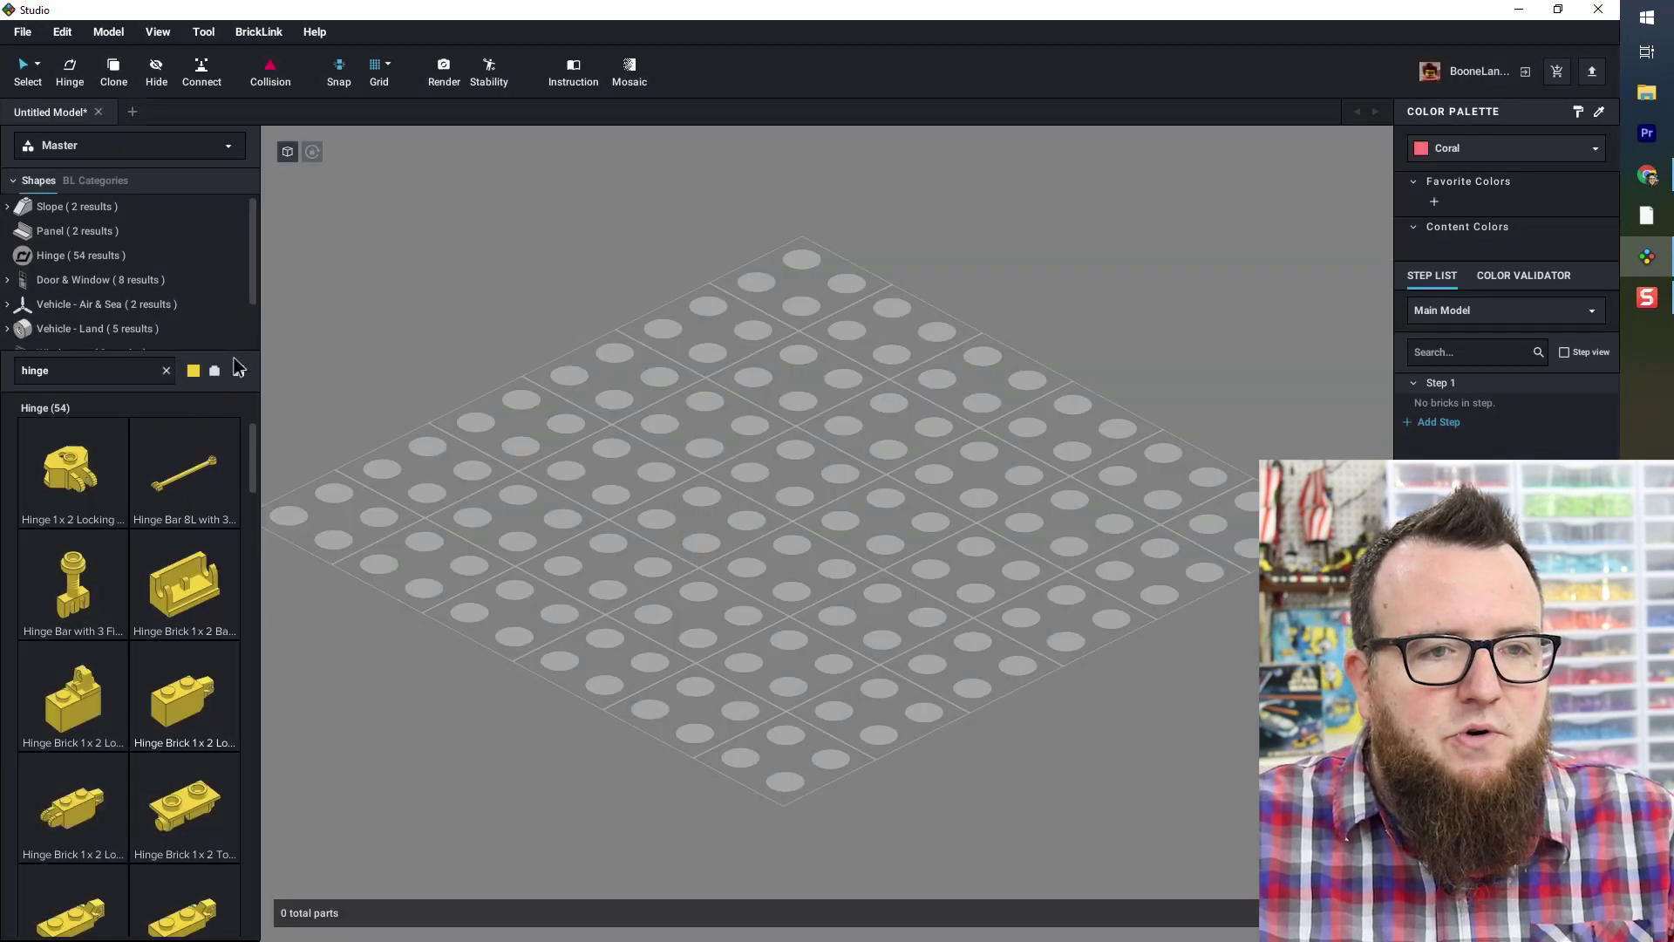
{"action": "double_click", "coordinate": [97, 377]}
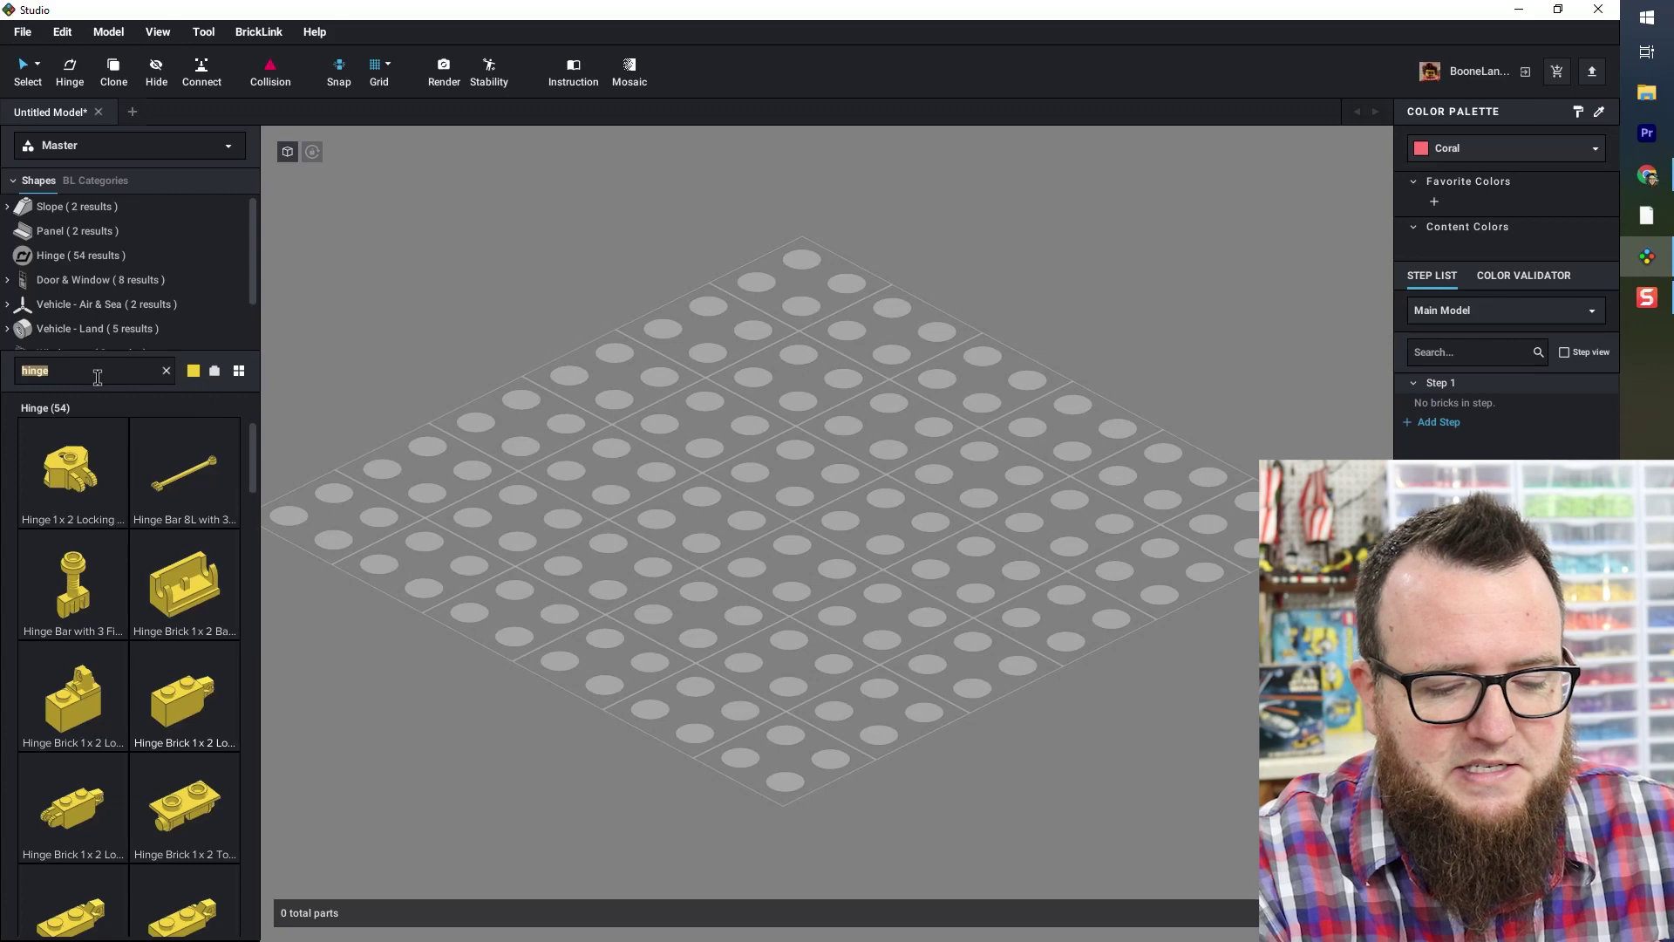
- Search '6x6 plate' and place a yellow Plate 6 x 6 at the baseplate's centre
{"action": "type", "text": "6x6"}
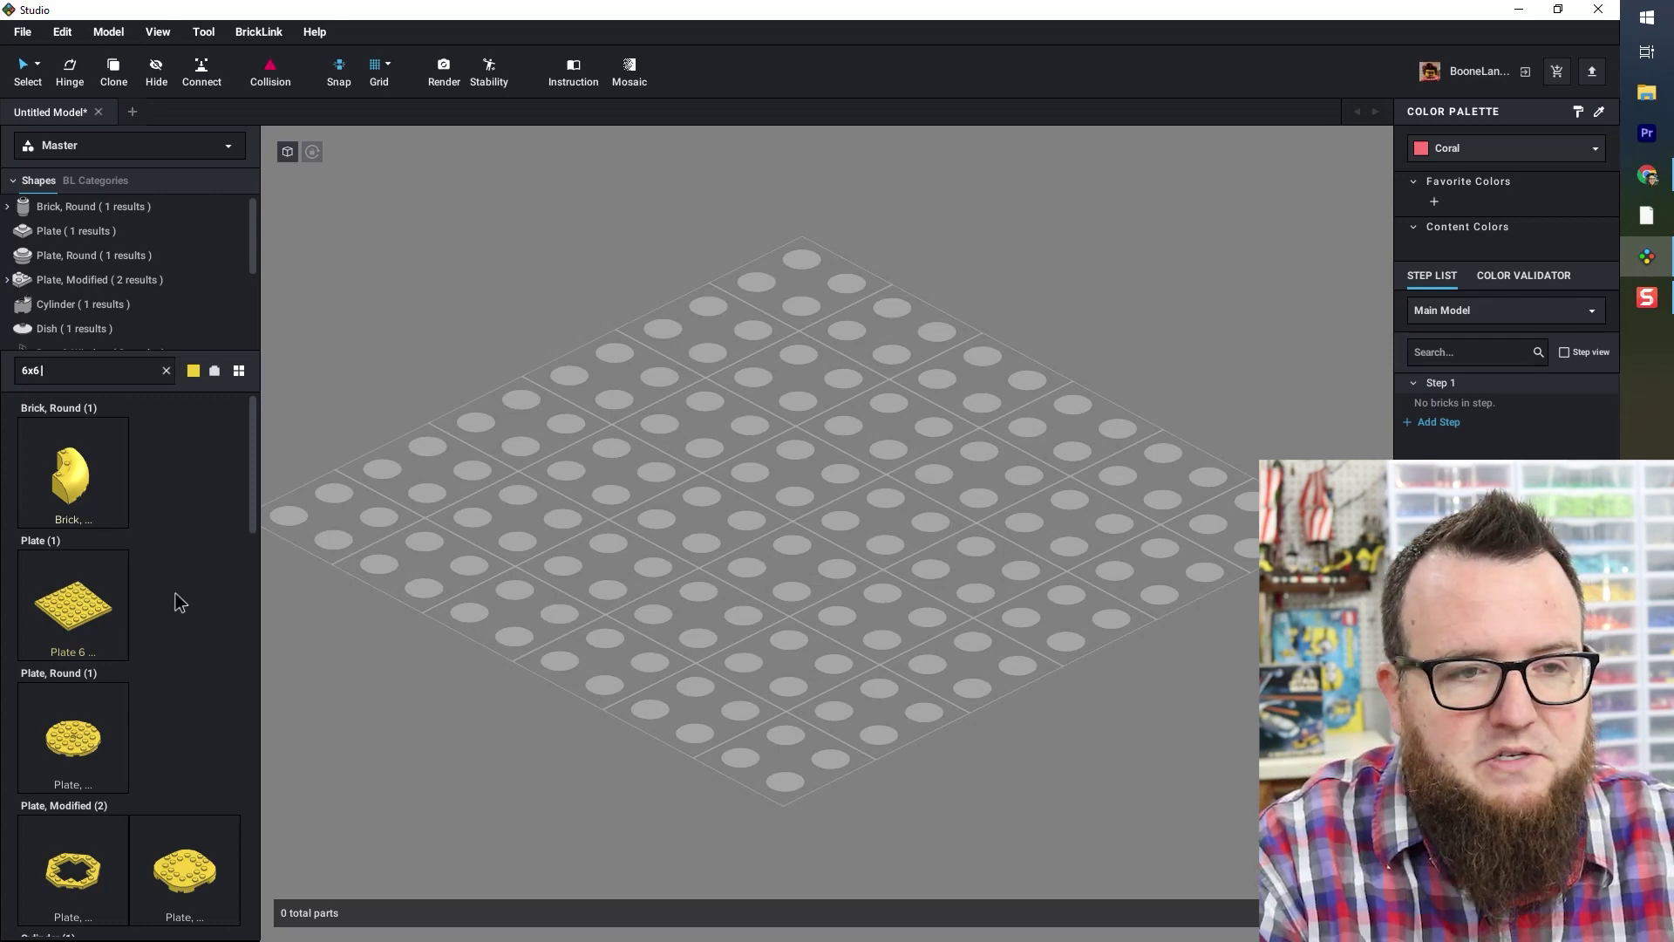
{"action": "type", "text": "pla"}
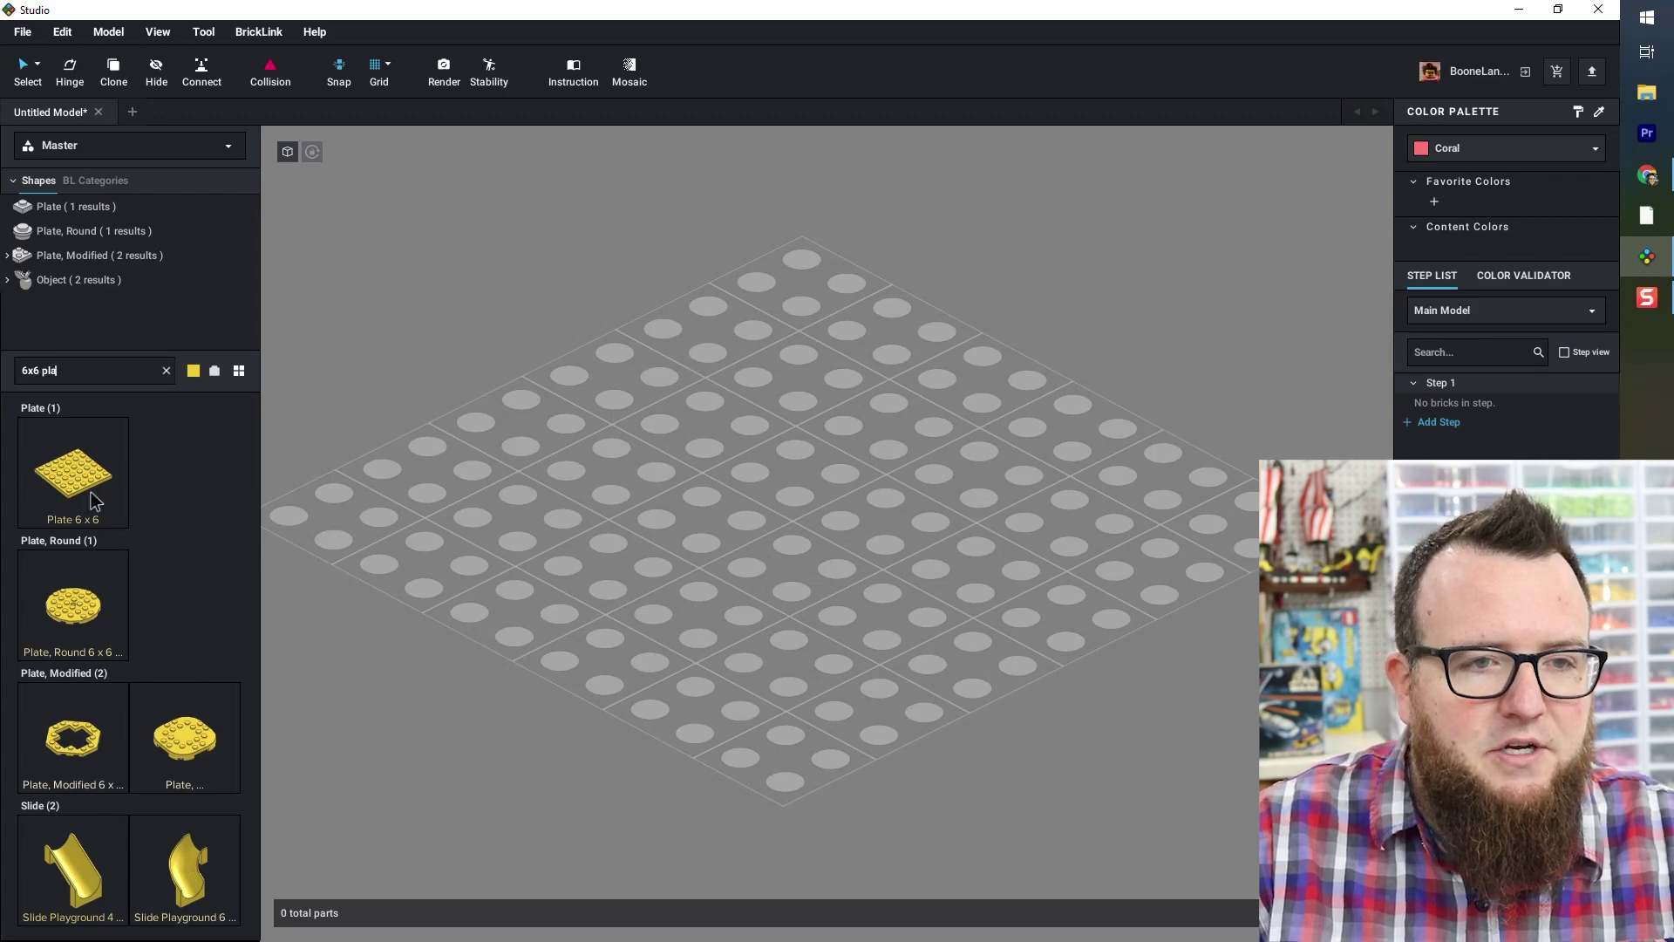
{"action": "type", "text": "te"}
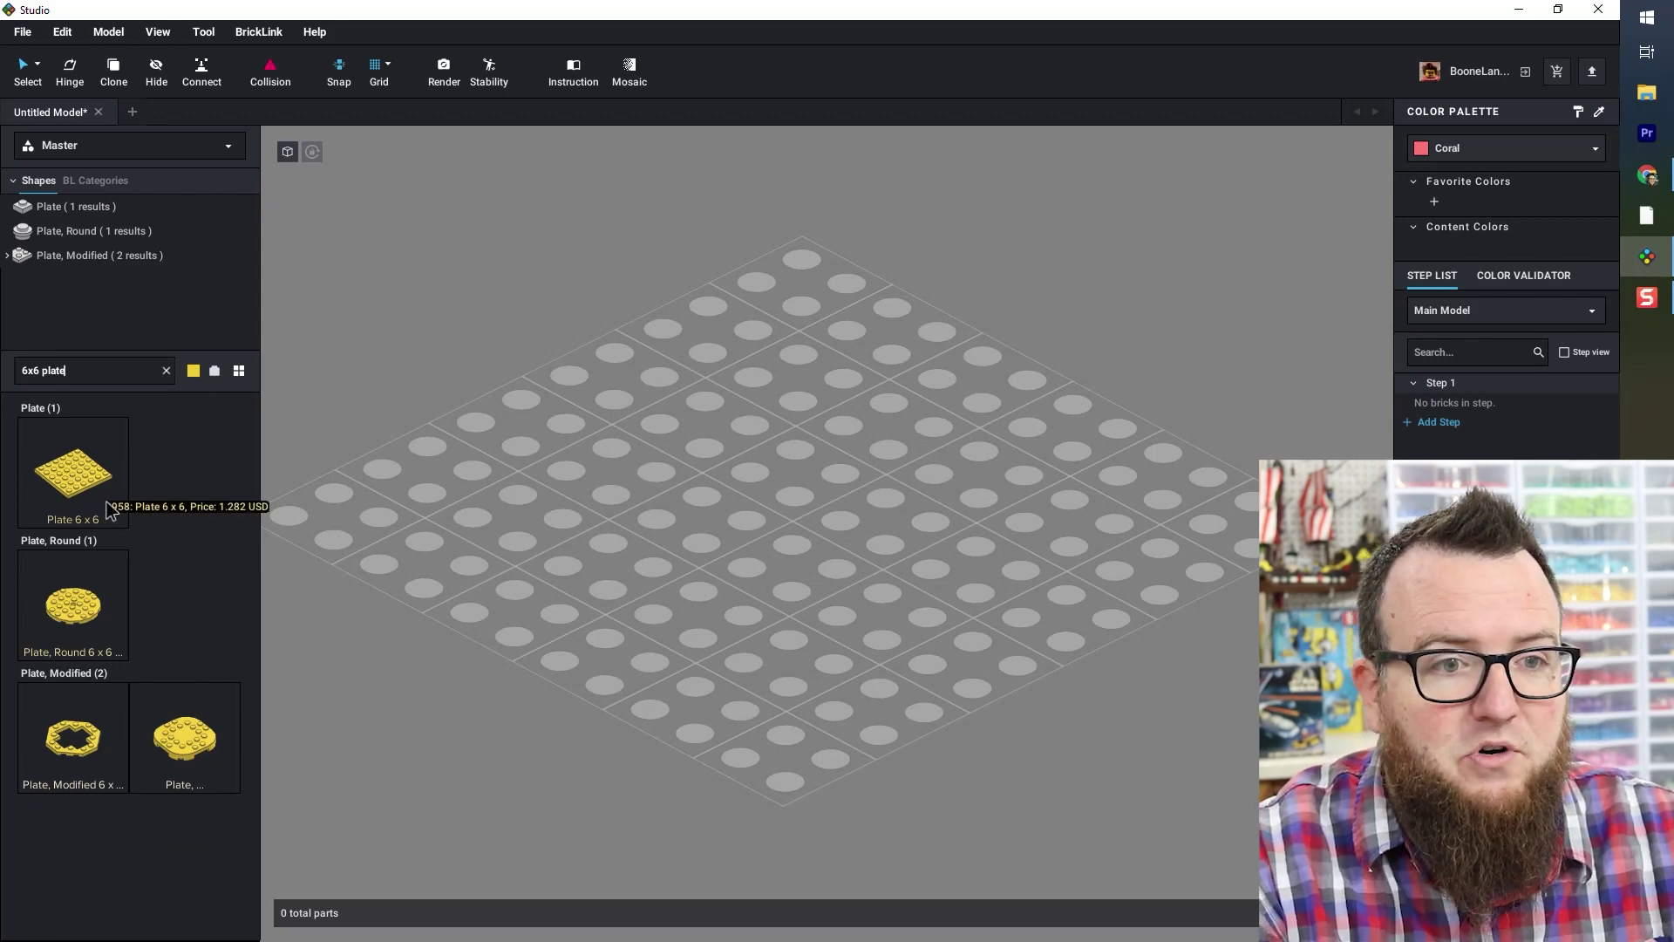
{"action": "type", "text": " round"}
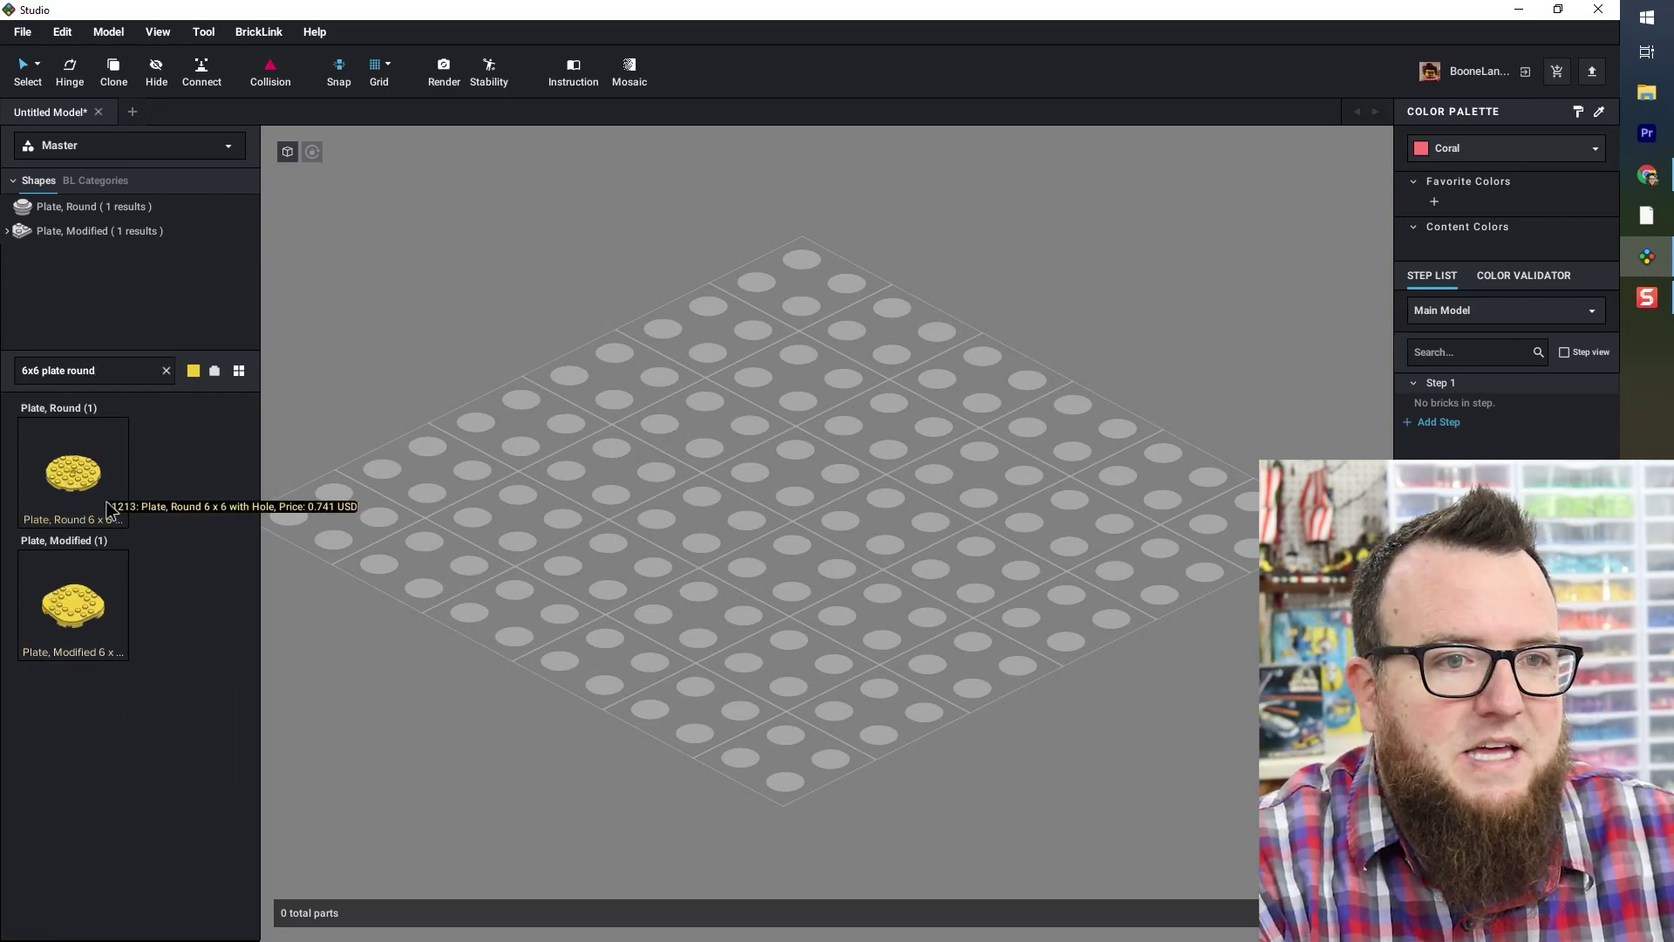
{"action": "key", "text": "BackSpace"}
{"action": "key", "text": "BackSpace"}
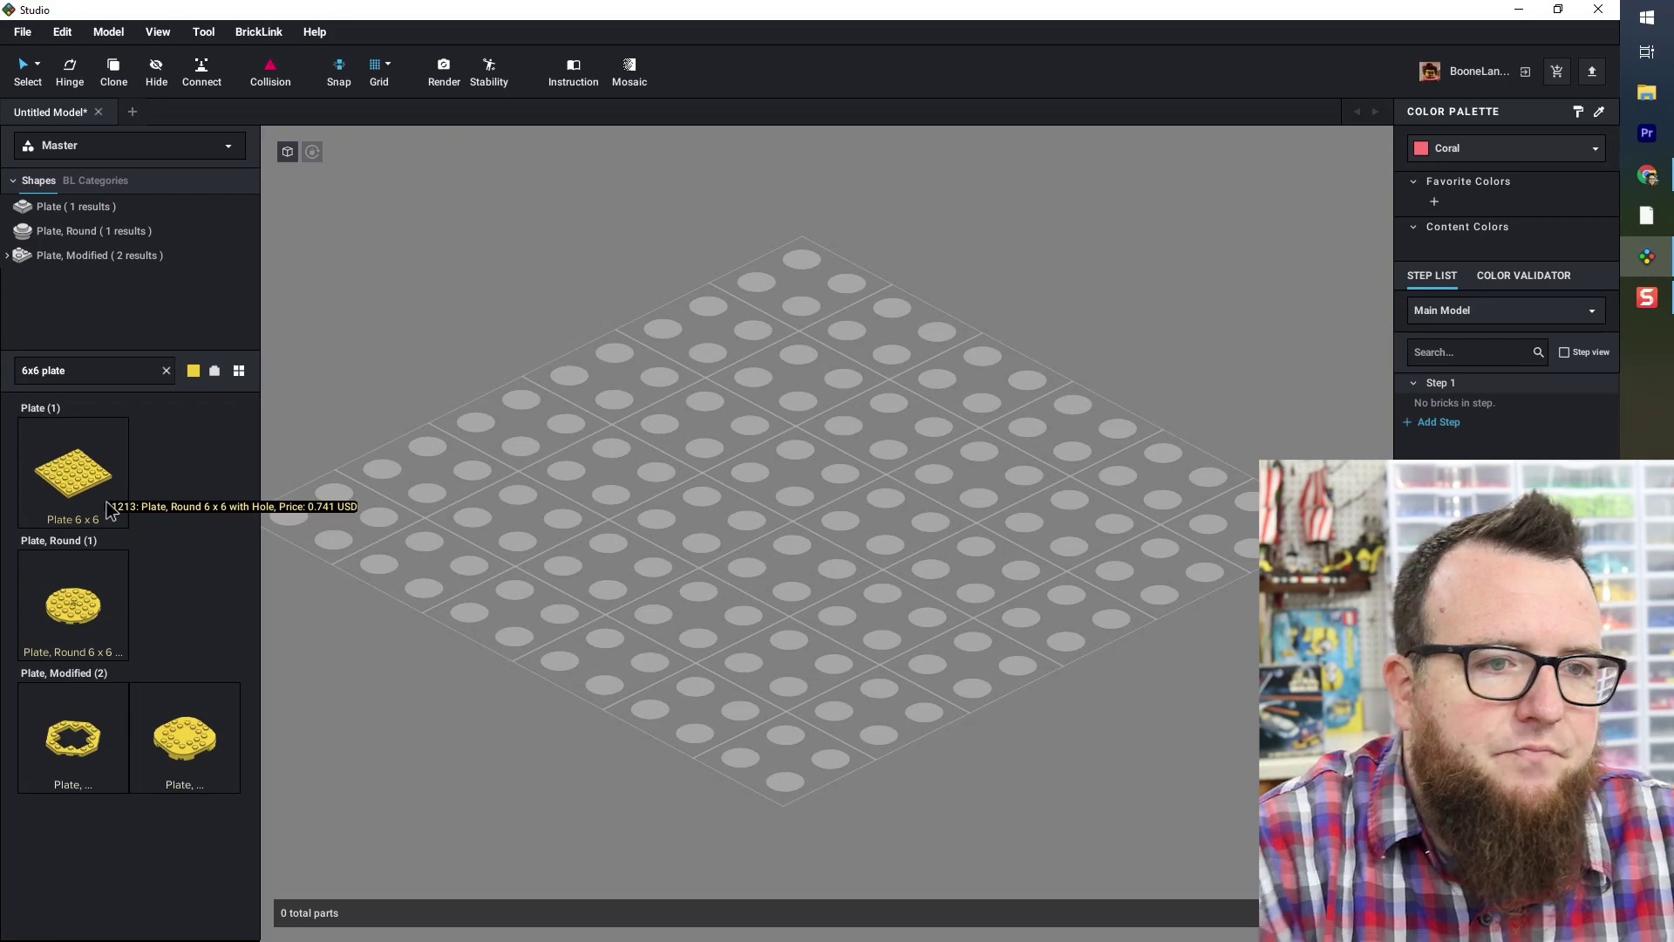
{"action": "left_click_drag", "start_coordinate": [86, 469], "coordinate": [801, 516]}
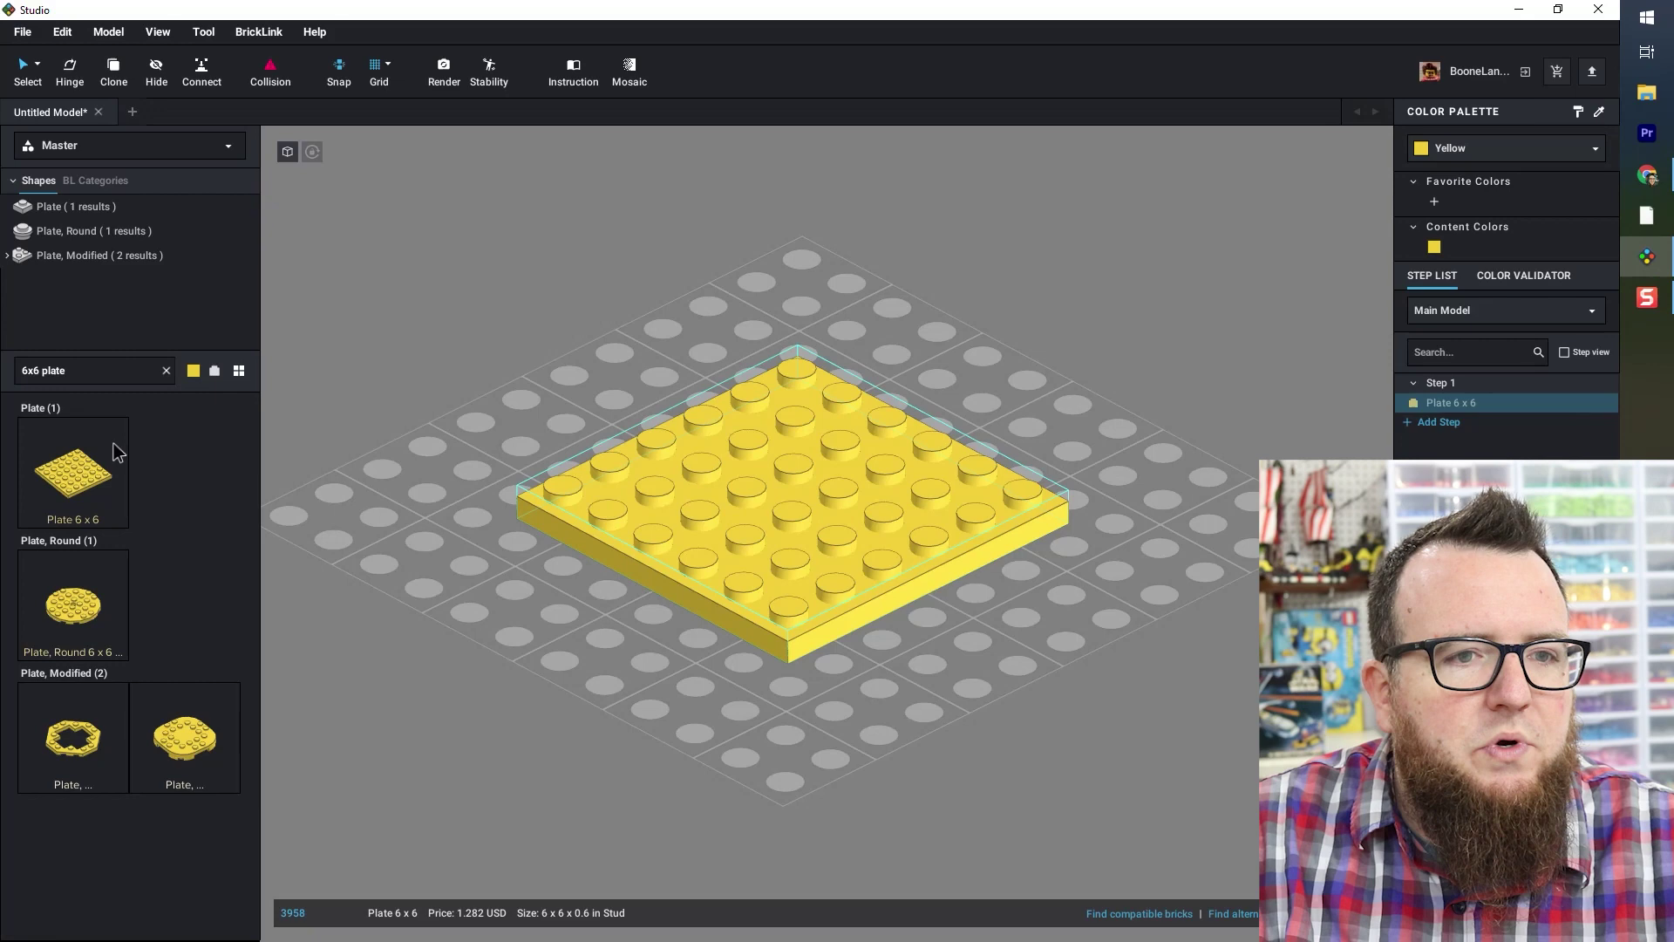
- Search '1x' and place a yellow 1x4 brick along the plate's edge
{"action": "triple_click", "coordinate": [130, 375]}
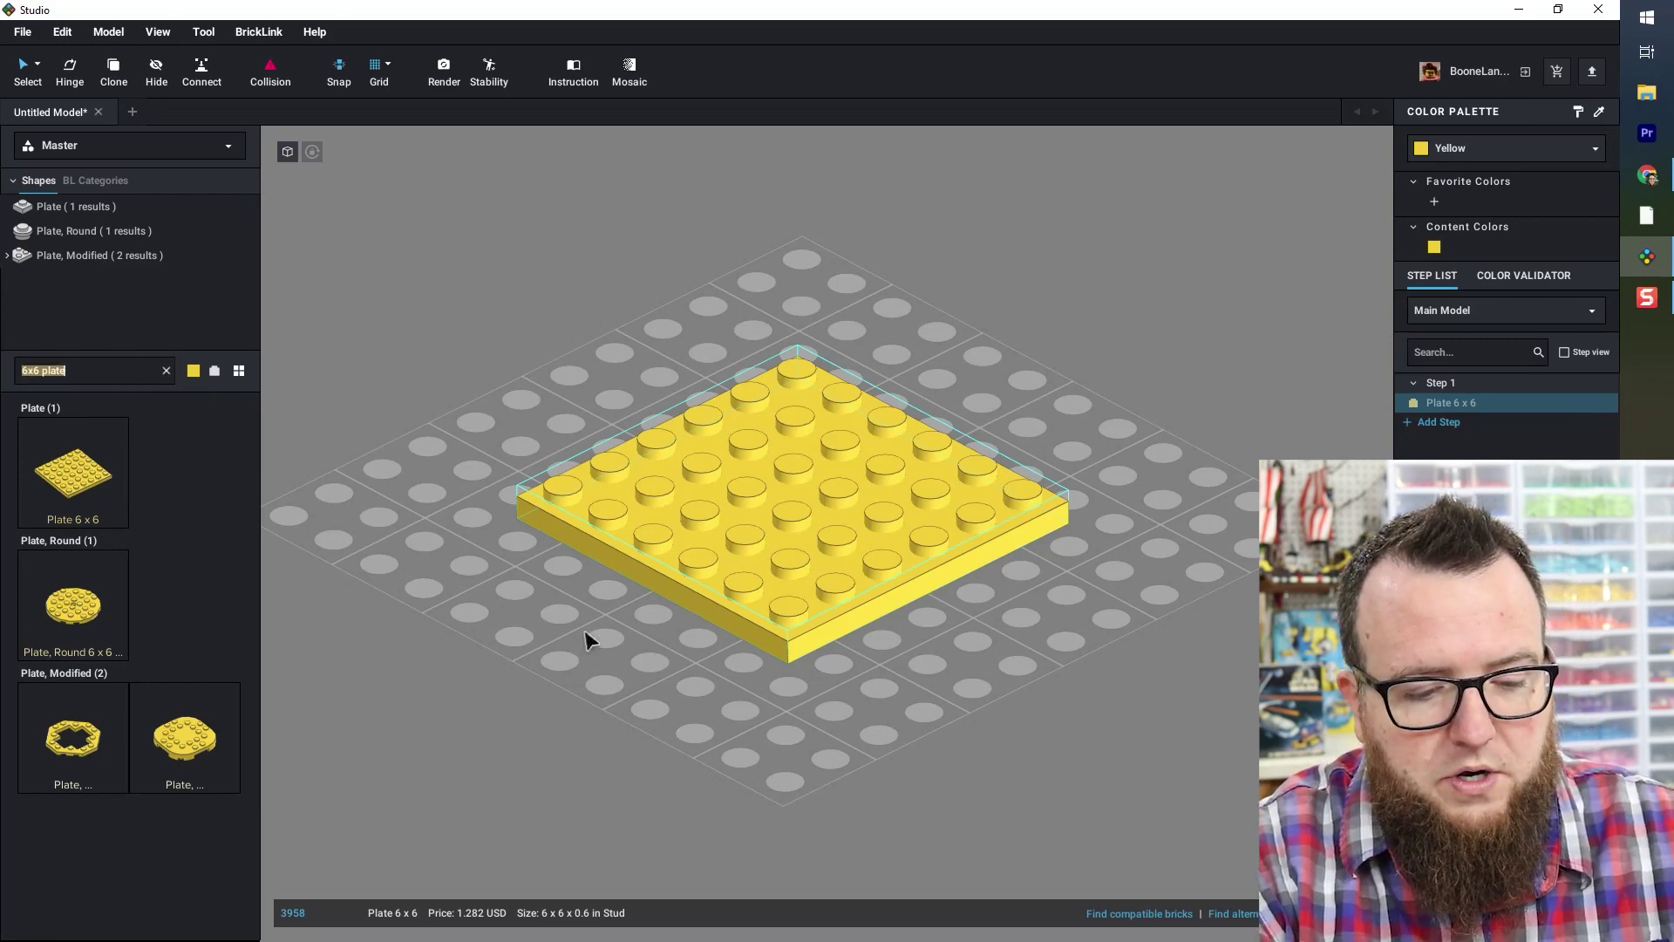
{"action": "type", "text": "1x4"}
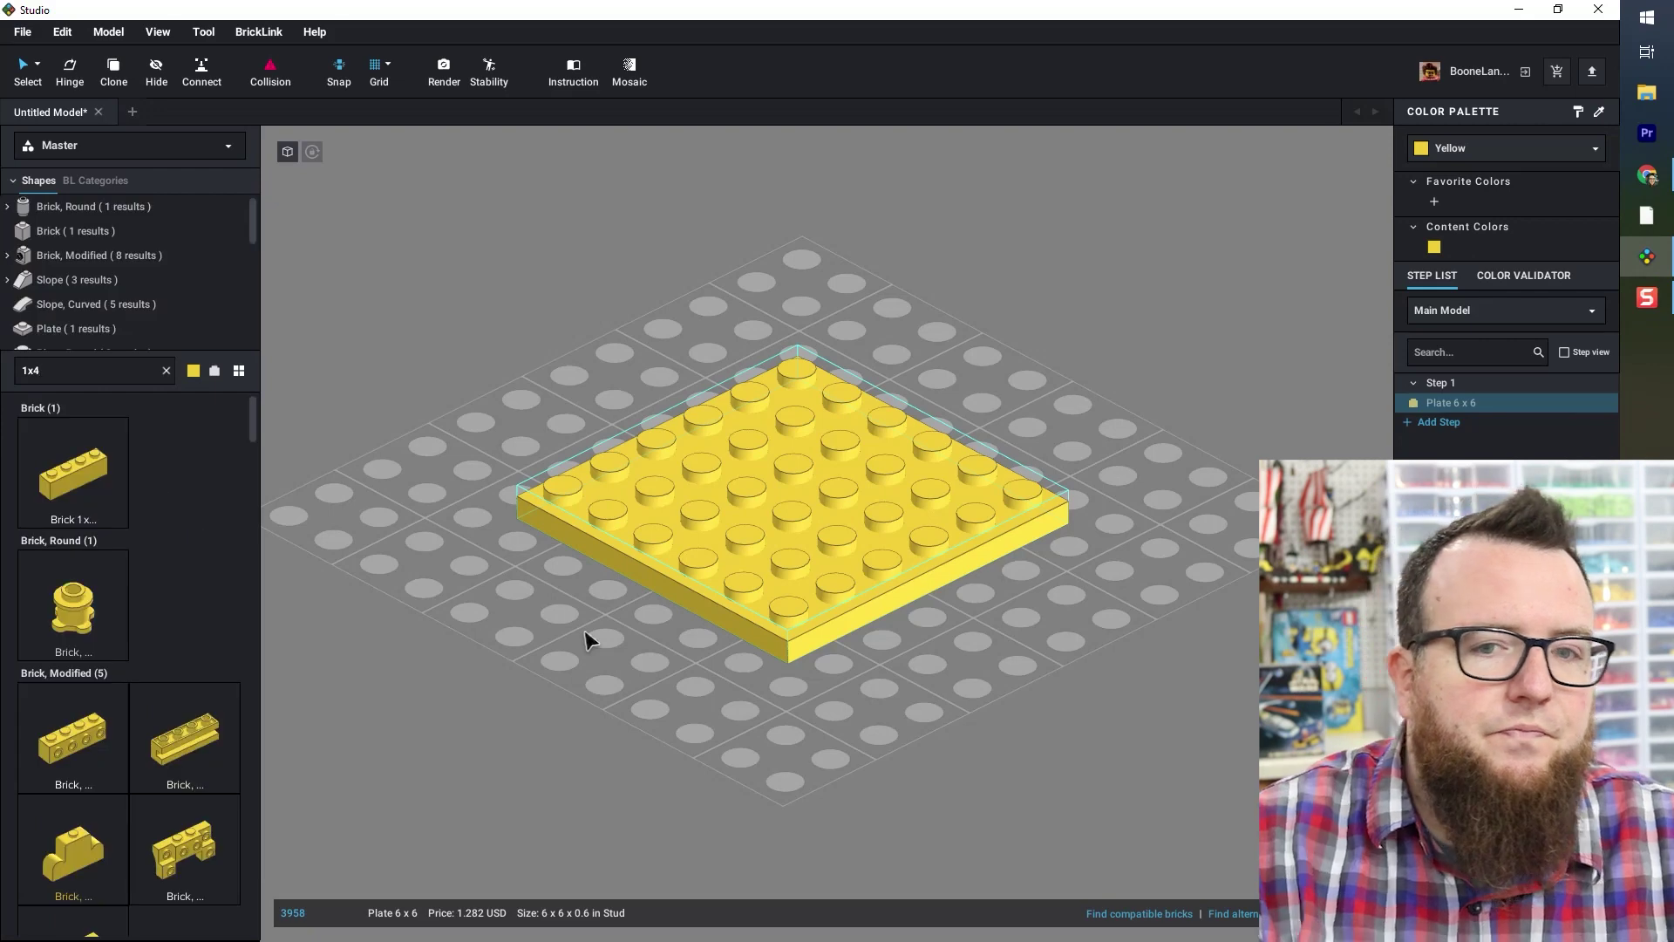
{"action": "left_click_drag", "start_coordinate": [69, 466], "coordinate": [907, 506]}
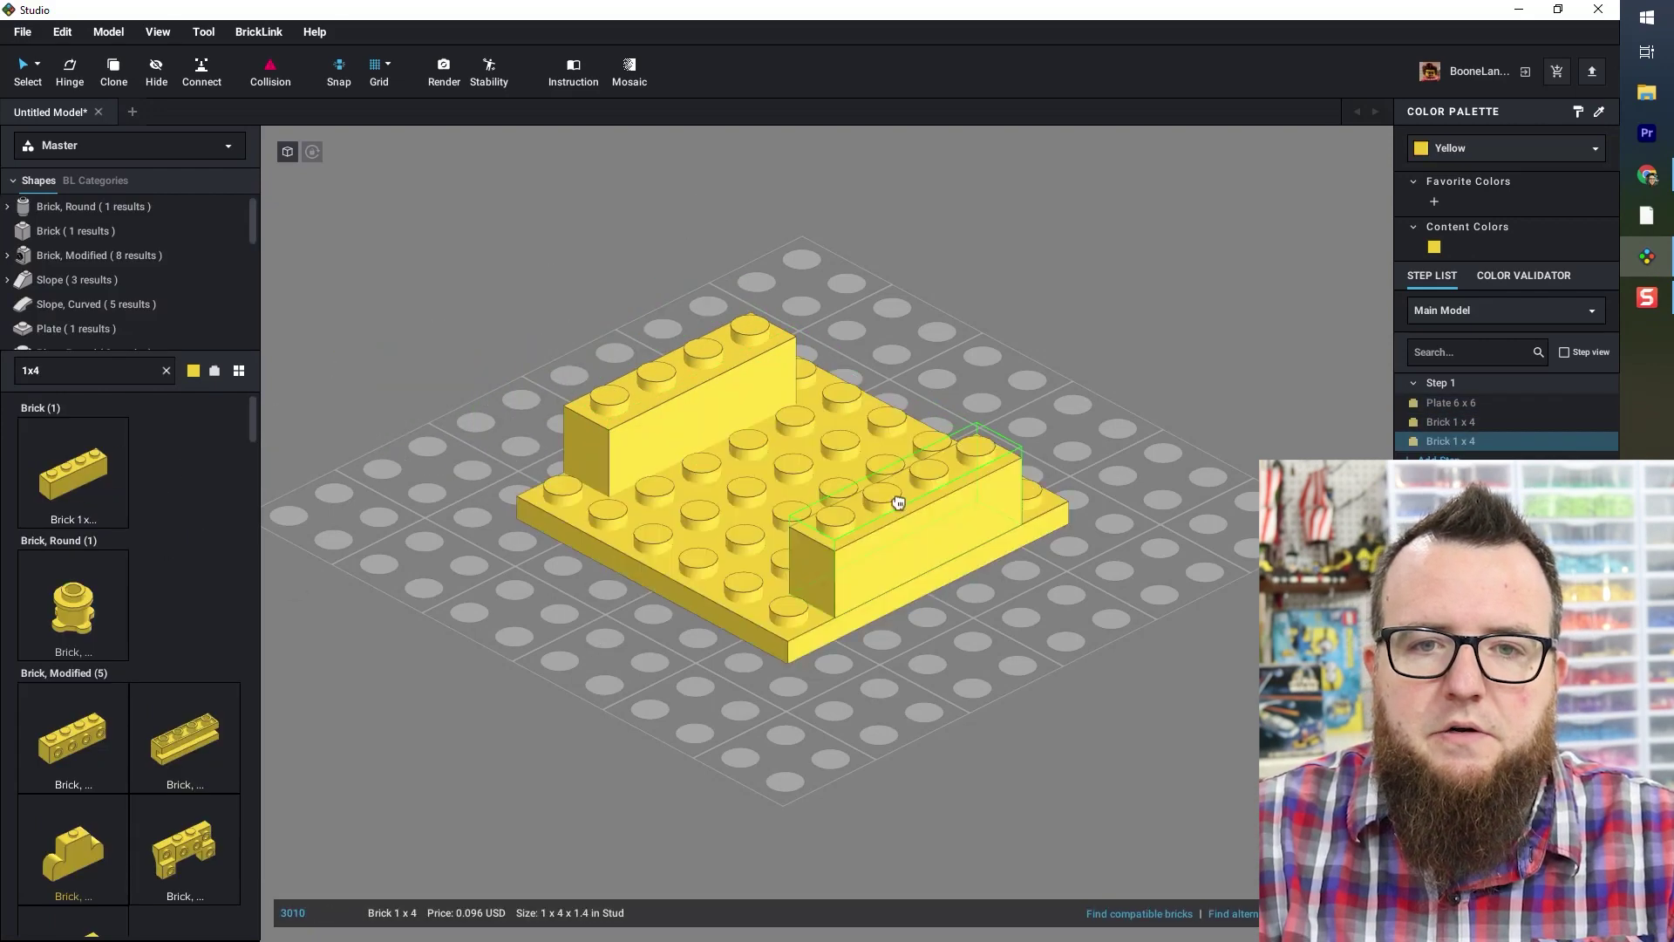
{"action": "key", "text": "Escape"}
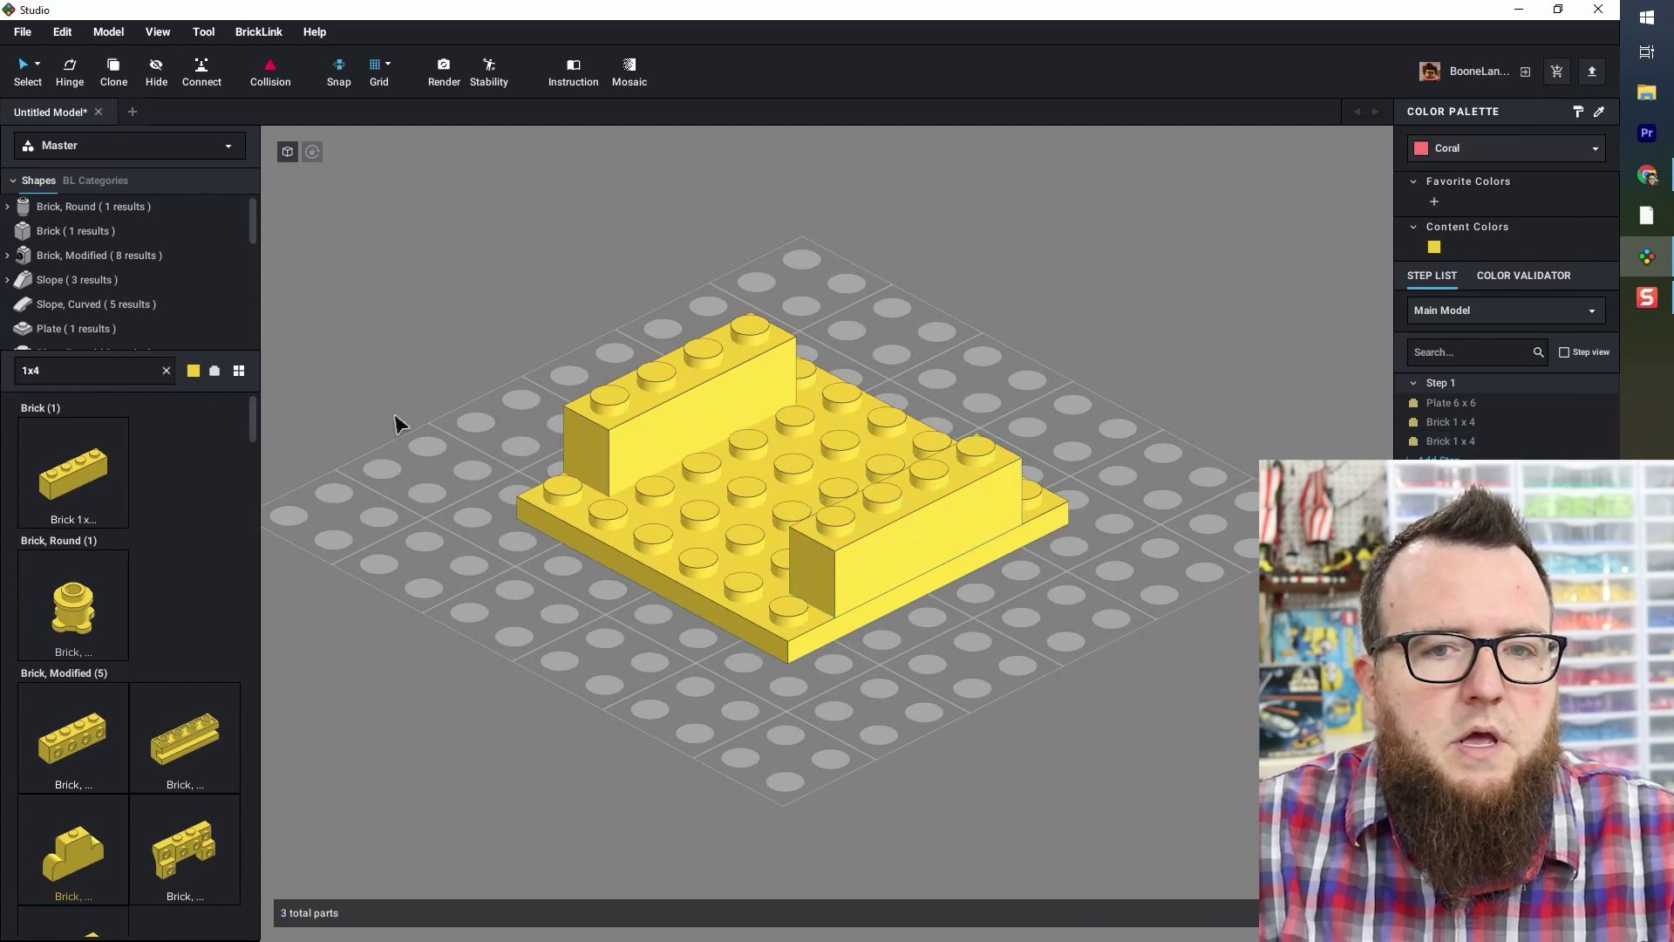
- Search '1x6' and position 1x6 bricks on the front-right edge to close the square wall
{"action": "left_click", "coordinate": [82, 370]}
{"action": "type", "text": "1x6"}
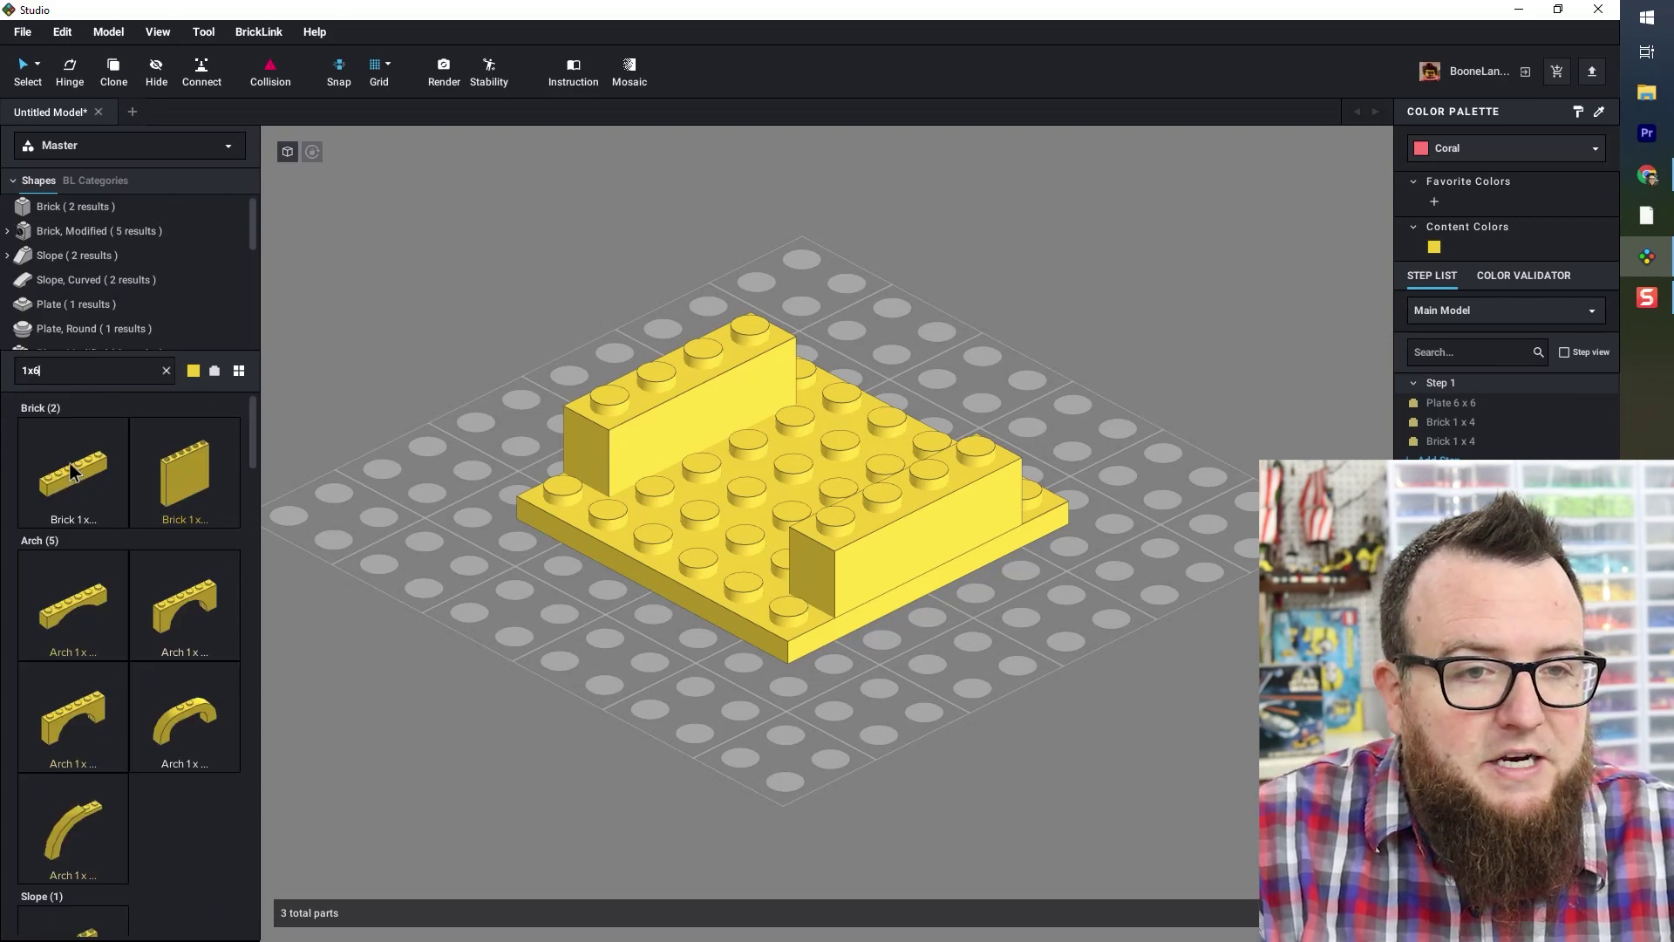
{"action": "left_click_drag", "start_coordinate": [73, 472], "coordinate": [955, 273]}
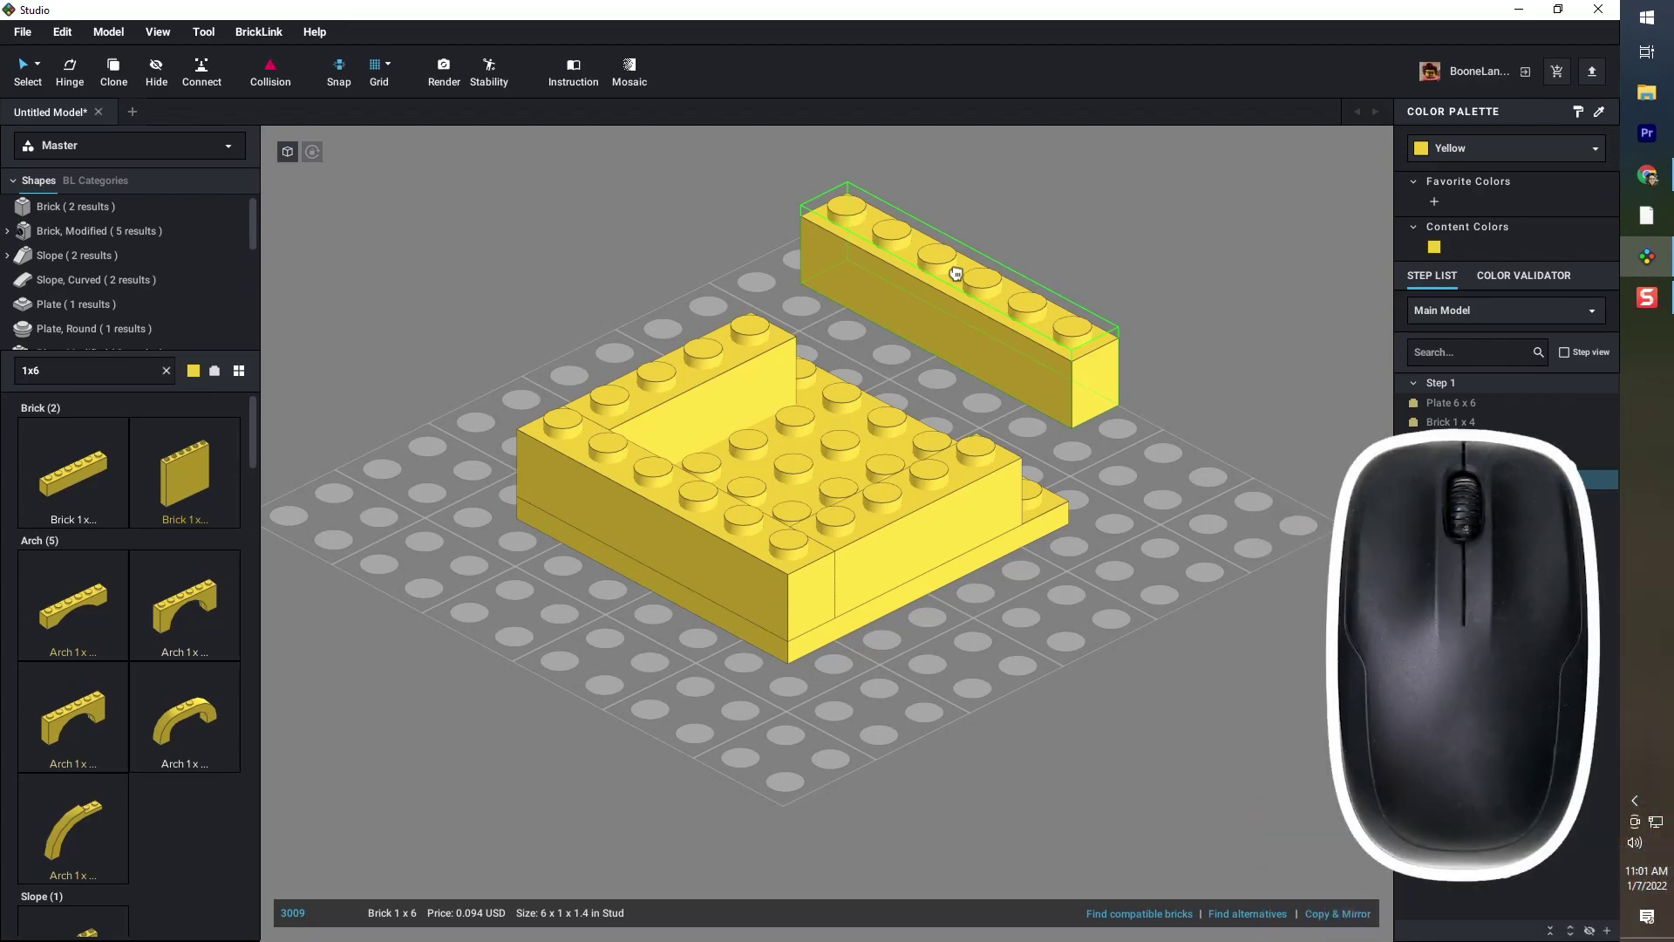
{"action": "right_click_drag", "start_coordinate": [956, 274], "coordinate": [870, 335]}
{"action": "left_click_drag", "start_coordinate": [870, 336], "coordinate": [1063, 681]}
{"action": "key", "text": "Delete"}
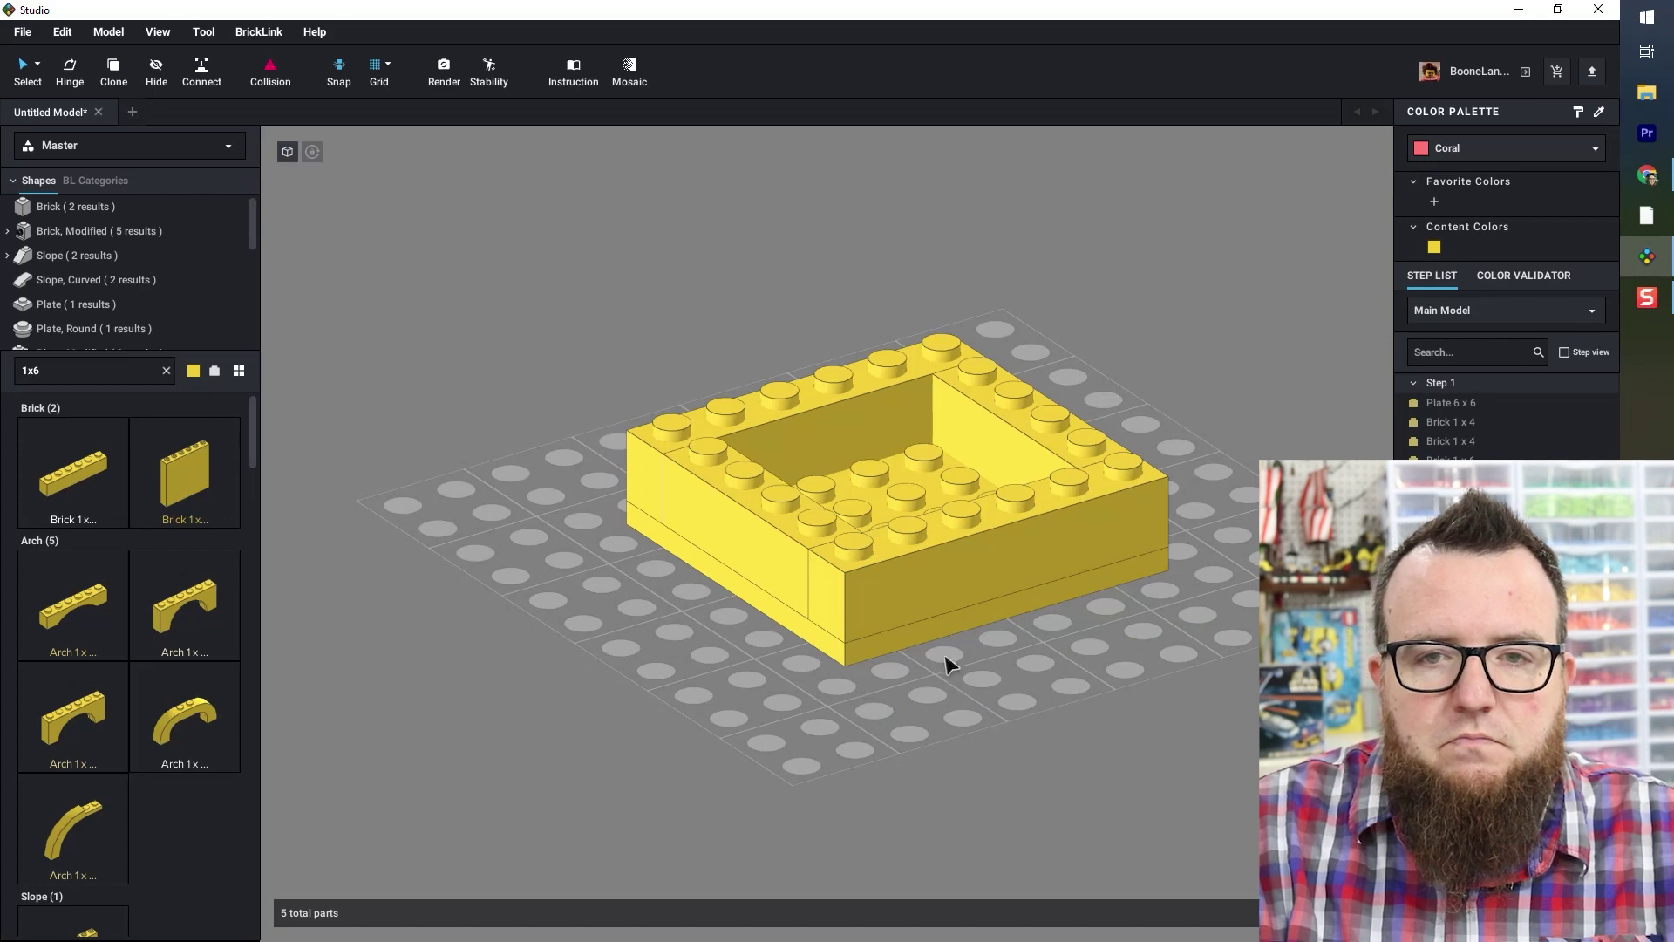
{"action": "right_click_drag", "start_coordinate": [946, 661], "coordinate": [855, 710]}
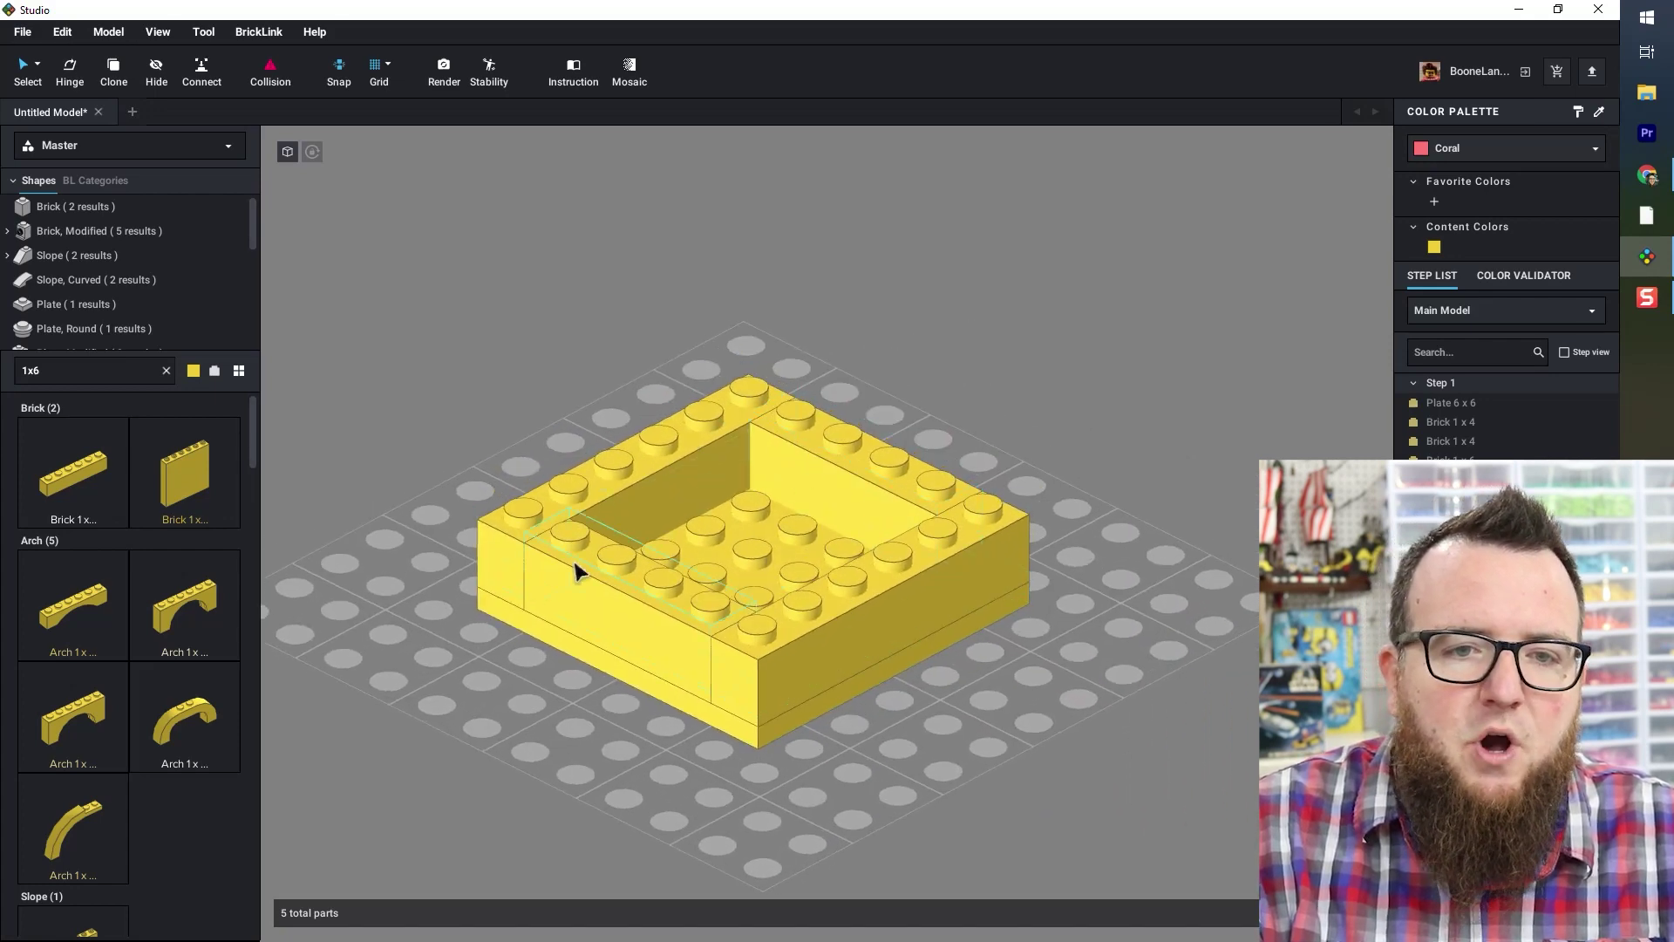
- Select the four wall bricks, clone them with C, and turn the copy a quarter turn
{"action": "left_click", "coordinate": [844, 462]}
{"action": "left_click", "coordinate": [636, 599], "text": "ctrl"}
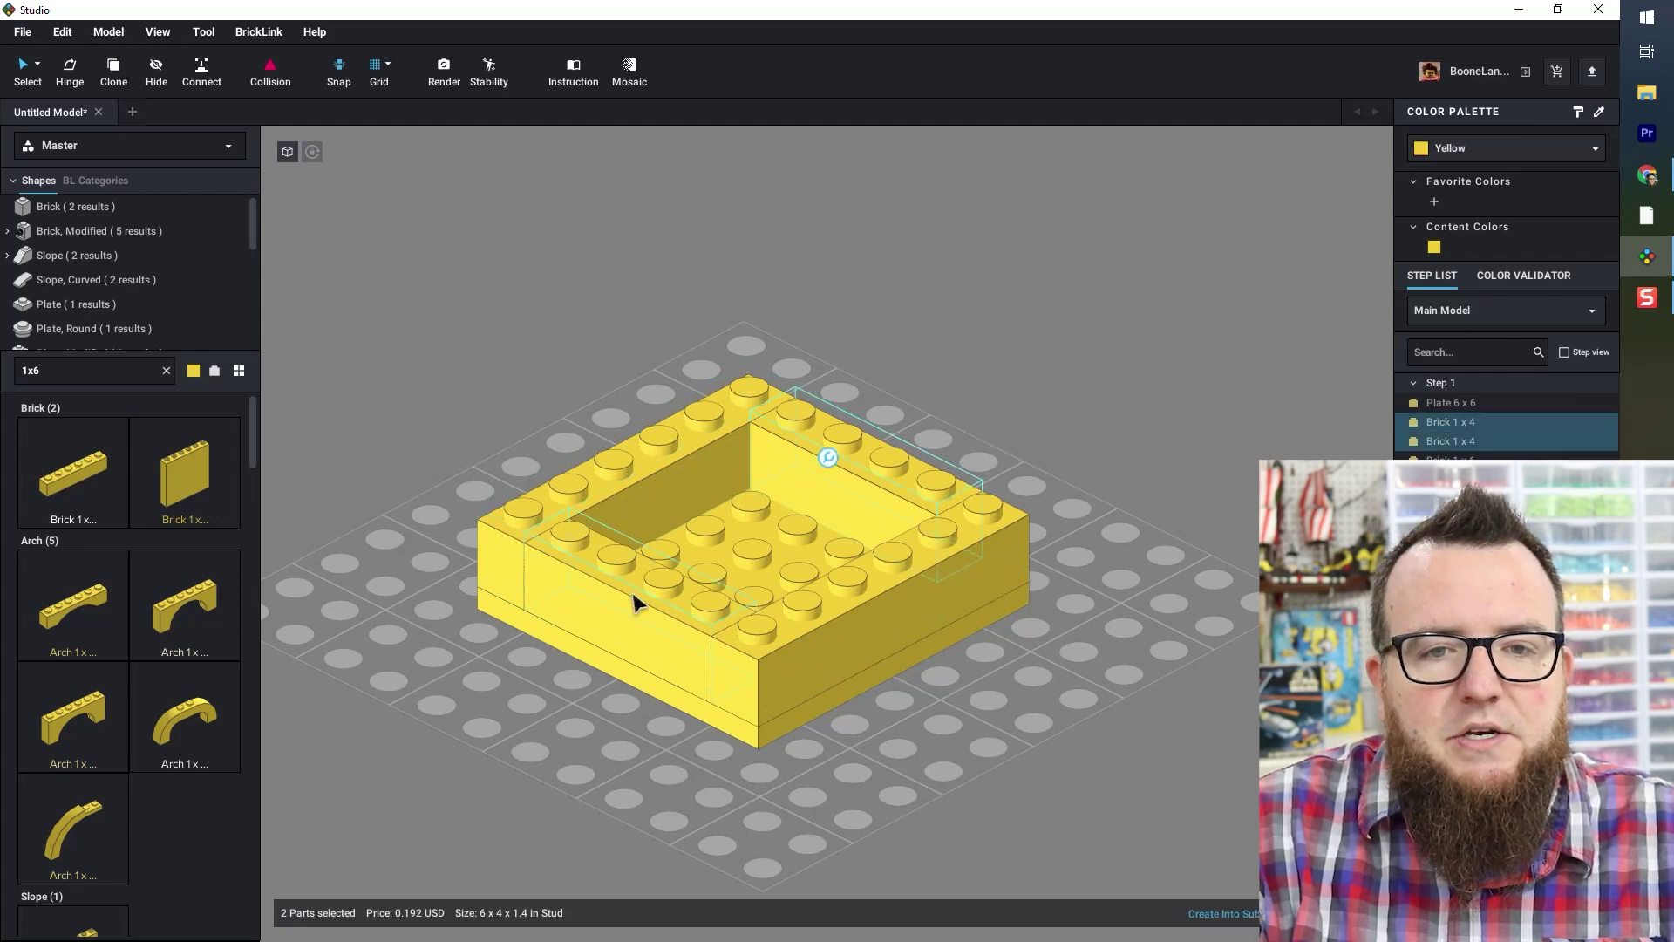
{"action": "left_click", "coordinate": [628, 479], "text": "ctrl"}
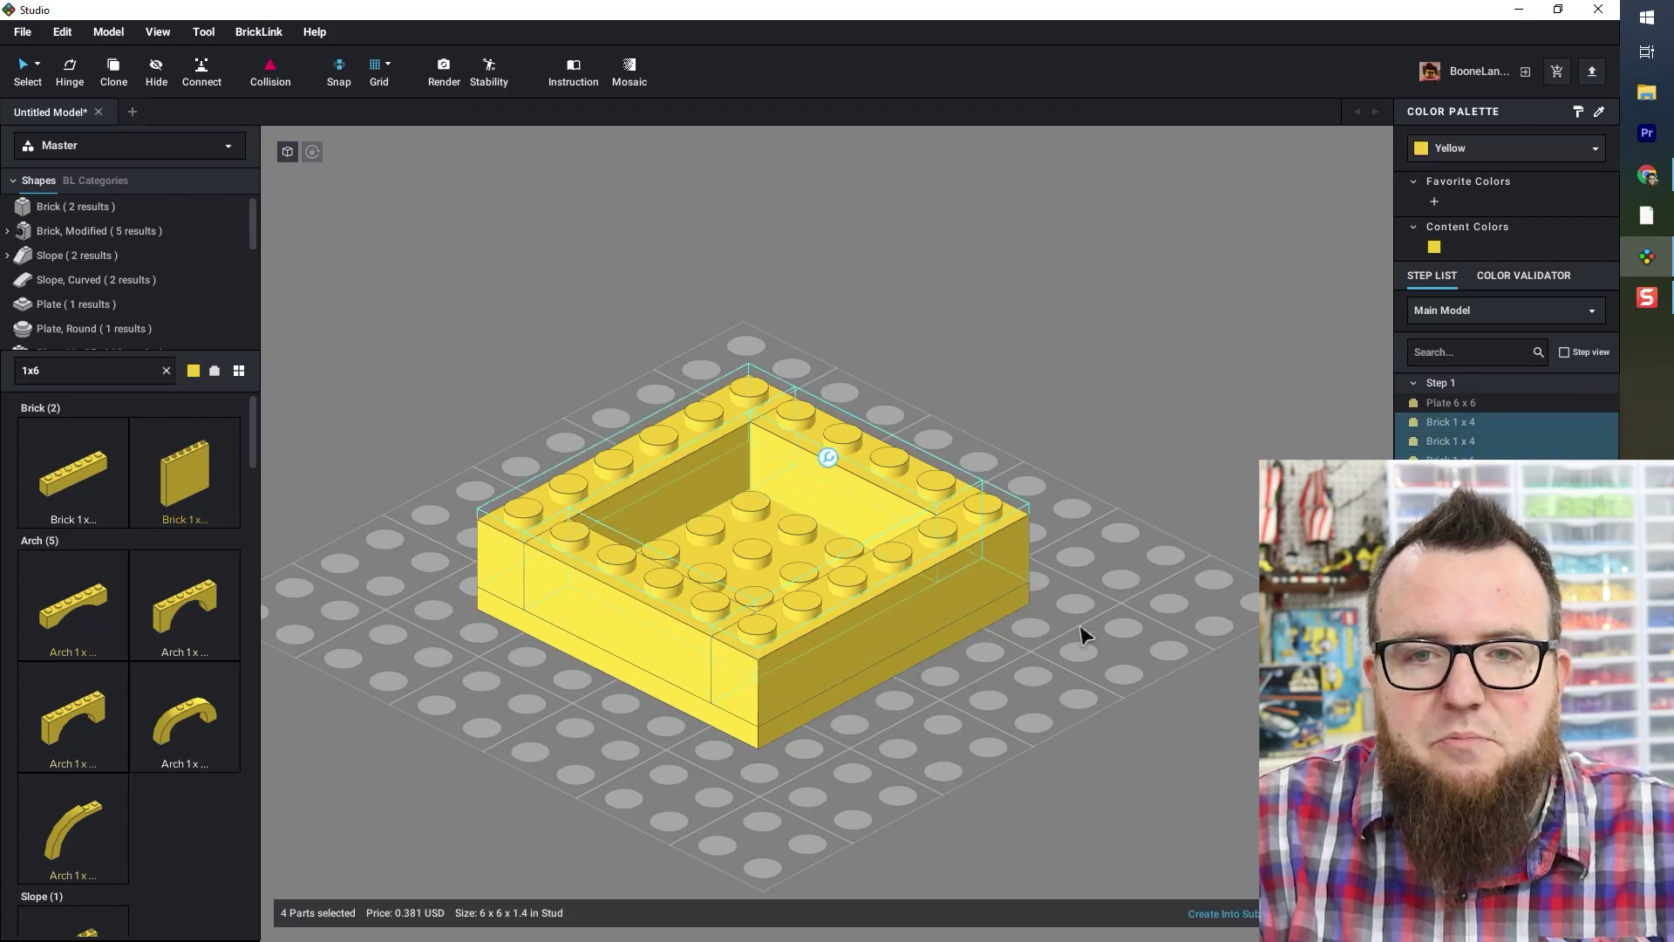
{"action": "key", "text": "c"}
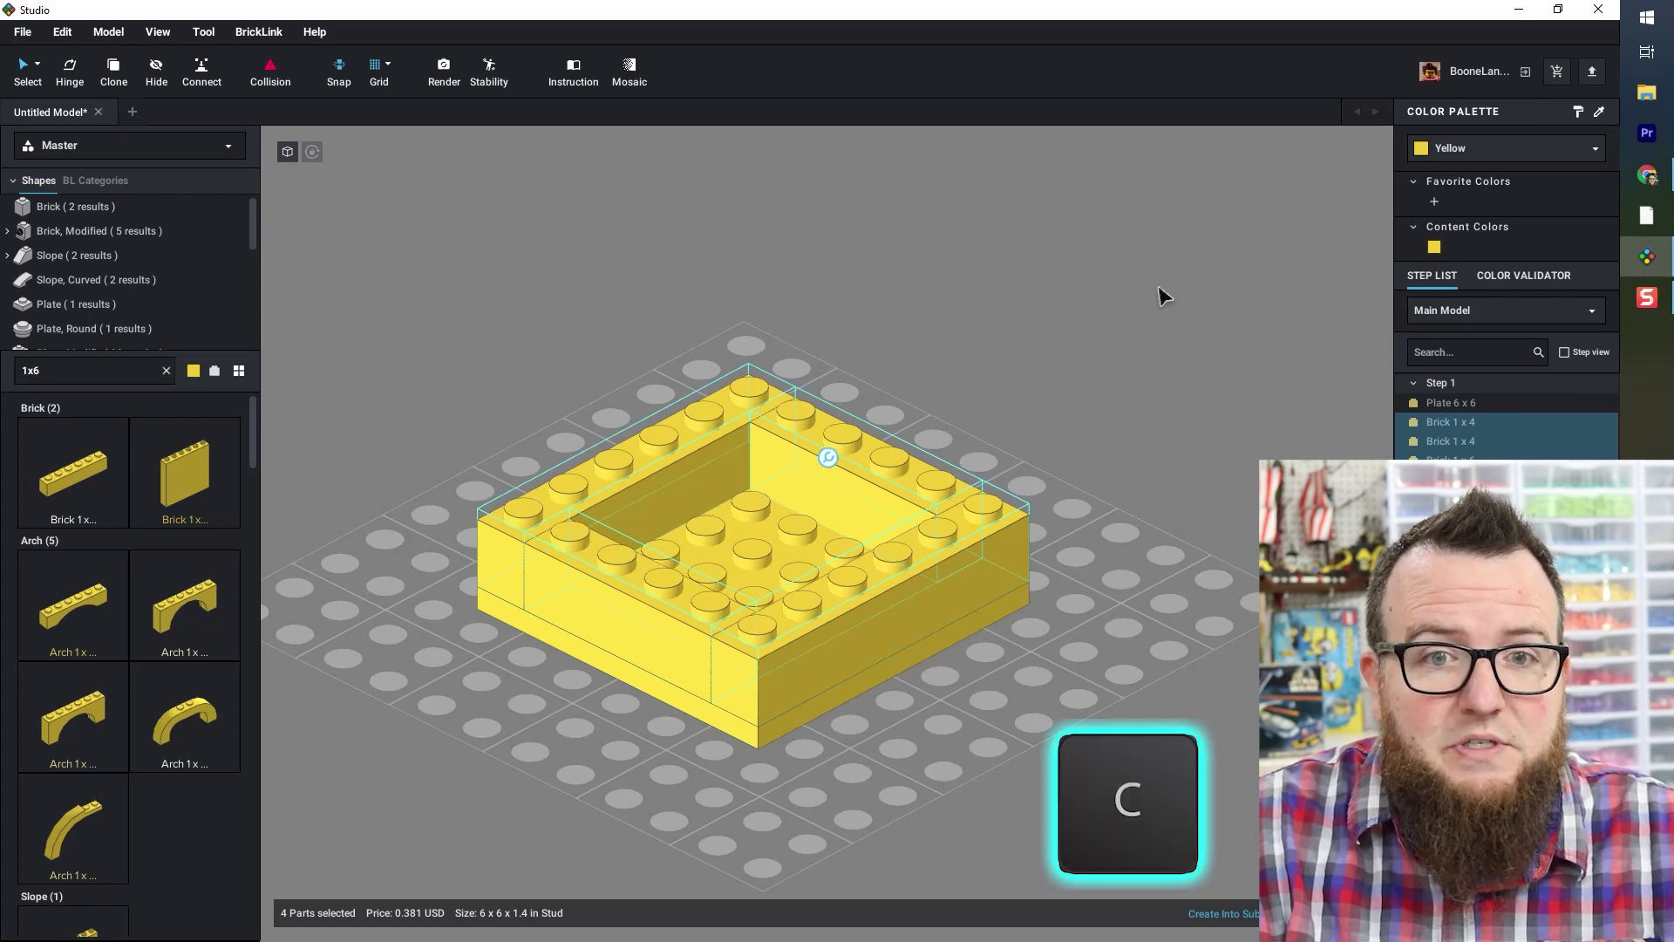
{"action": "key", "text": "c"}
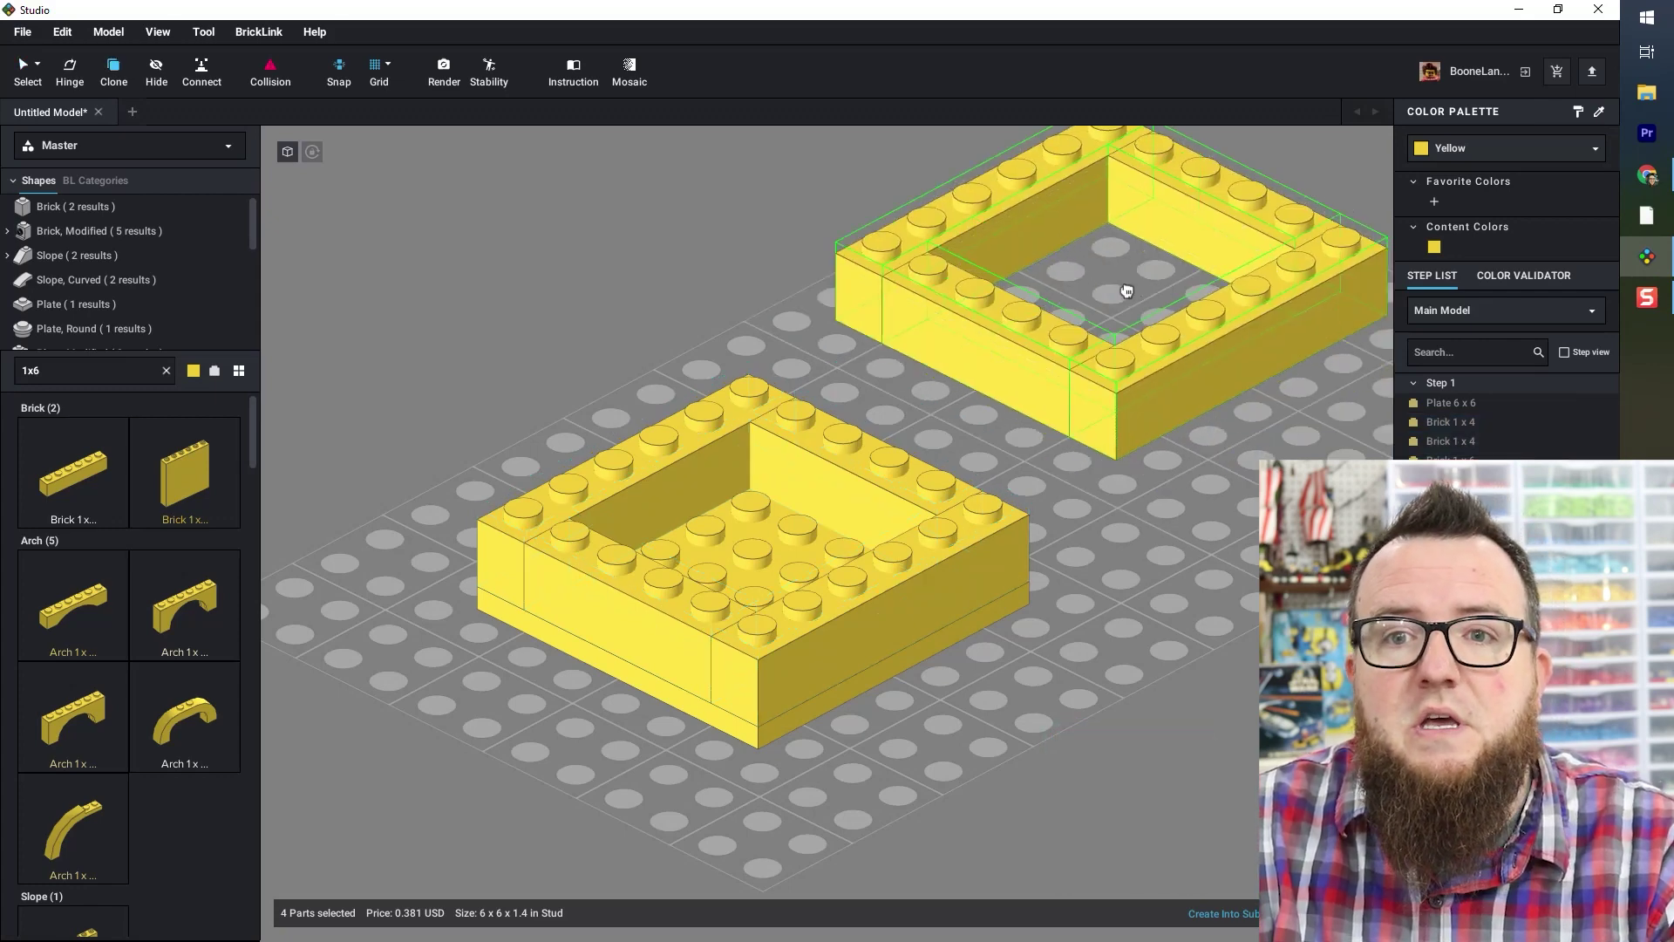
{"action": "key", "text": "Left"}
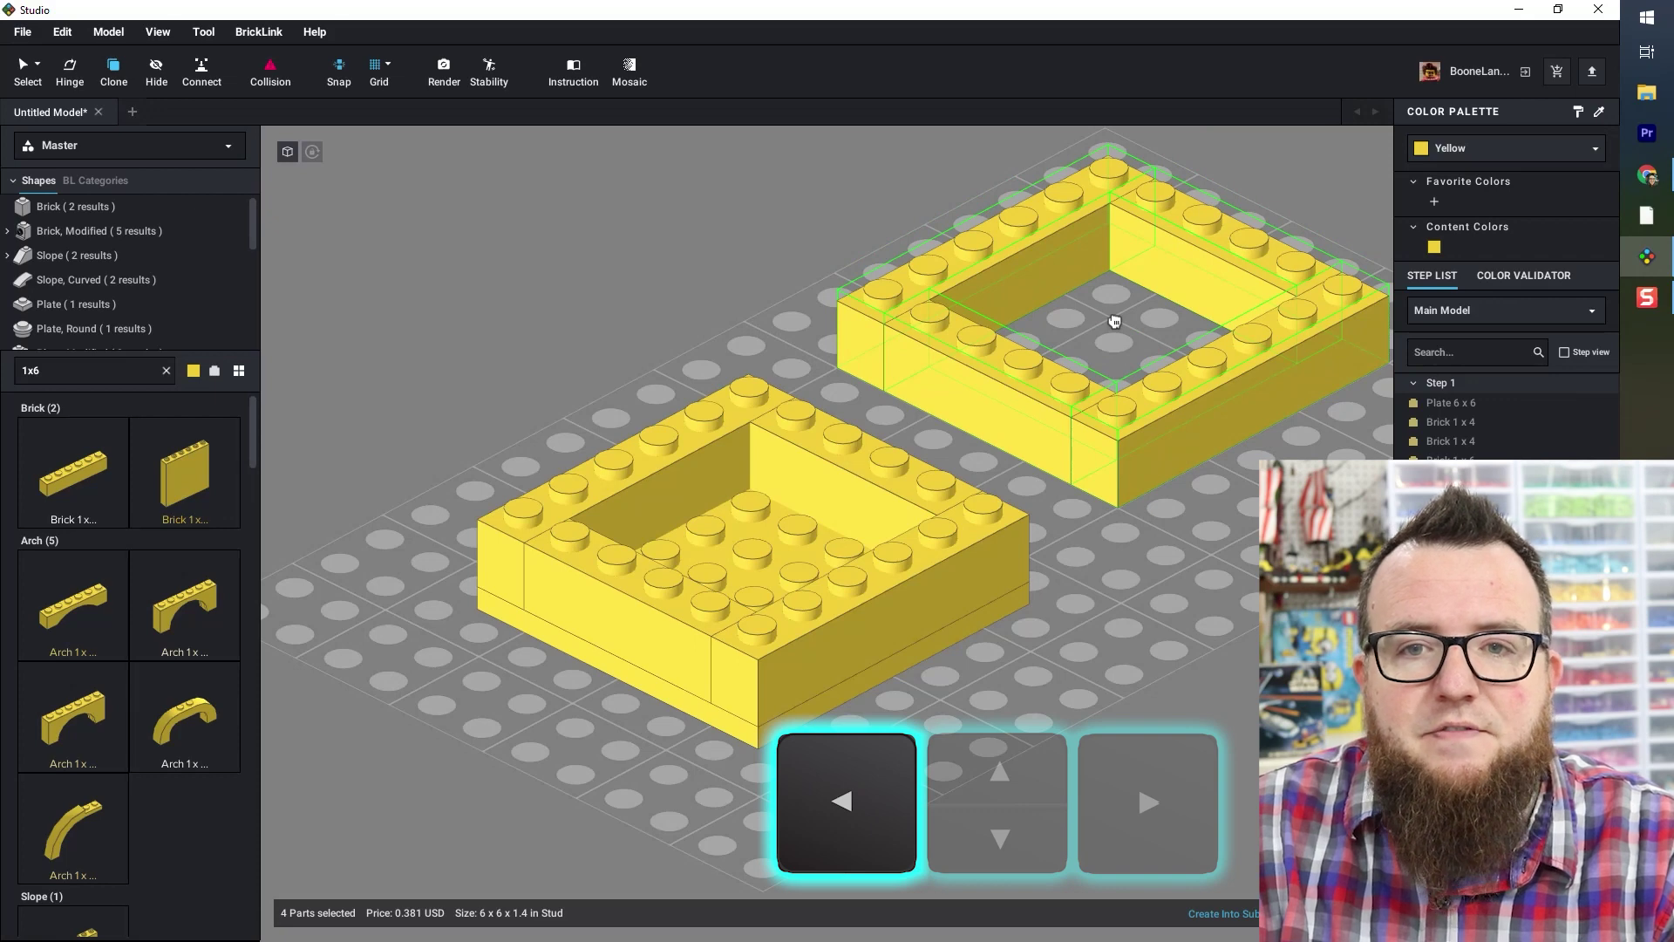
{"action": "key", "text": "Left"}
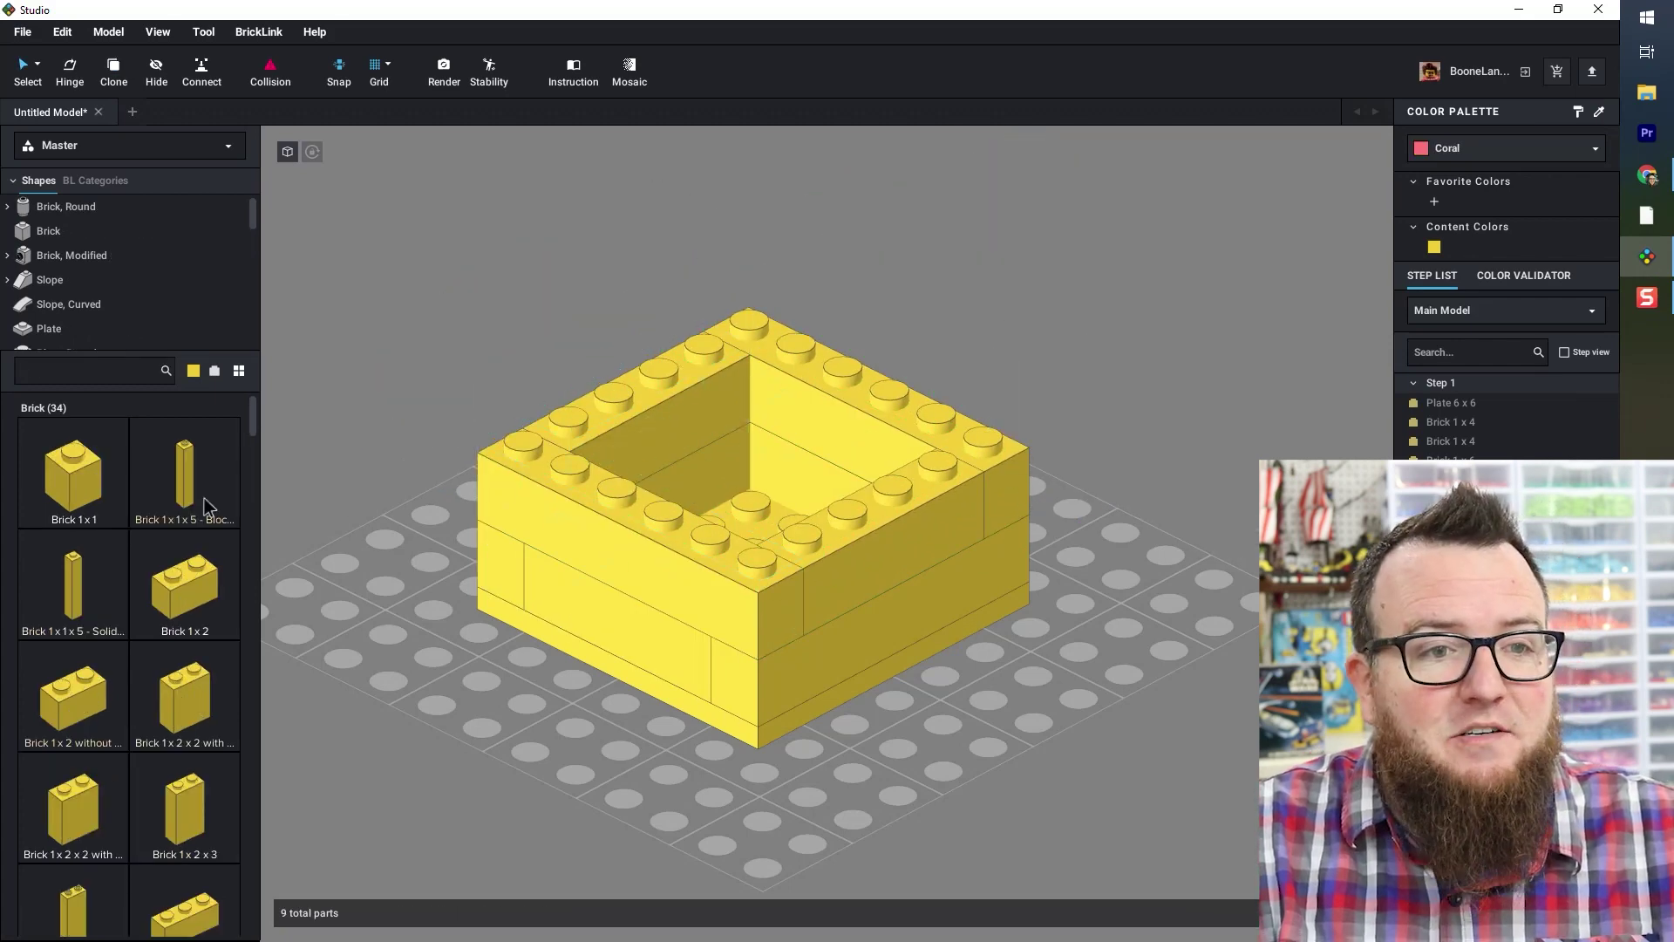
- Search 'tile' and set a 1x6 tile on top of the wall edge
{"action": "left_click", "coordinate": [60, 367]}
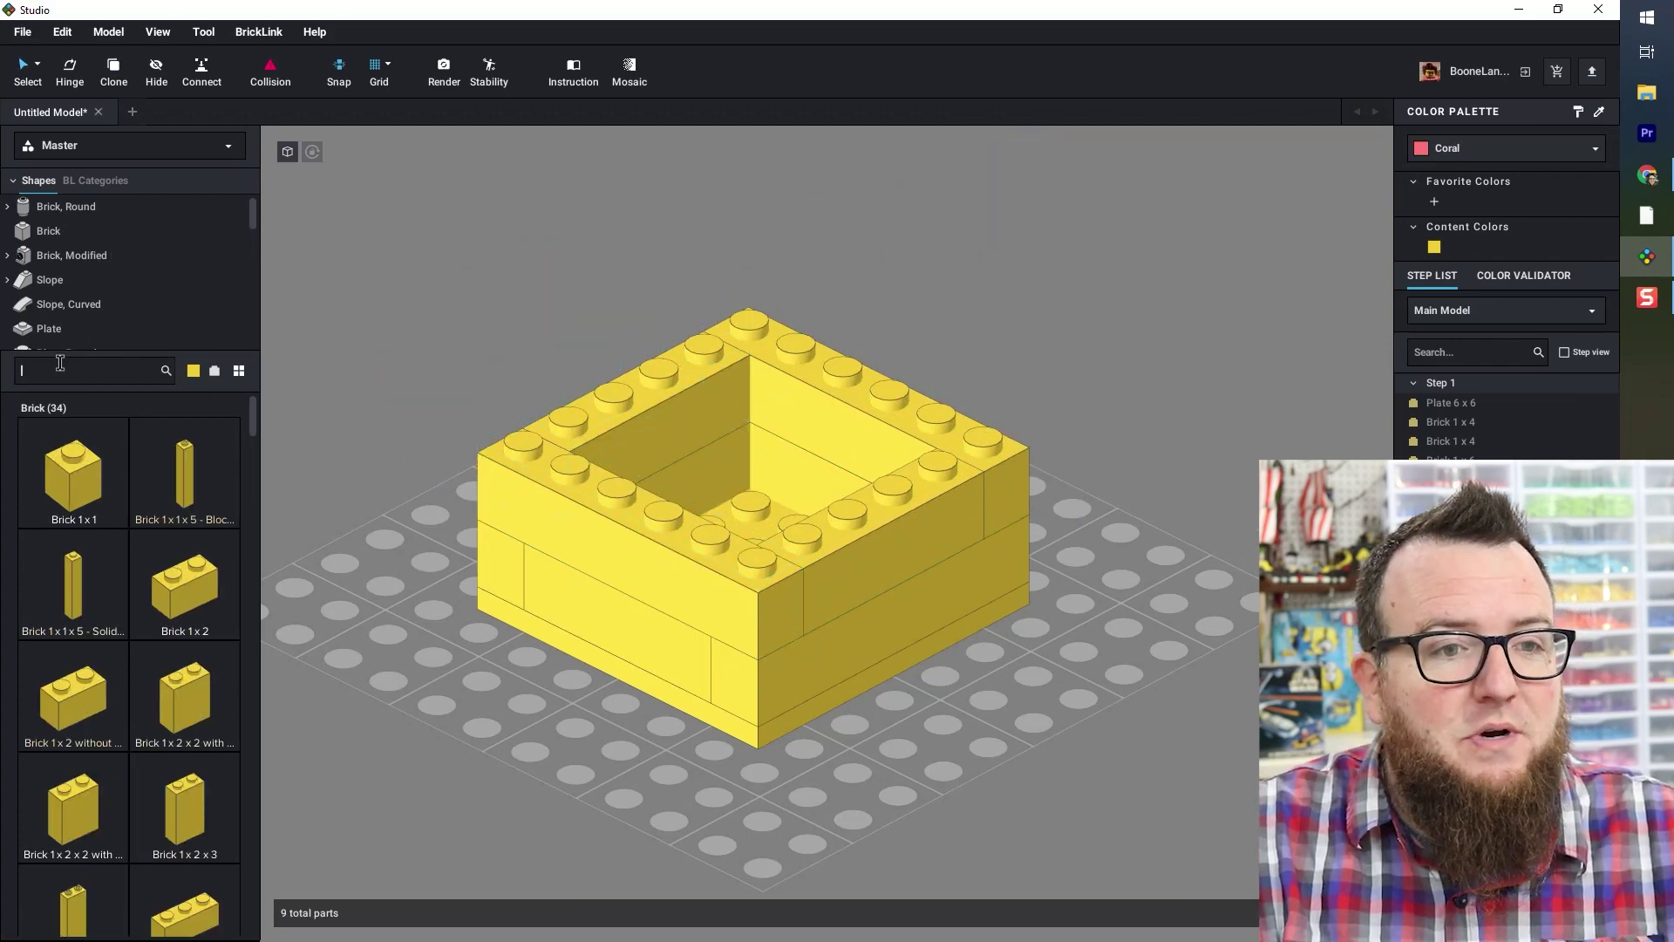
{"action": "type", "text": "t"}
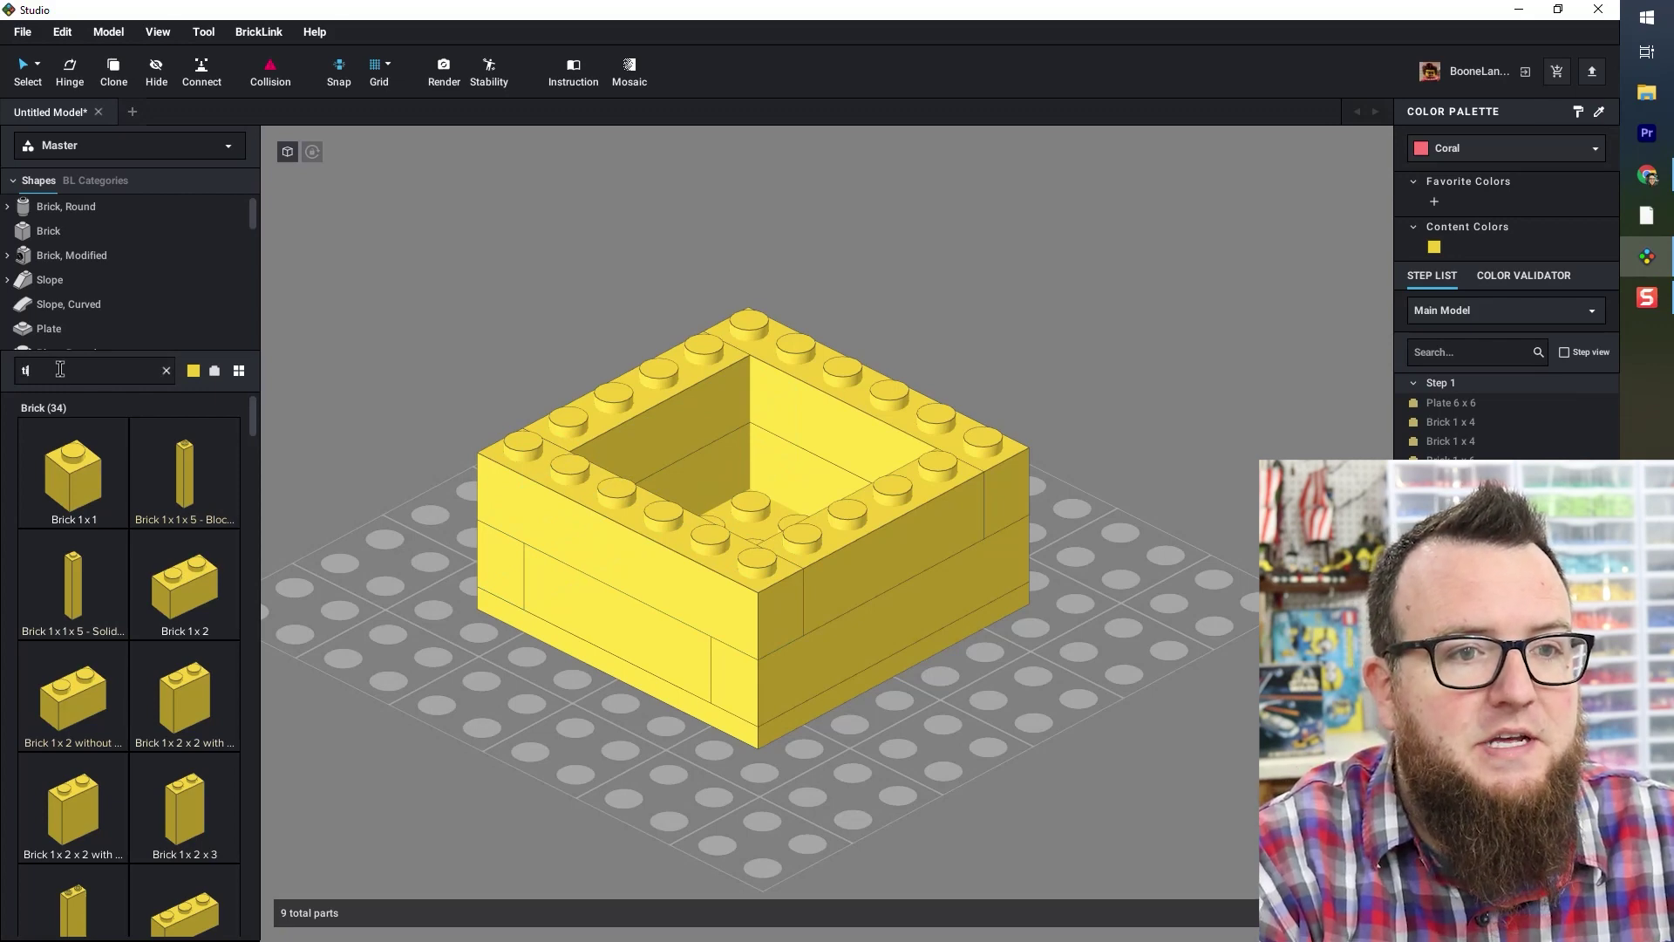
{"action": "type", "text": "ile"}
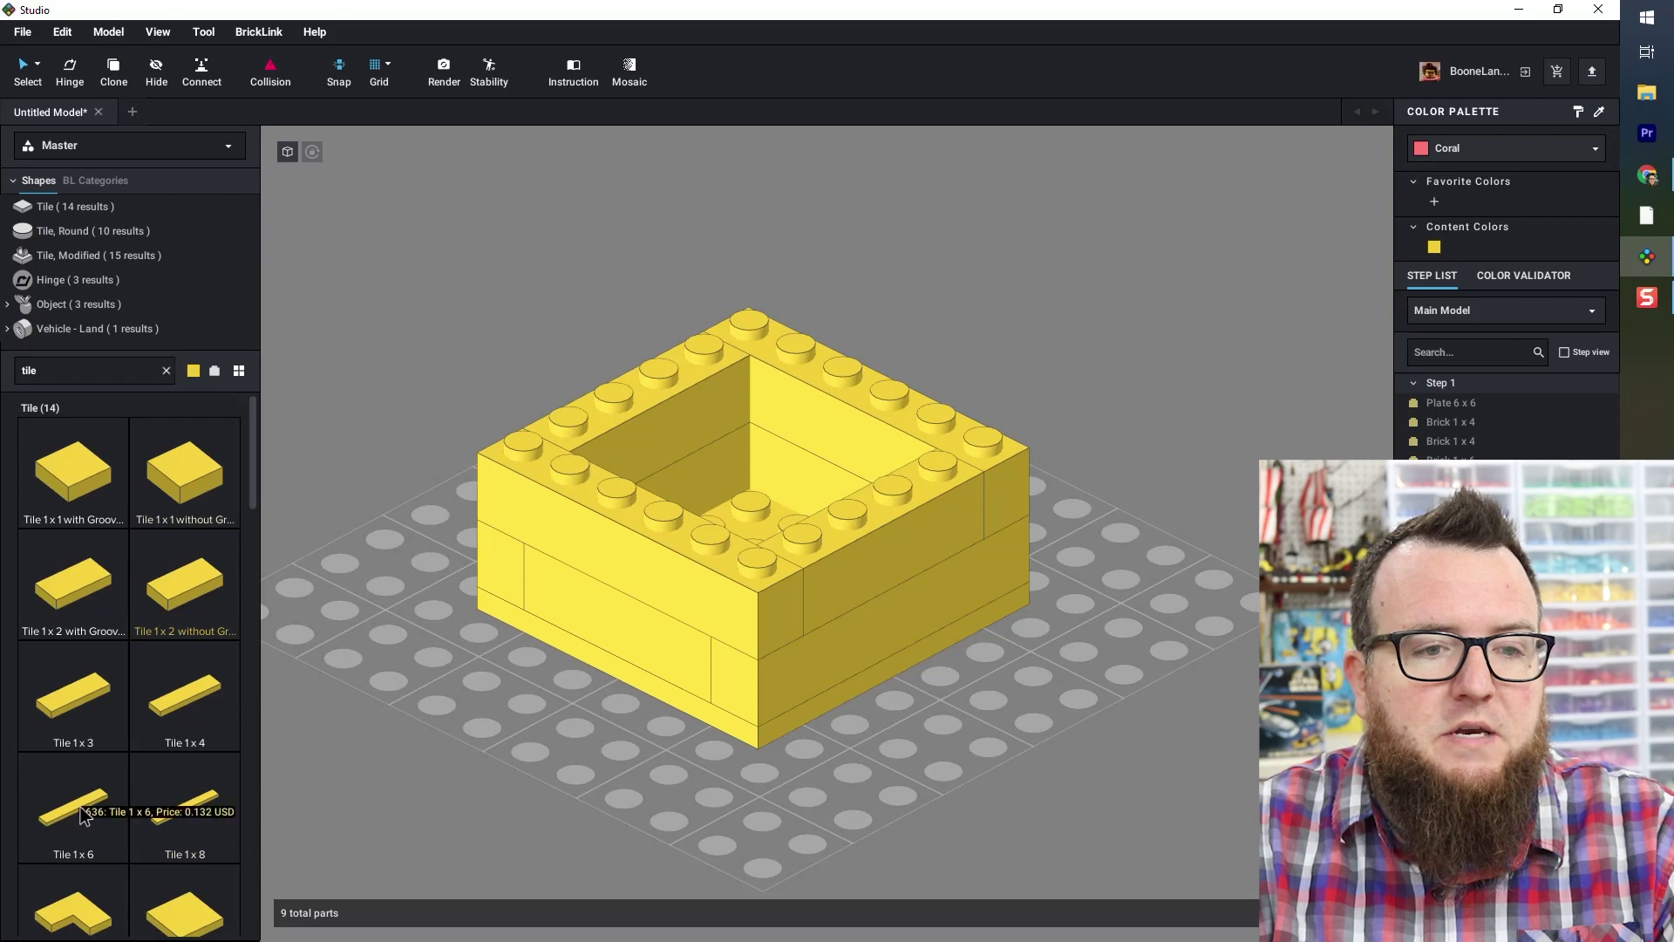
{"action": "left_click_drag", "start_coordinate": [85, 815], "coordinate": [856, 492]}
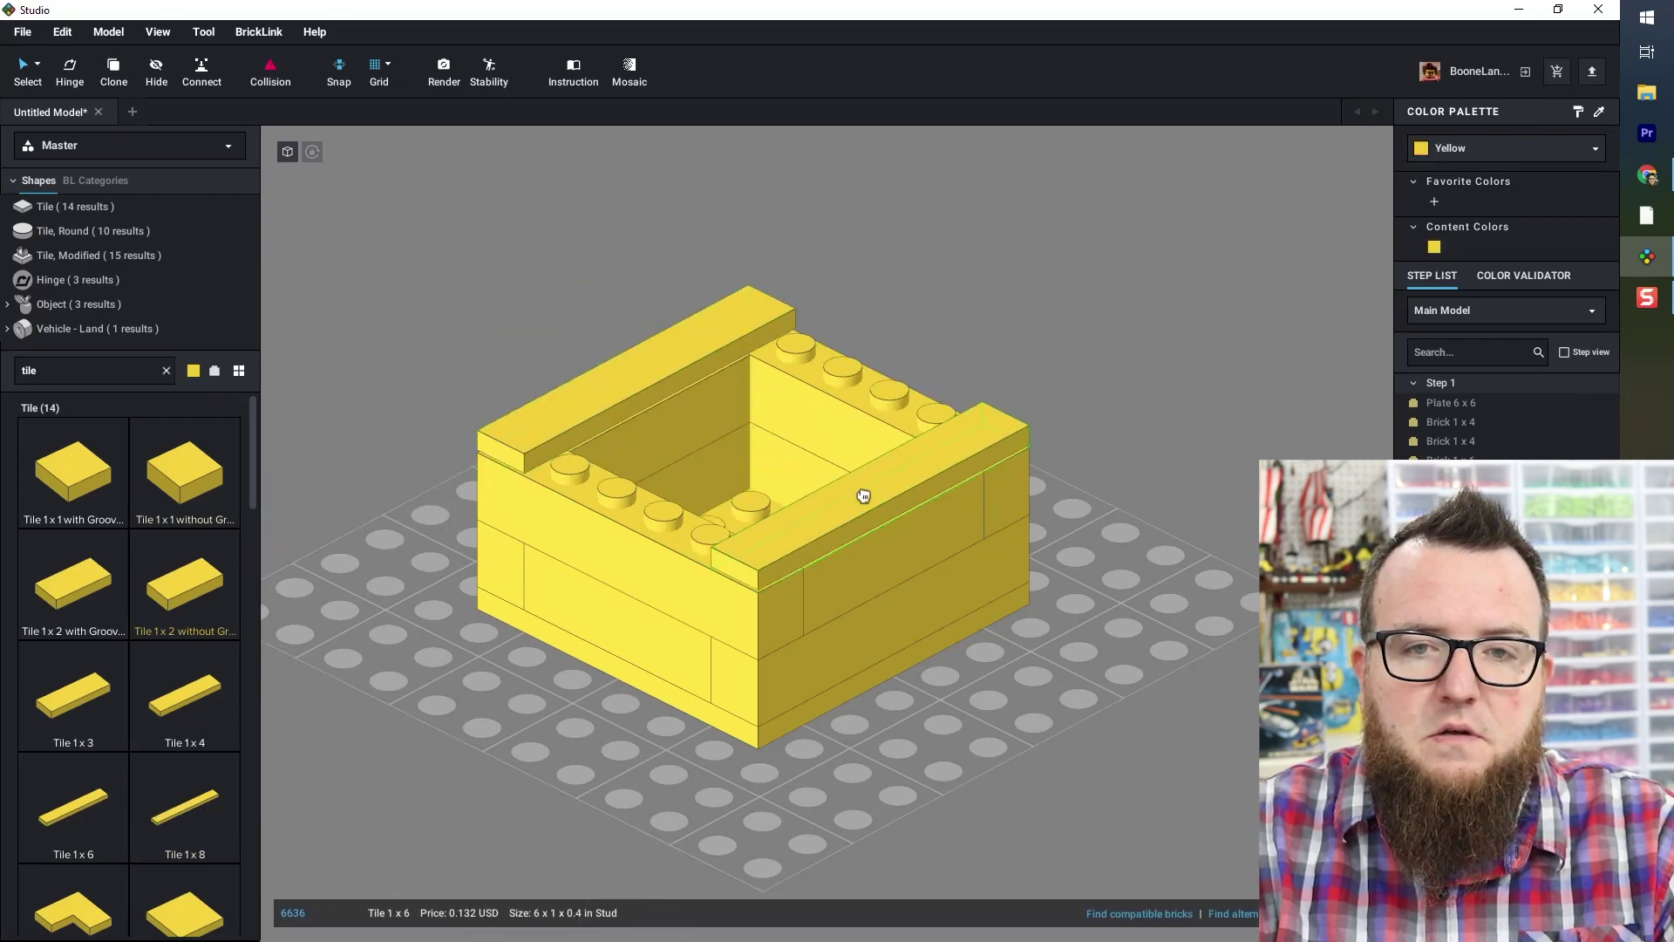
{"action": "left_click", "coordinate": [312, 582]}
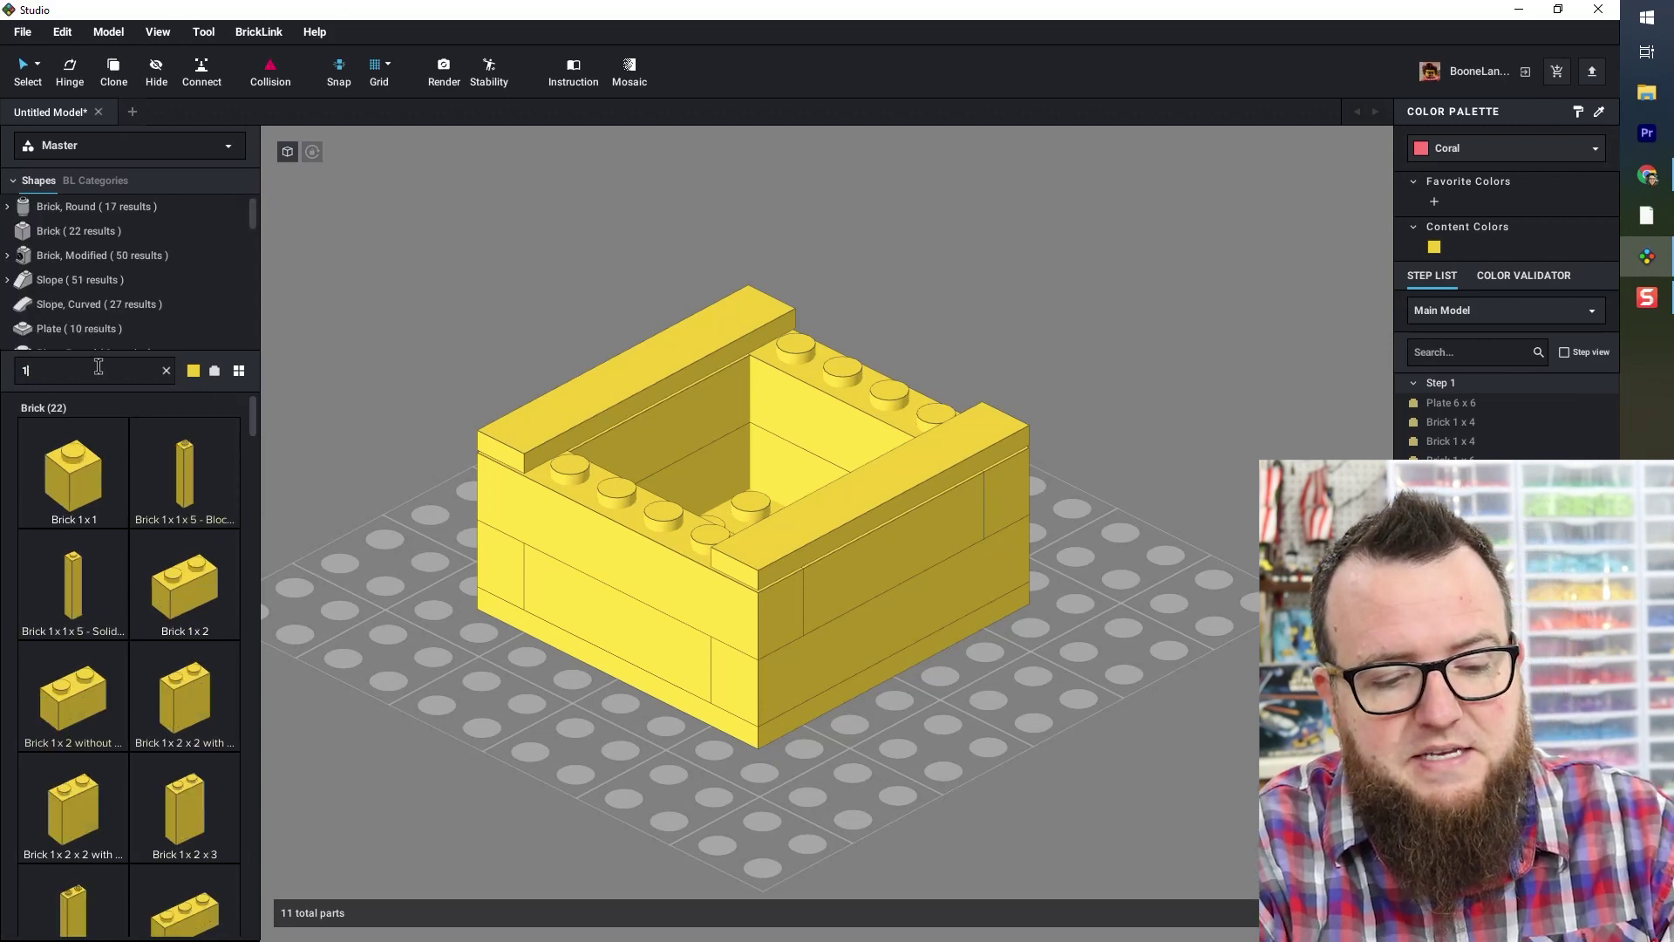
- Search '1x4 plate' and place a 1x4 plate on top of the left wall
{"action": "type", "text": "x4 pl"}
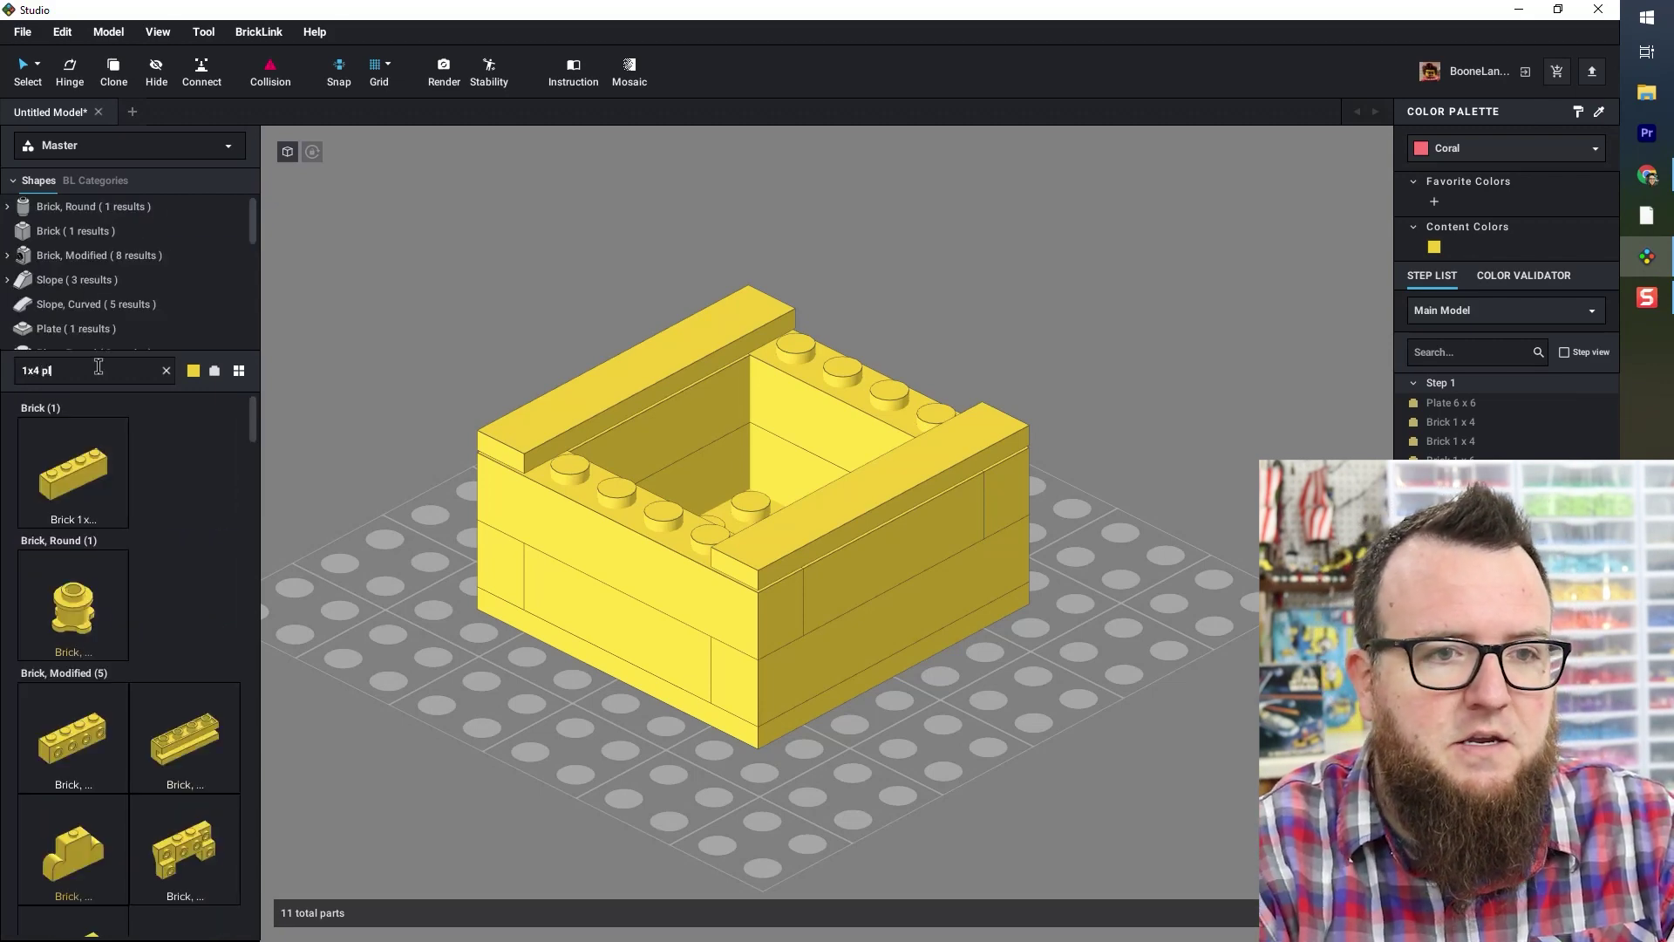
{"action": "type", "text": "ate"}
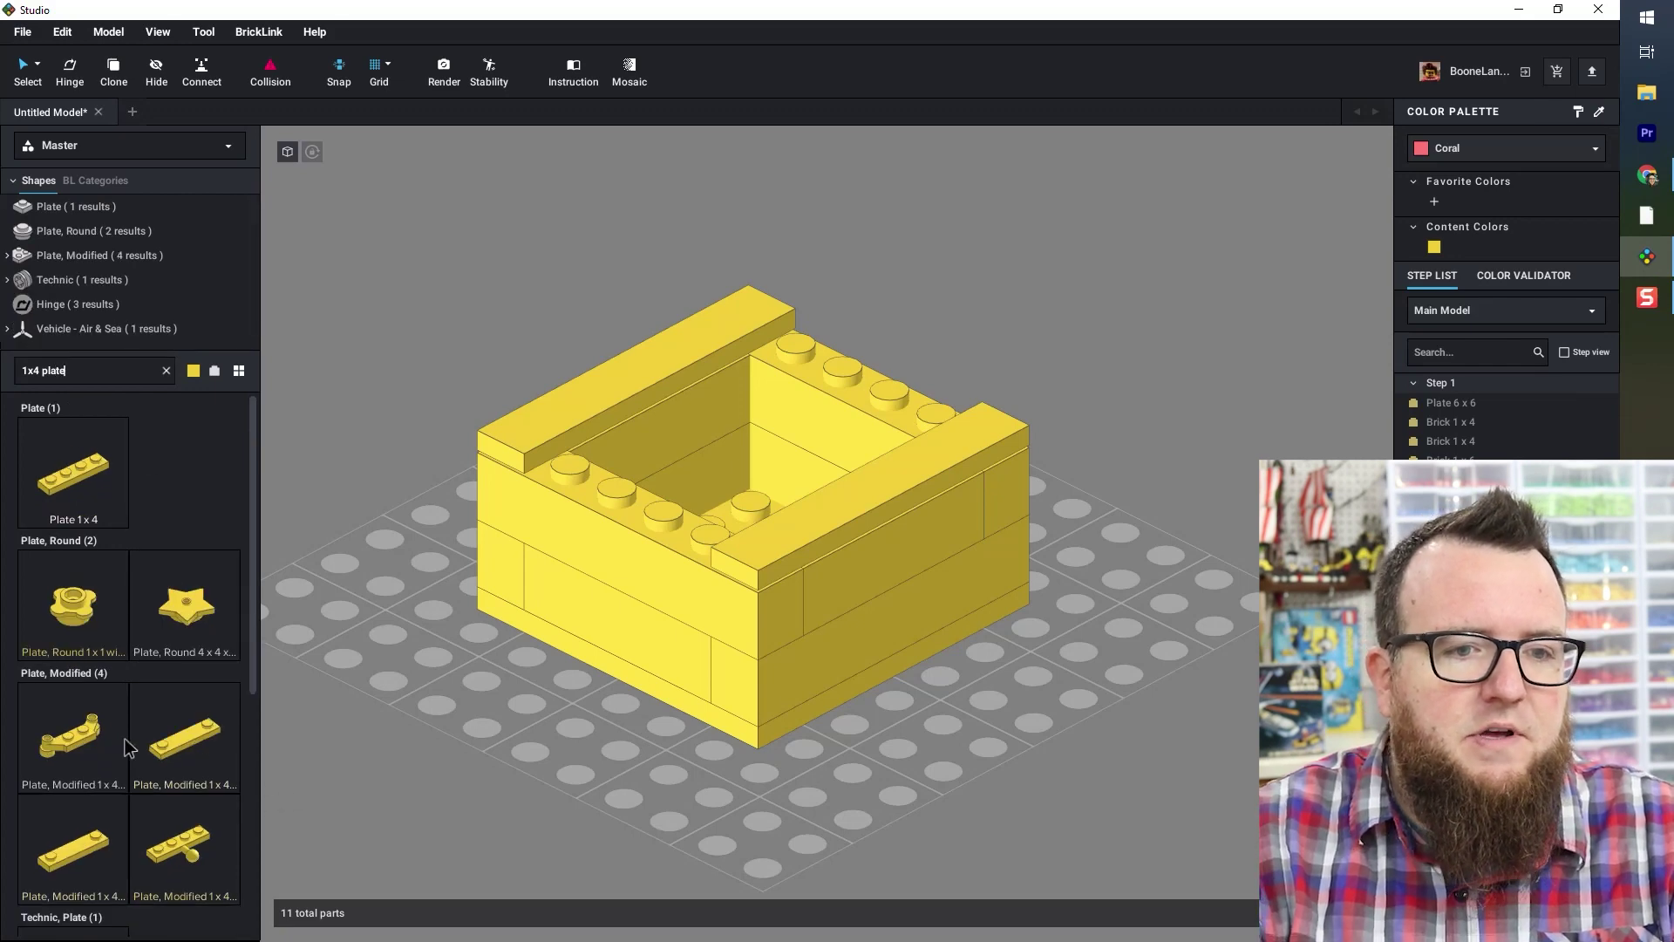
{"action": "left_click_drag", "start_coordinate": [186, 741], "coordinate": [1076, 349]}
{"action": "key", "text": "Escape"}
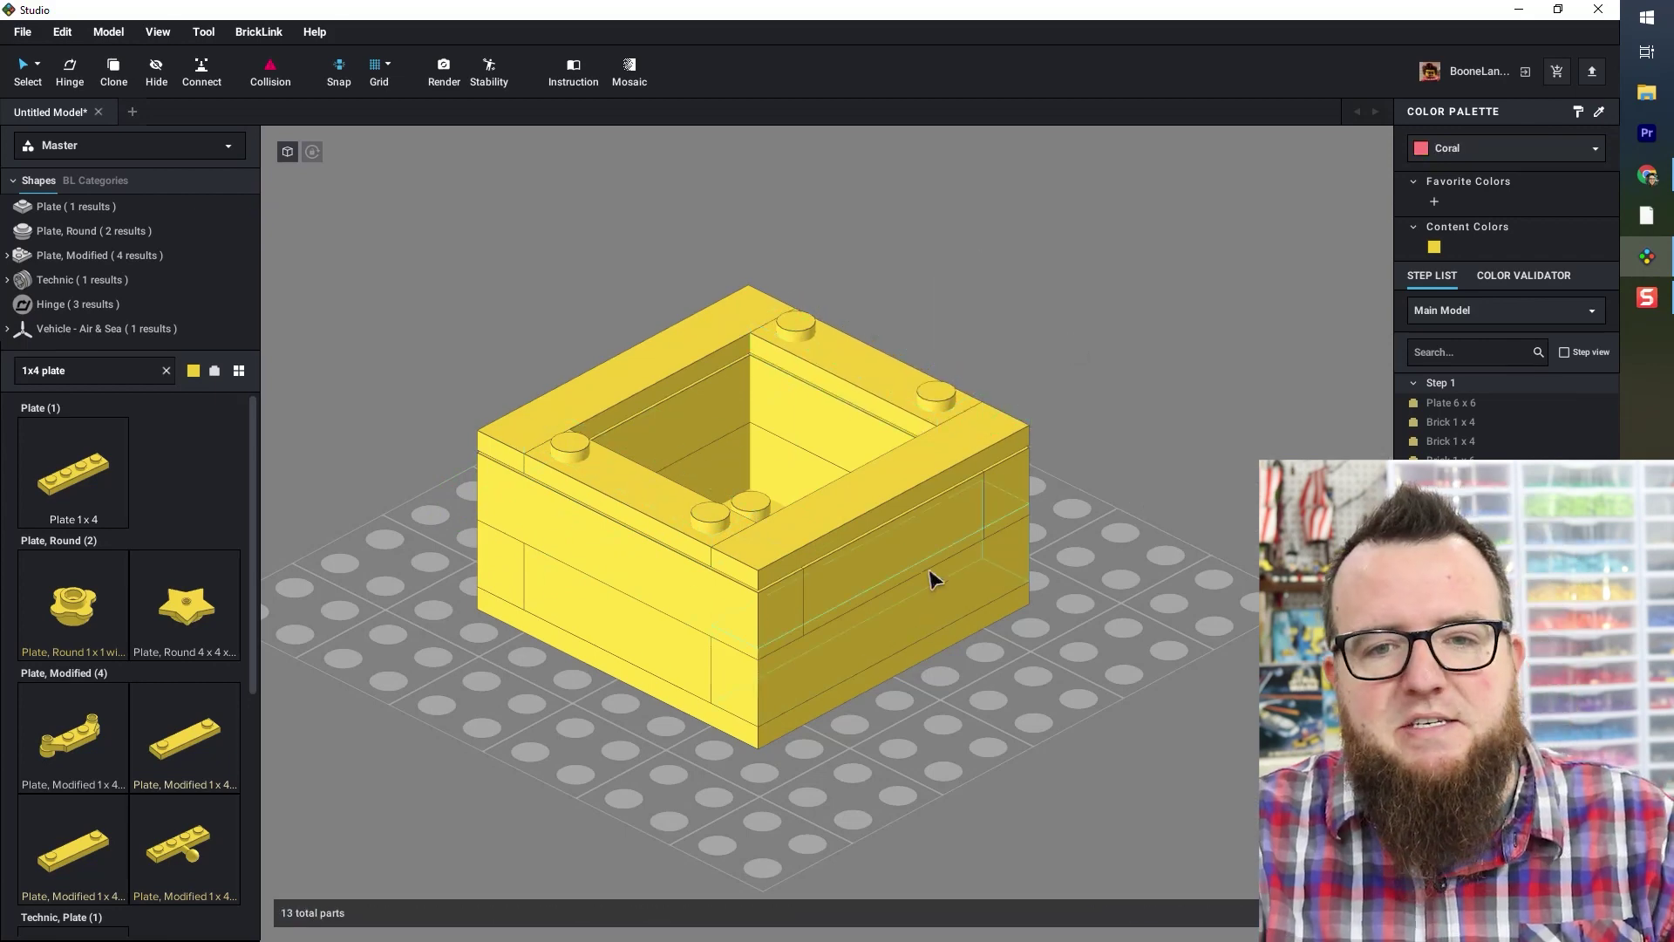
{"action": "left_click", "coordinate": [792, 729]}
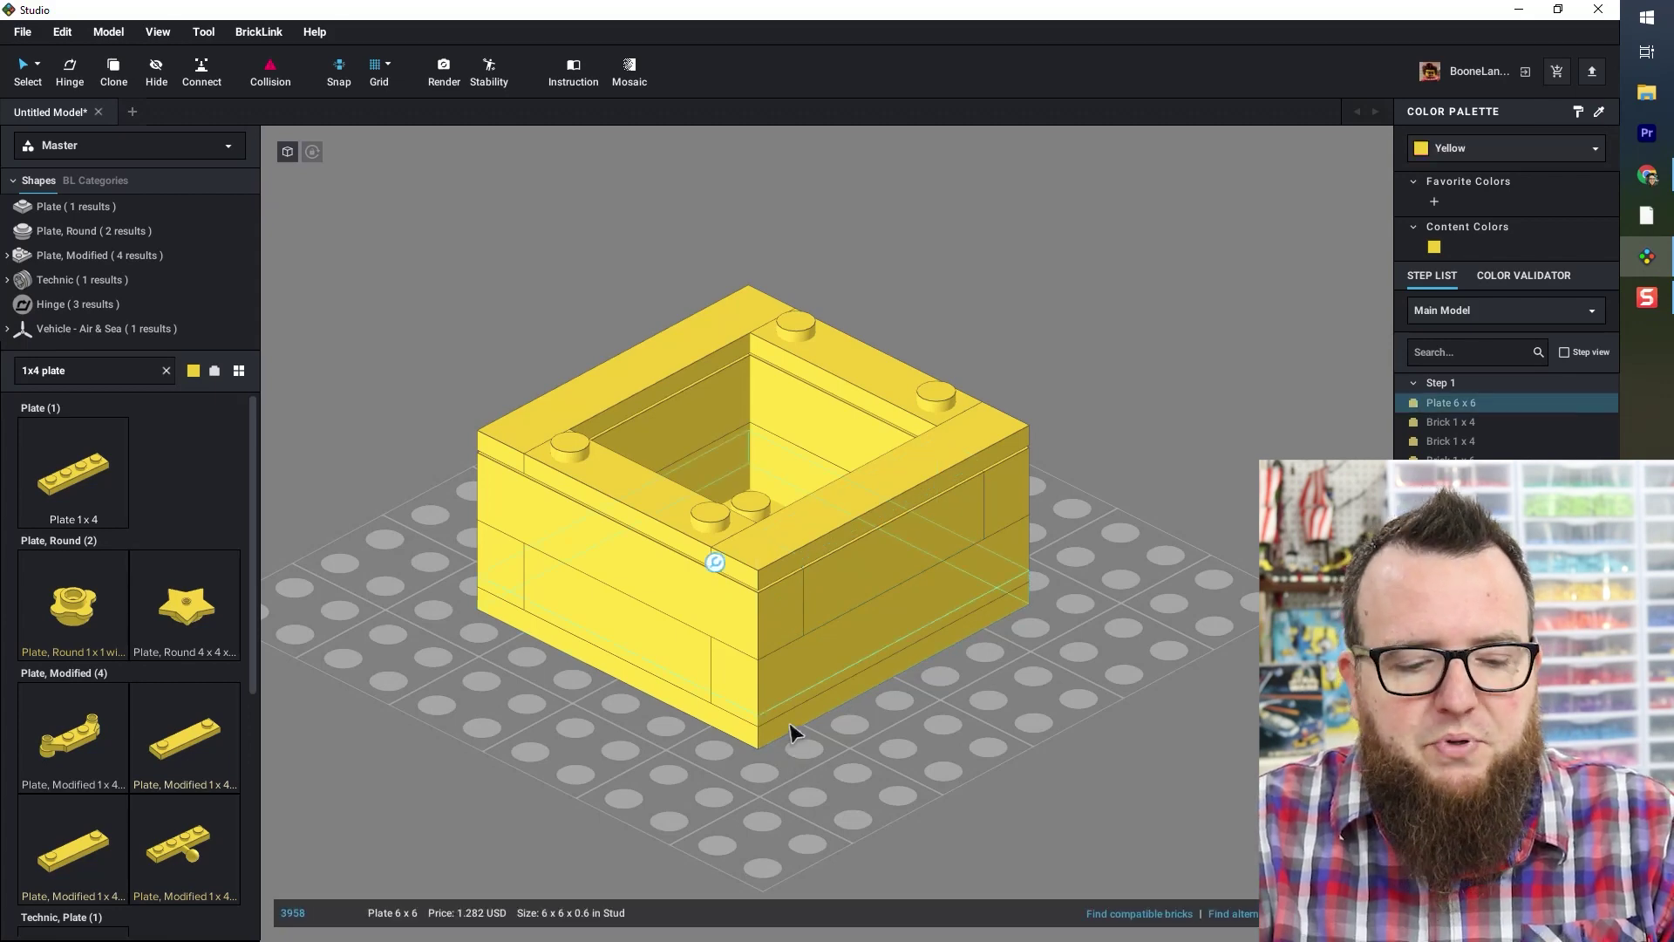
- Clone the base 6x6 plate and set the copy on top of the box as a lid
{"action": "key", "text": "c"}
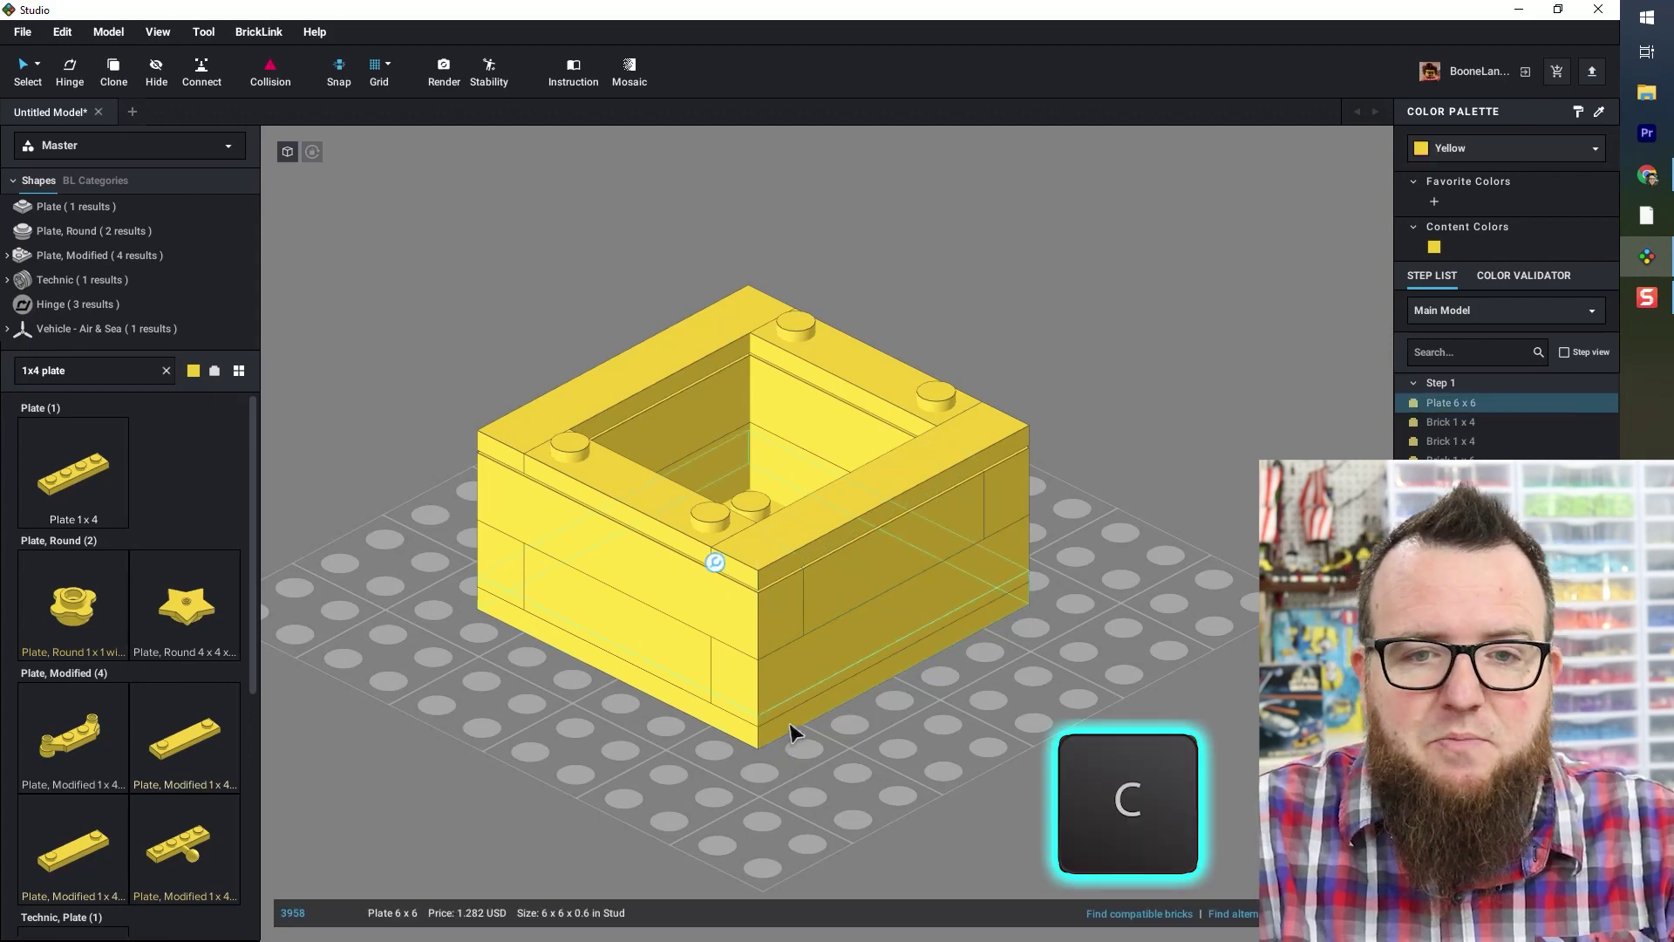
{"action": "mouse_move", "coordinate": [792, 729]}
{"action": "left_mouse_down"}
{"action": "mouse_move", "coordinate": [855, 774]}
{"action": "mouse_move", "coordinate": [1121, 598]}
{"action": "mouse_move", "coordinate": [784, 377]}
{"action": "left_mouse_up"}
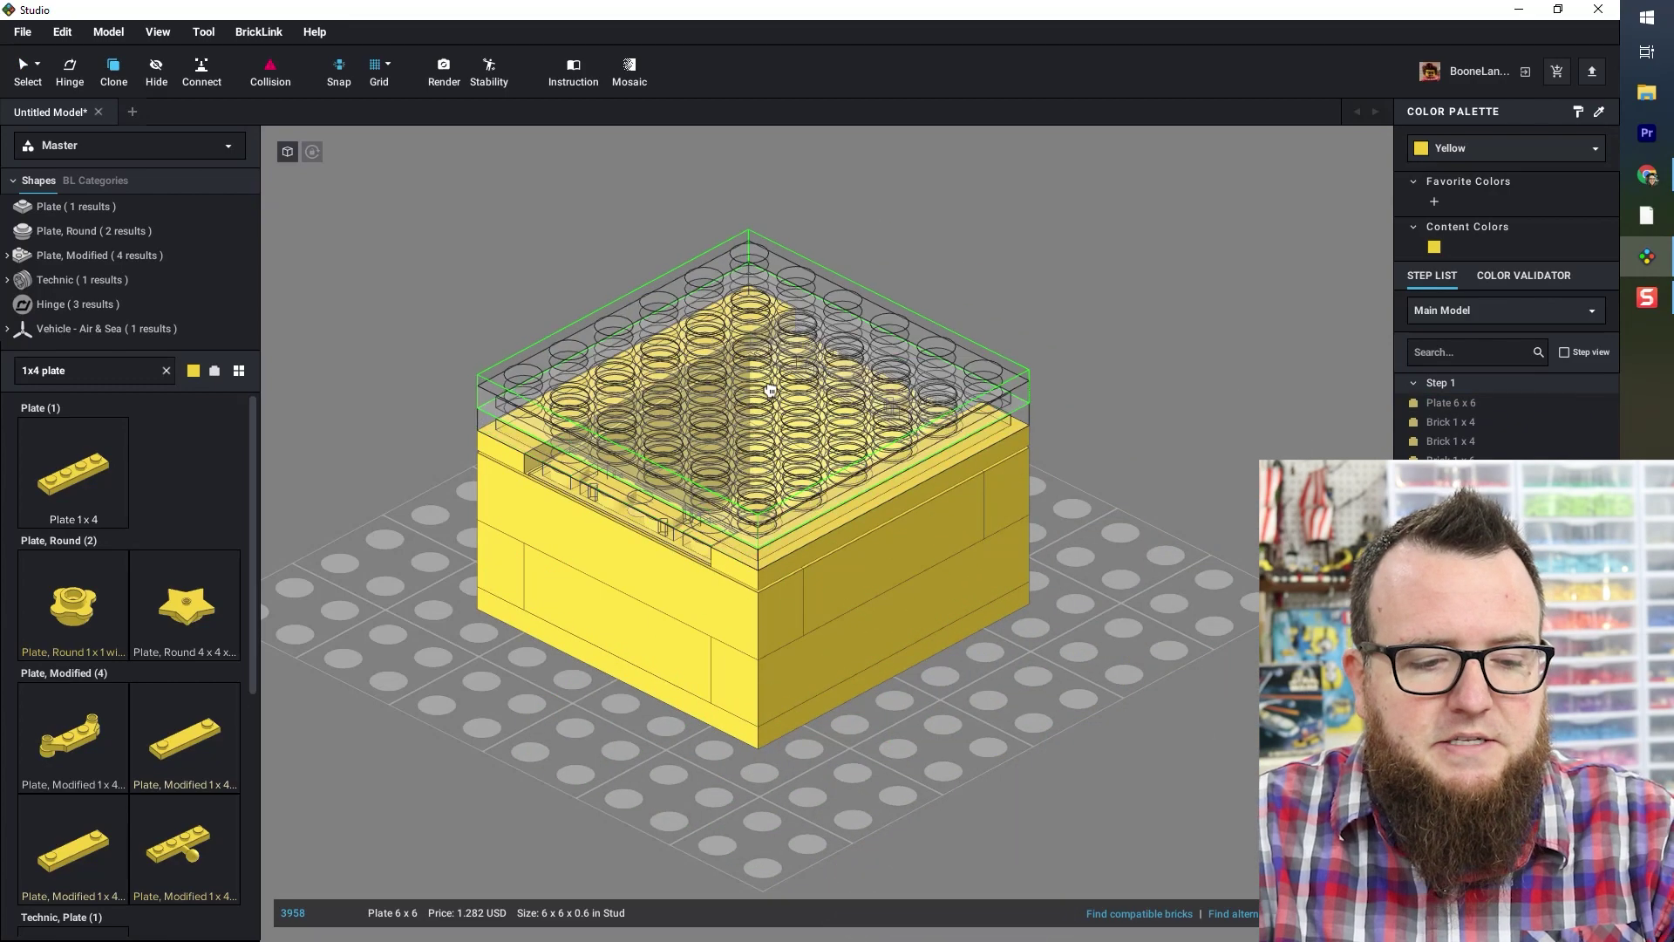
{"action": "key", "text": "Escape"}
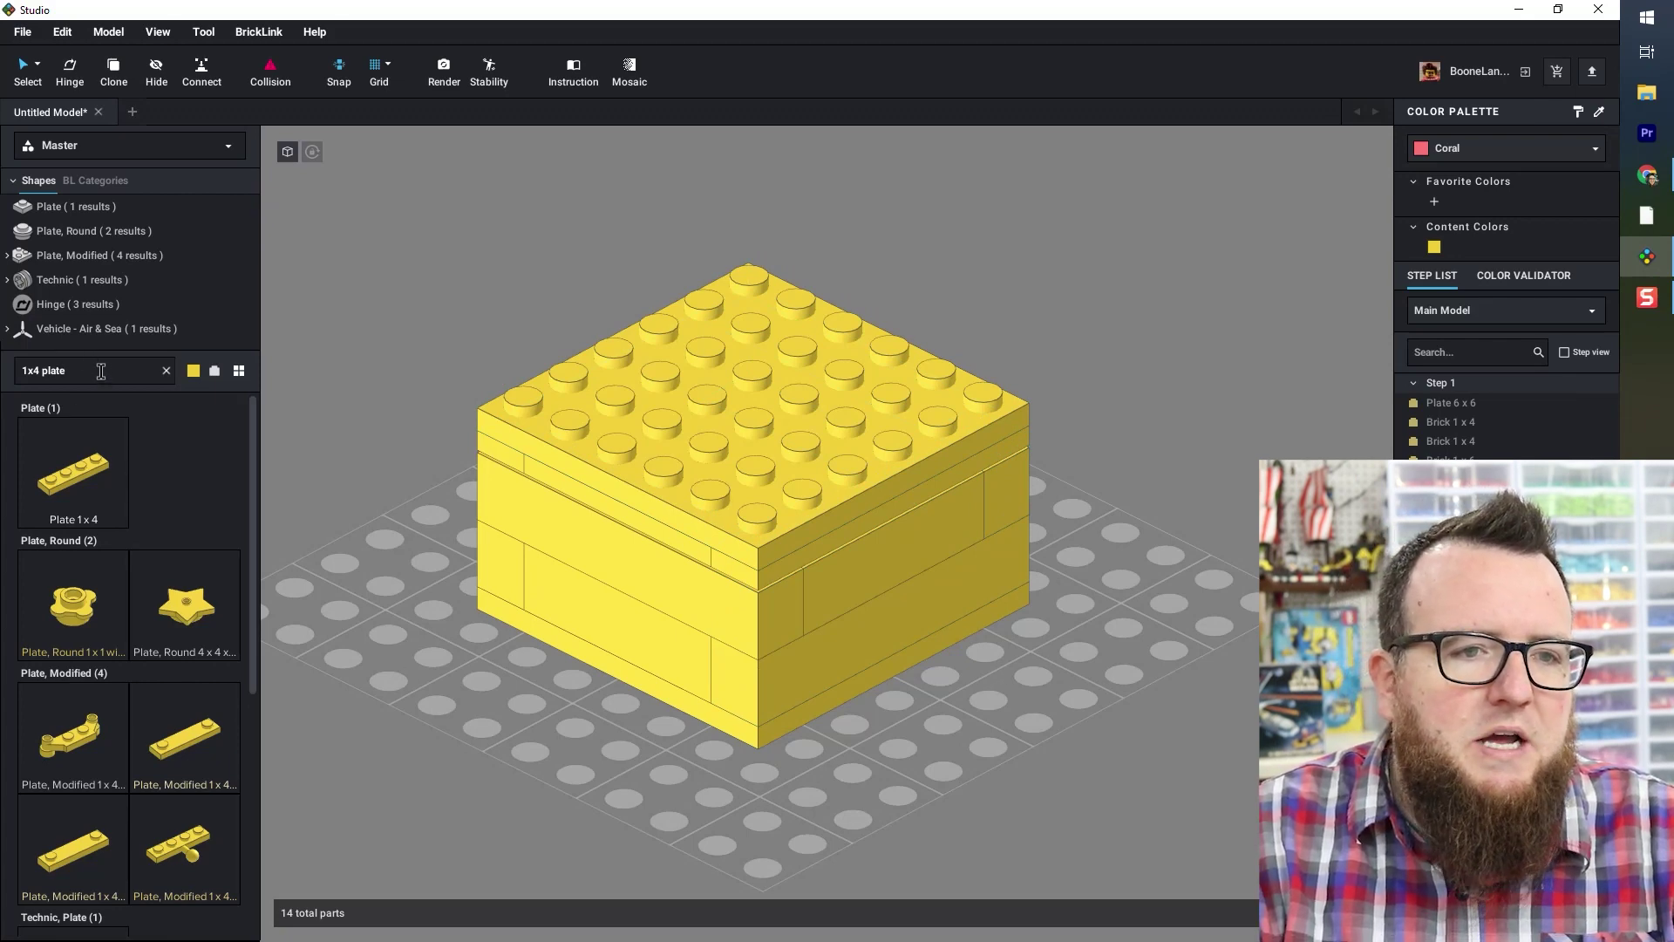
{"action": "triple_click", "coordinate": [101, 372]}
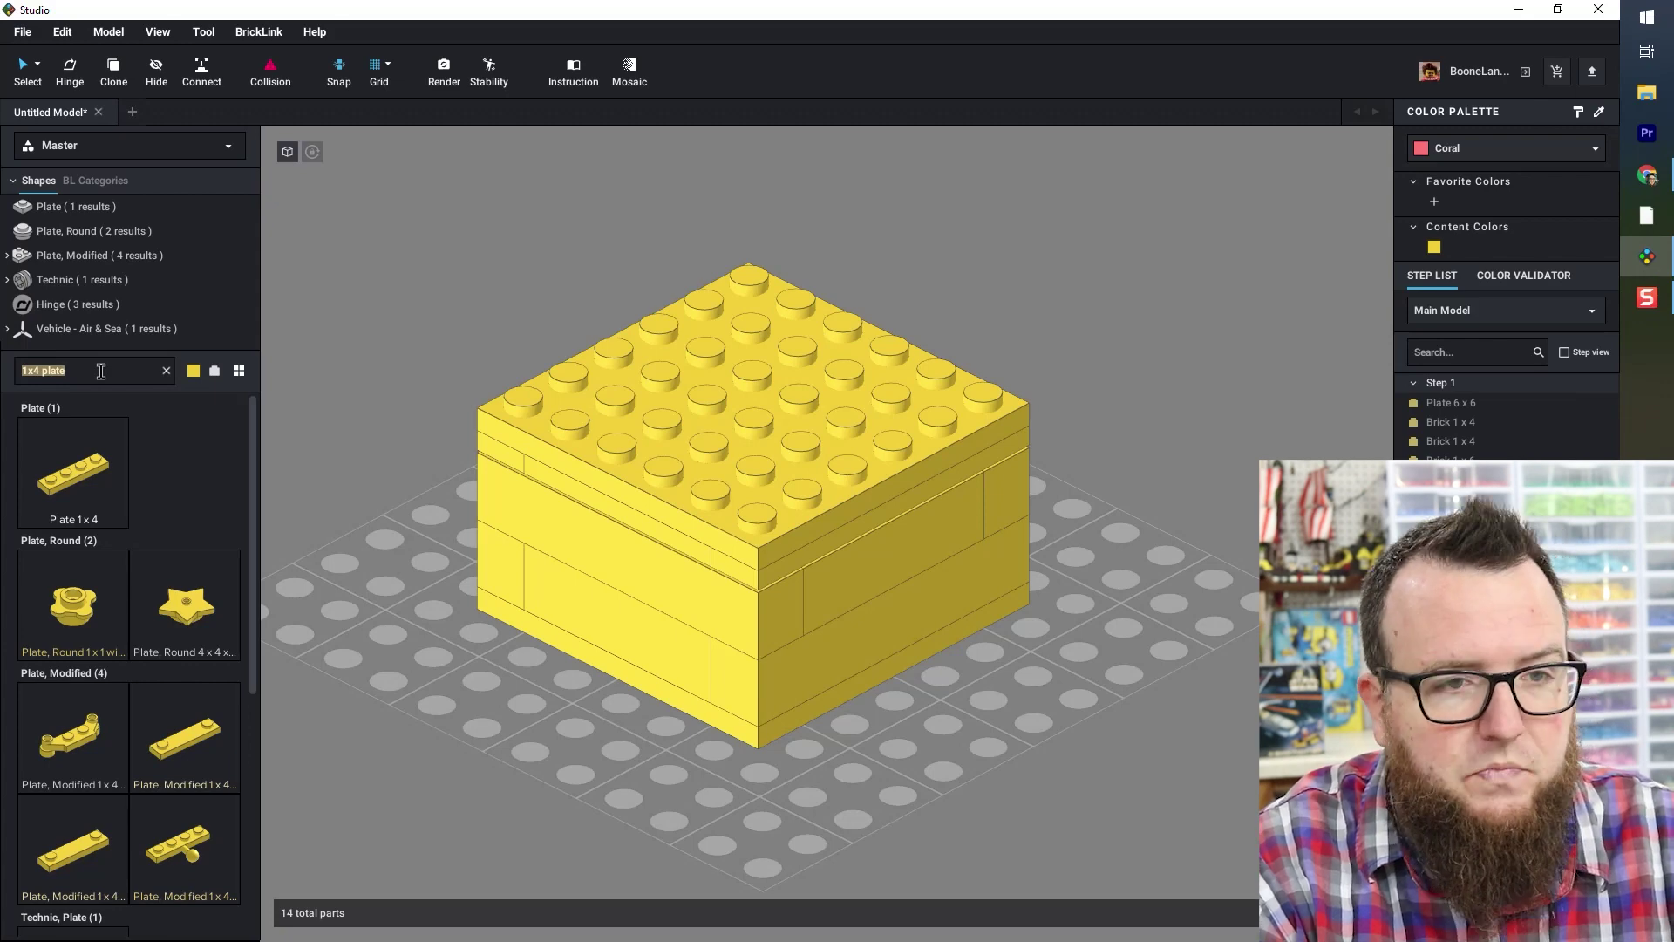
- Search 'tile' and lay 1x6 tiles along the back-left and front-right top edges
{"action": "type", "text": "tile"}
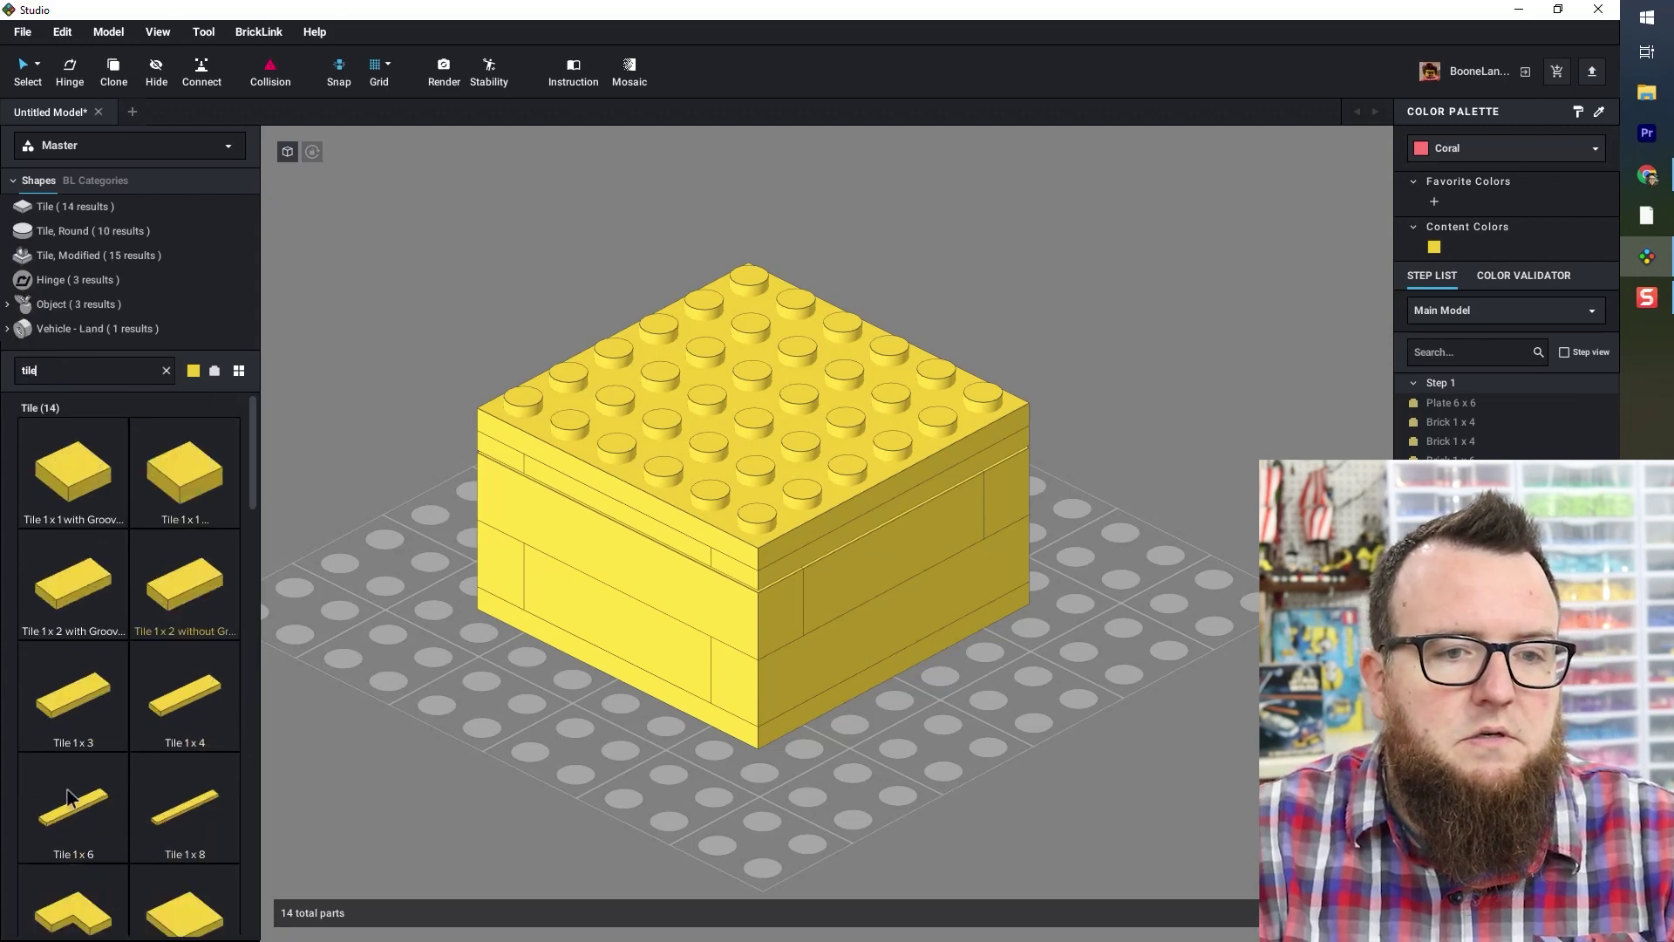
{"action": "left_click_drag", "start_coordinate": [70, 798], "coordinate": [659, 331]}
{"action": "key", "text": "ctrl+c"}
{"action": "key", "text": "ctrl+v"}
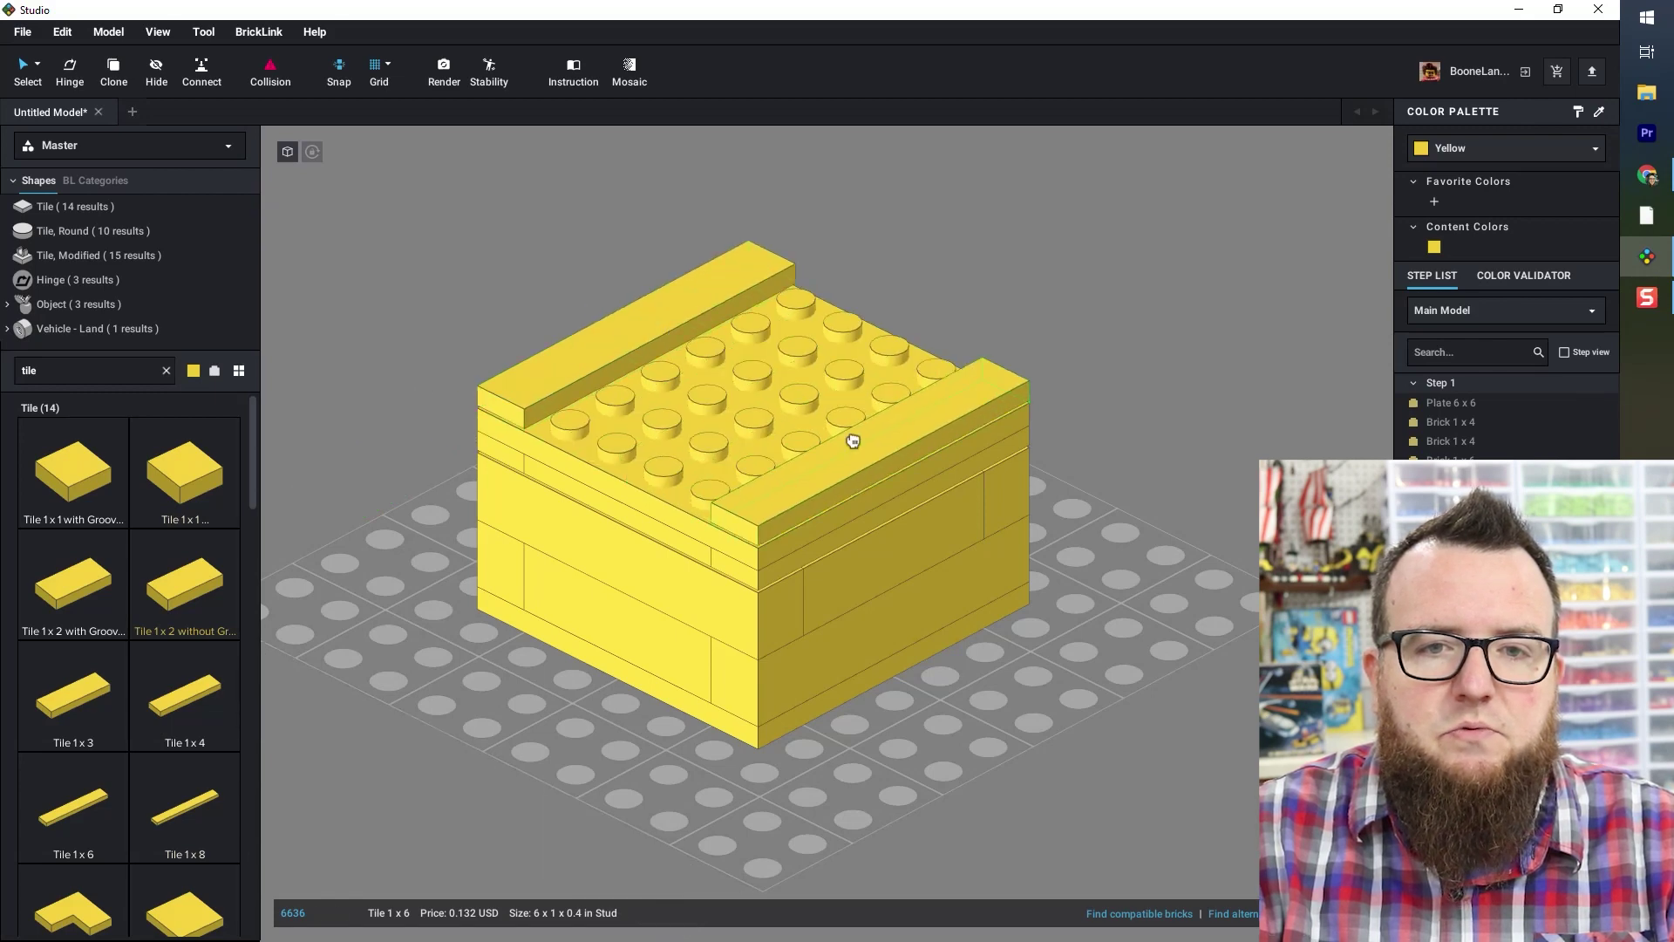
{"action": "left_click", "coordinate": [870, 463]}
{"action": "key", "text": "Escape"}
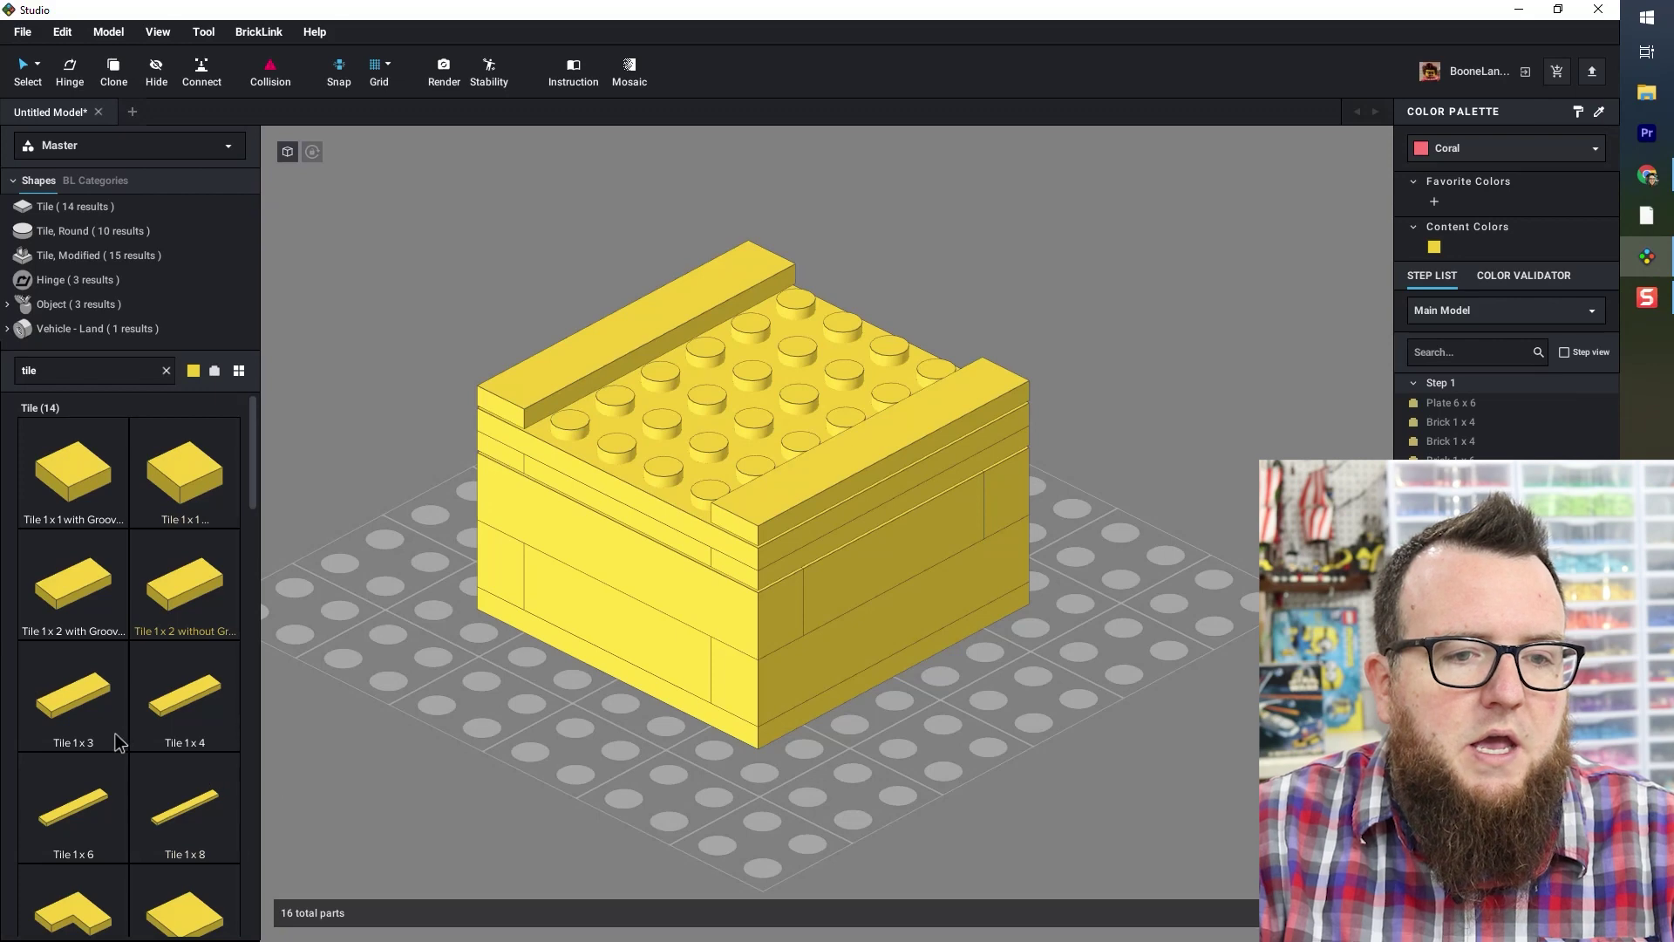
- Add a 1x4 tile on the front-left top edge and a 2x2 corner tile on the top
{"action": "left_click_drag", "start_coordinate": [171, 710], "coordinate": [1019, 410]}
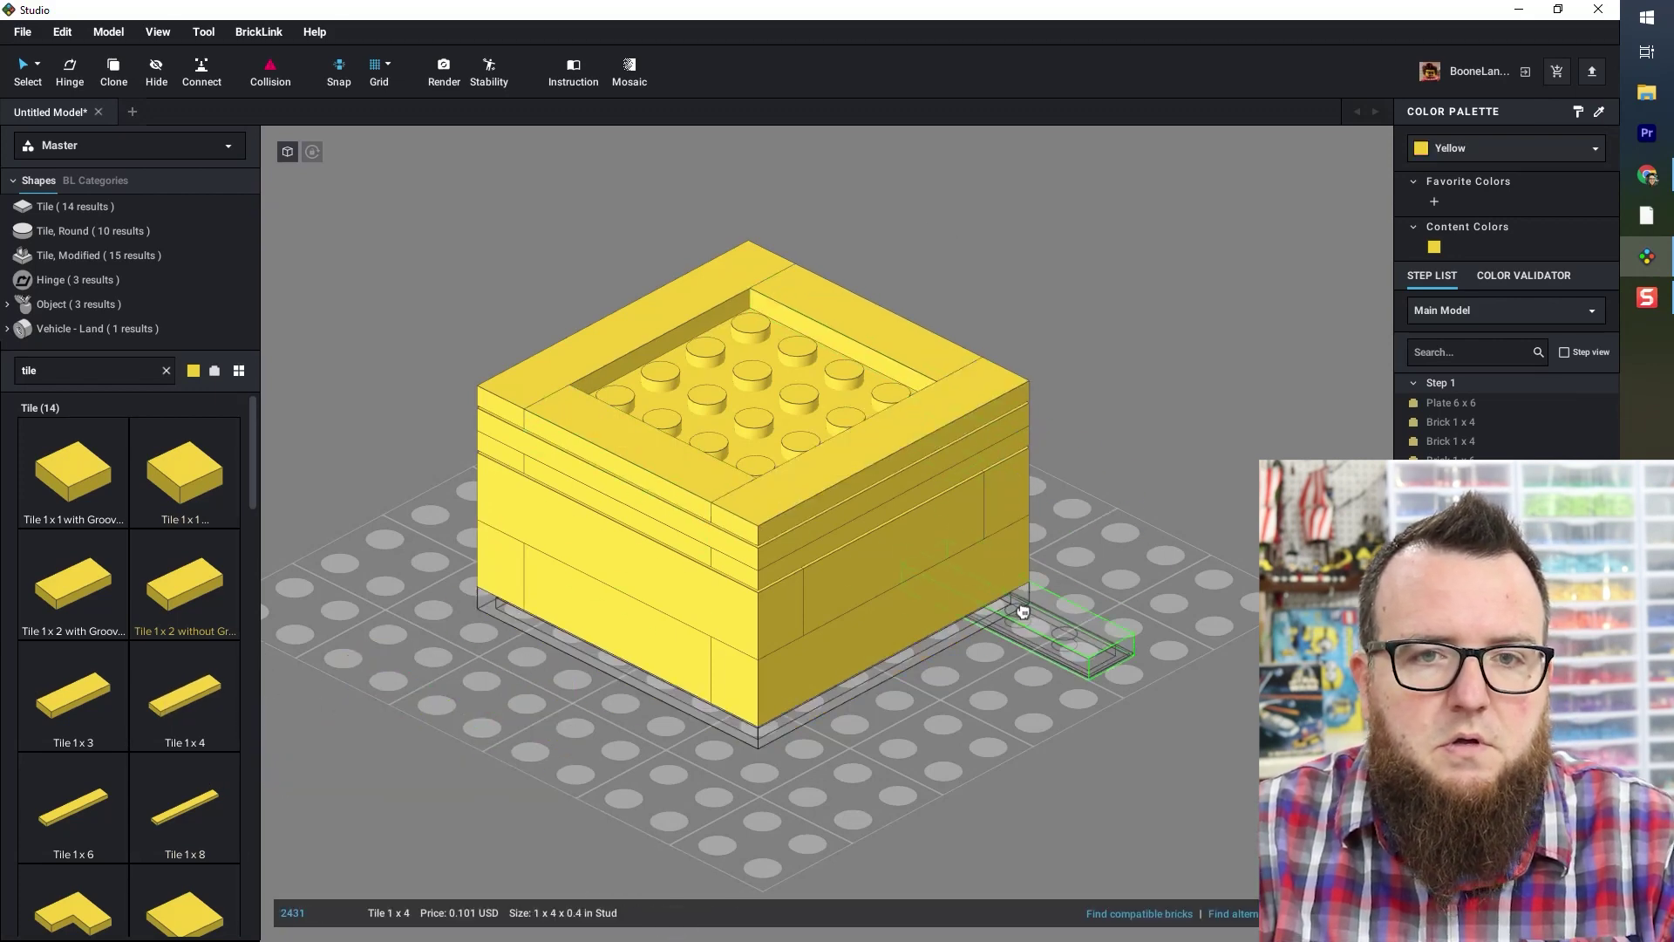
{"action": "key", "text": "Escape"}
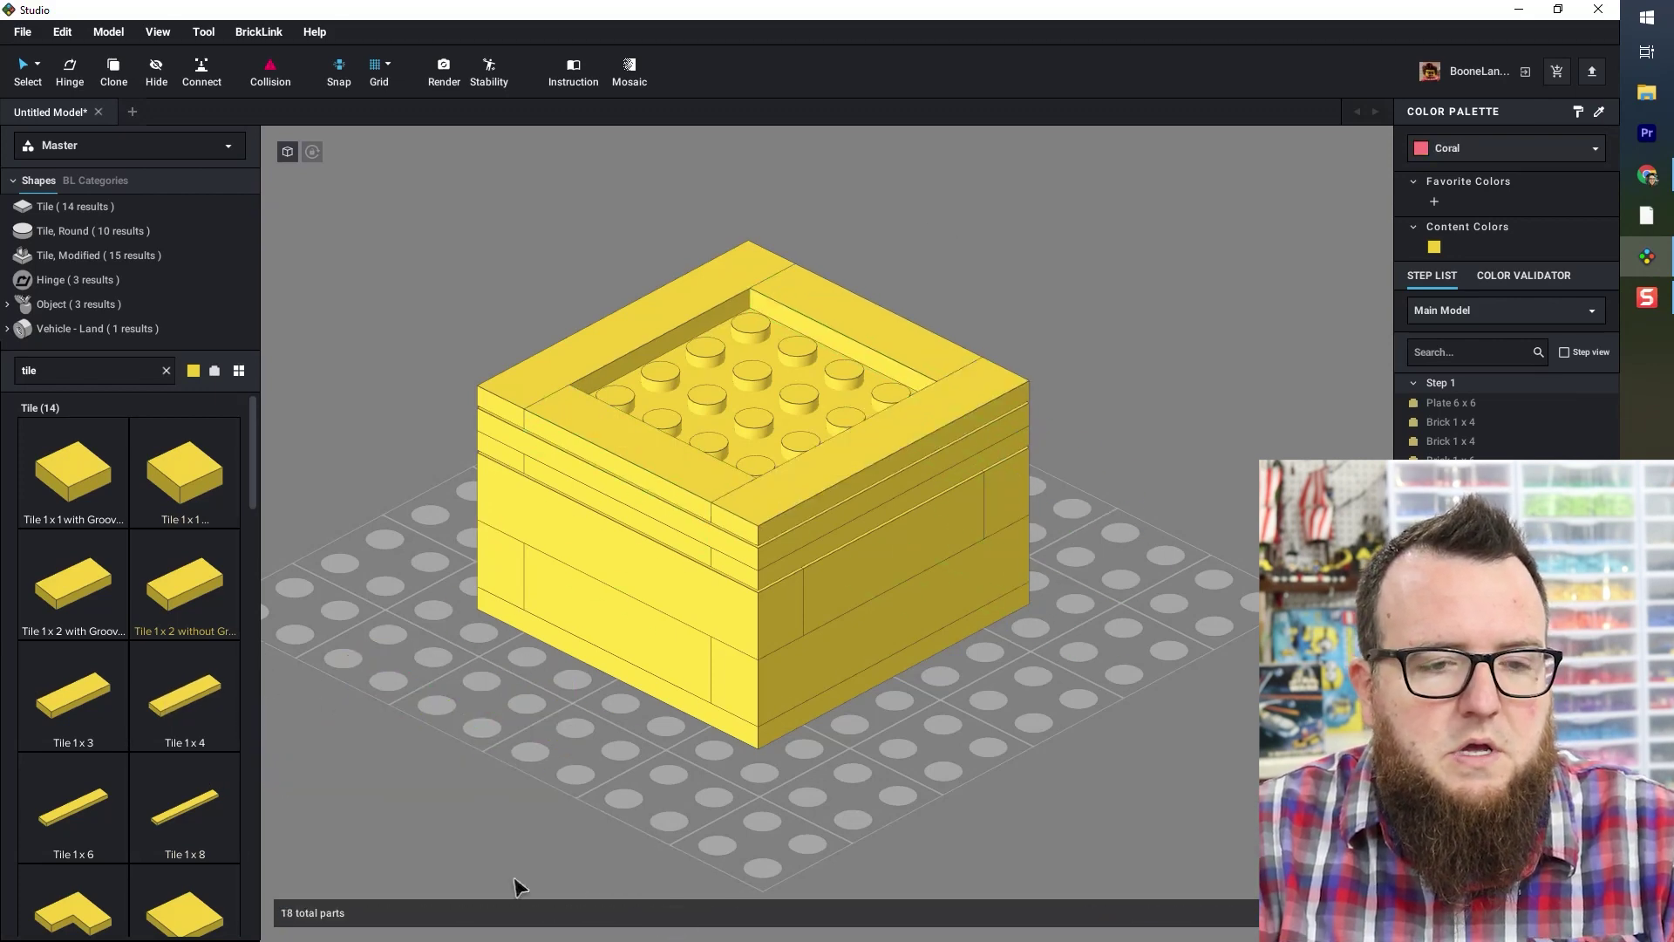
{"action": "left_click", "coordinate": [61, 914]}
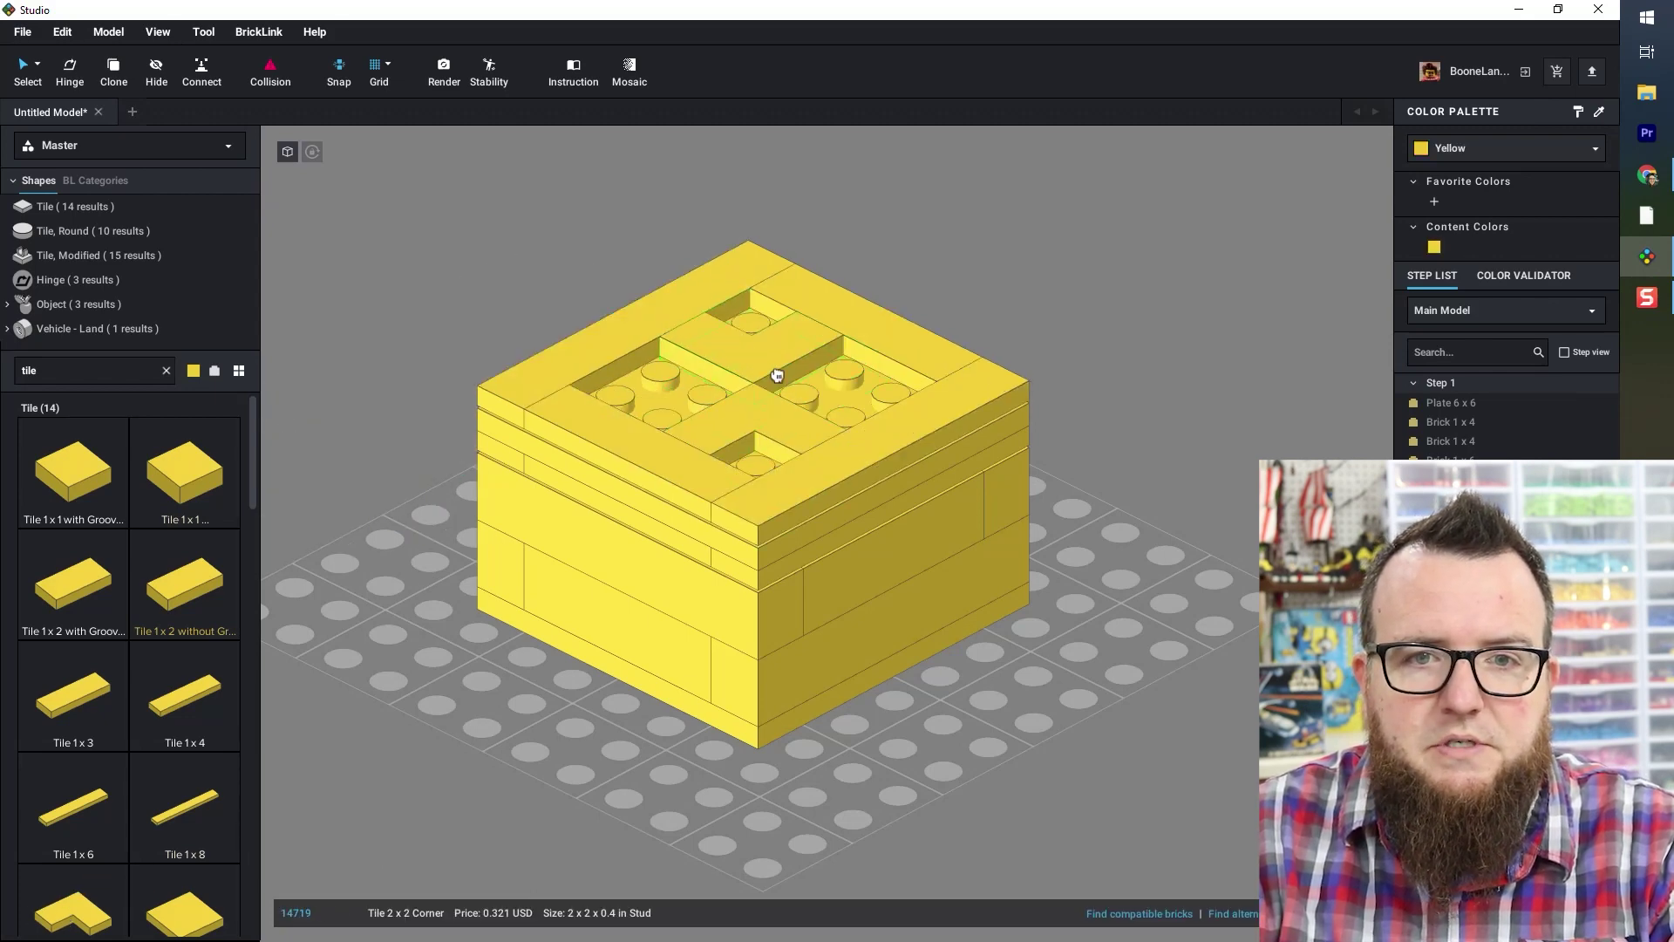
{"action": "left_click", "coordinate": [763, 368]}
{"action": "left_click_drag", "start_coordinate": [763, 368], "coordinate": [828, 375]}
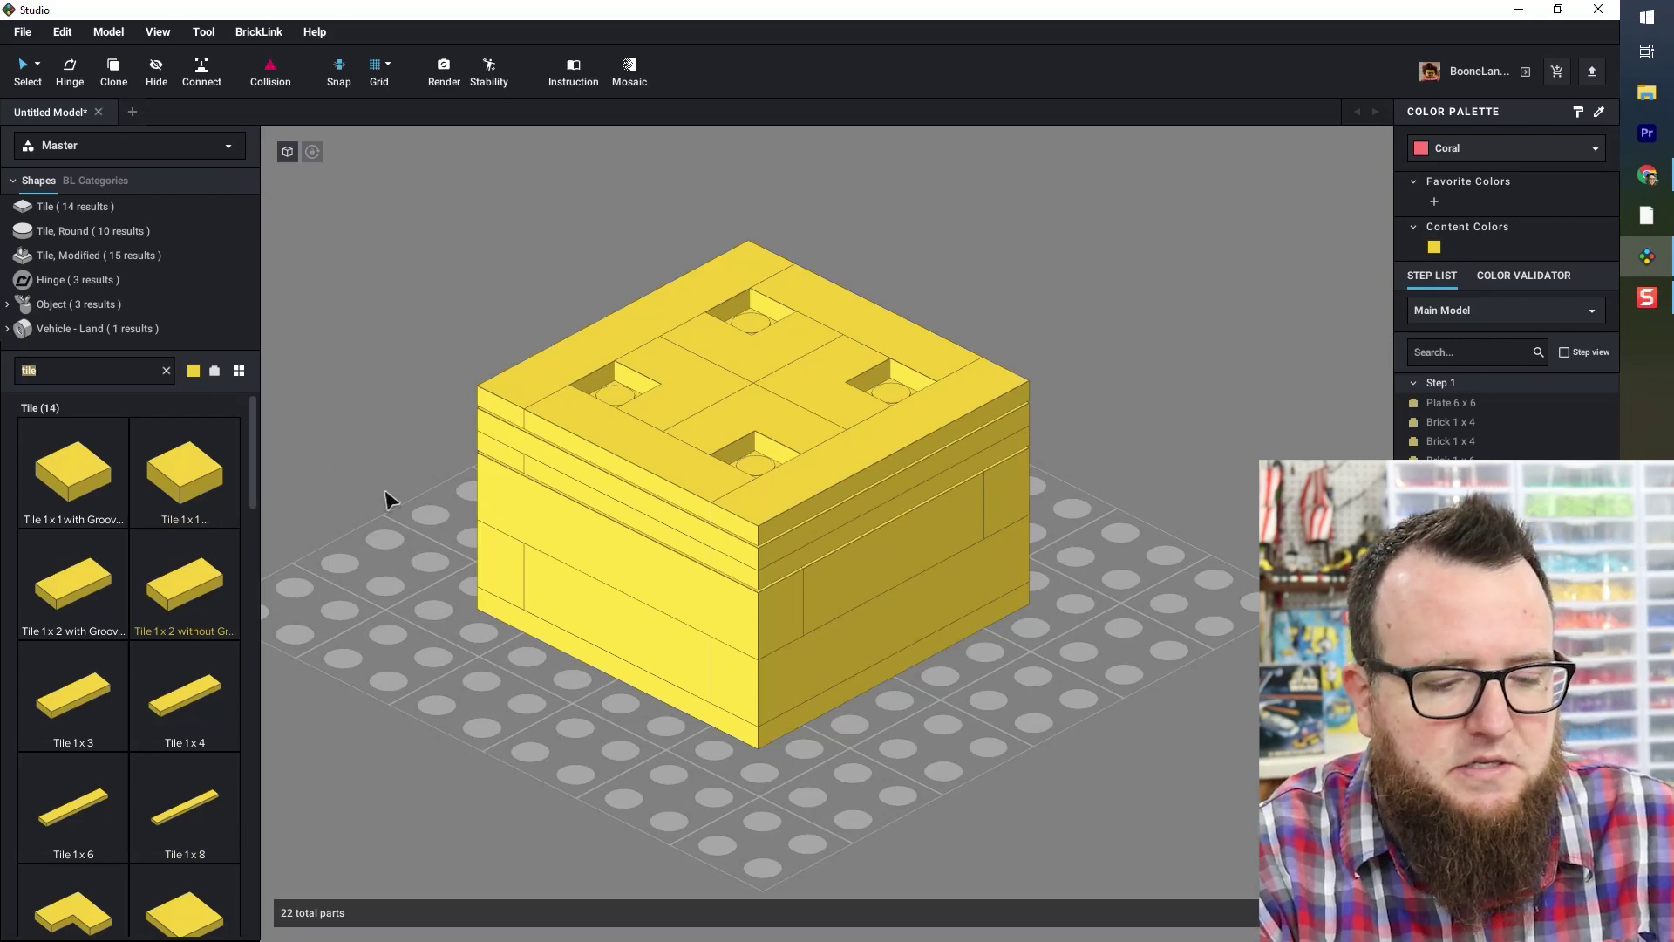
- Search 'plate' and drop 1x1 plates into the left, back, right and front openings
{"action": "type", "text": "late"}
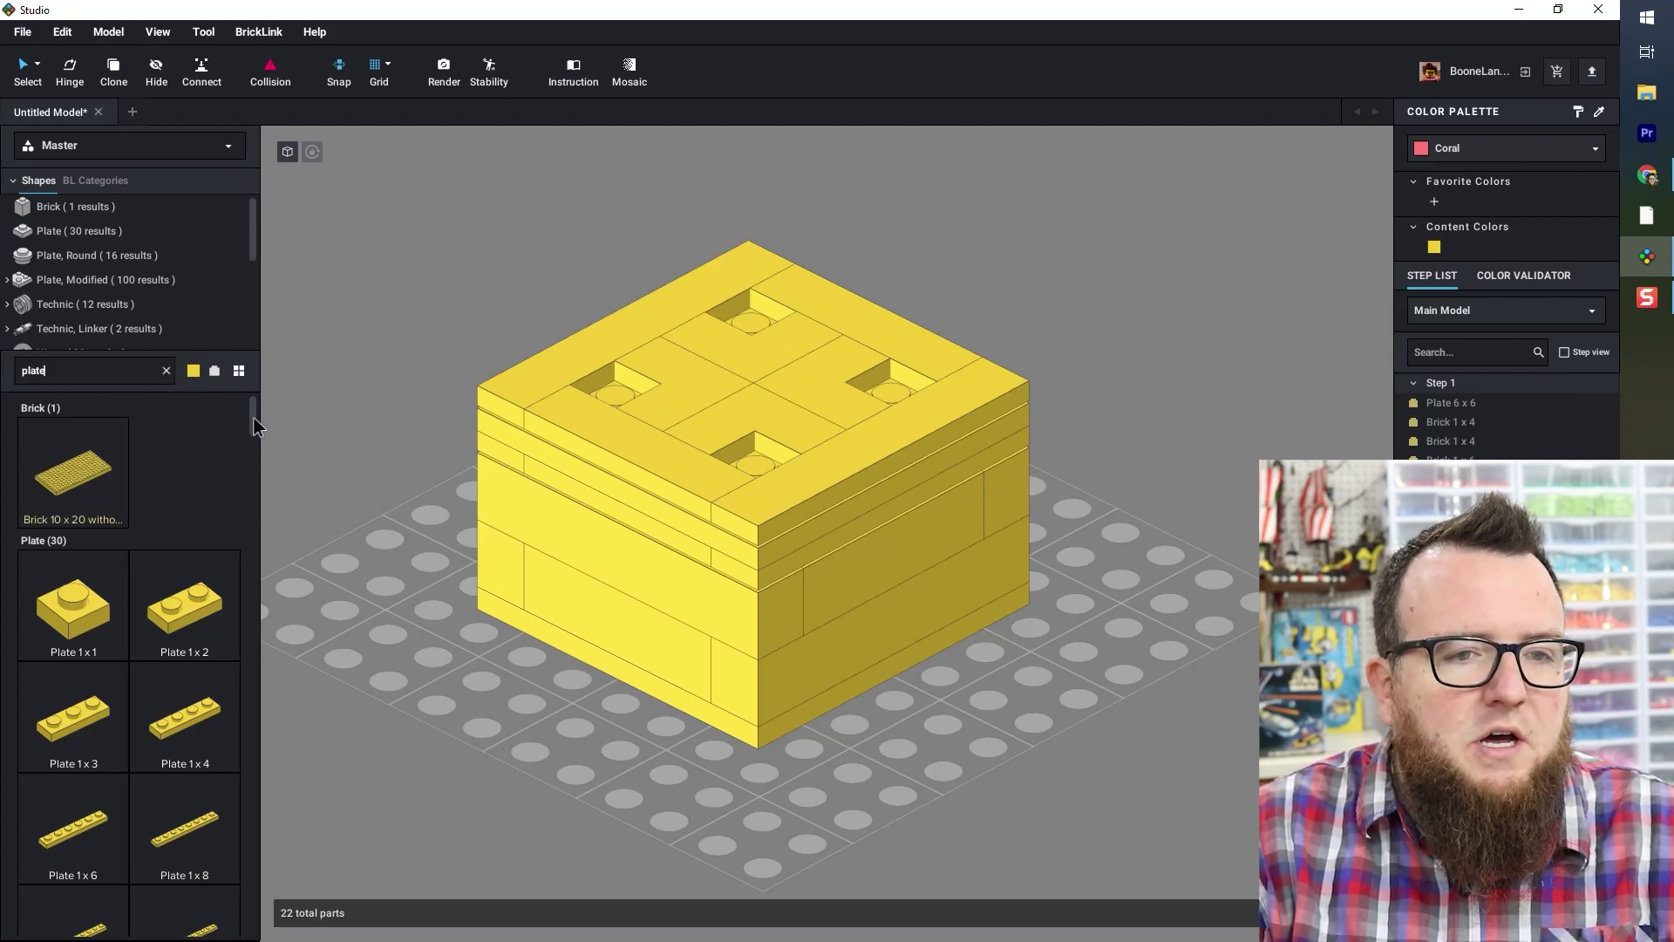
{"action": "mouse_move", "coordinate": [254, 417]}
{"action": "left_mouse_down"}
{"action": "mouse_move", "coordinate": [255, 488]}
{"action": "mouse_move", "coordinate": [251, 419]}
{"action": "left_mouse_up"}
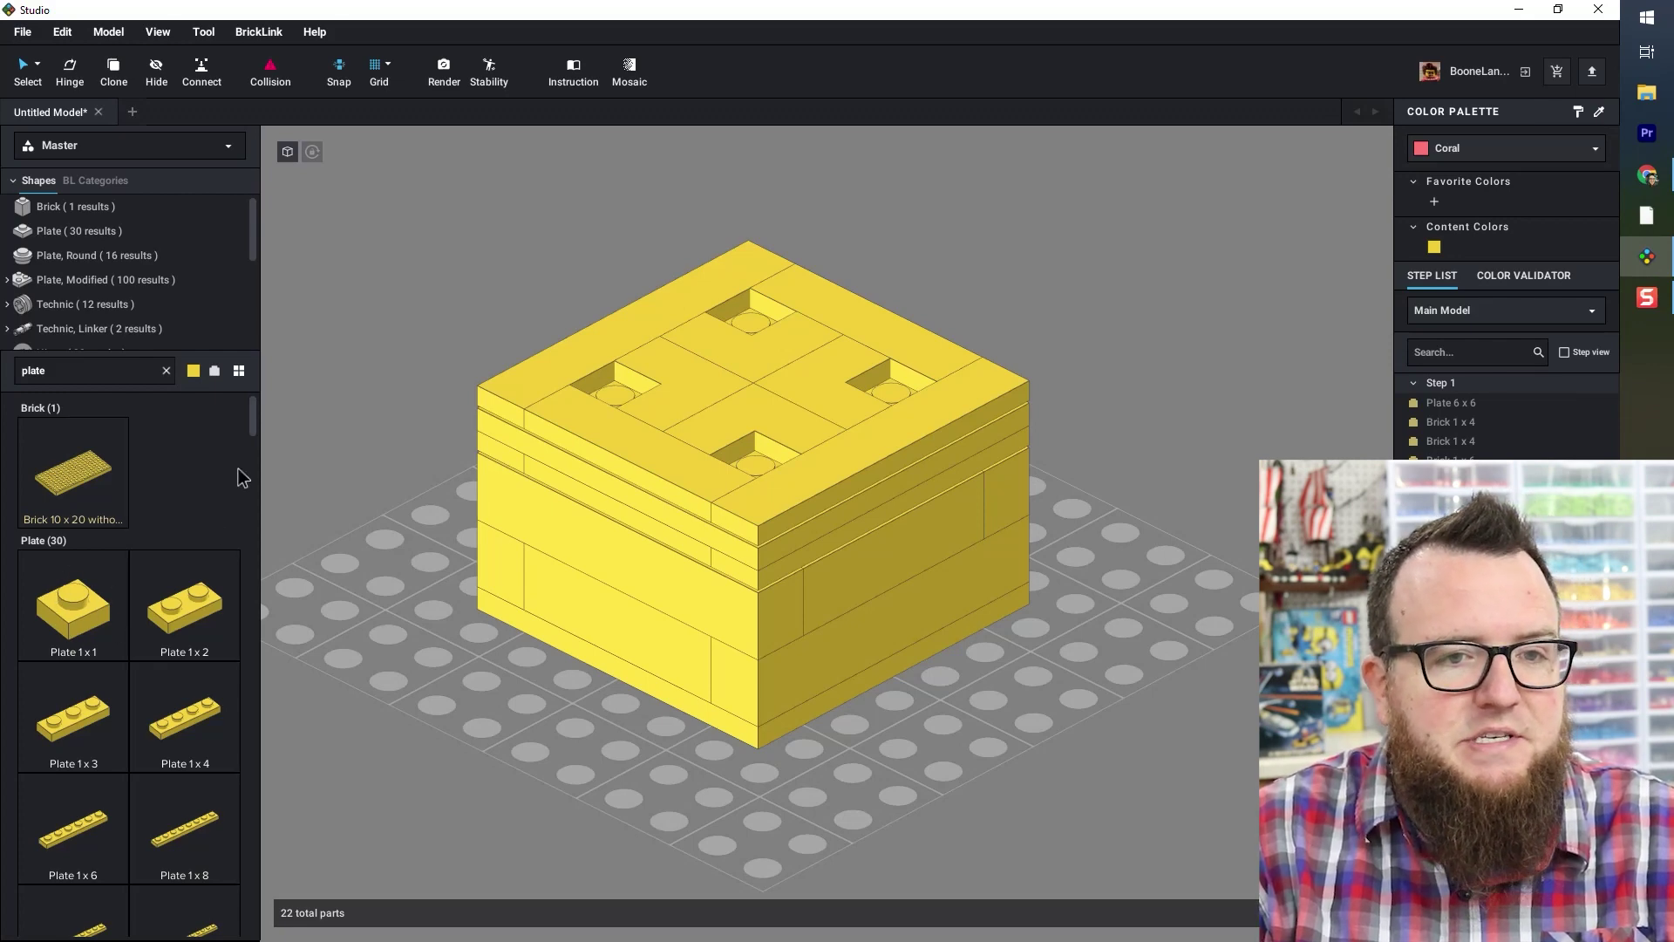
{"action": "mouse_move", "coordinate": [253, 418]}
{"action": "left_mouse_down"}
{"action": "mouse_move", "coordinate": [255, 462]}
{"action": "mouse_move", "coordinate": [254, 406]}
{"action": "left_mouse_up"}
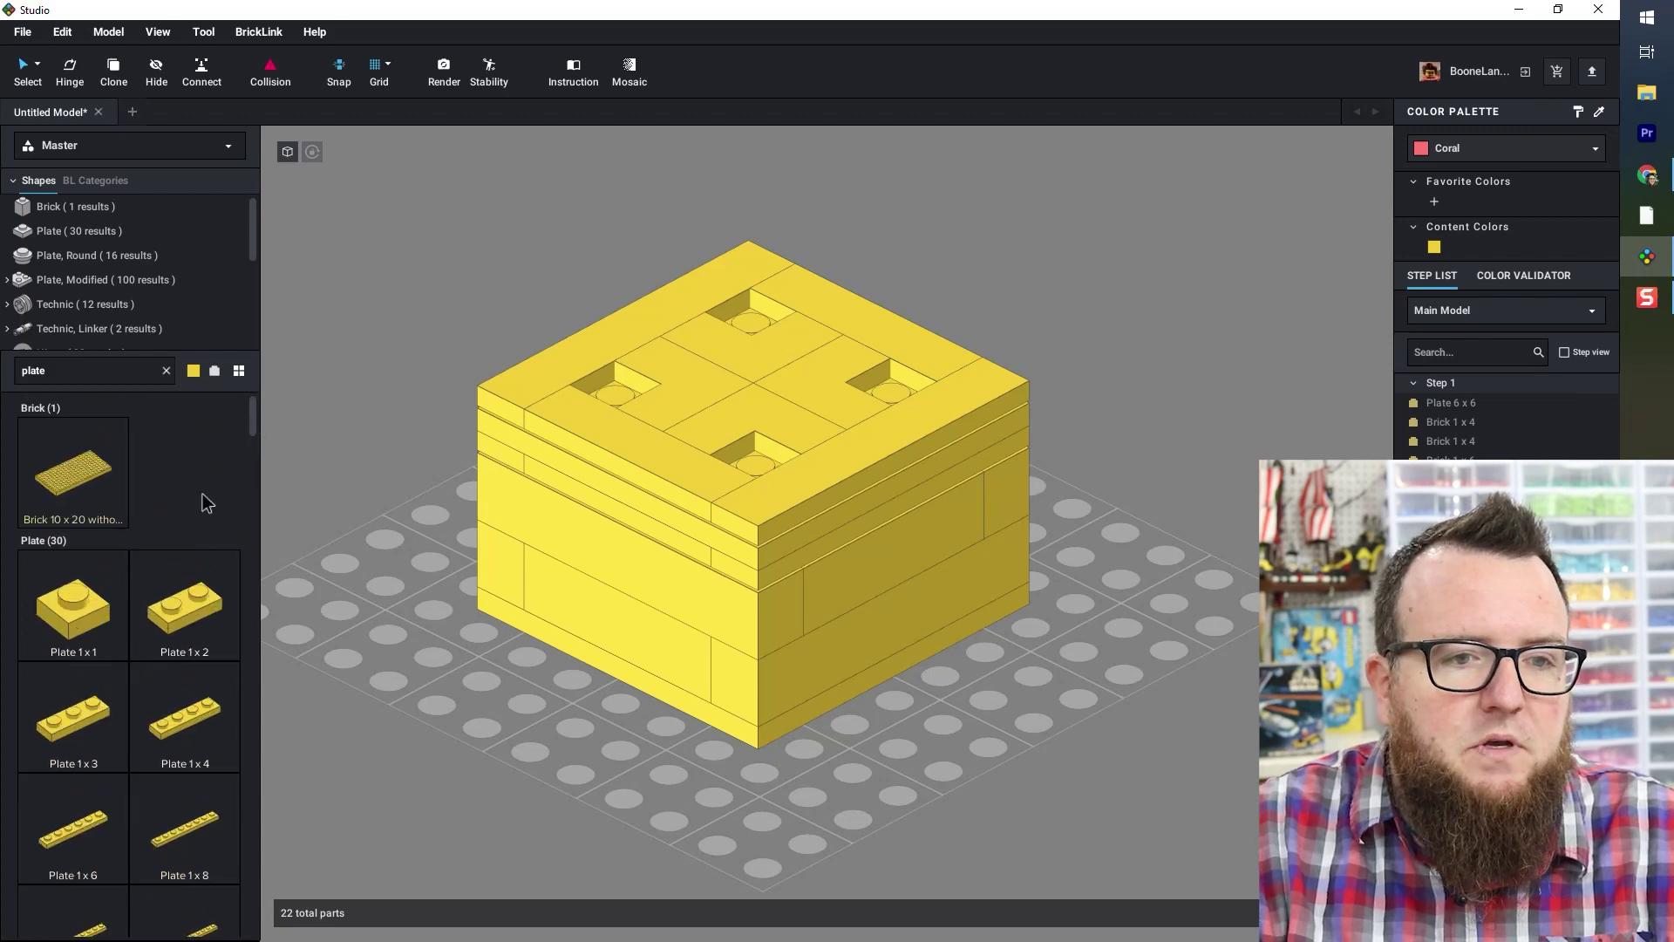
{"action": "left_click", "coordinate": [73, 610]}
{"action": "left_click", "coordinate": [616, 380]}
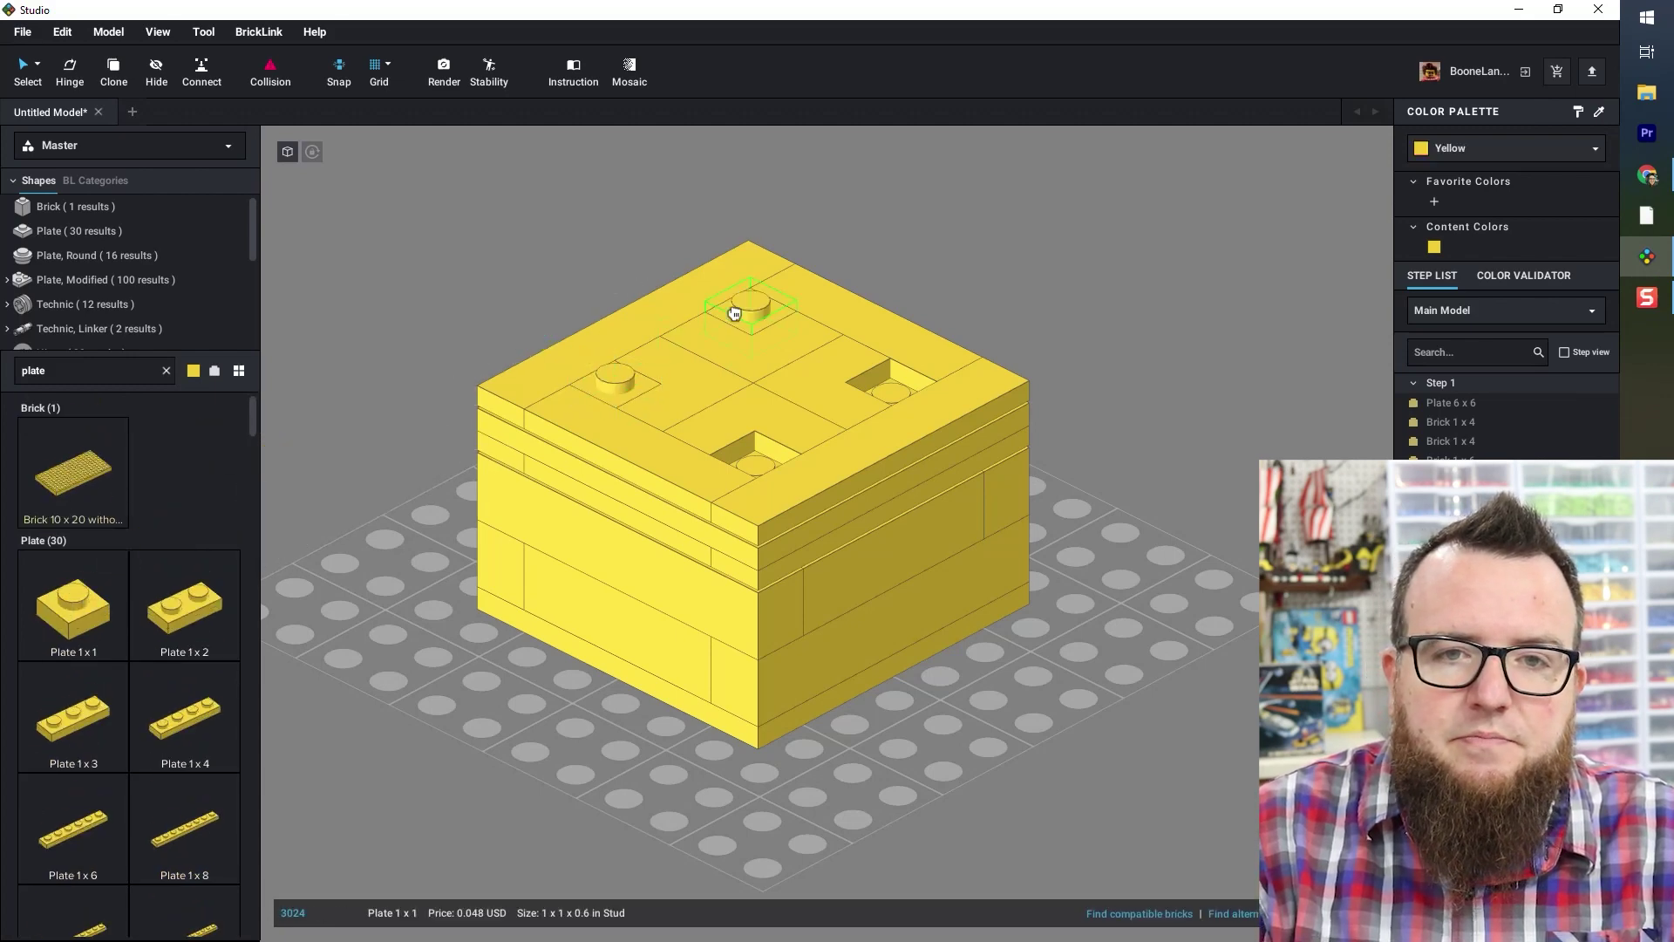
{"action": "left_click", "coordinate": [750, 307]}
{"action": "left_click", "coordinate": [867, 399]}
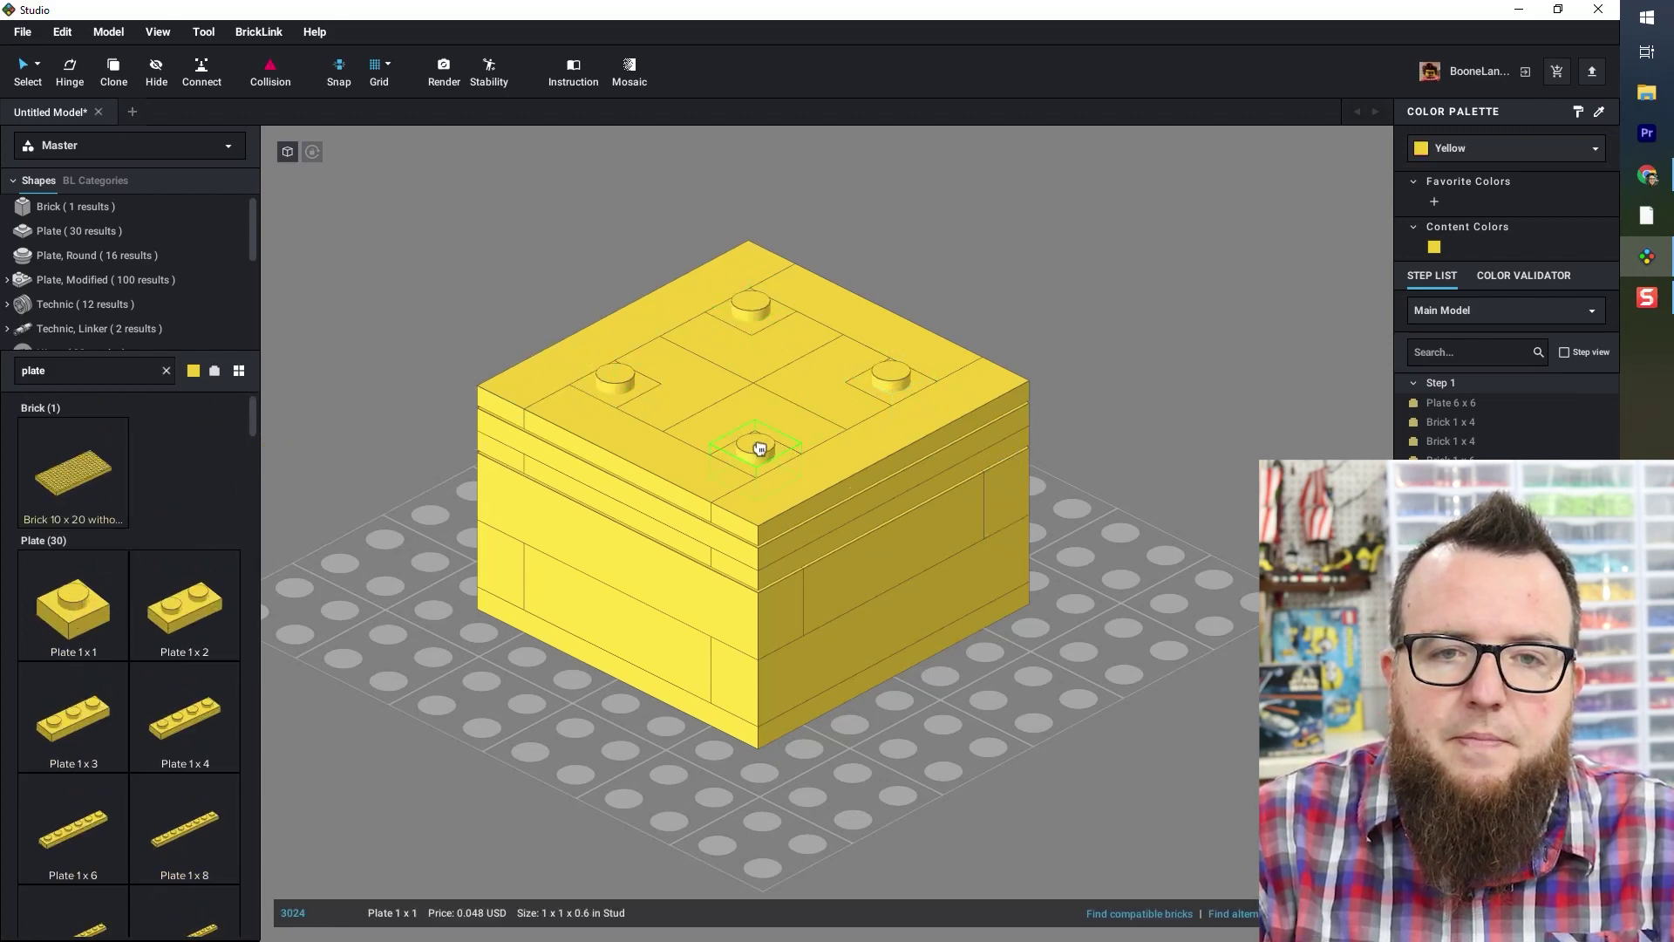
{"action": "left_click", "coordinate": [751, 445]}
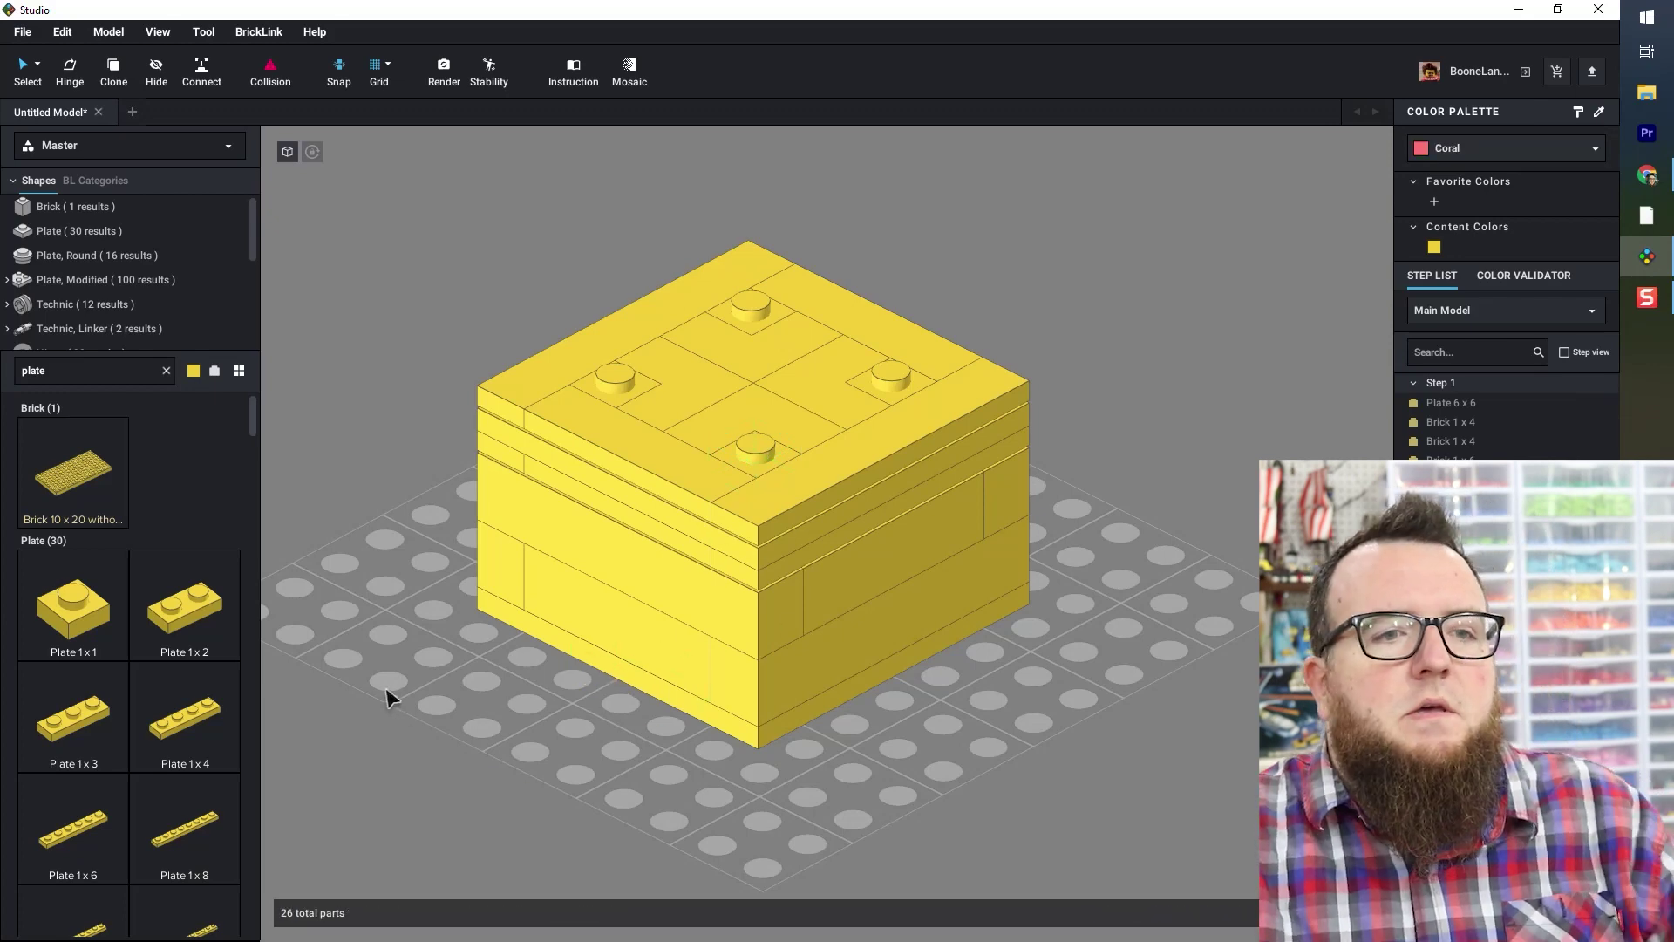
- Search 'round plate' and place a flat 2x2 round plate with axle hole on the top-left stud
{"action": "double_click", "coordinate": [89, 372]}
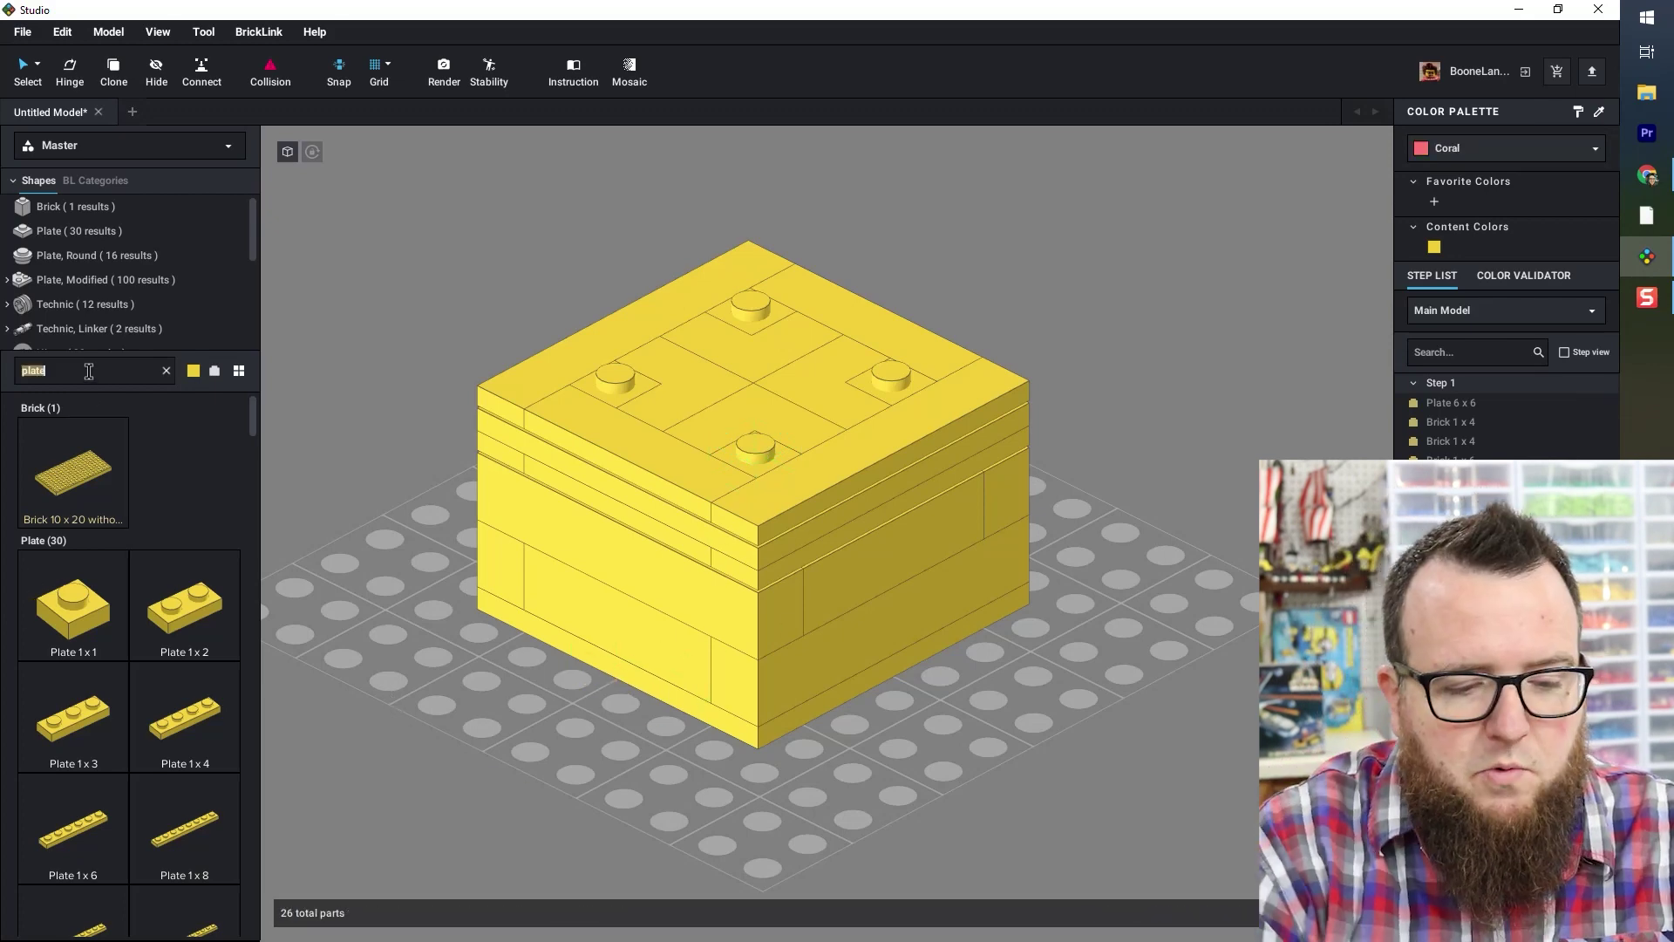
{"action": "type", "text": "roun"}
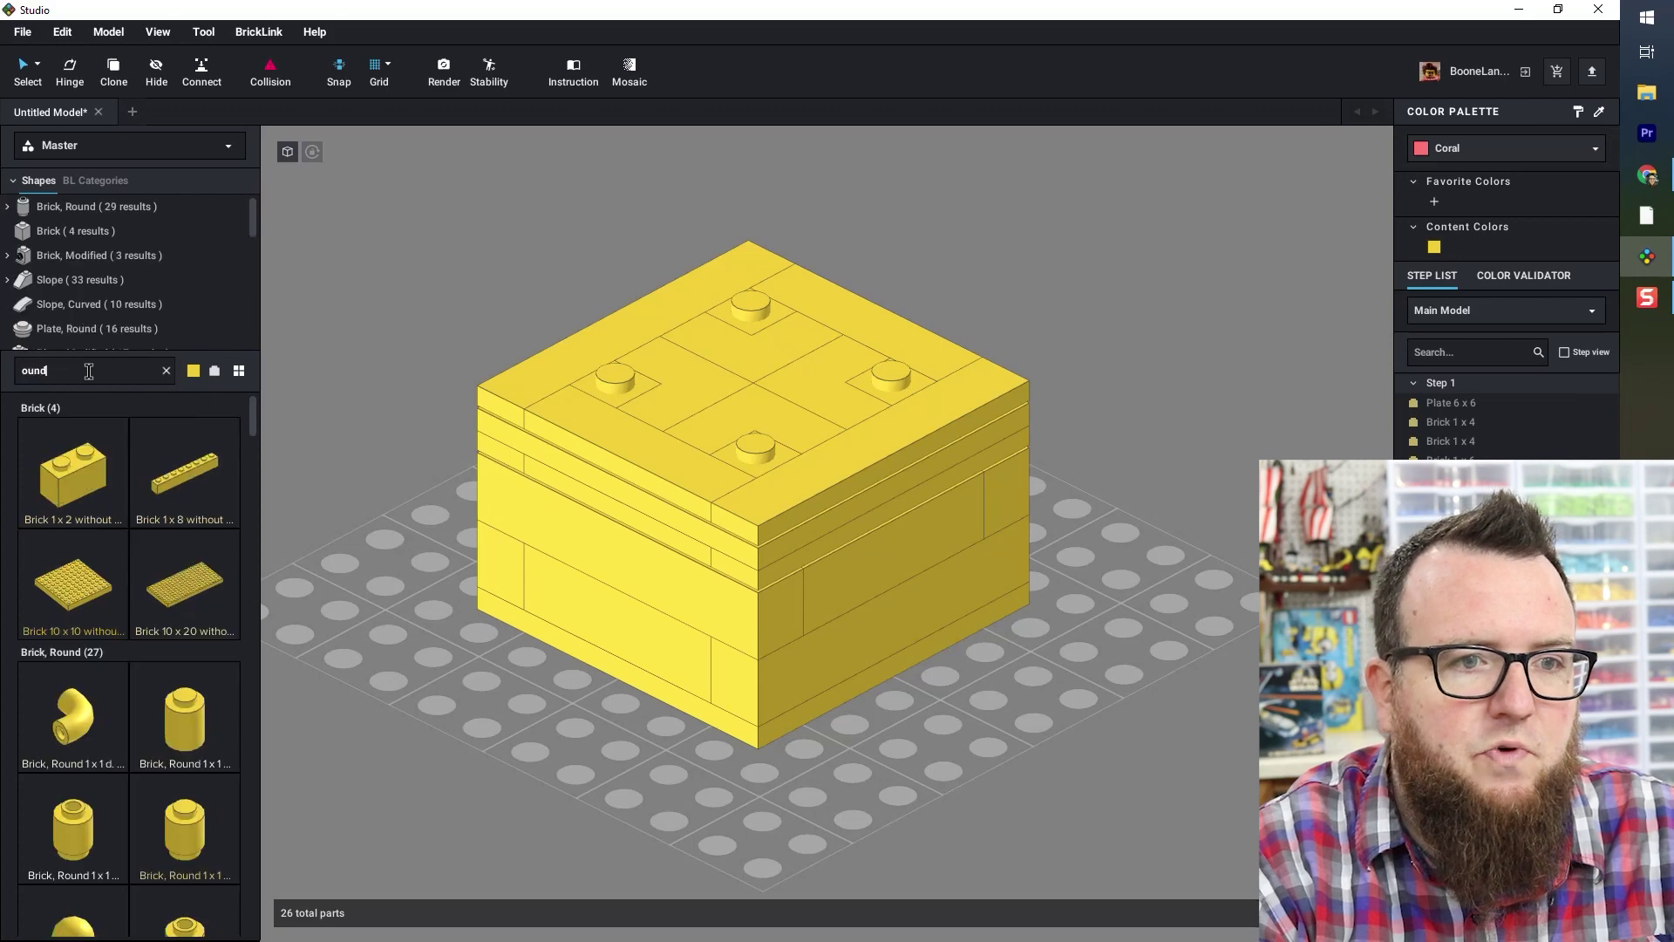
{"action": "type", "text": "d plate"}
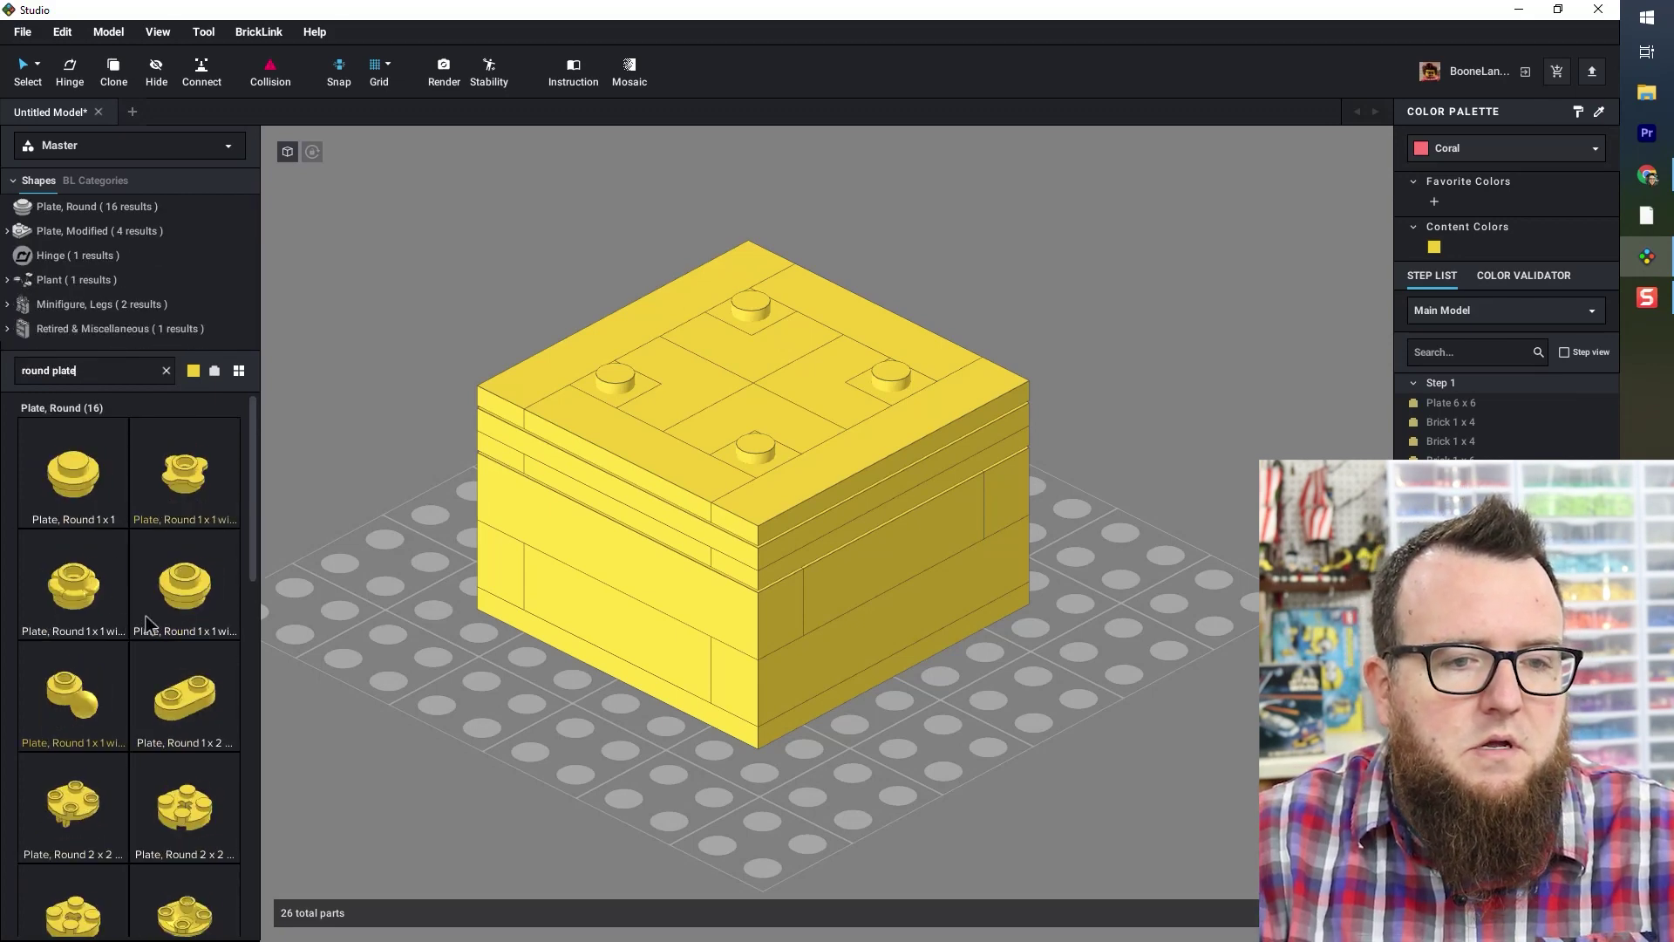
{"action": "scroll", "coordinate": [145, 615], "scroll_direction": "down", "scroll_amount": 1}
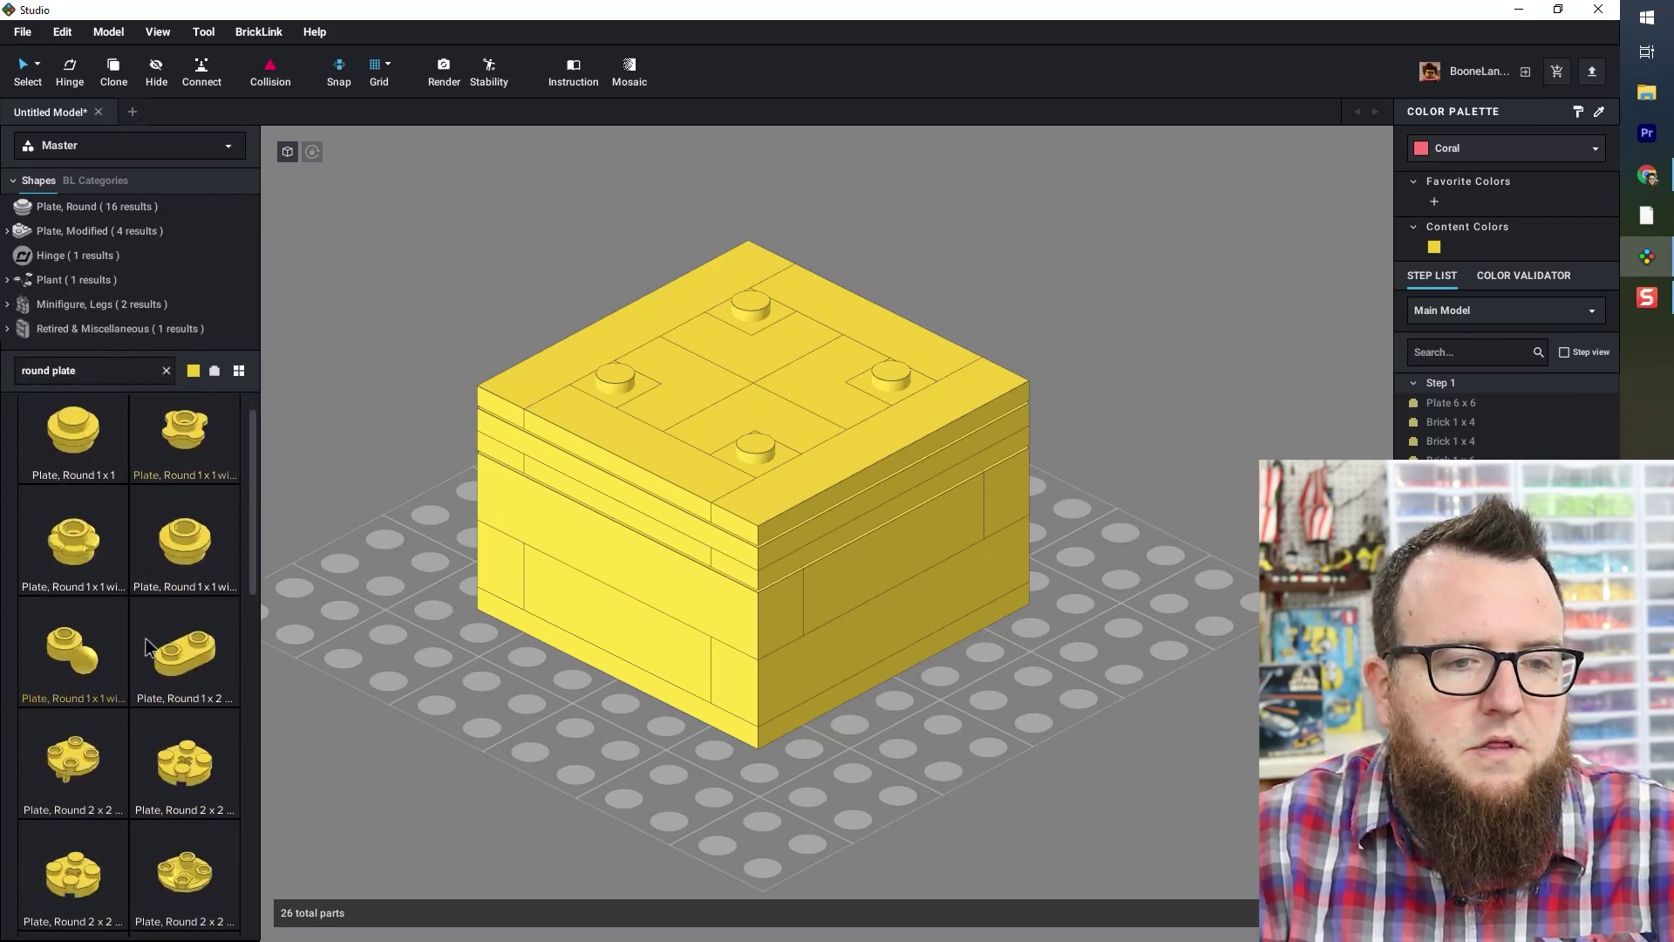
{"action": "left_click", "coordinate": [193, 776]}
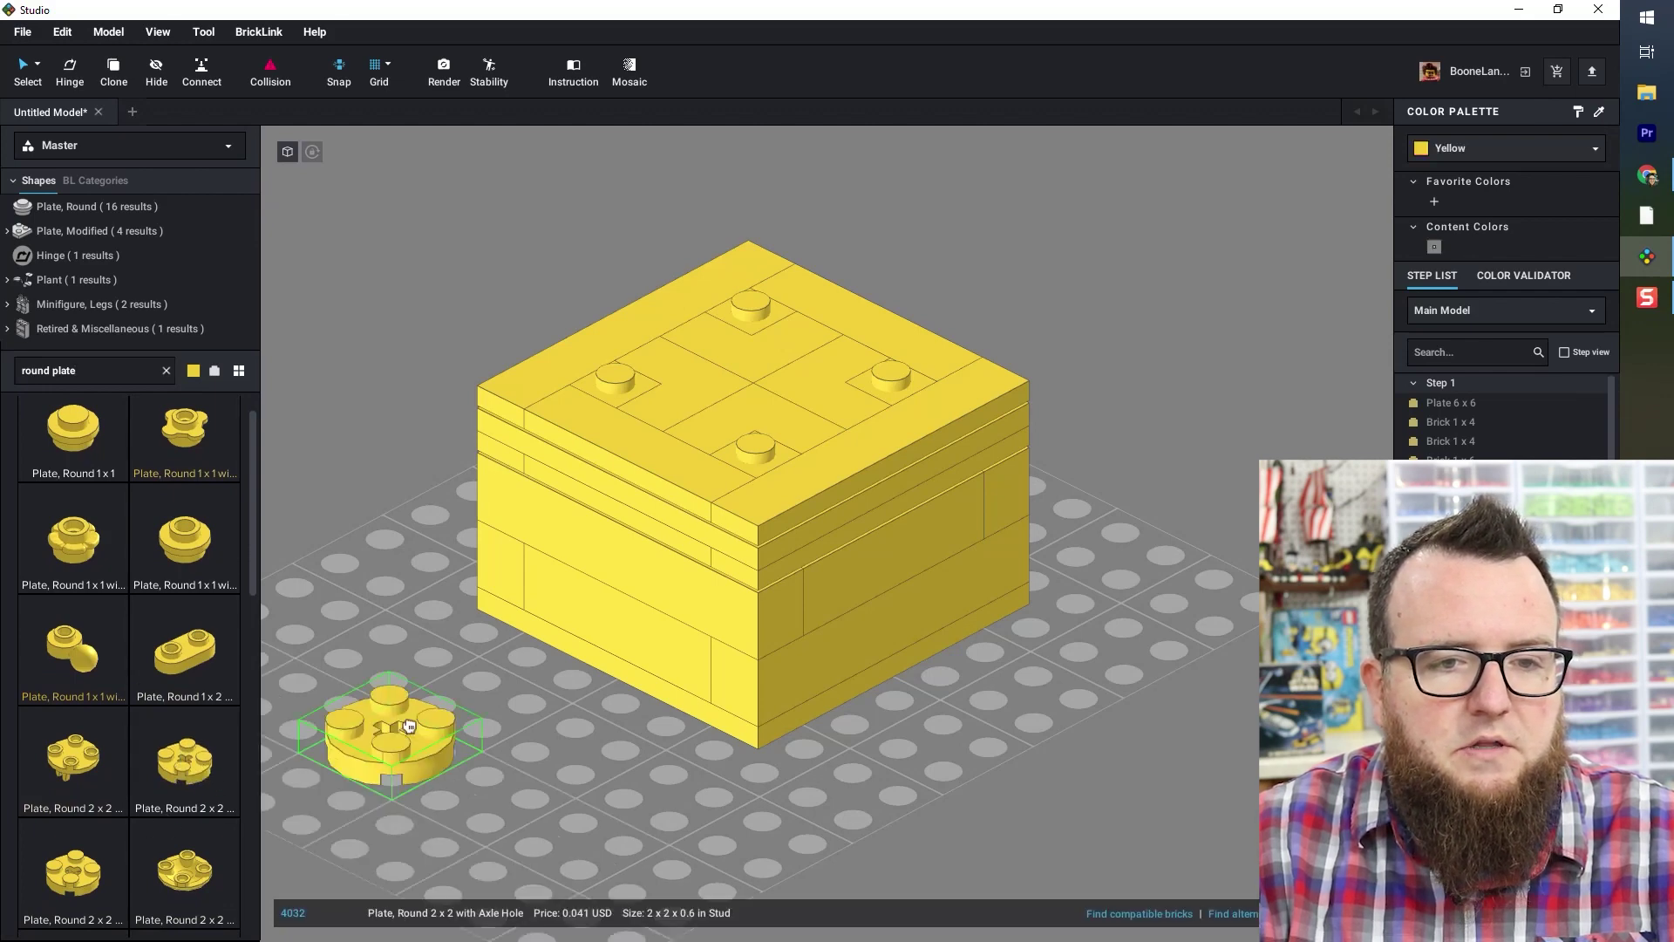
{"action": "key", "text": "Up"}
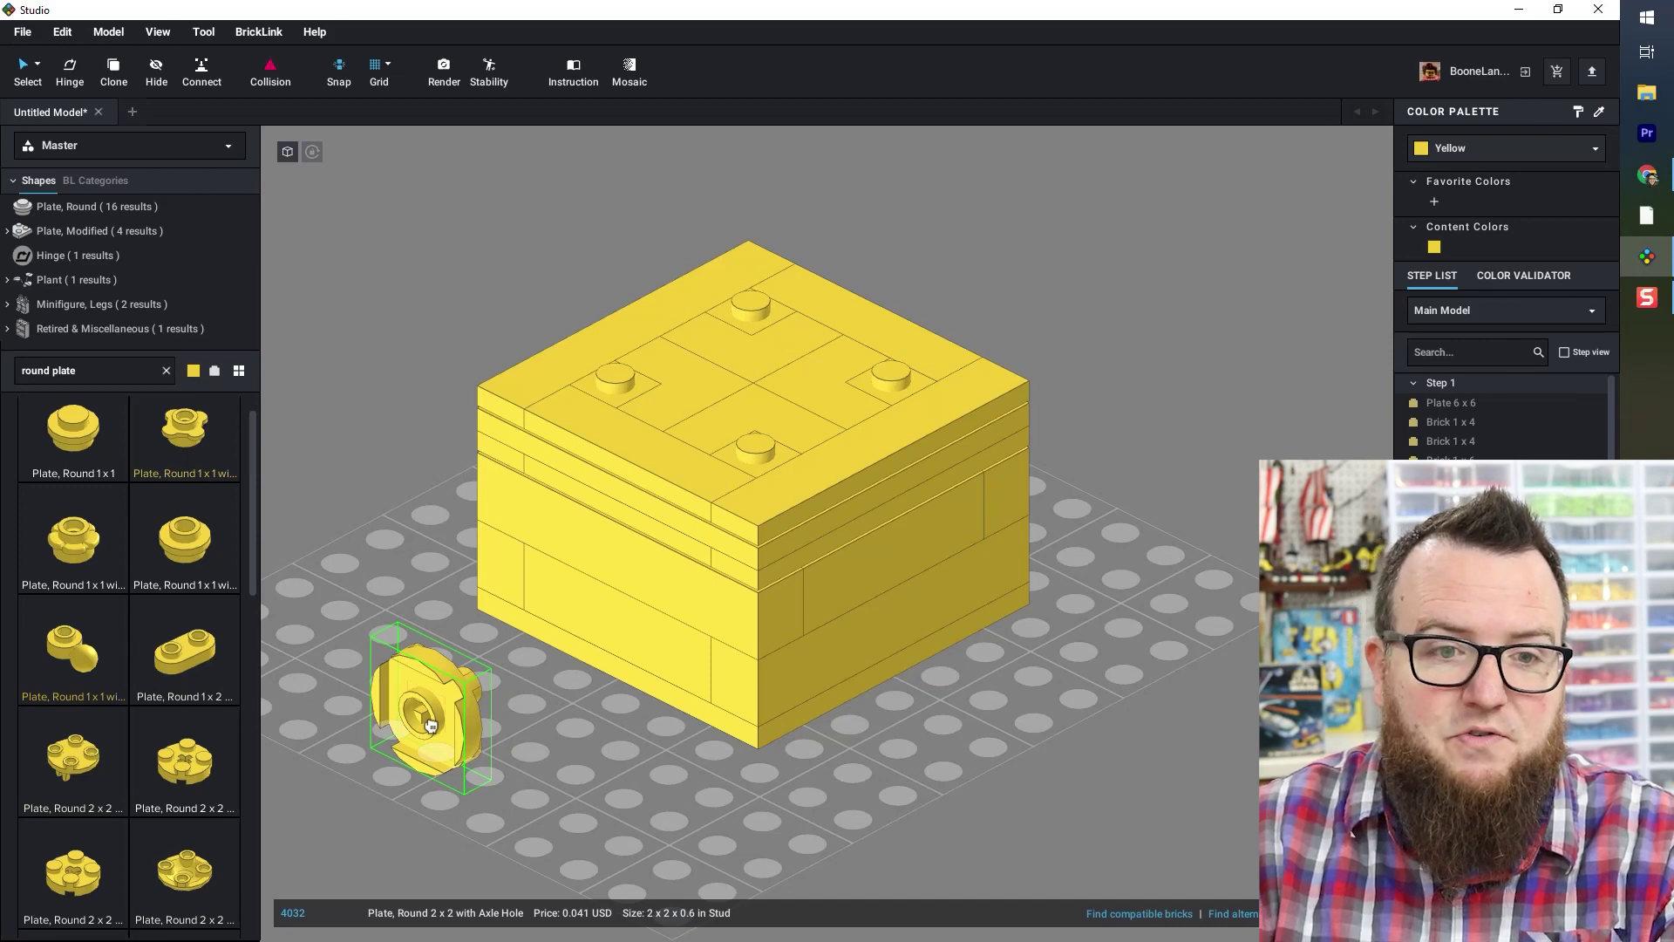
{"action": "key", "text": "Down"}
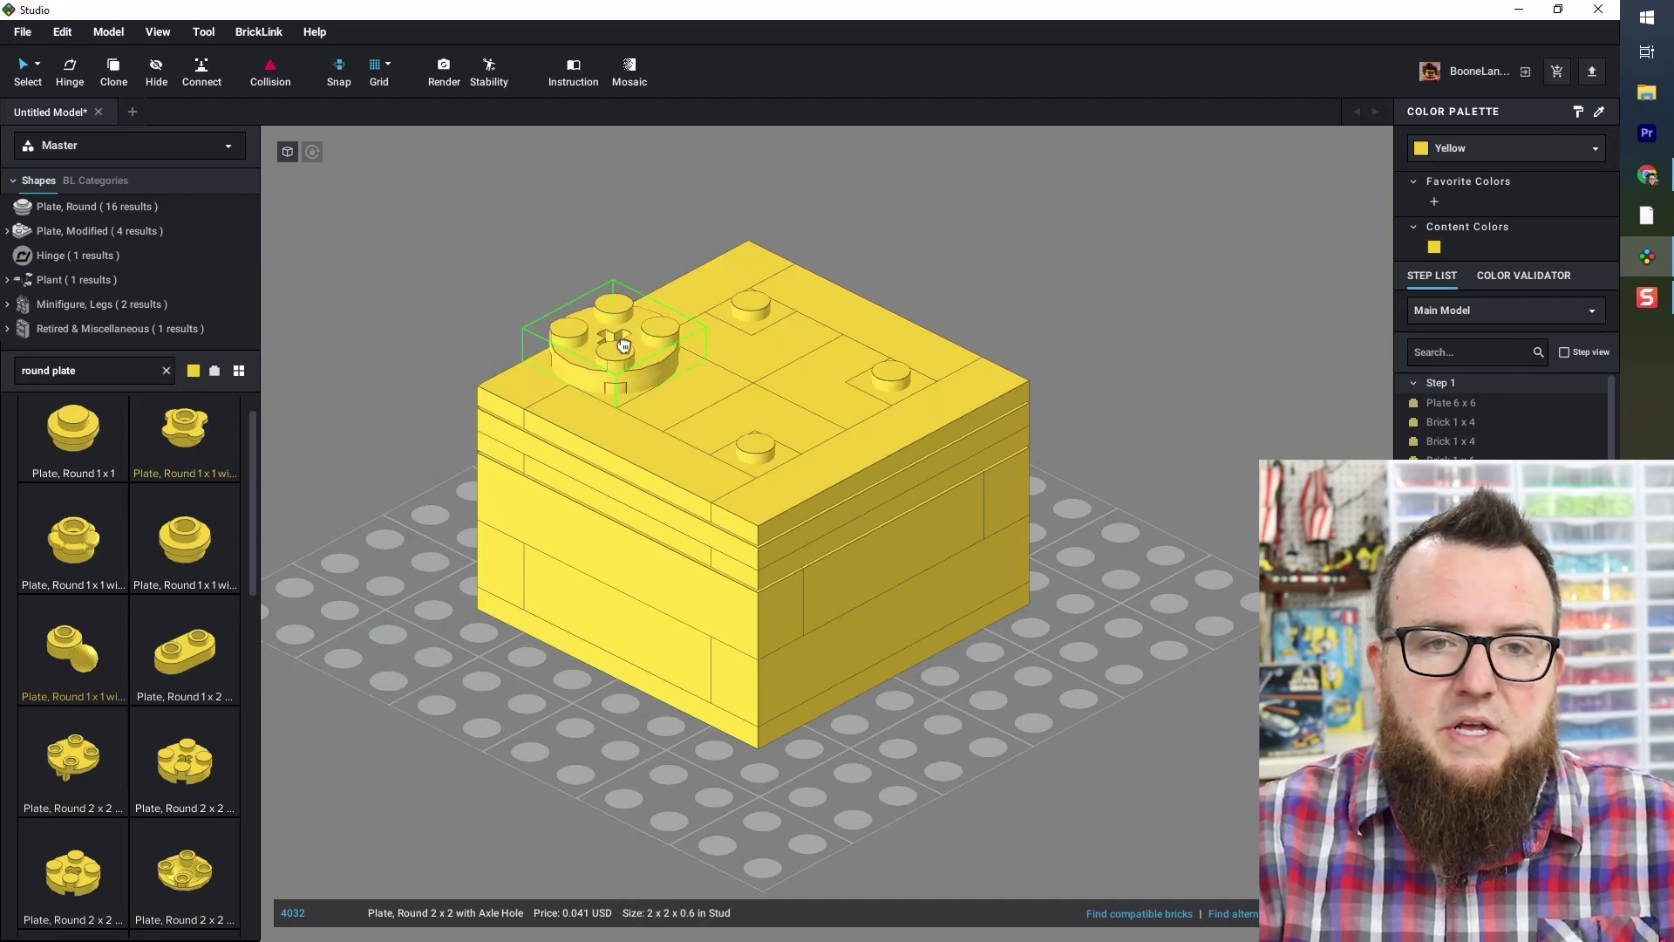
{"action": "left_click", "coordinate": [619, 368]}
- Paste round plate copies onto the back, right and front studs, discarding the extra
{"action": "key", "text": "ctrl+v"}
{"action": "left_click", "coordinate": [752, 289]}
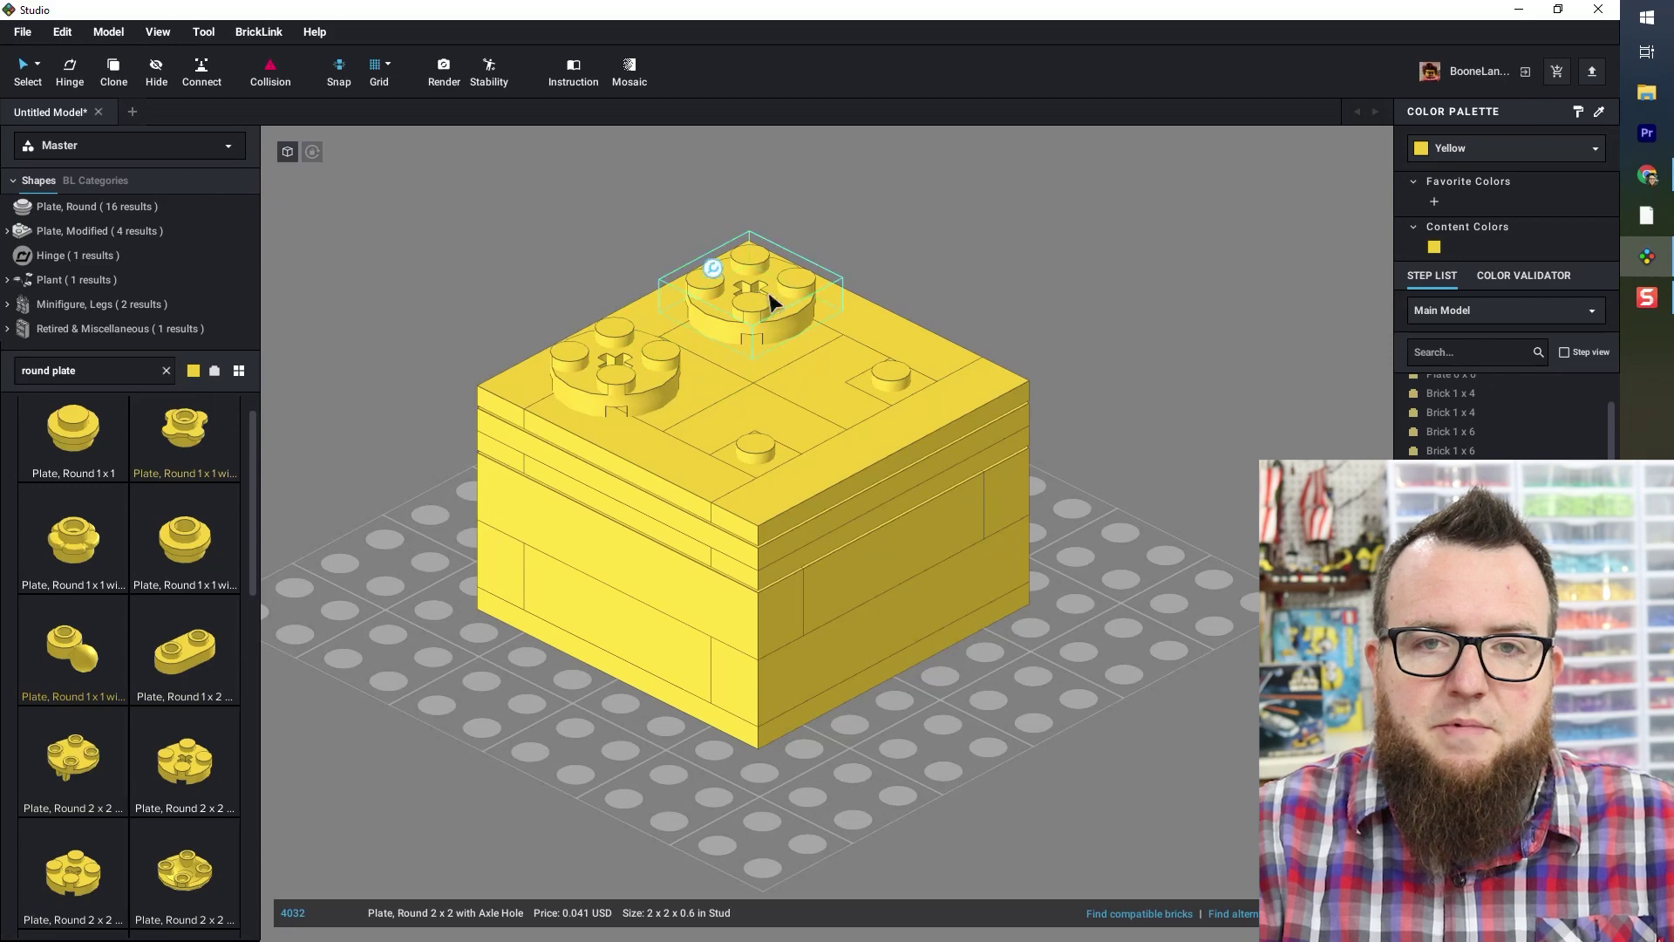
{"action": "key", "text": "ctrl+v"}
{"action": "left_click", "coordinate": [904, 371]}
{"action": "key", "text": "ctrl+v"}
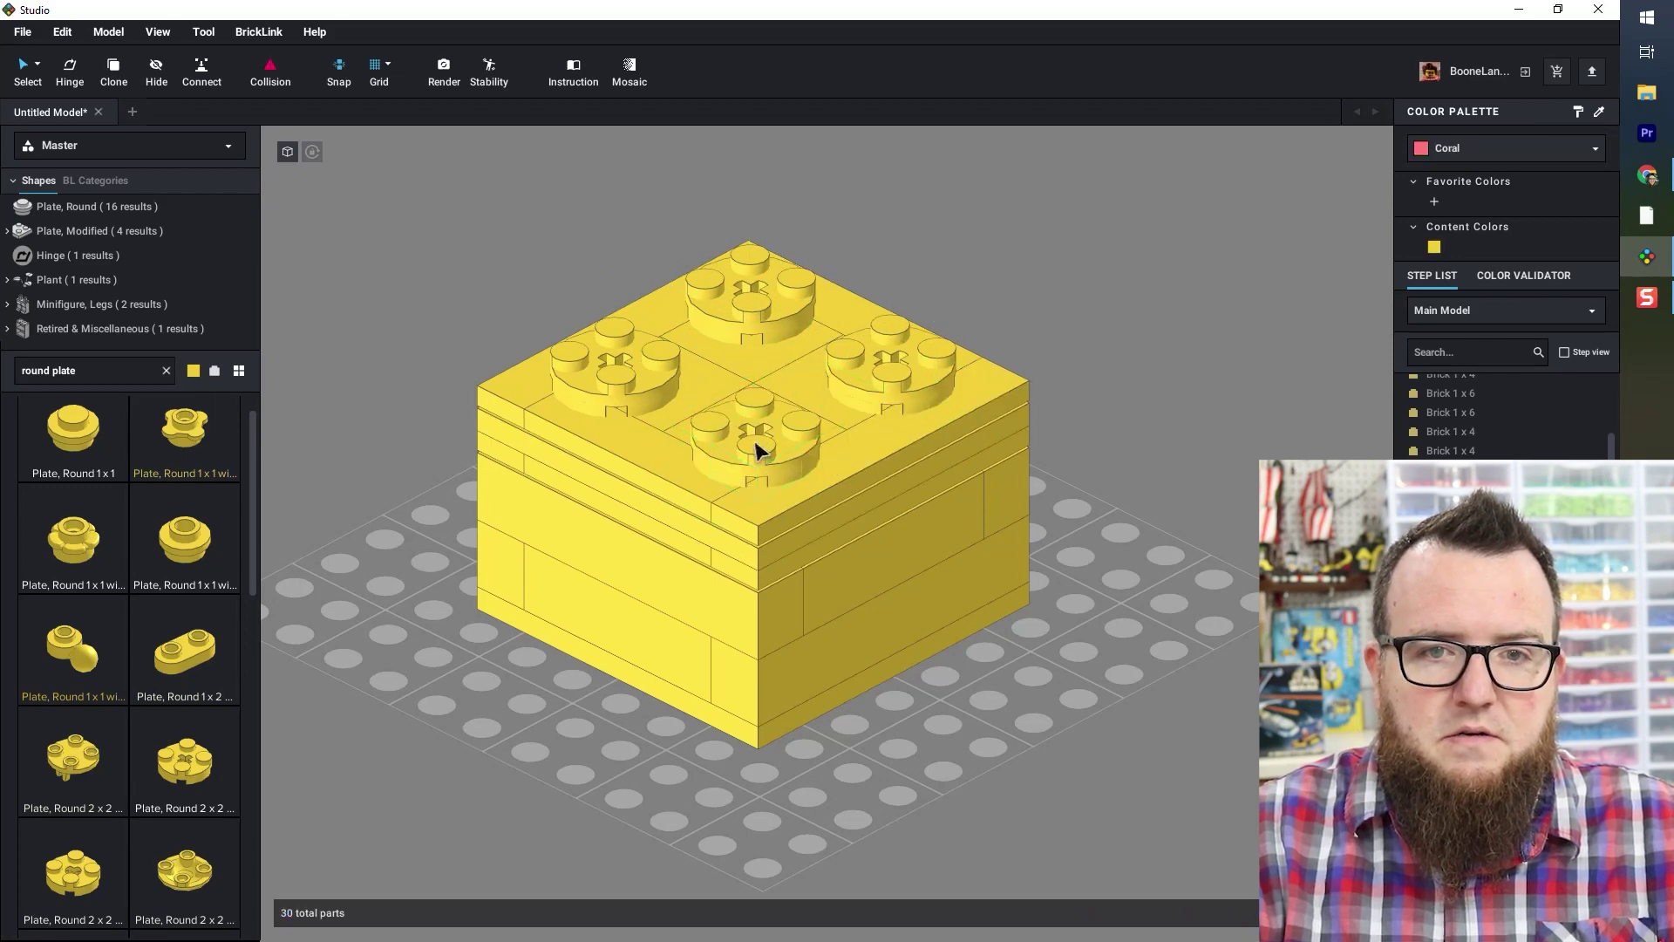
{"action": "left_click", "coordinate": [789, 479]}
{"action": "key", "text": "ctrl+v"}
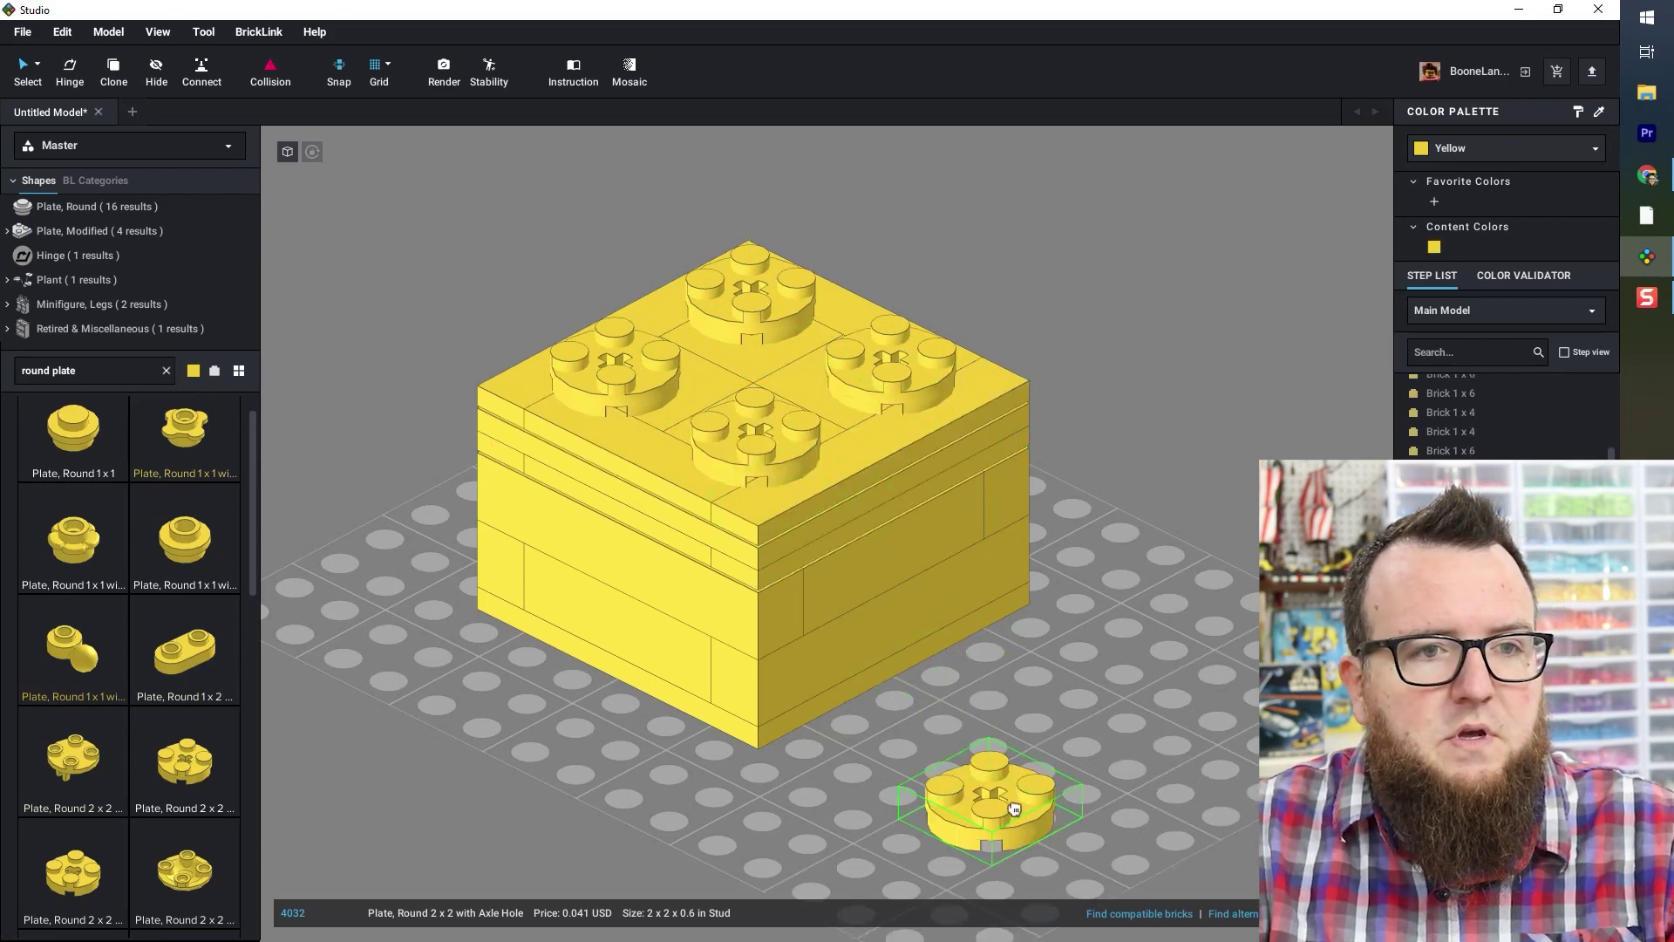
{"action": "key", "text": "Escape"}
- Search 'round tile' and set a 2x2 round tile on the left, back, right and front round plates
{"action": "left_click", "coordinate": [69, 370]}
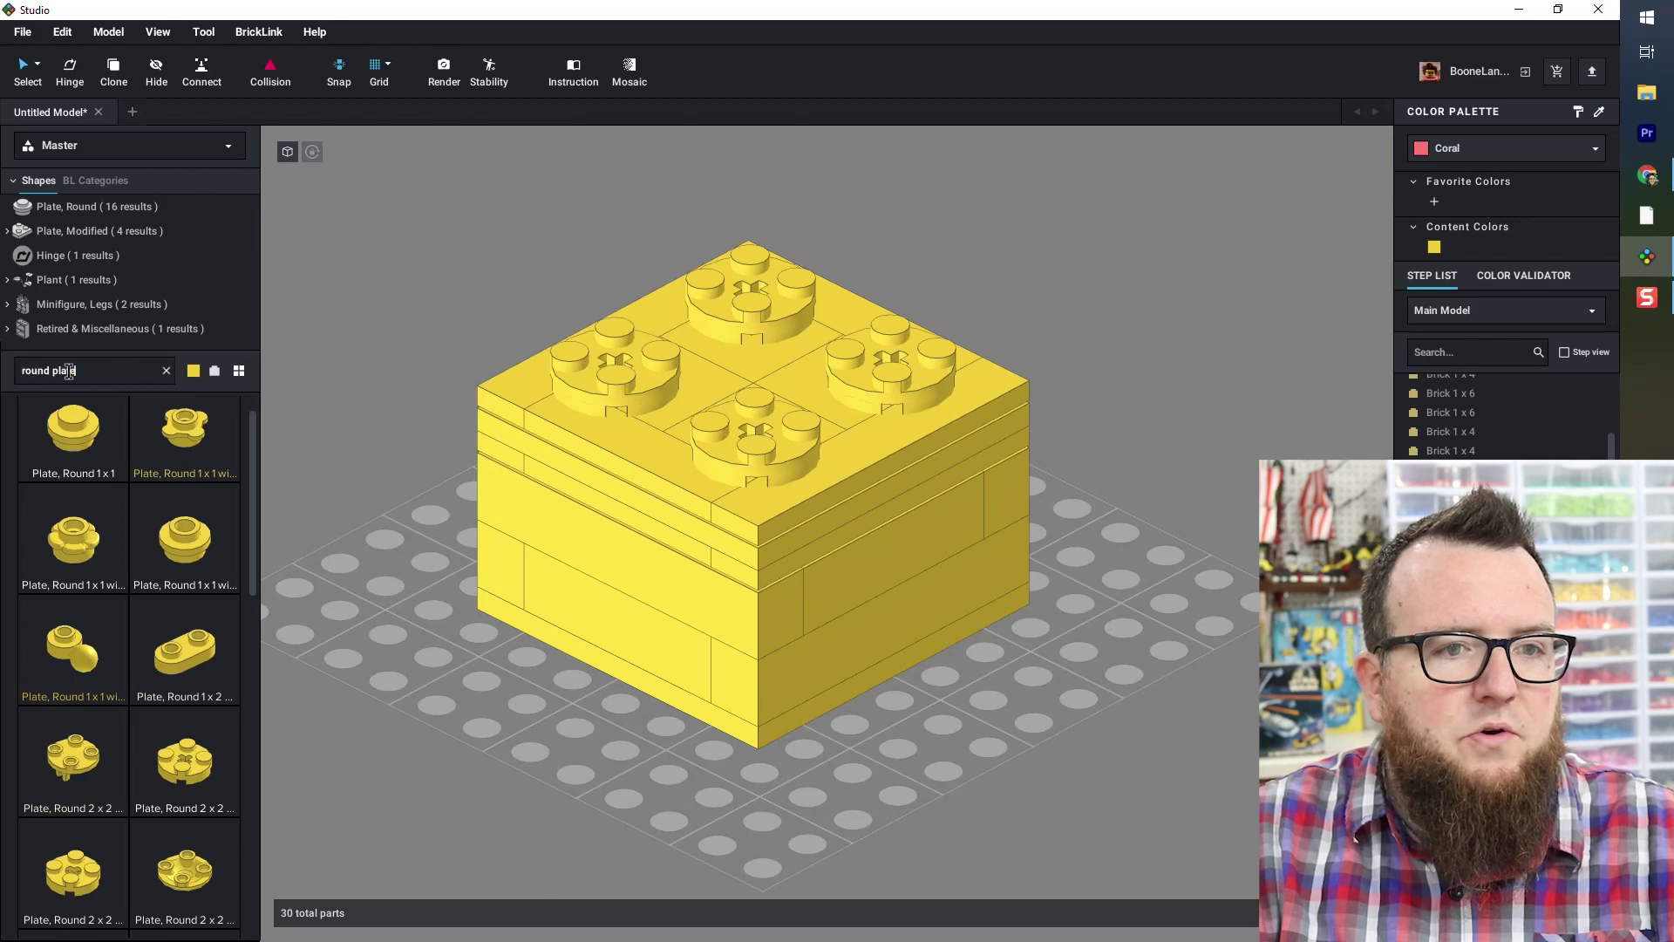
{"action": "key", "text": "BackSpace"}
{"action": "type", "text": "ti"}
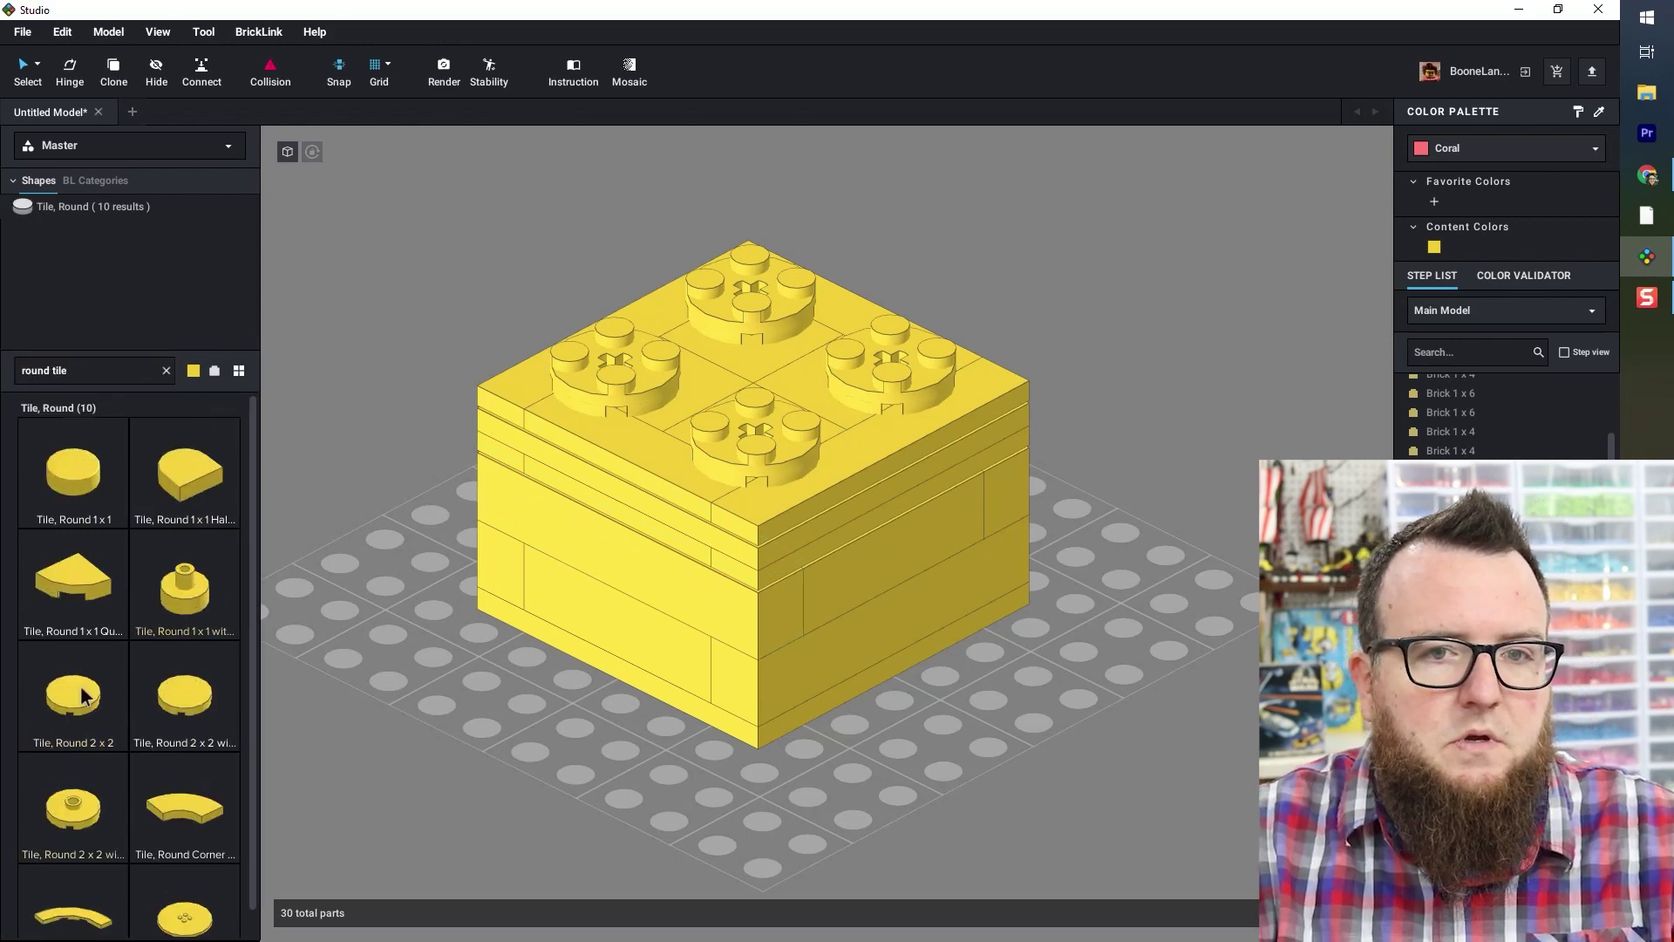
{"action": "left_click", "coordinate": [85, 695]}
{"action": "left_click", "coordinate": [610, 349]}
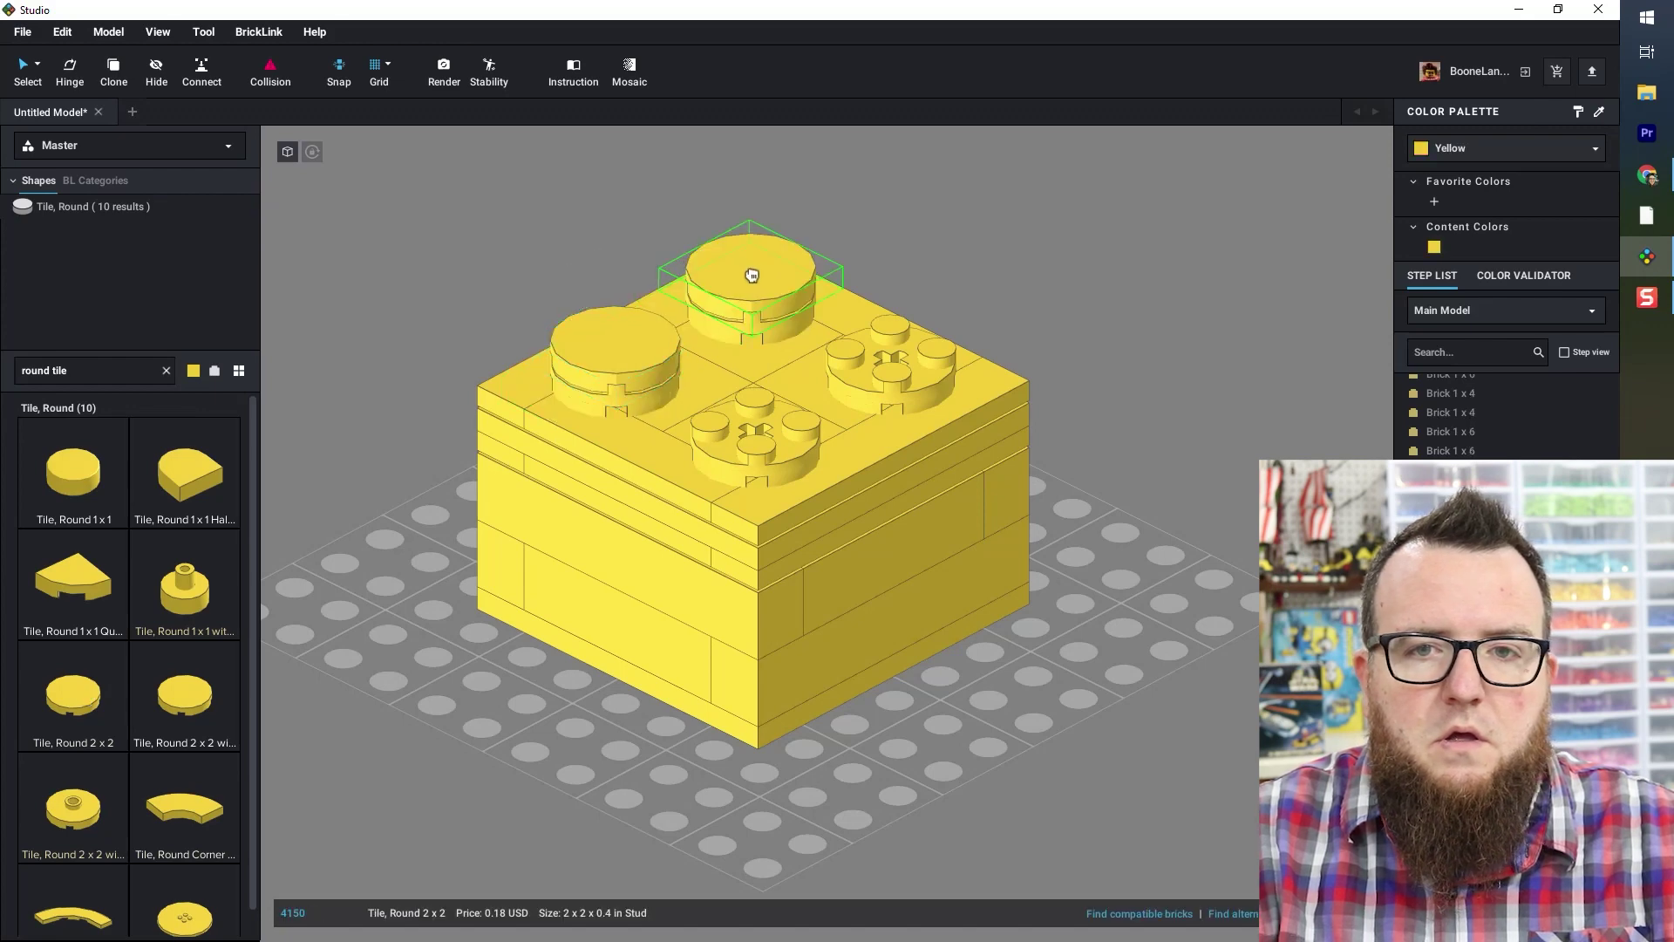
{"action": "left_click", "coordinate": [751, 276]}
{"action": "left_click", "coordinate": [891, 350]}
{"action": "left_click", "coordinate": [755, 420]}
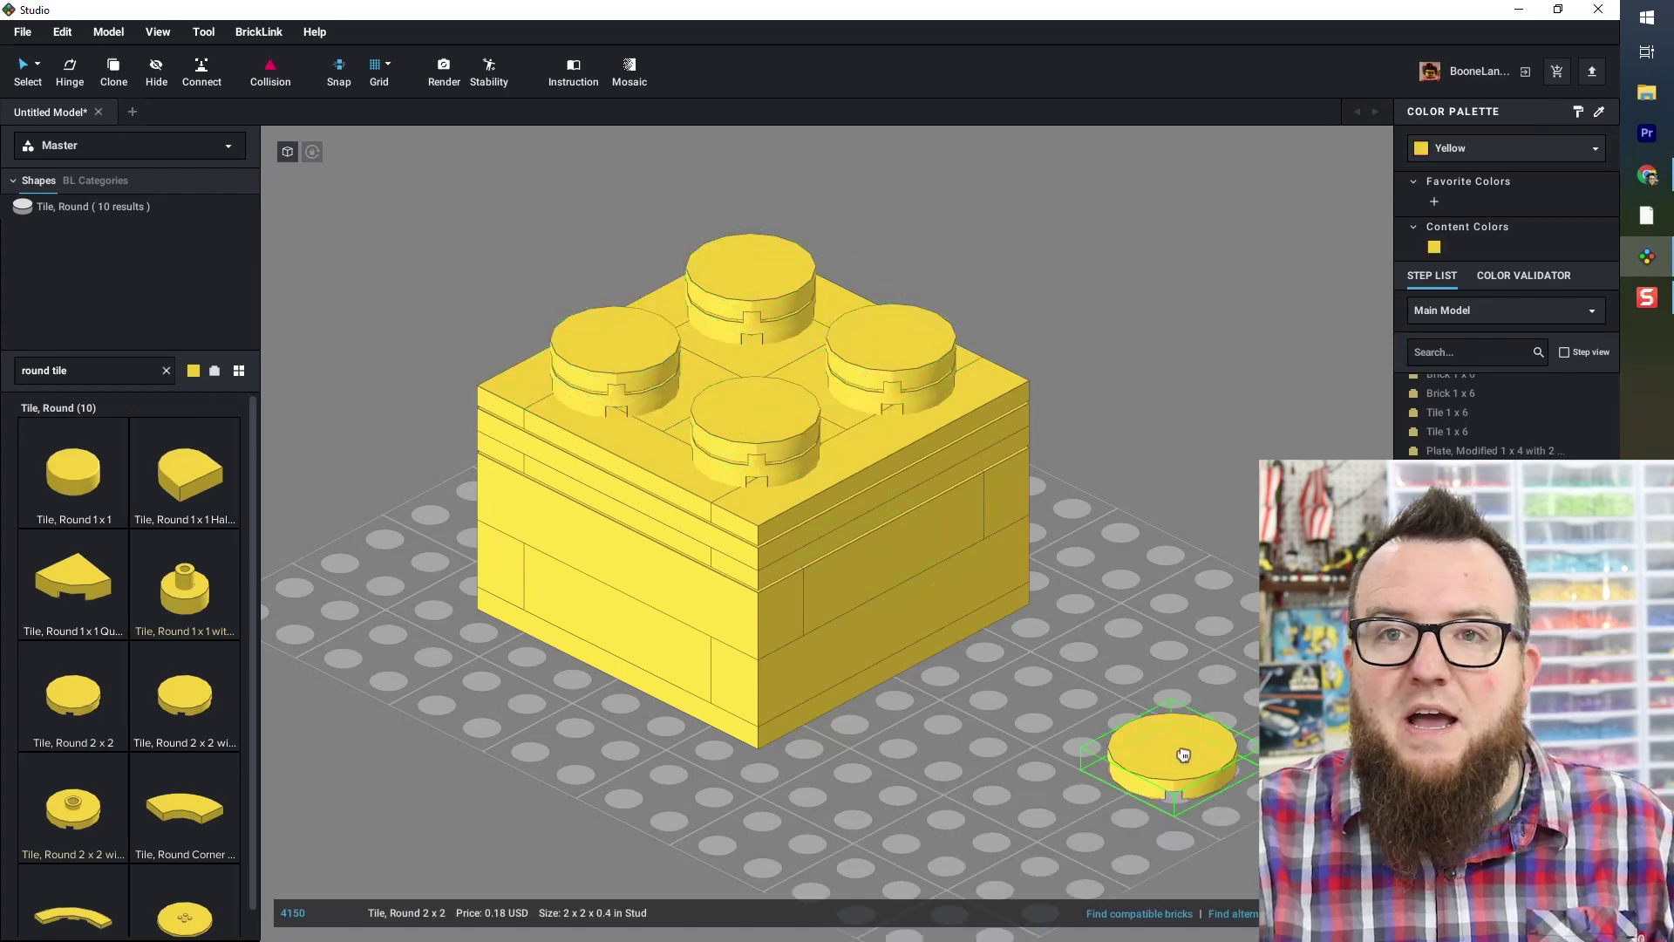
{"action": "key", "text": "Escape"}
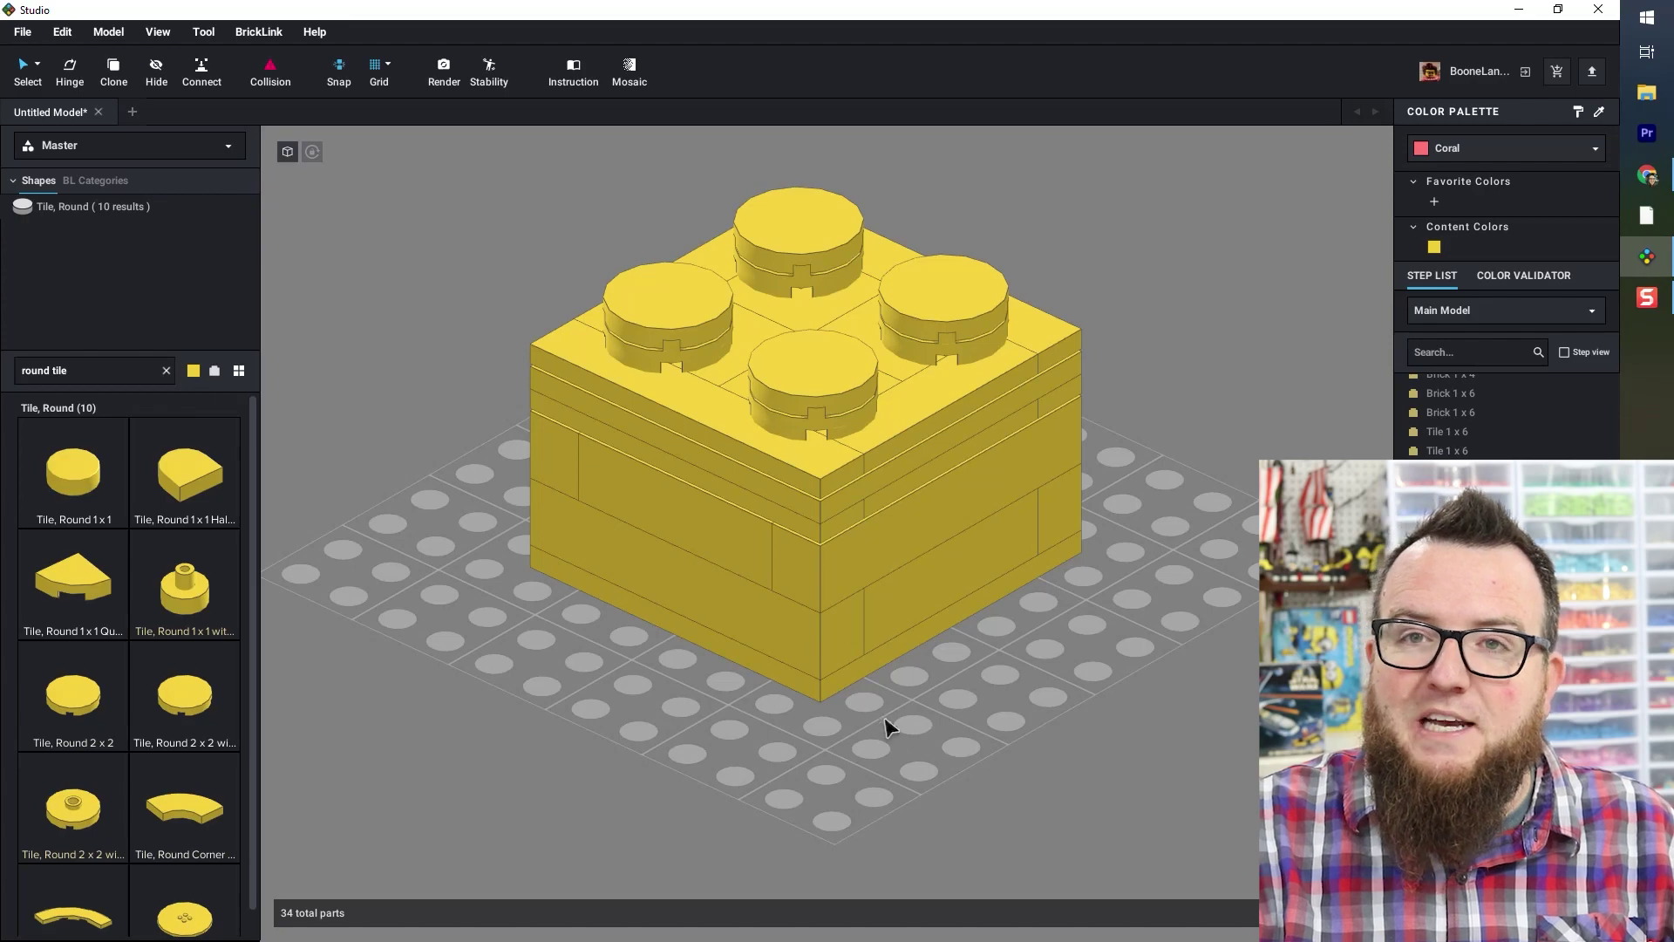
- Box-select all 34 parts of the brick and clone copies beside the original
{"action": "right_click_drag", "start_coordinate": [885, 726], "coordinate": [964, 729]}
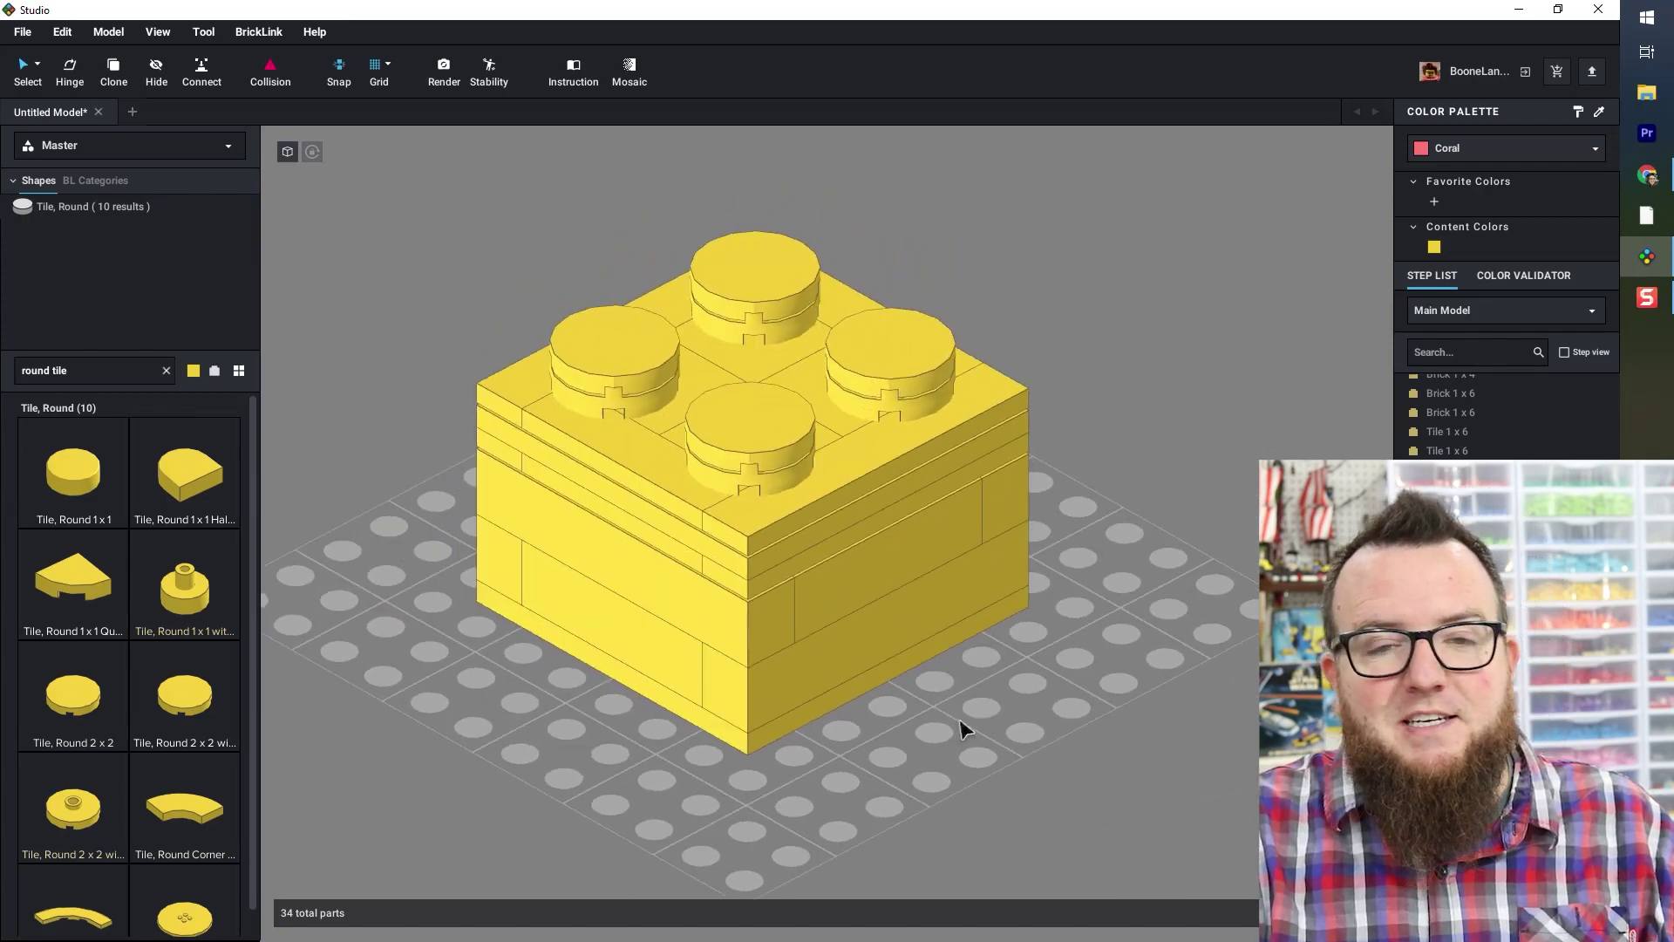
{"action": "scroll", "coordinate": [968, 725], "scroll_direction": "down", "scroll_amount": 3}
{"action": "left_click_drag", "start_coordinate": [565, 255], "coordinate": [1049, 720]}
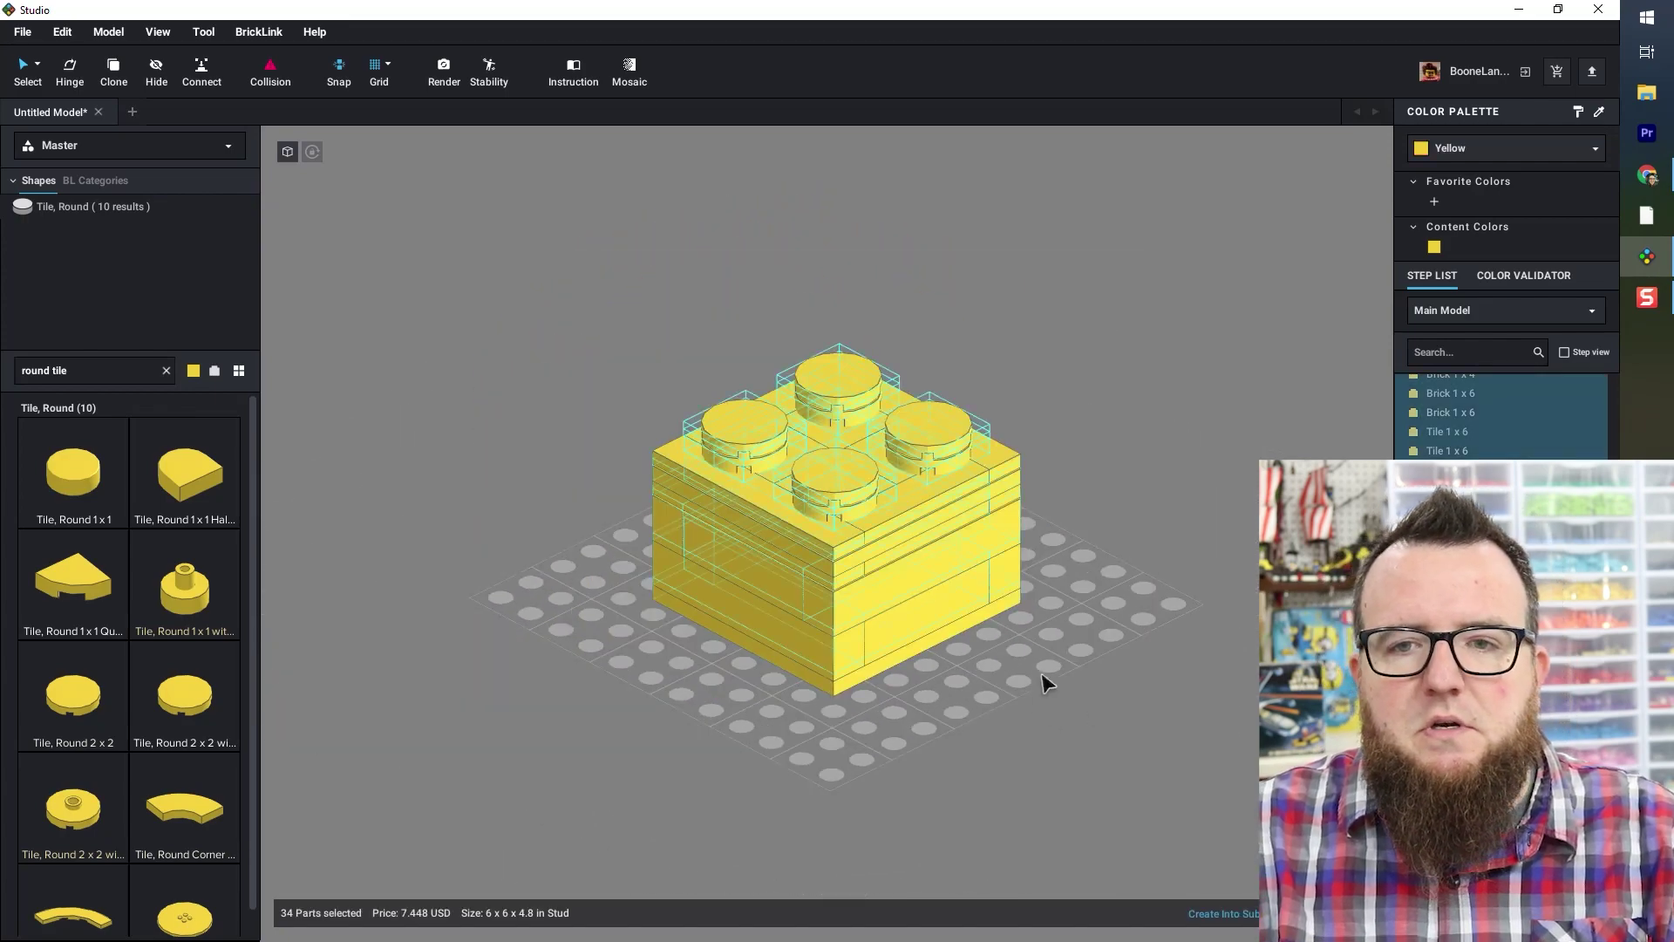
{"action": "key", "text": "c"}
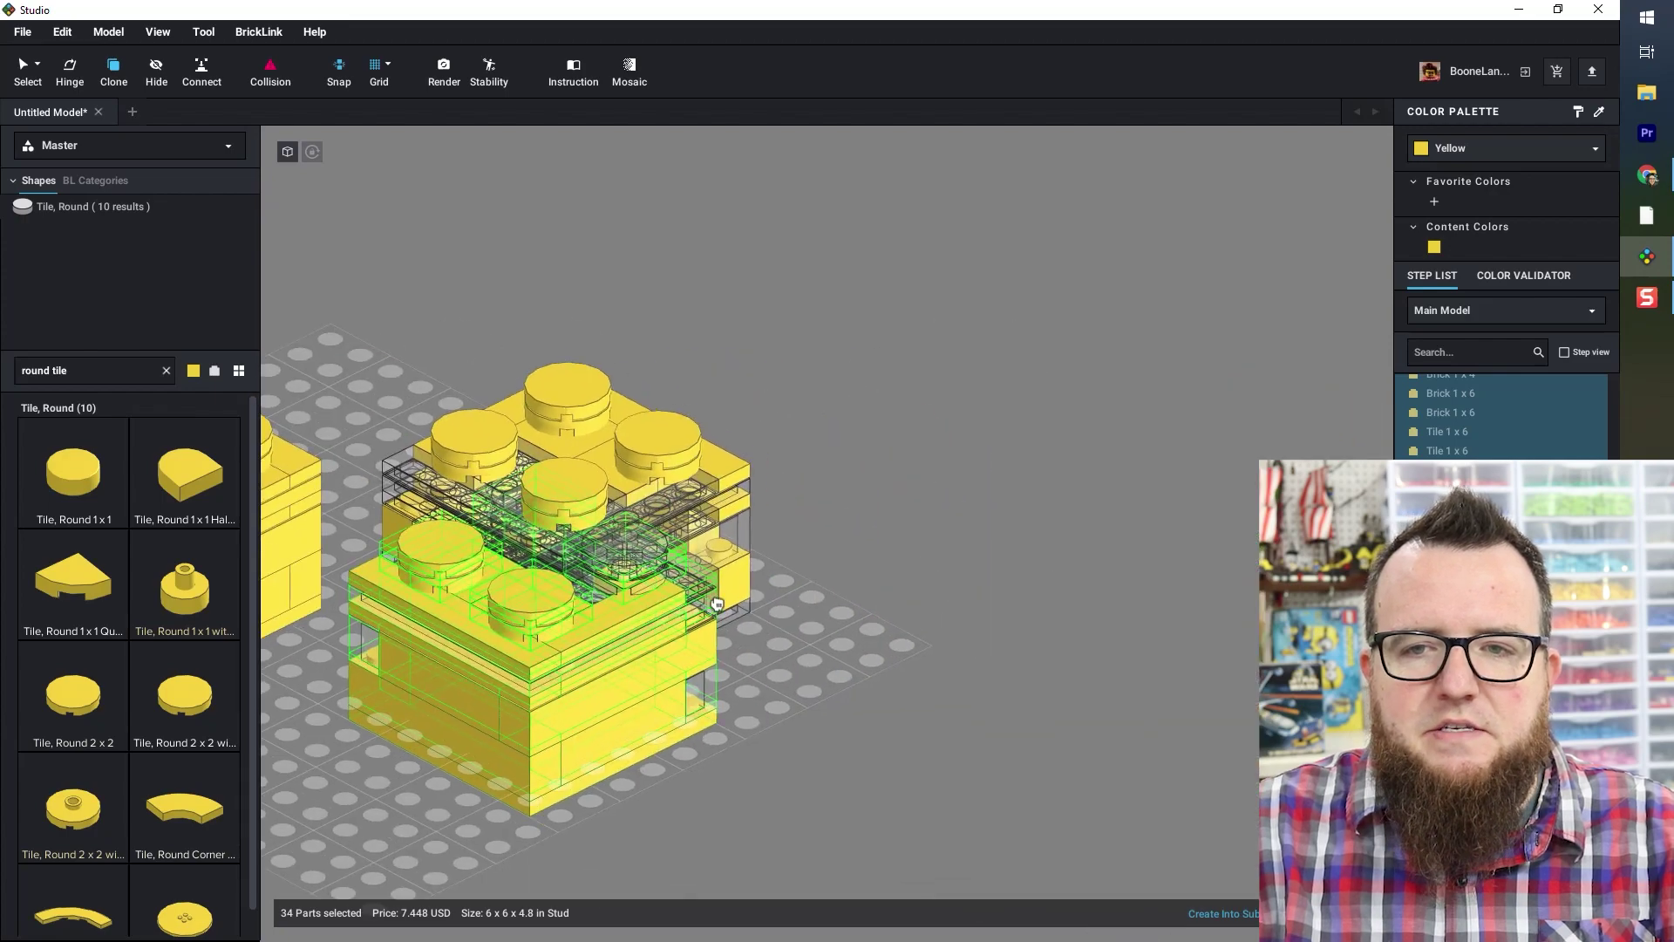
{"action": "left_click", "coordinate": [859, 499]}
{"action": "scroll", "coordinate": [859, 499], "scroll_direction": "down", "scroll_amount": 2}
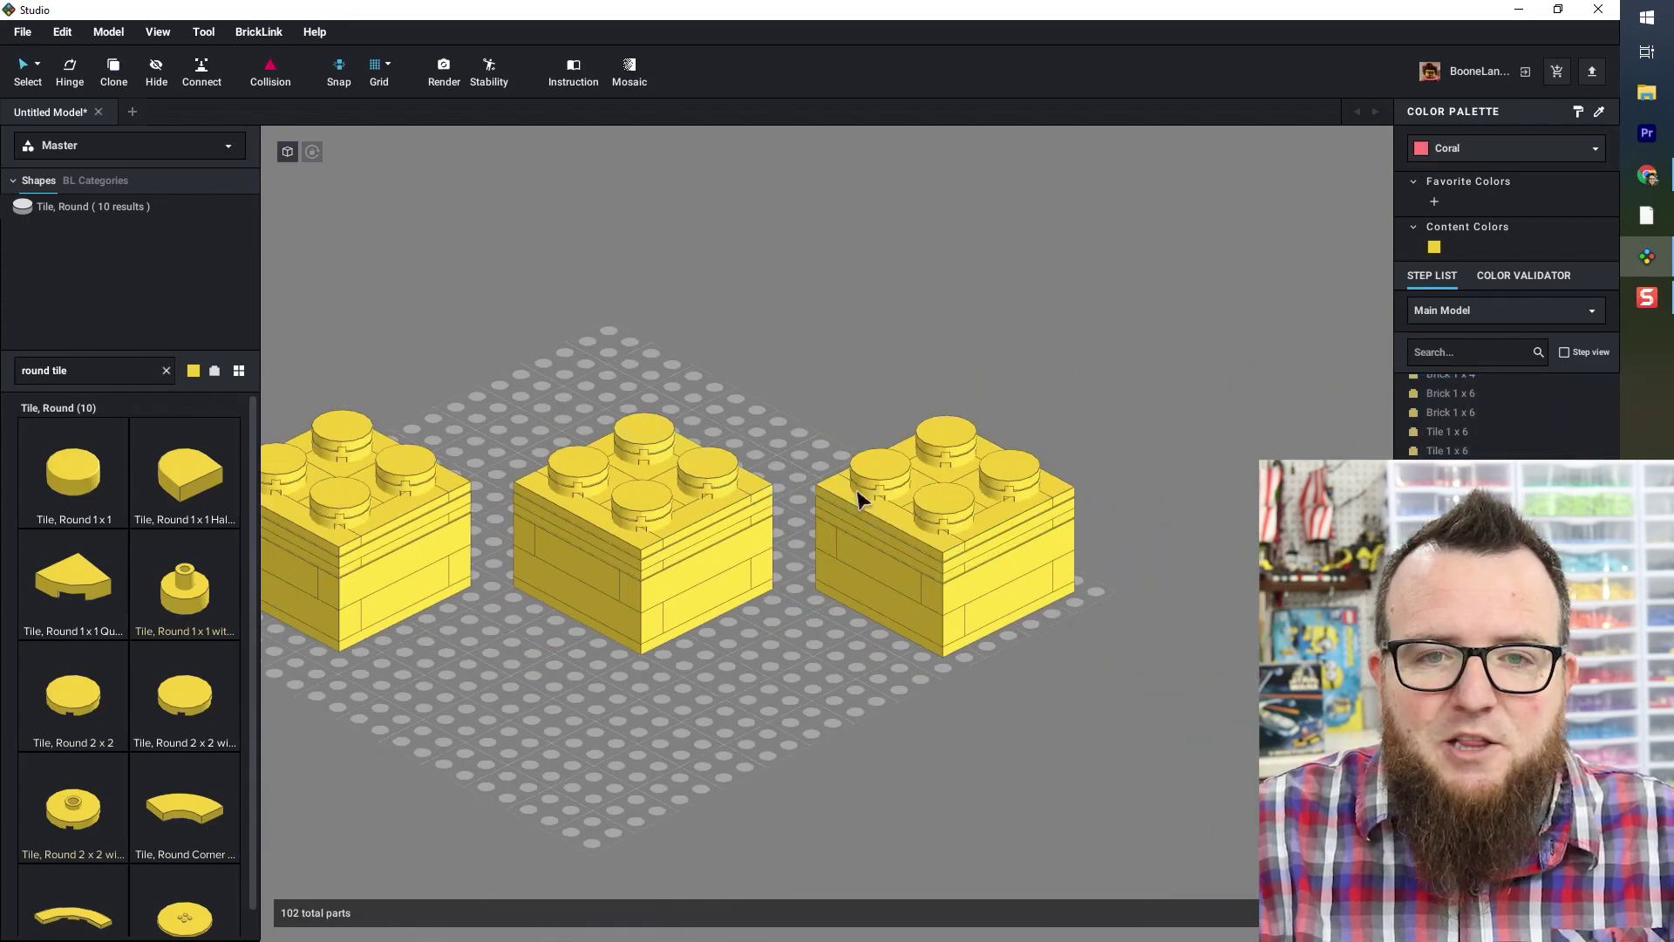
{"action": "scroll", "coordinate": [800, 481], "scroll_direction": "up", "scroll_amount": 5}
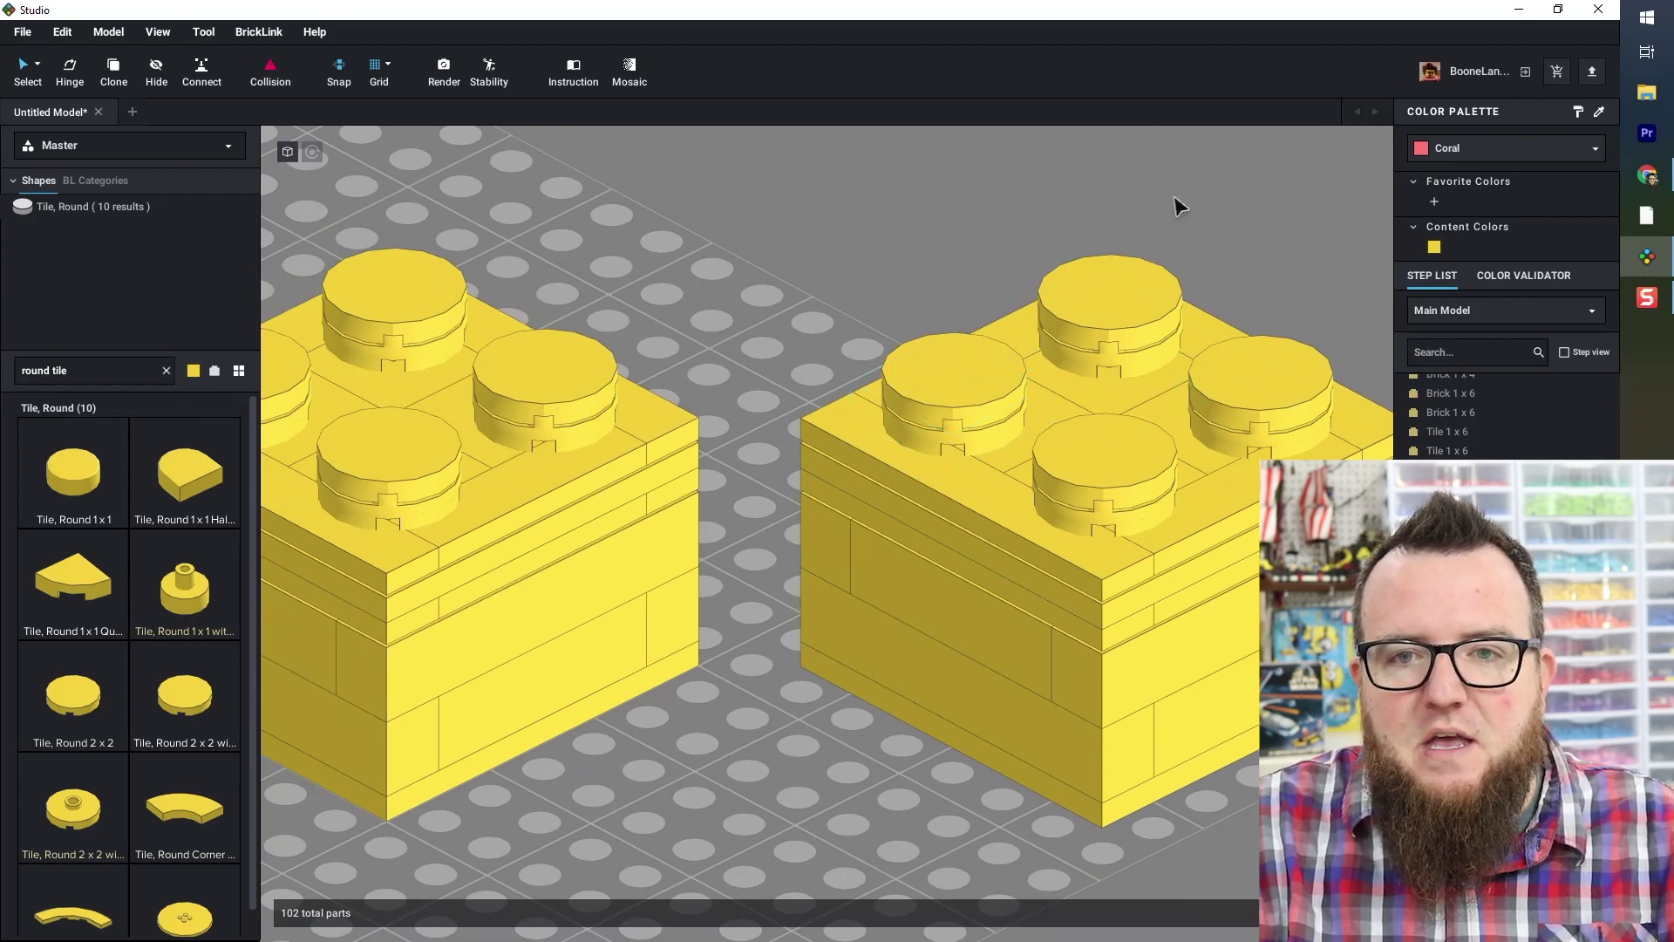
- Pan and orbit the view to frame the right-hand and second bricks
{"action": "middle_click_drag", "start_coordinate": [1179, 206], "coordinate": [882, 199]}
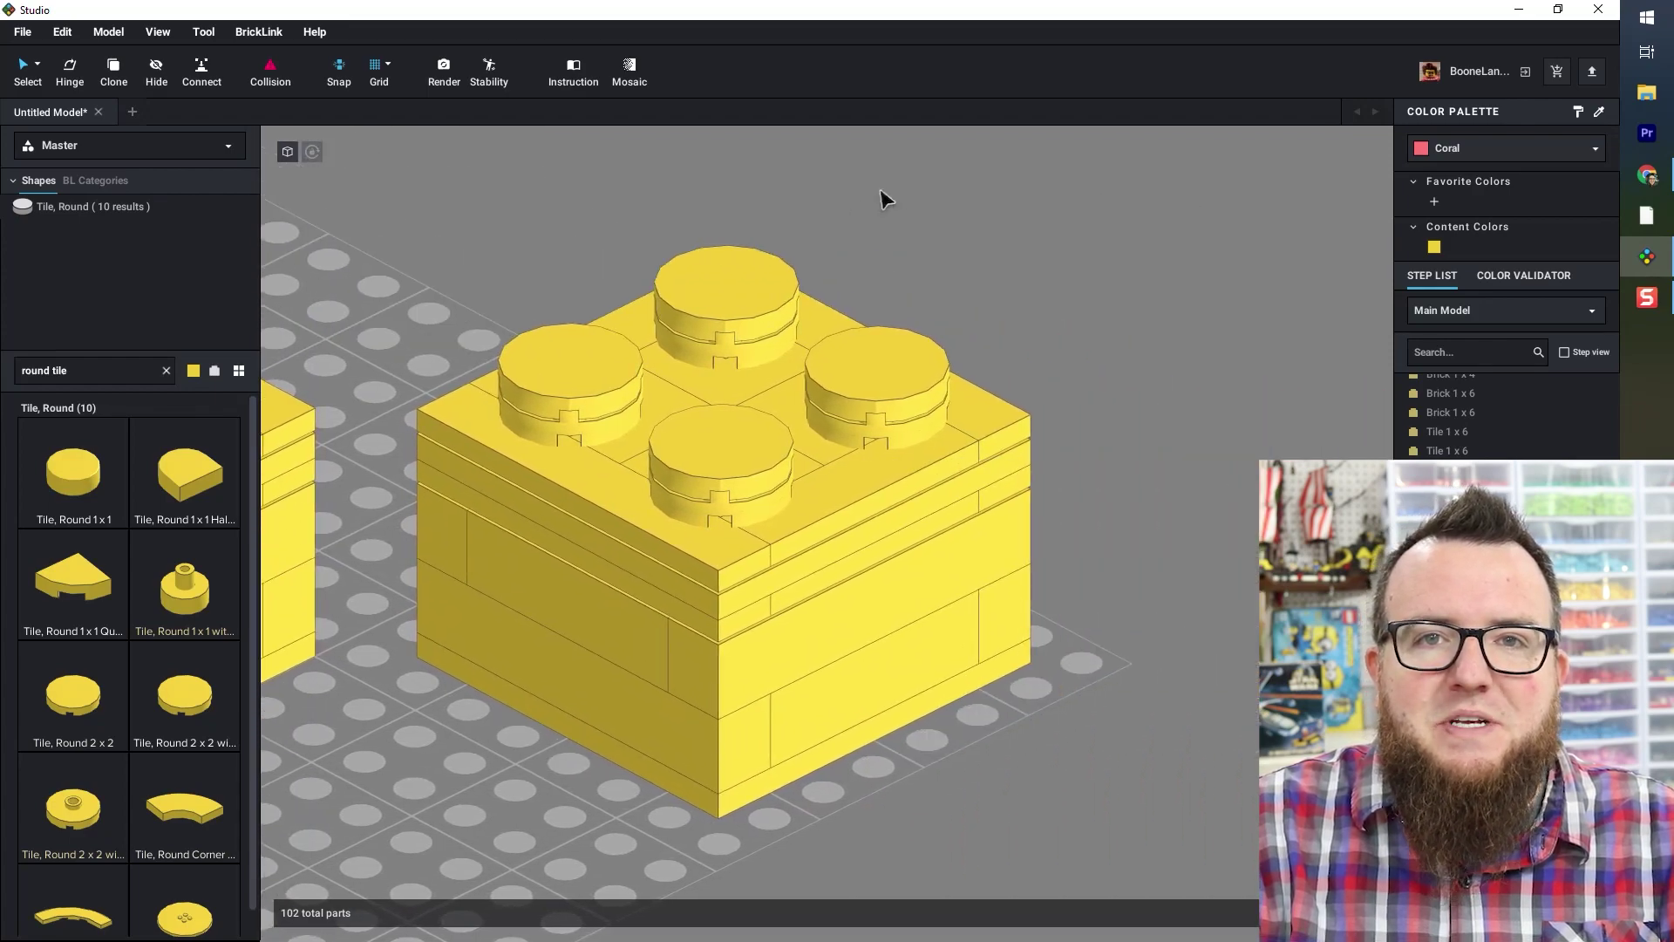
{"action": "middle_click_drag", "start_coordinate": [711, 199], "coordinate": [950, 205]}
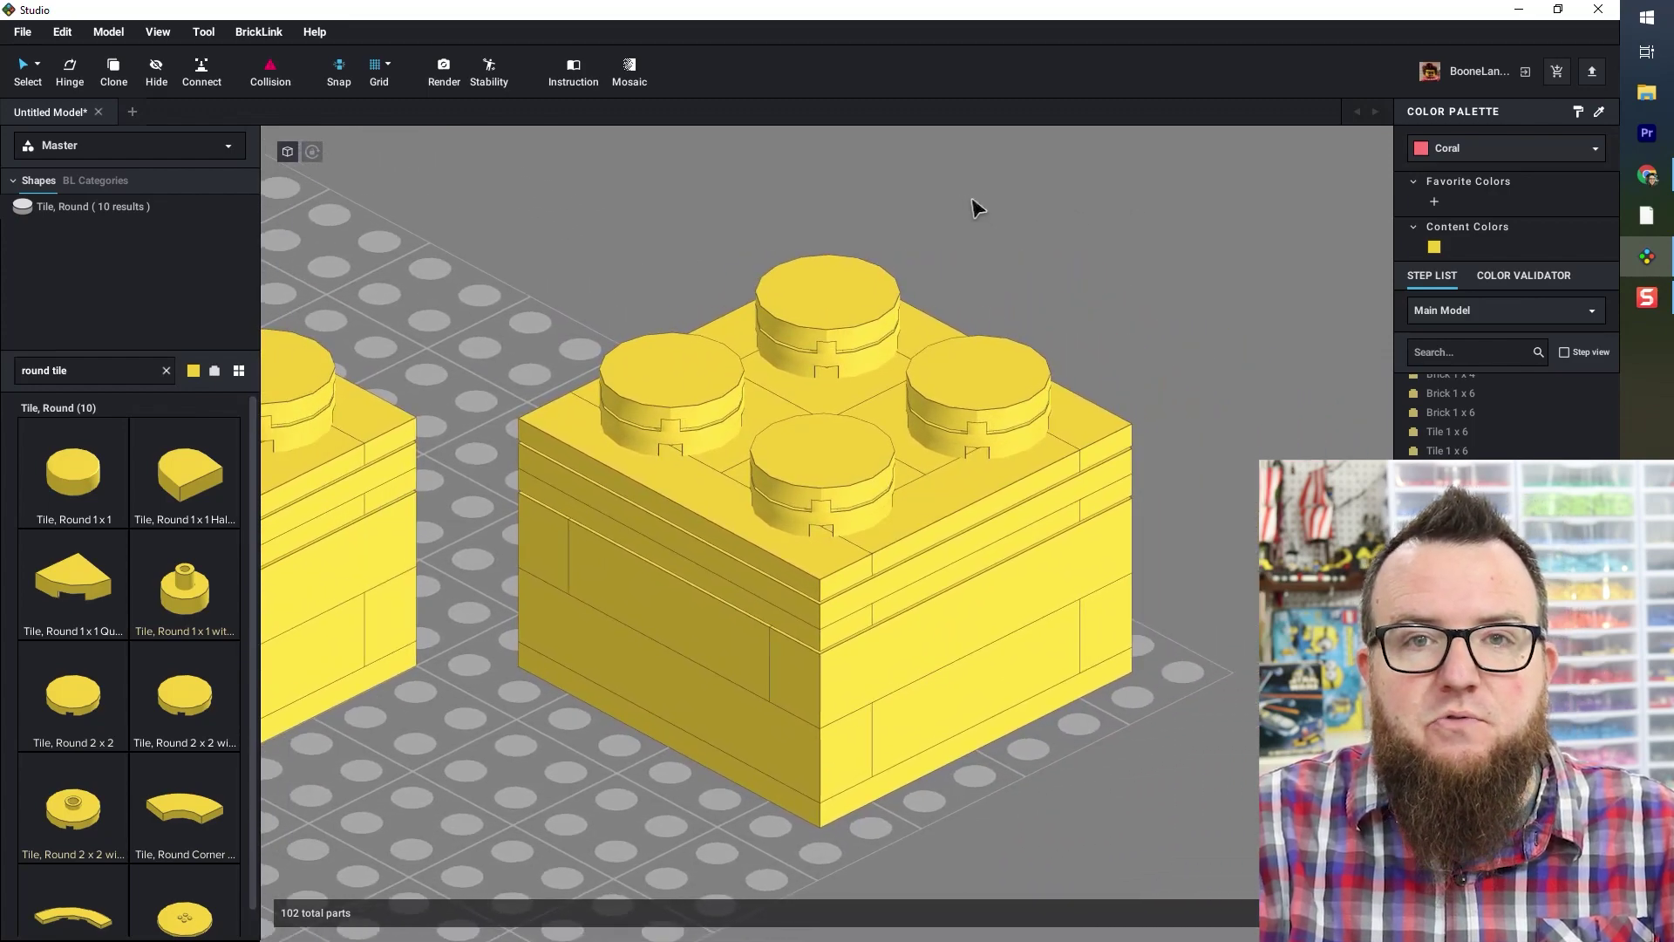
{"action": "right_click_drag", "start_coordinate": [976, 208], "coordinate": [998, 194]}
{"action": "mouse_move", "coordinate": [998, 194]}
{"action": "middle_mouse_down"}
{"action": "mouse_move", "coordinate": [953, 198]}
{"action": "mouse_move", "coordinate": [1004, 202]}
{"action": "middle_mouse_up"}
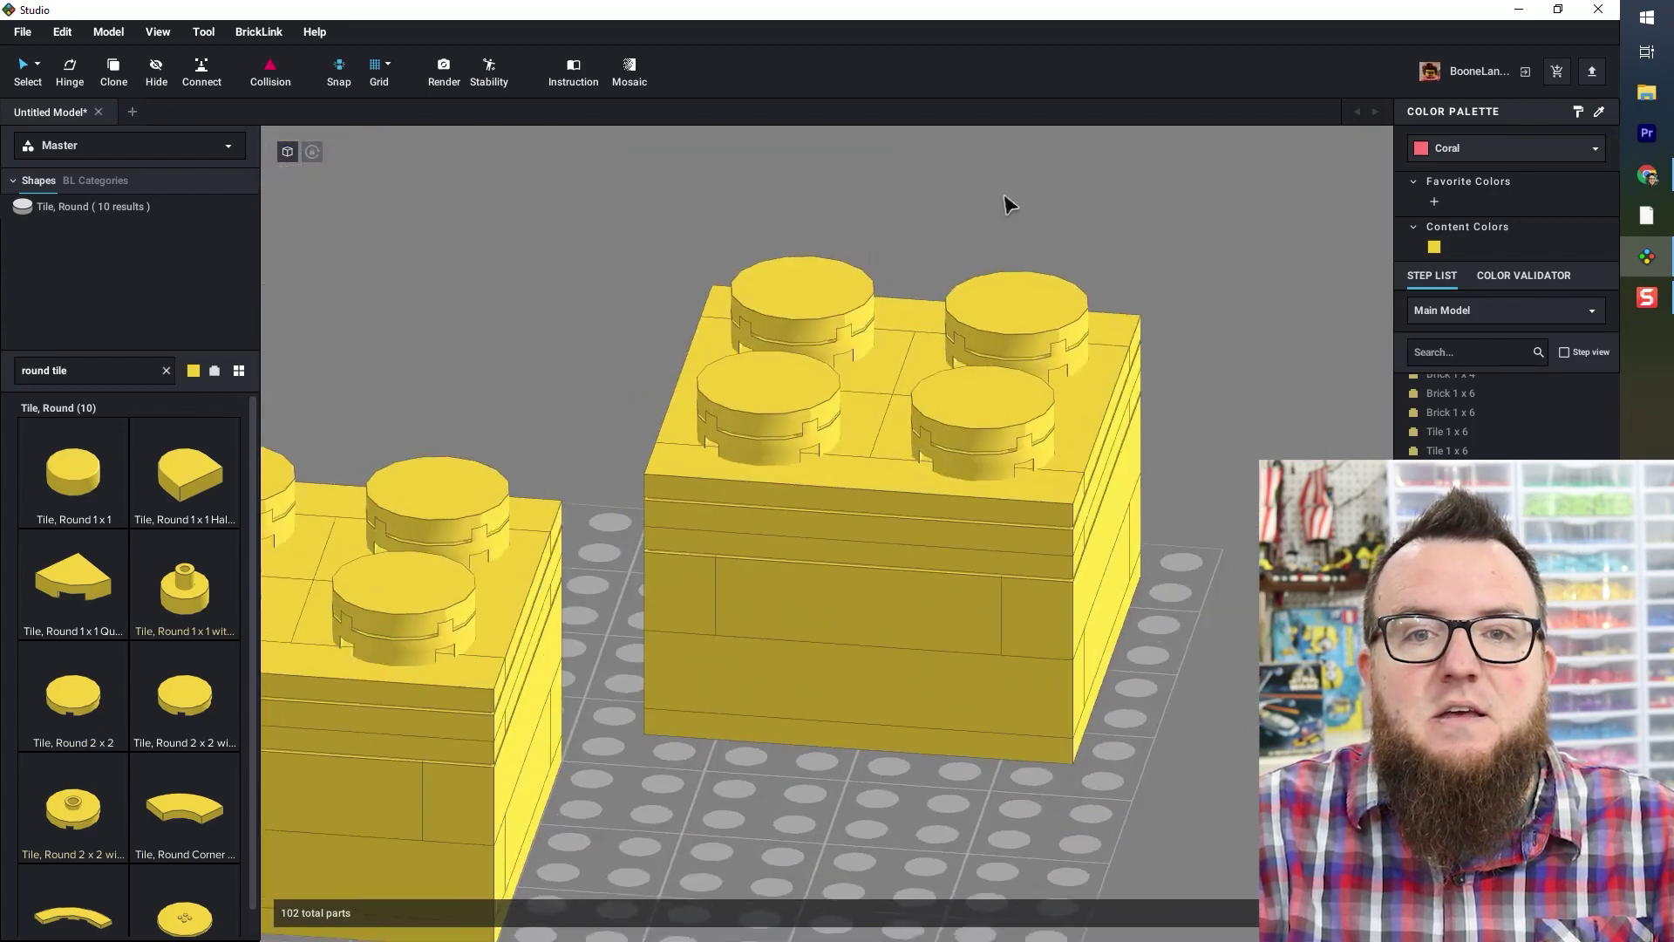
{"action": "right_click_drag", "start_coordinate": [1007, 205], "coordinate": [974, 207]}
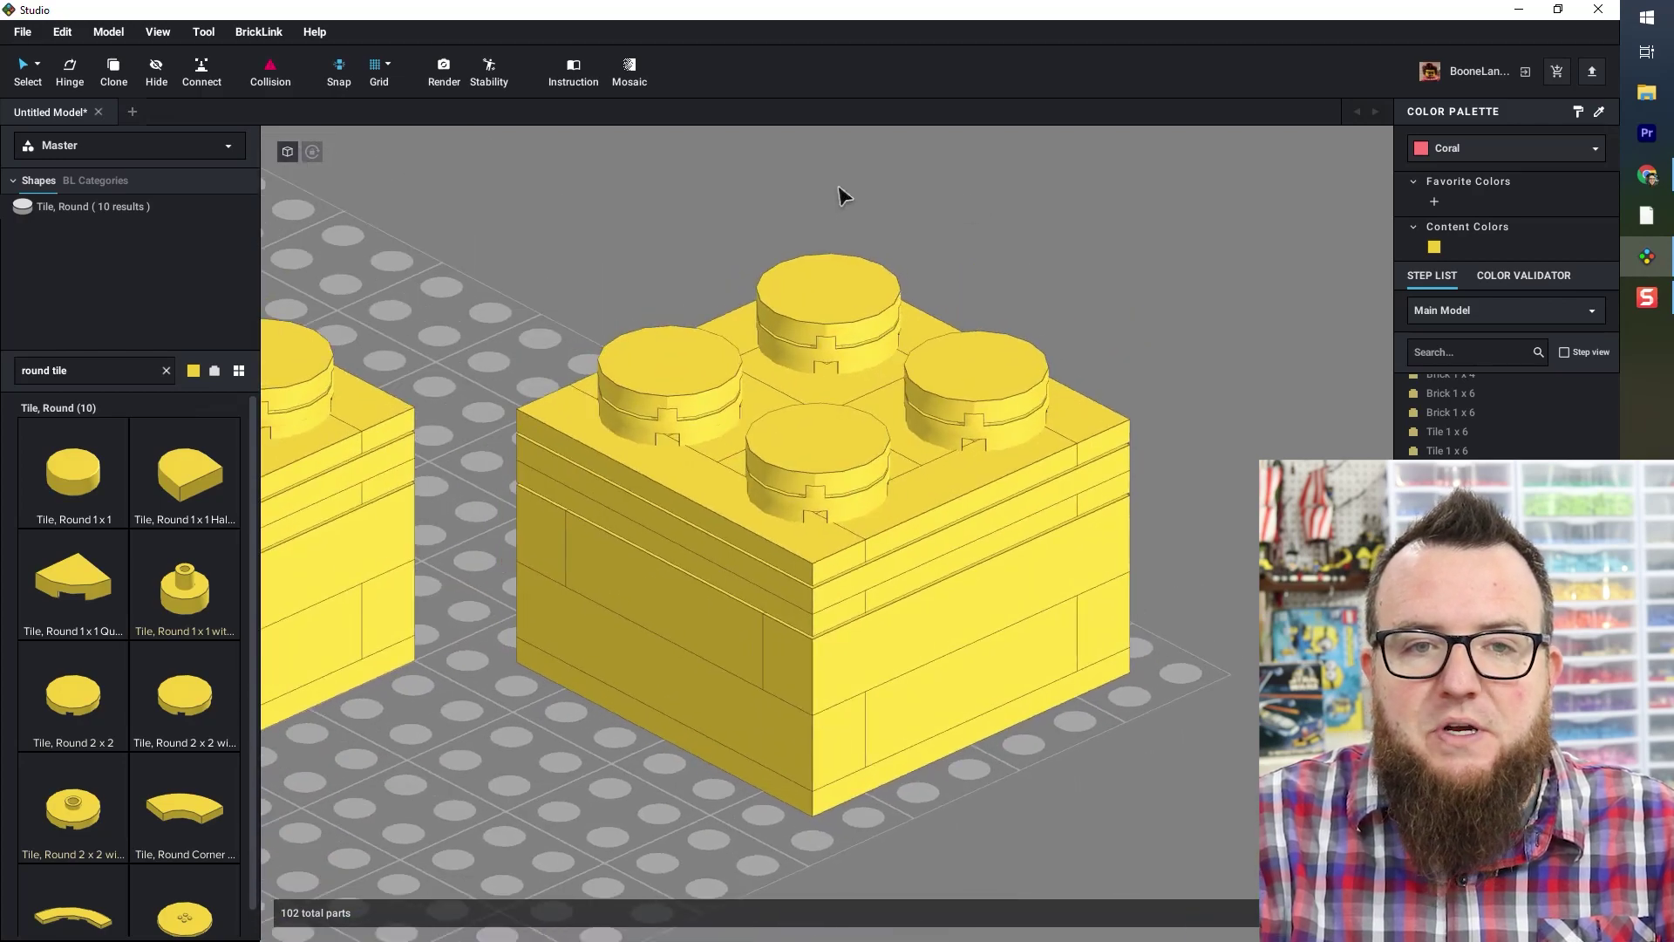
{"action": "mouse_move", "coordinate": [904, 196]}
{"action": "middle_mouse_down"}
{"action": "mouse_move", "coordinate": [1168, 199]}
{"action": "mouse_move", "coordinate": [755, 206]}
{"action": "mouse_move", "coordinate": [1142, 209]}
{"action": "mouse_move", "coordinate": [782, 209]}
{"action": "mouse_move", "coordinate": [1028, 198]}
{"action": "mouse_move", "coordinate": [903, 207]}
{"action": "middle_mouse_up"}
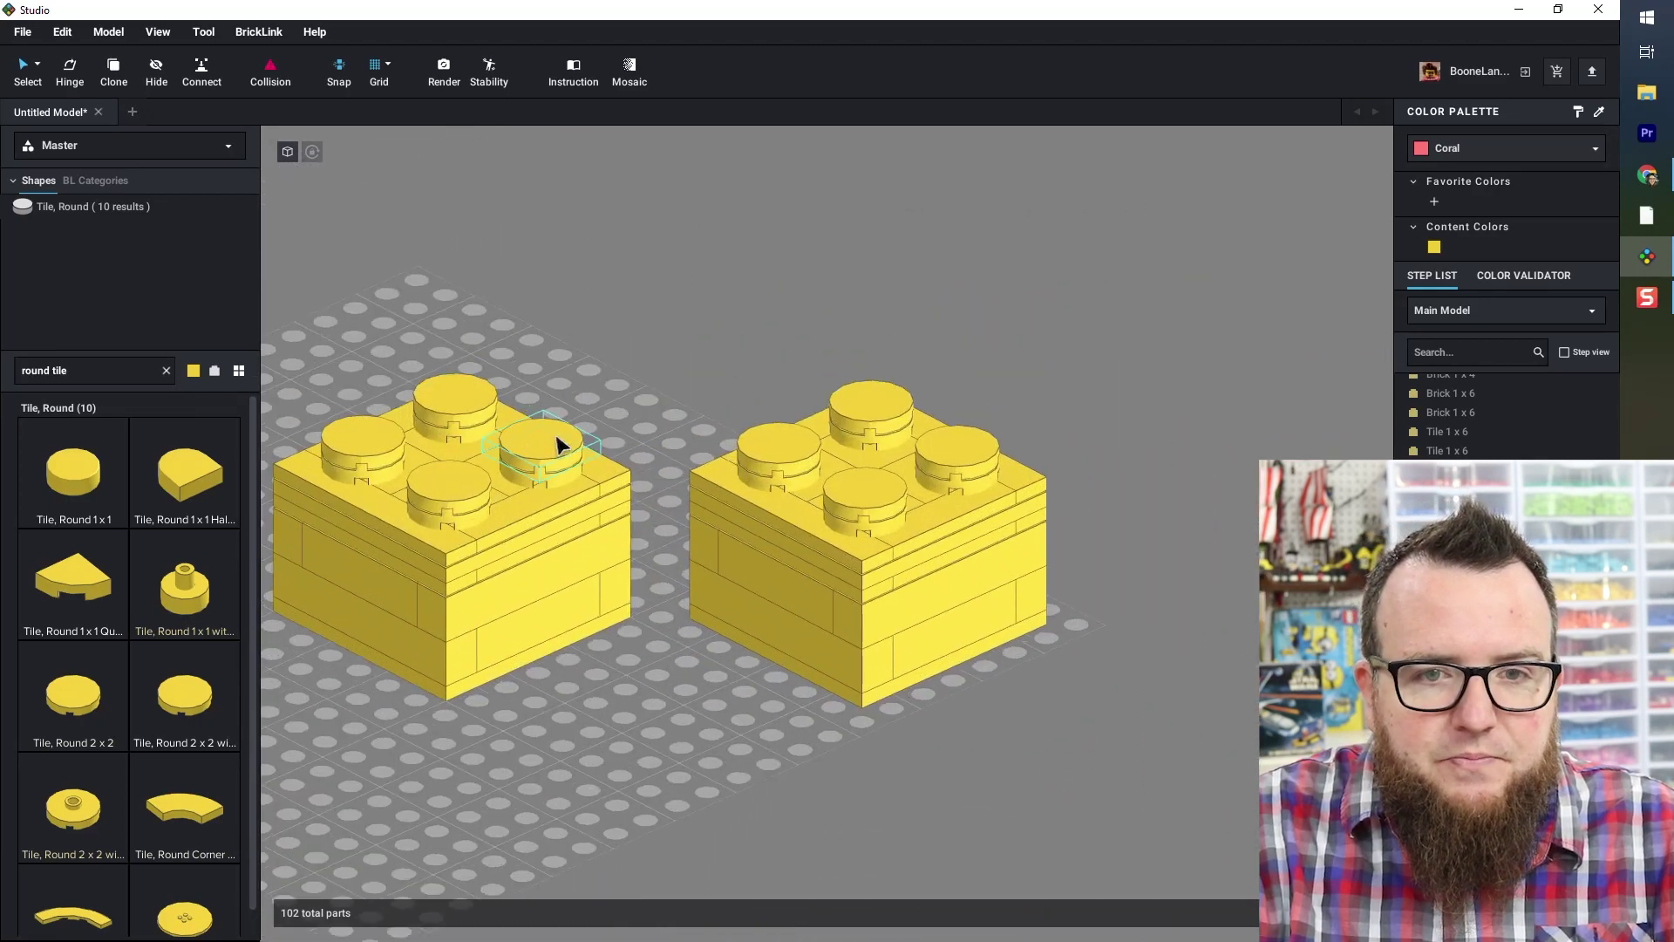
{"action": "scroll", "coordinate": [572, 411], "scroll_direction": "up", "scroll_amount": 5}
{"action": "scroll", "coordinate": [519, 345], "scroll_direction": "down", "scroll_amount": 4}
- Bring all three bricks into a diagonal view and select the right brick's 6x6 plate
{"action": "middle_click_drag", "start_coordinate": [550, 307], "coordinate": [750, 264]}
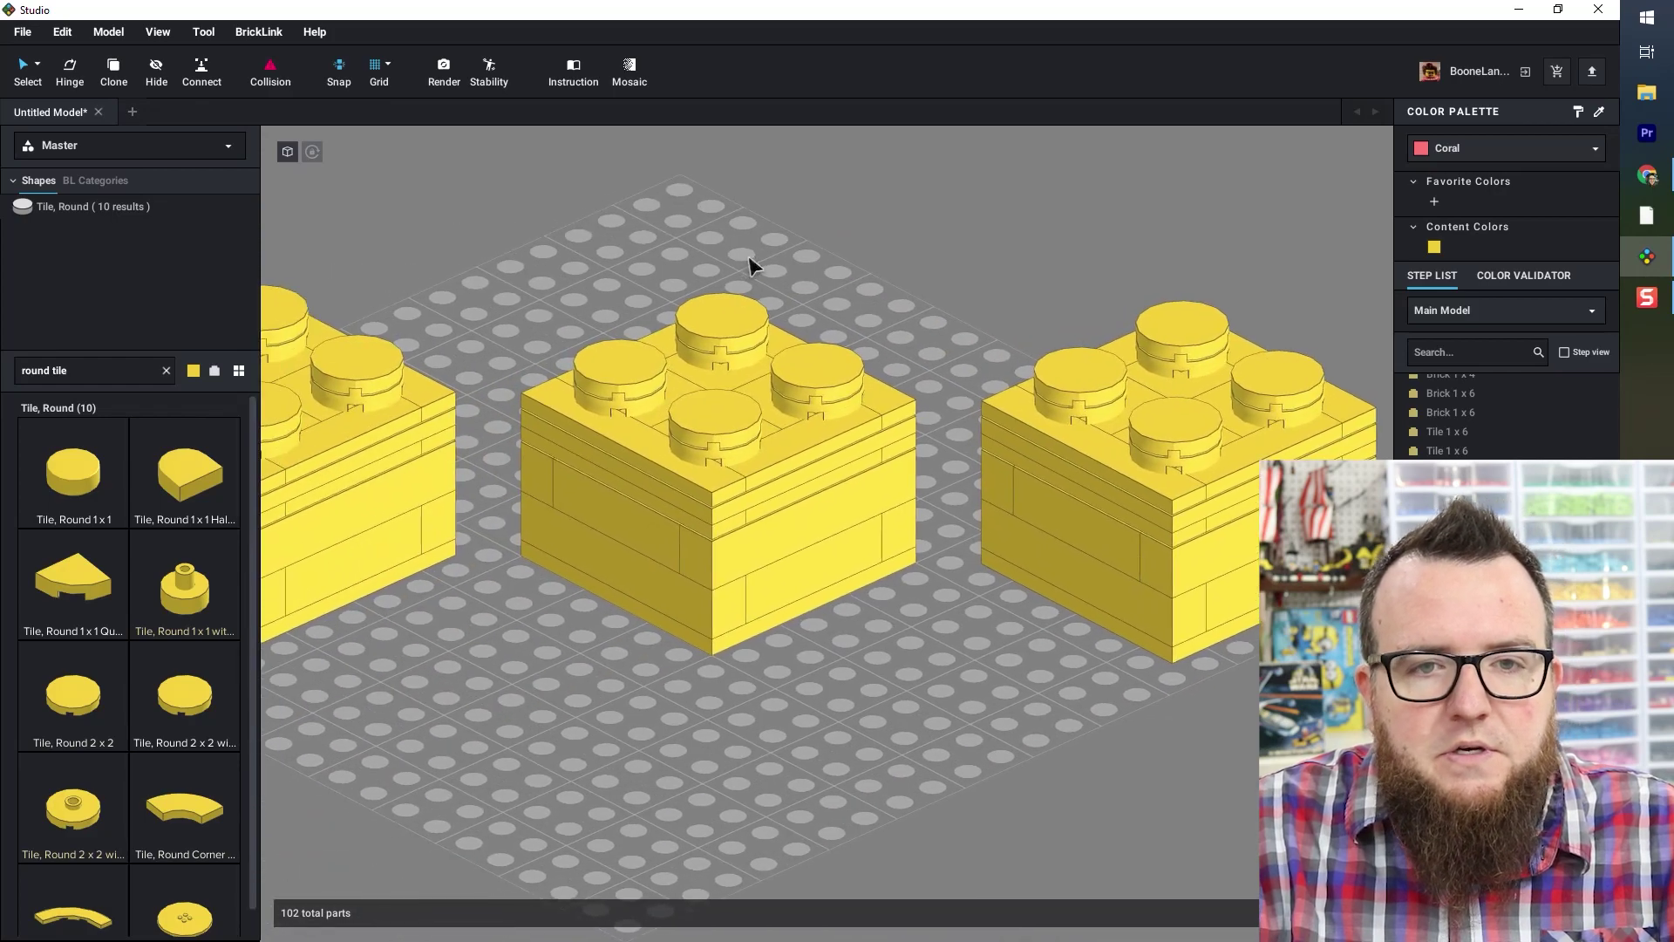
{"action": "scroll", "coordinate": [541, 321], "scroll_direction": "down", "scroll_amount": 3}
{"action": "scroll", "coordinate": [590, 306], "scroll_direction": "up", "scroll_amount": 8}
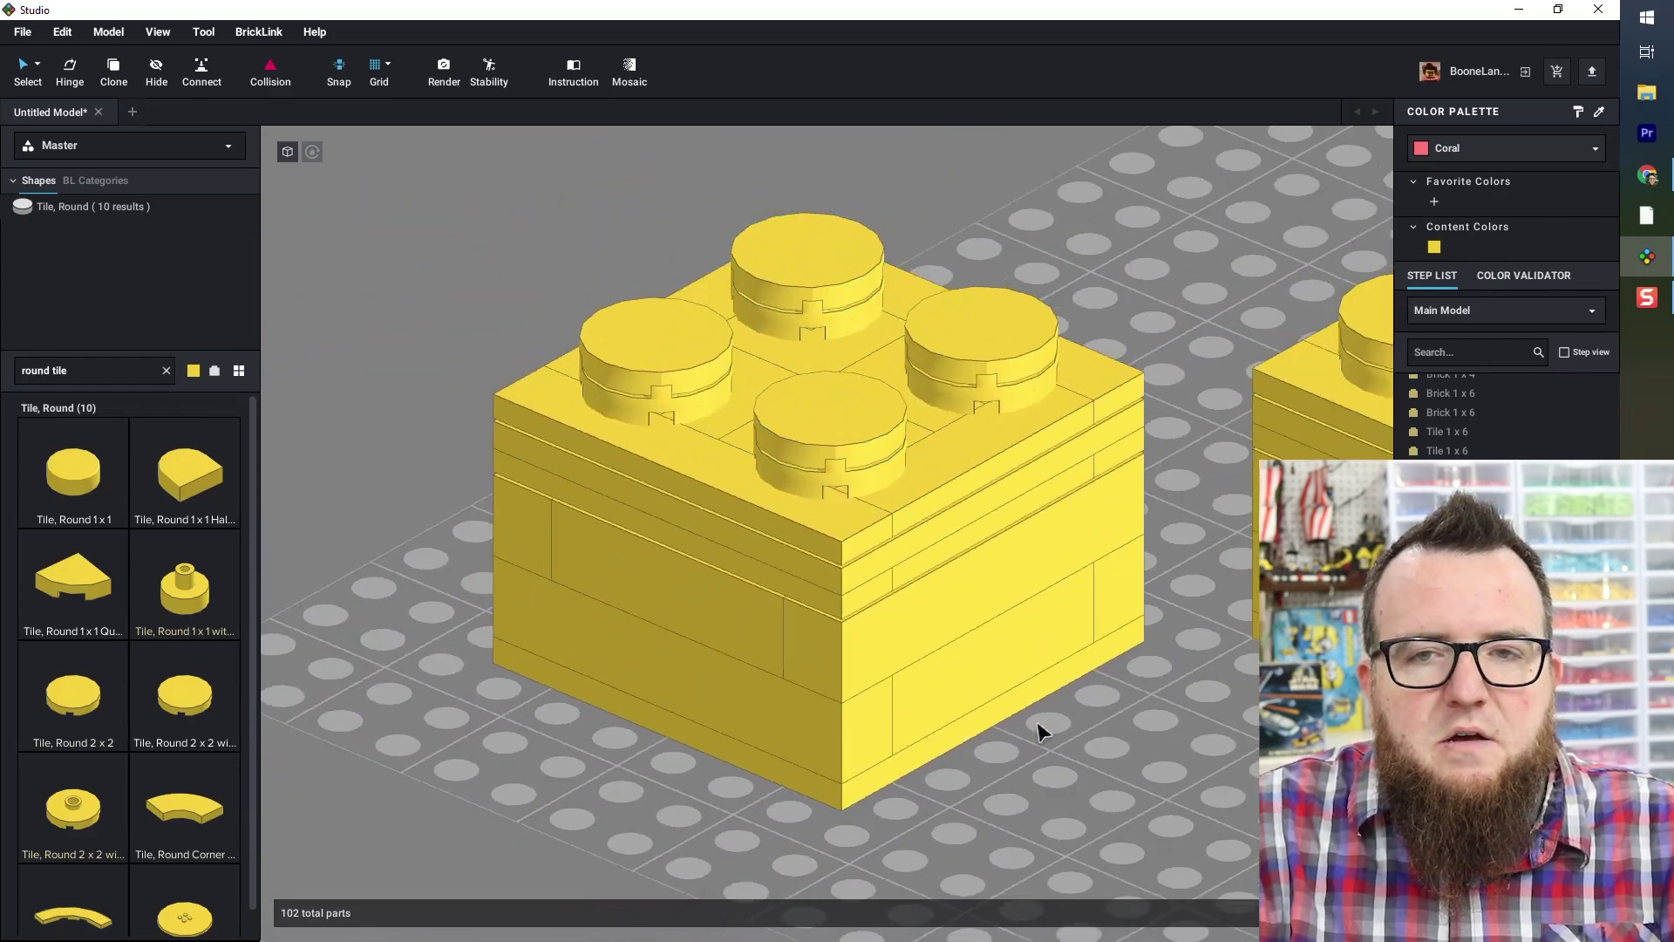
{"action": "mouse_move", "coordinate": [1039, 729]}
{"action": "right_mouse_down"}
{"action": "mouse_move", "coordinate": [1206, 729]}
{"action": "mouse_move", "coordinate": [1029, 727]}
{"action": "right_mouse_up"}
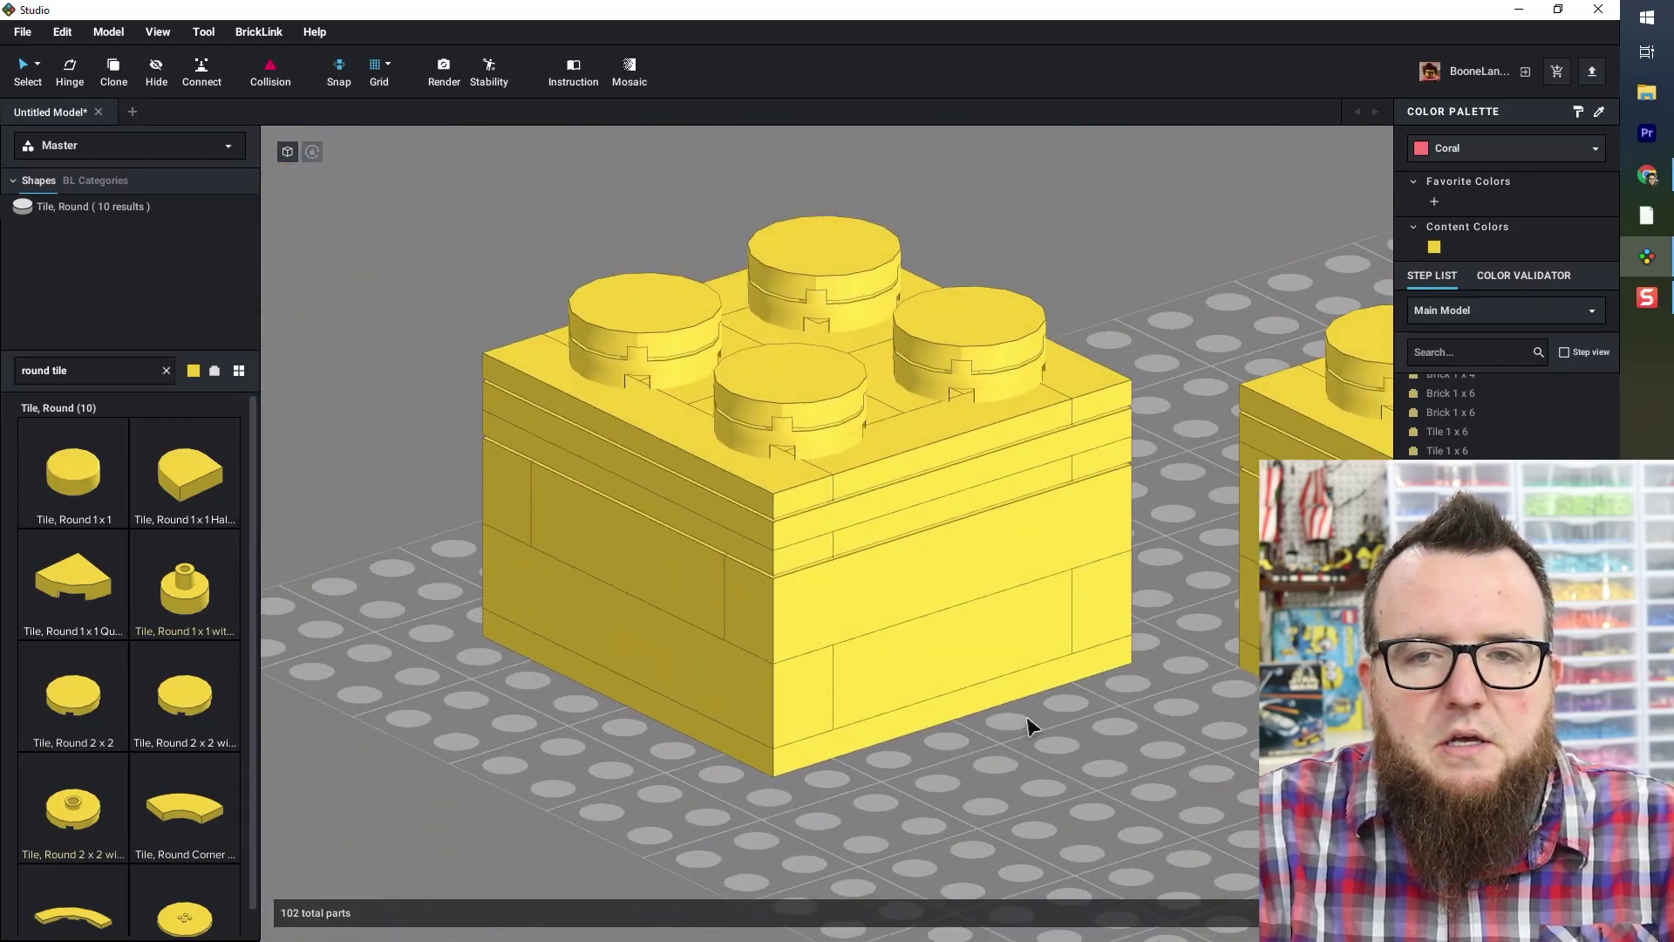
{"action": "scroll", "coordinate": [1202, 522], "scroll_direction": "down", "scroll_amount": 2}
{"action": "middle_click_drag", "start_coordinate": [1202, 521], "coordinate": [930, 542]}
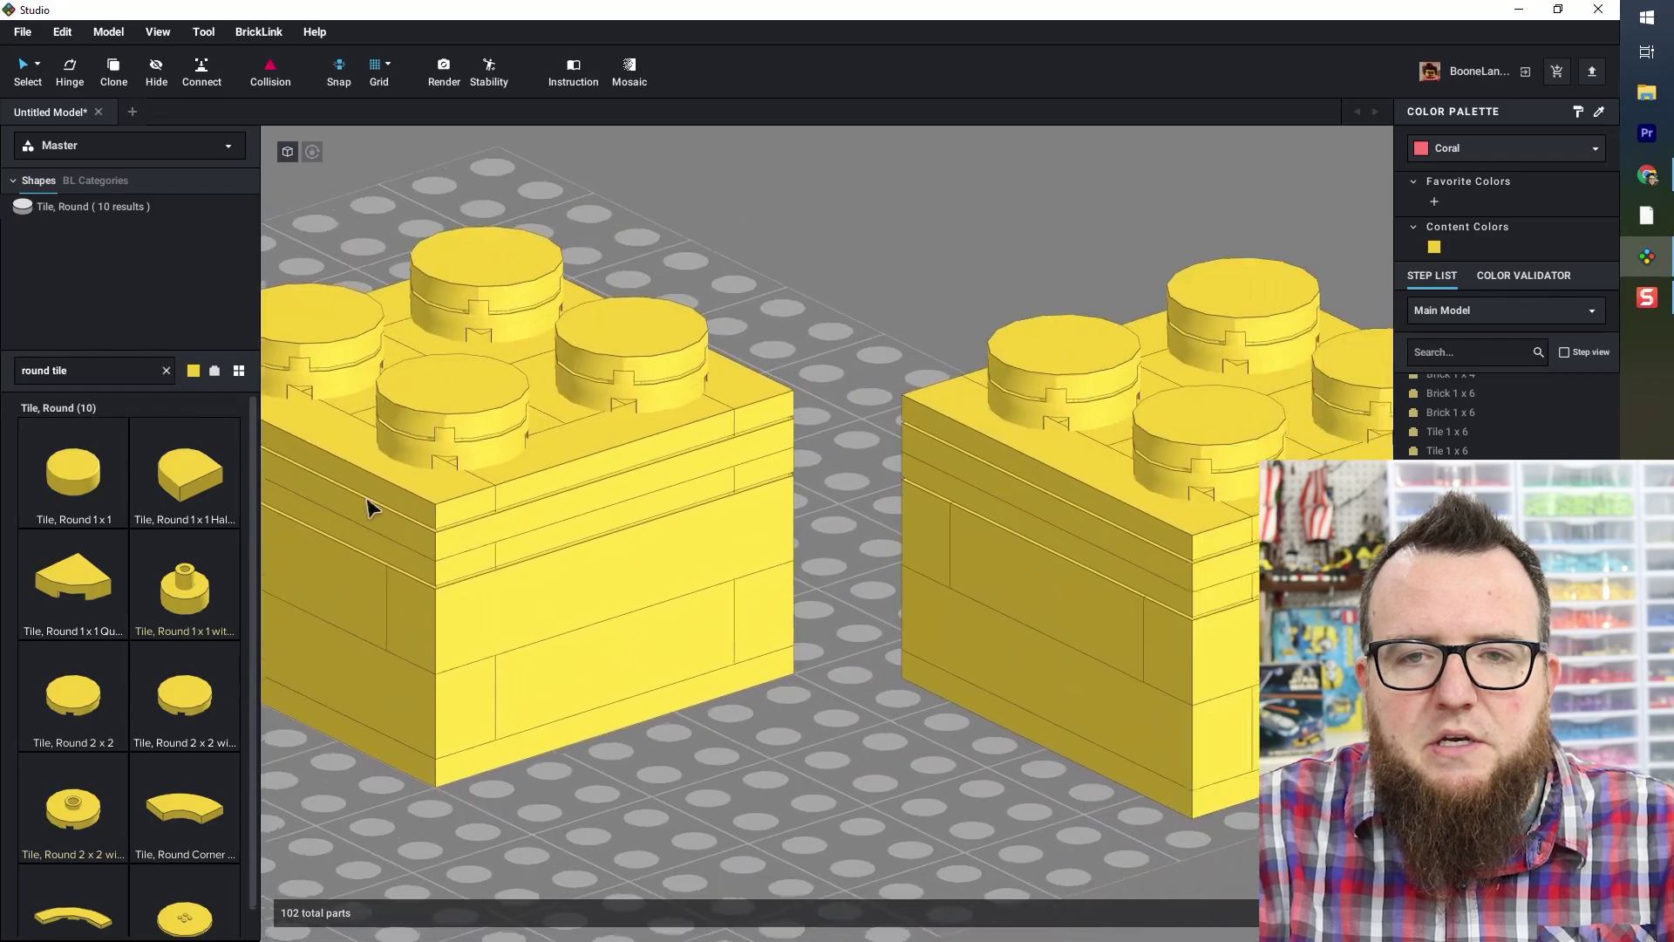
{"action": "scroll", "coordinate": [888, 654], "scroll_direction": "up", "scroll_amount": 3}
{"action": "right_click_drag", "start_coordinate": [887, 654], "coordinate": [708, 483]}
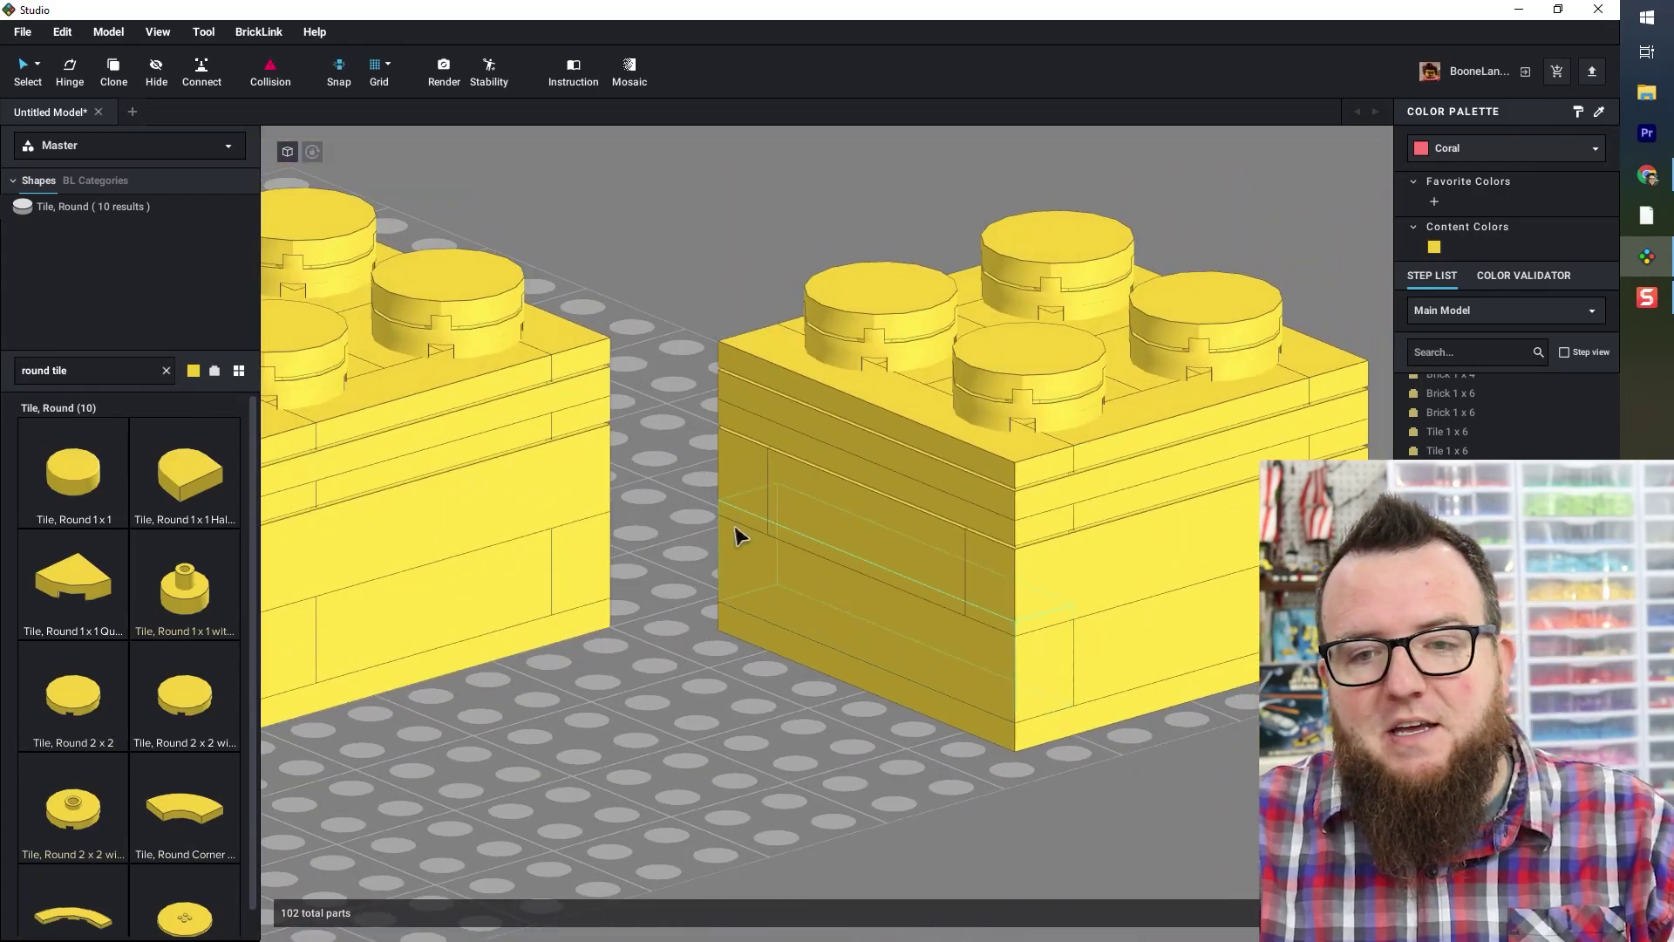
{"action": "left_click", "coordinate": [1042, 743]}
- Set the right brick's 6x6 plate as the rotation origin and orbit closer around the brick
{"action": "right_click", "coordinate": [1043, 743]}
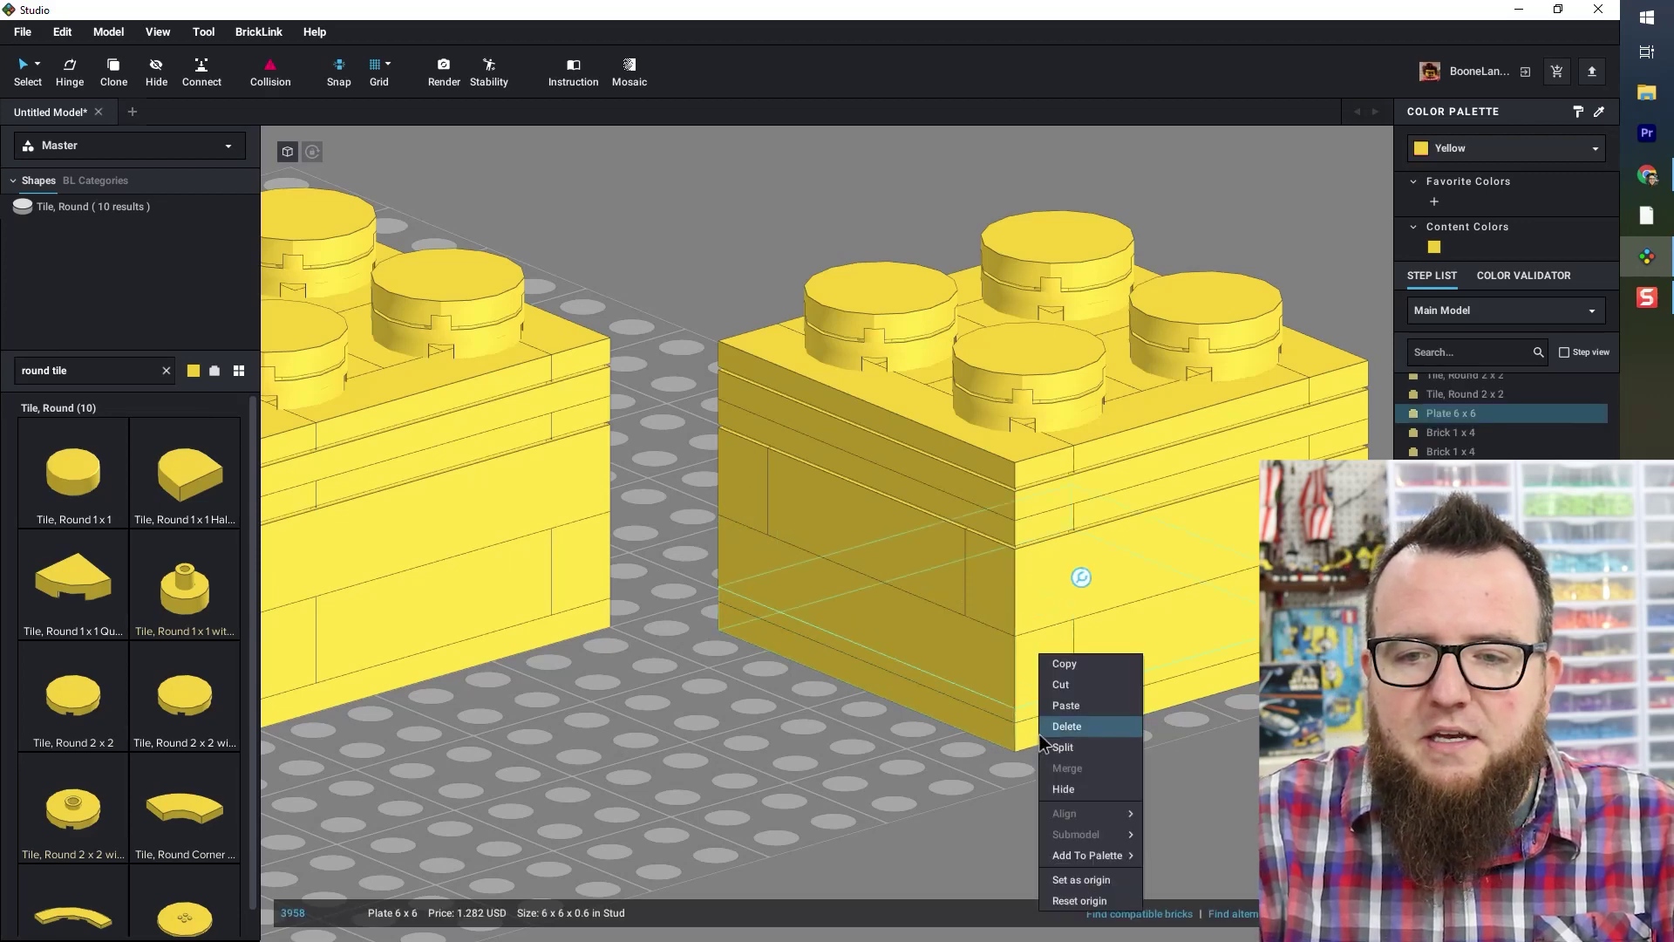
{"action": "left_click", "coordinate": [1099, 882]}
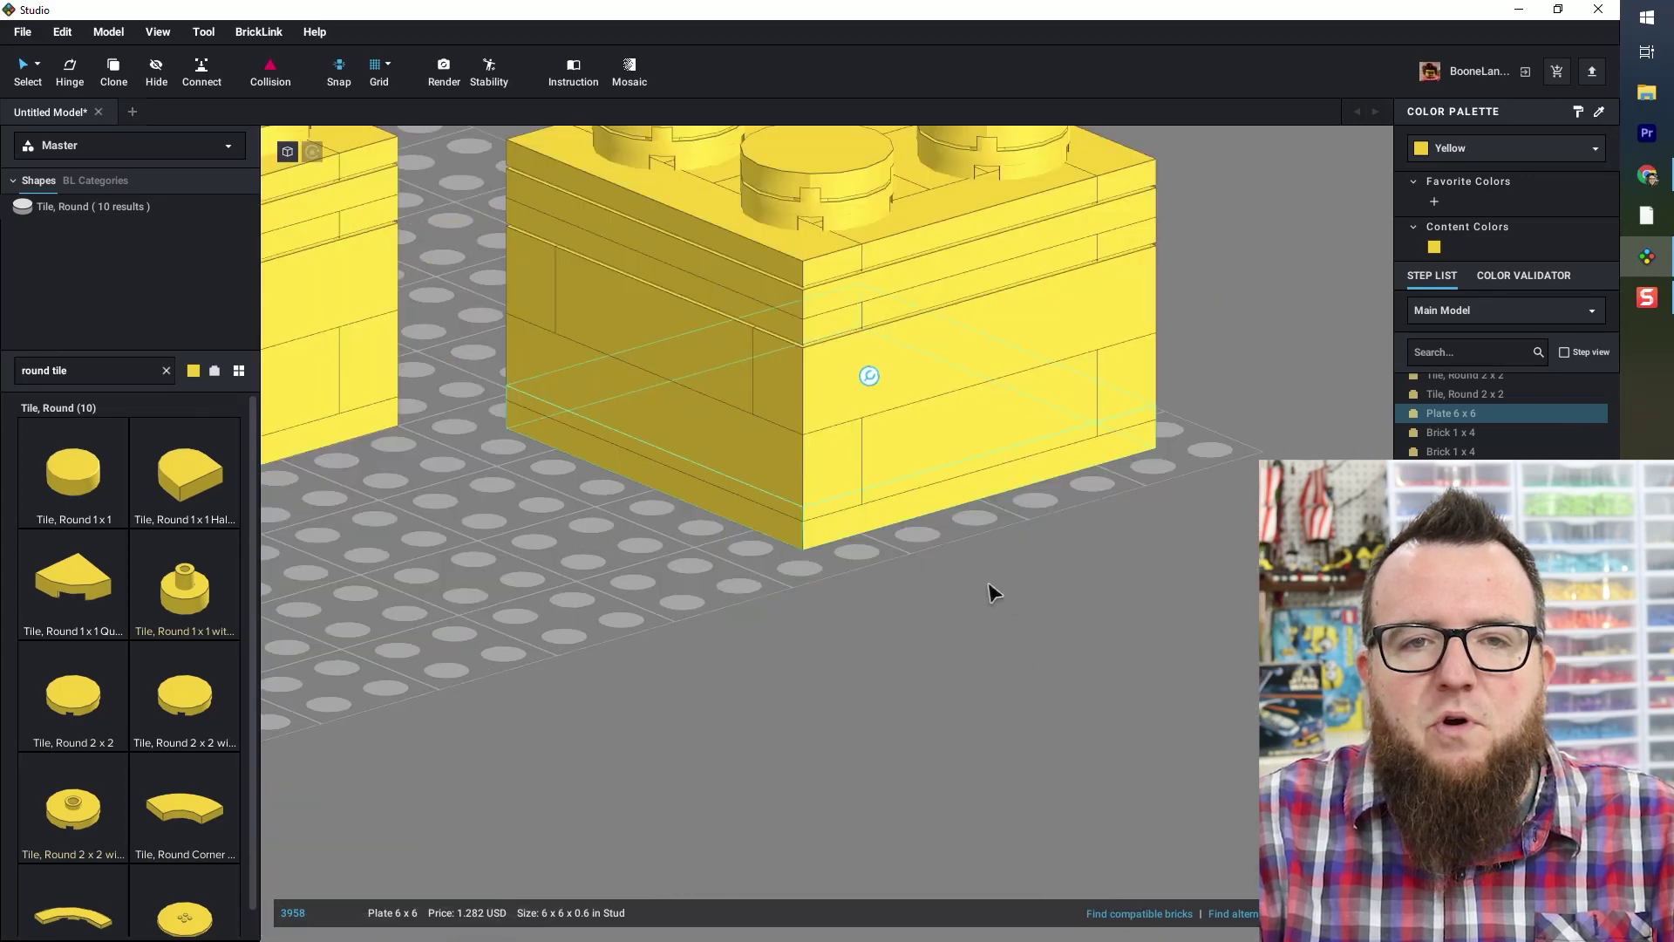
{"action": "mouse_move", "coordinate": [957, 632]}
{"action": "right_mouse_down"}
{"action": "mouse_move", "coordinate": [1002, 631]}
{"action": "mouse_move", "coordinate": [918, 632]}
{"action": "mouse_move", "coordinate": [945, 642]}
{"action": "right_mouse_up"}
{"action": "scroll", "coordinate": [933, 680], "scroll_direction": "down", "scroll_amount": 5}
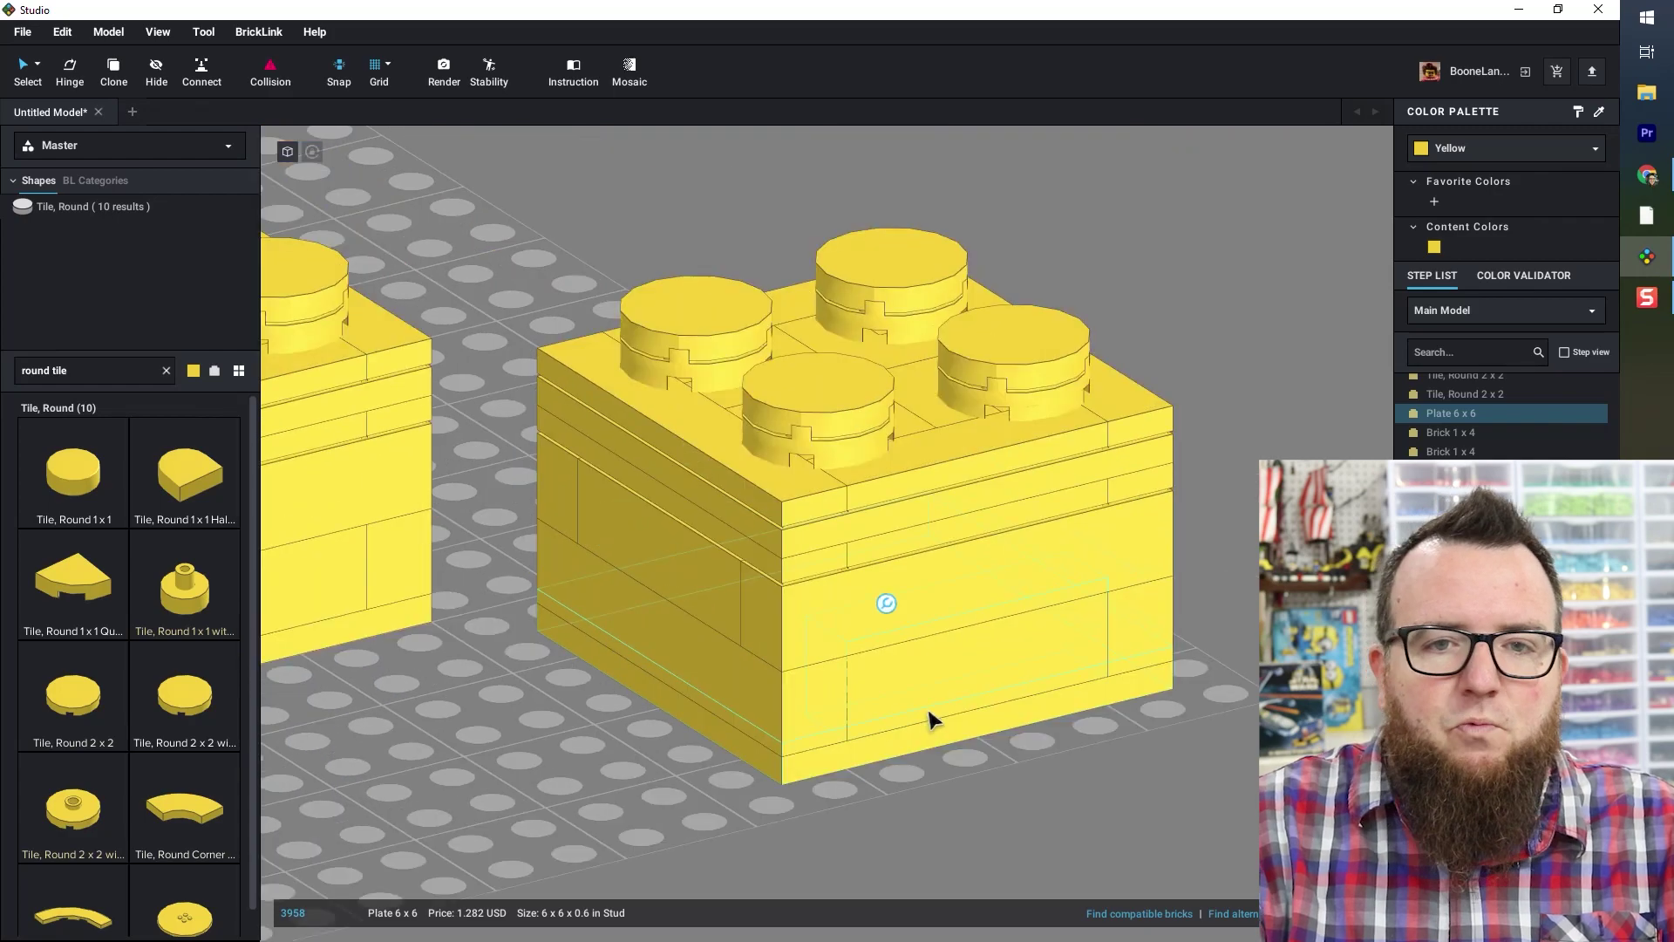
{"action": "mouse_move", "coordinate": [962, 715]}
{"action": "right_mouse_down"}
{"action": "mouse_move", "coordinate": [990, 714]}
{"action": "mouse_move", "coordinate": [942, 718]}
{"action": "right_mouse_up"}
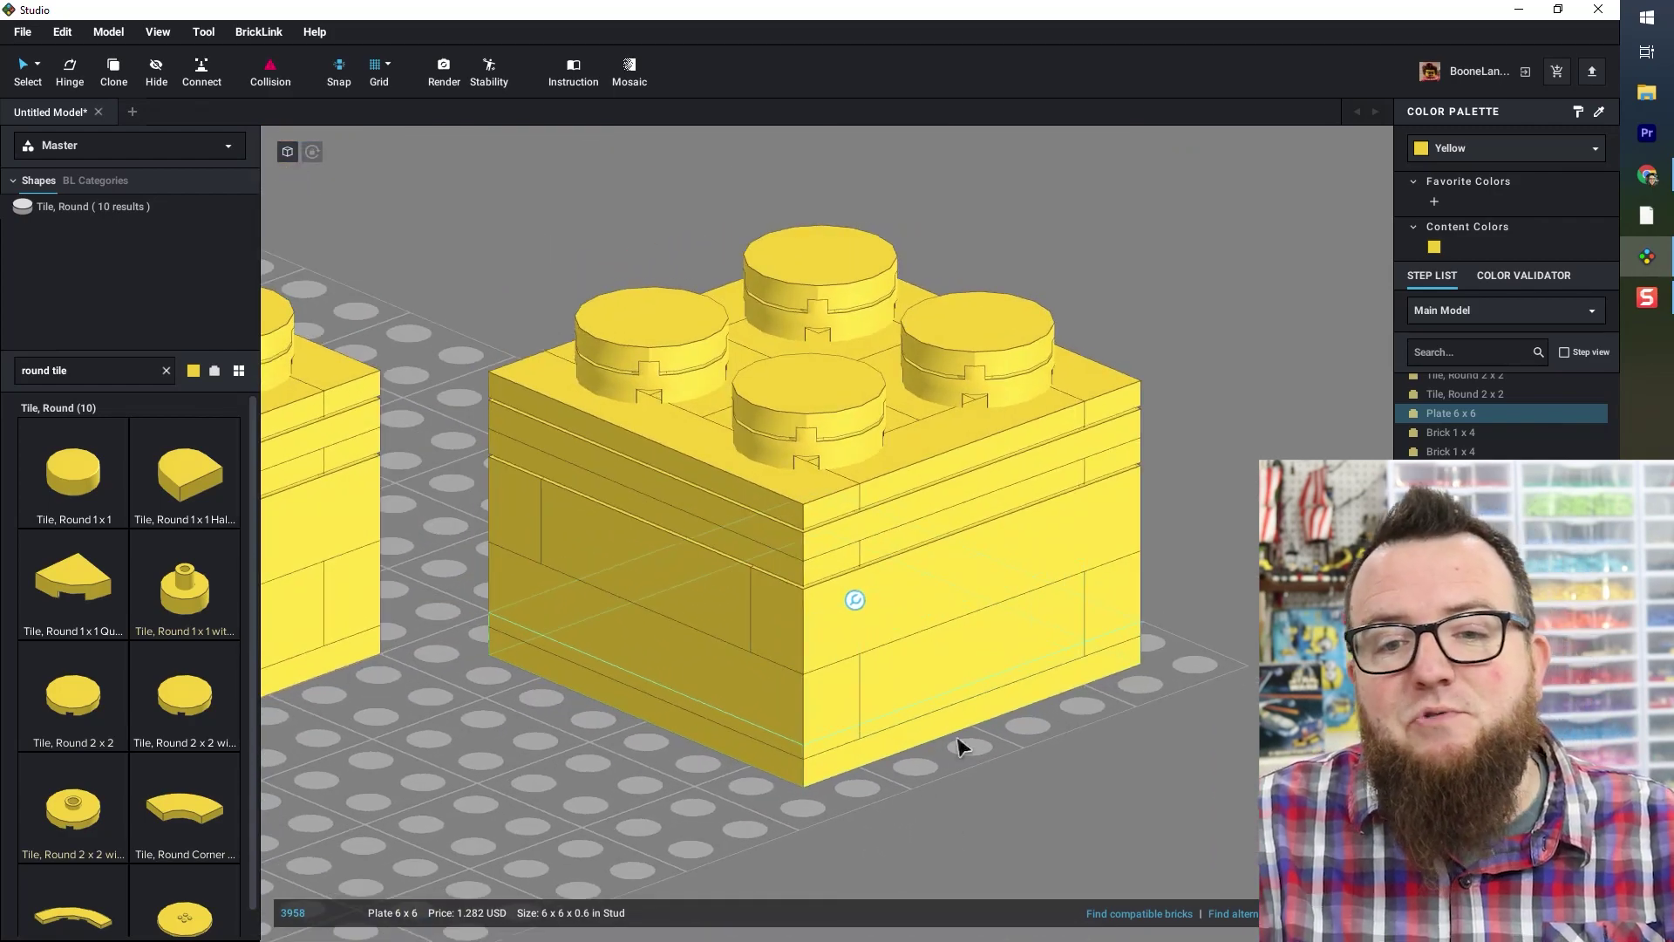
{"action": "right_click", "coordinate": [889, 752]}
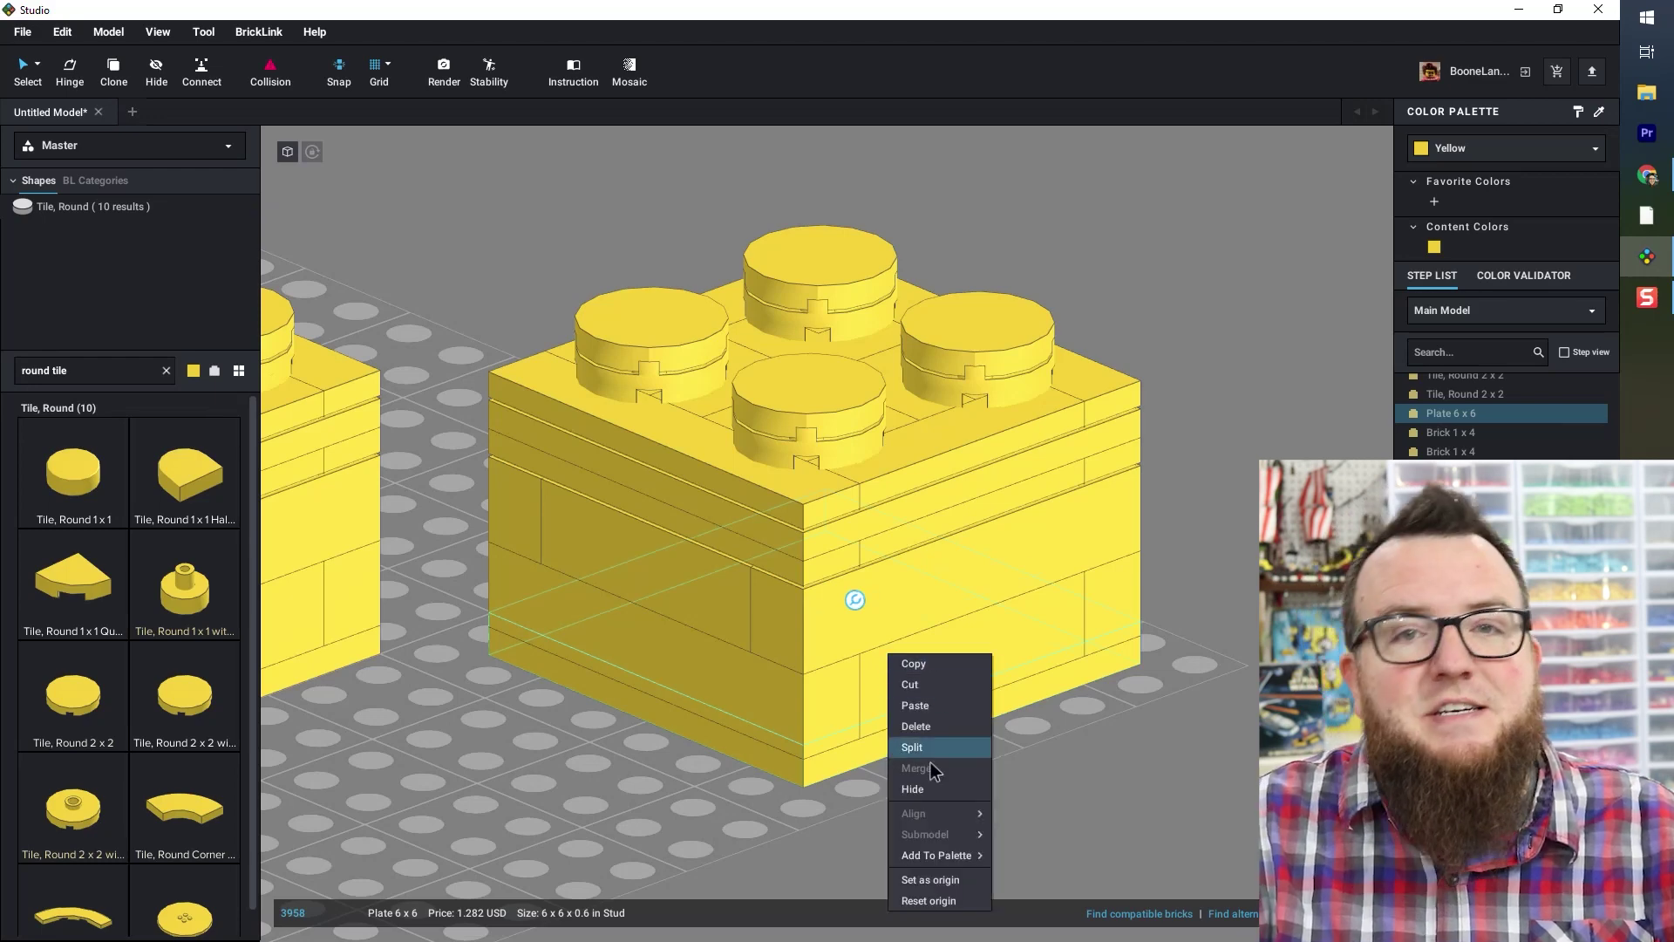
{"action": "left_click", "coordinate": [945, 694]}
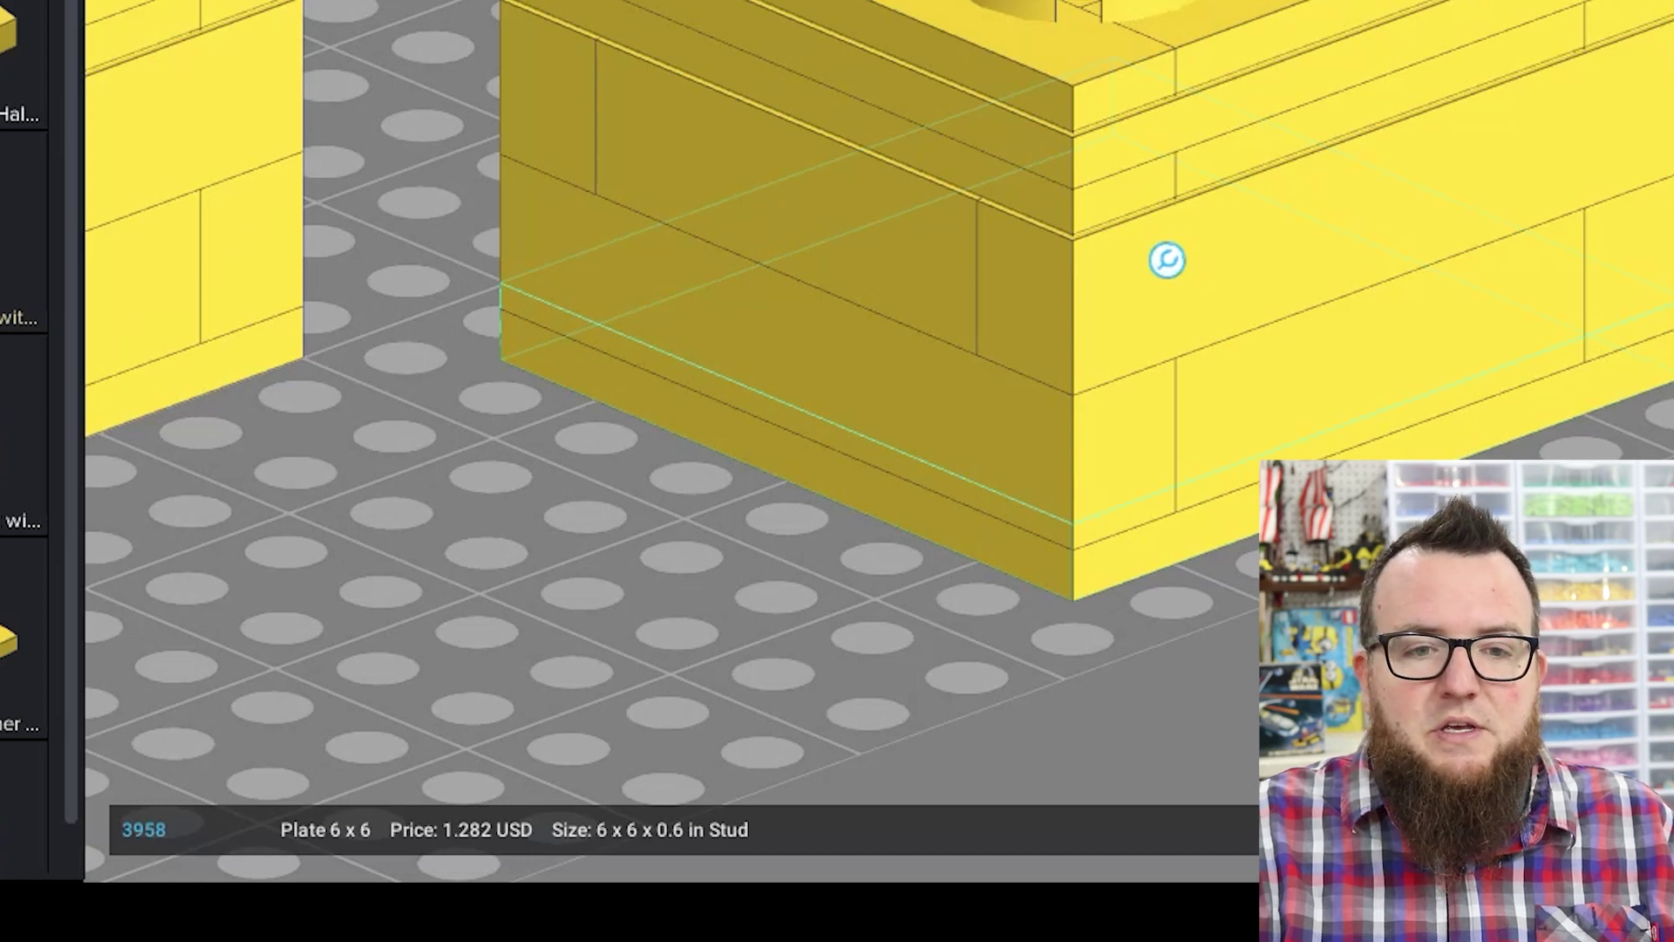
{"action": "left_click", "coordinate": [1167, 259]}
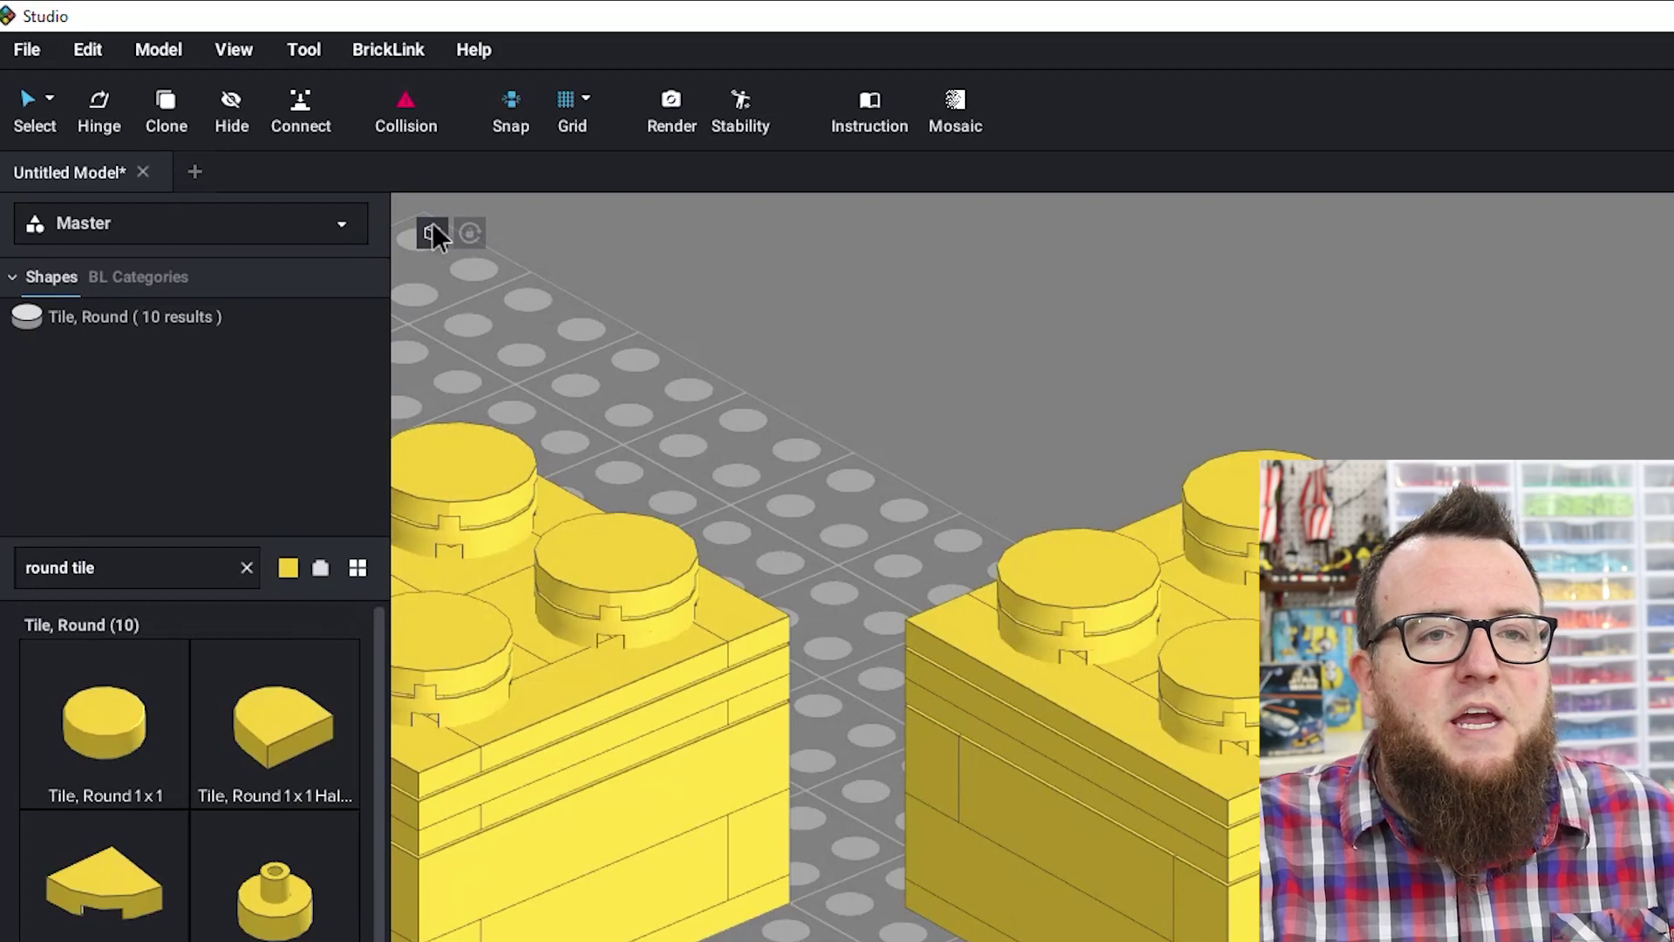
- Switch to the perspective camera, then a preset view, and orbit closer to the bricks
{"action": "mouse_move", "coordinate": [432, 230]}
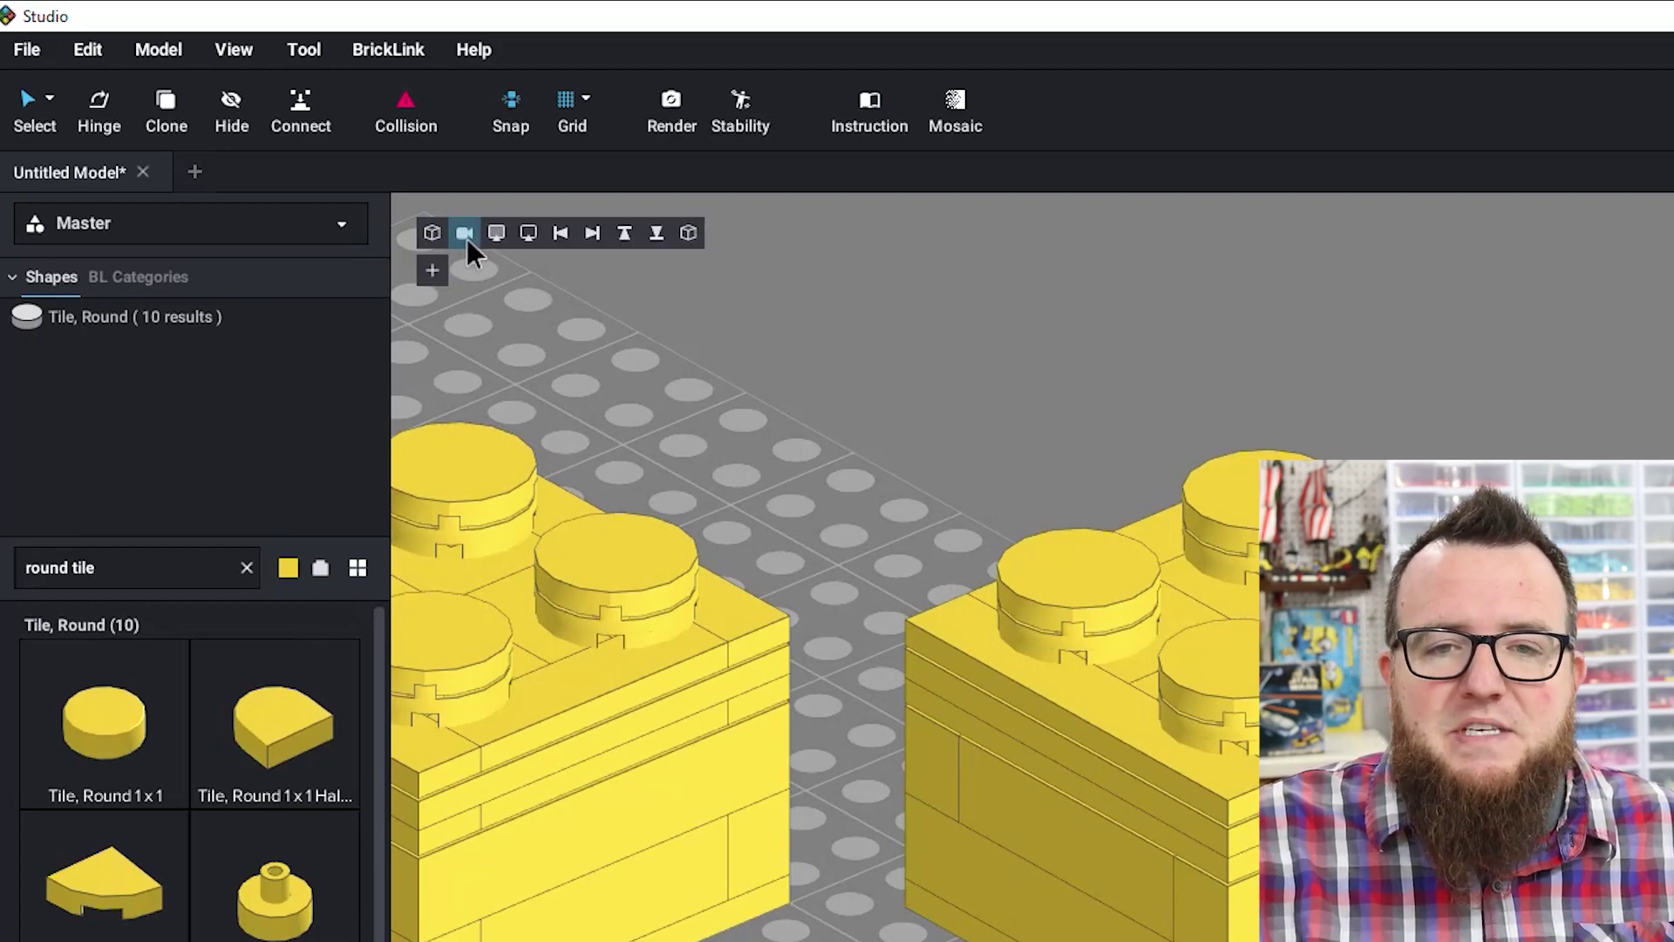
{"action": "left_click", "coordinate": [467, 238]}
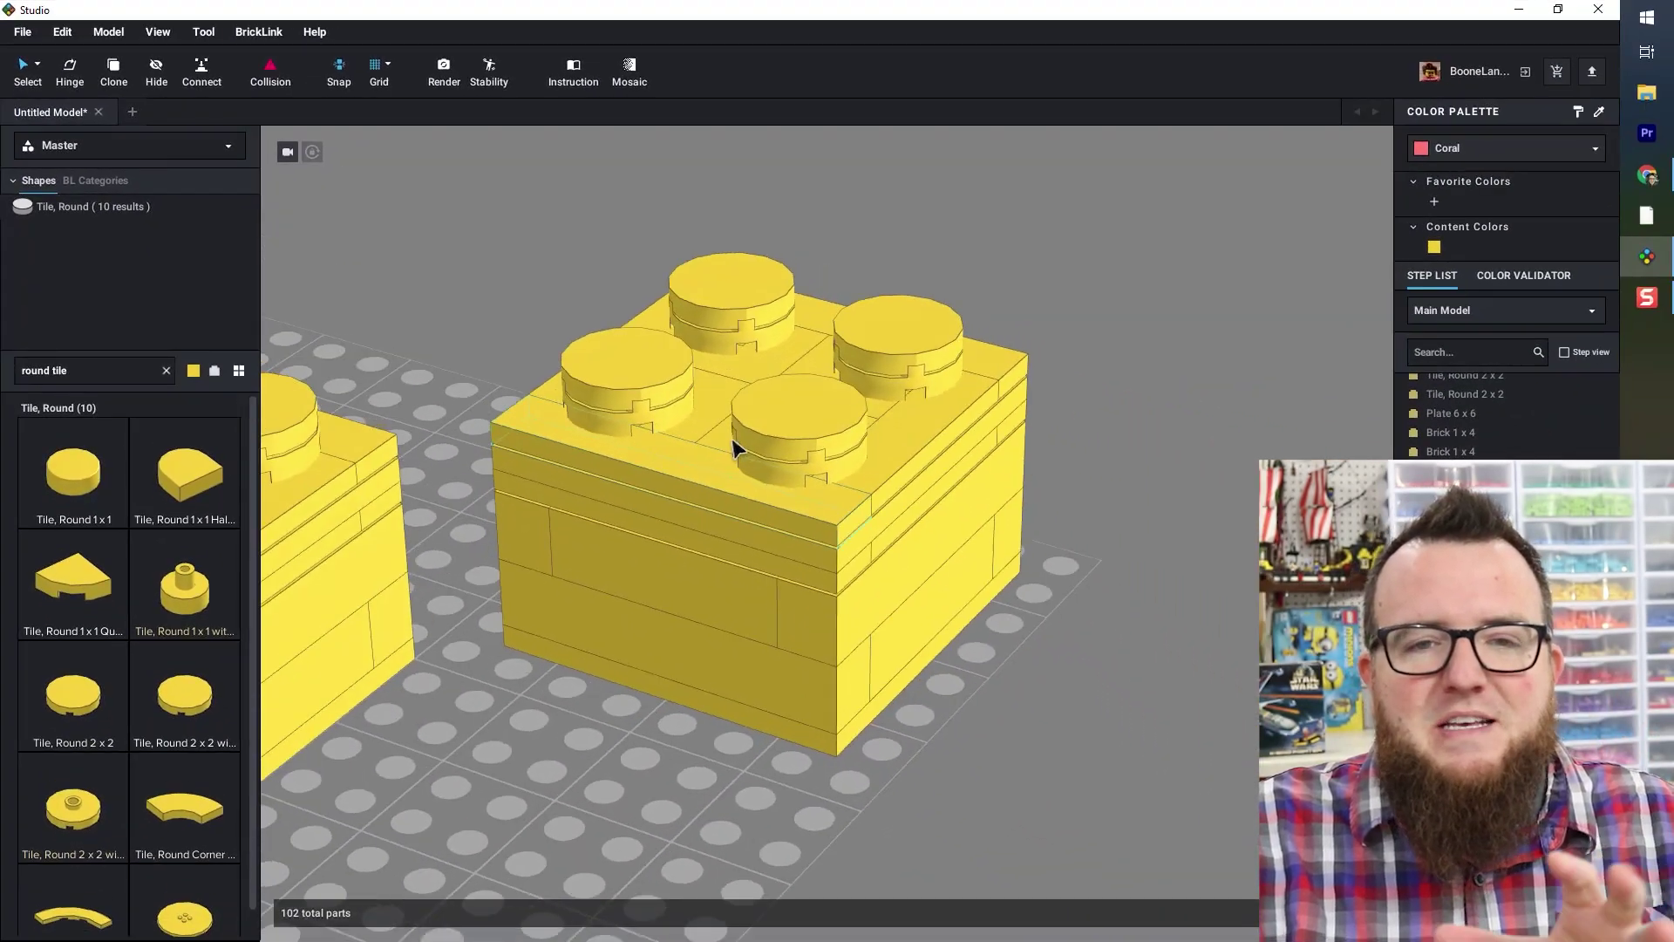
{"action": "right_click_drag", "start_coordinate": [732, 448], "coordinate": [722, 441]}
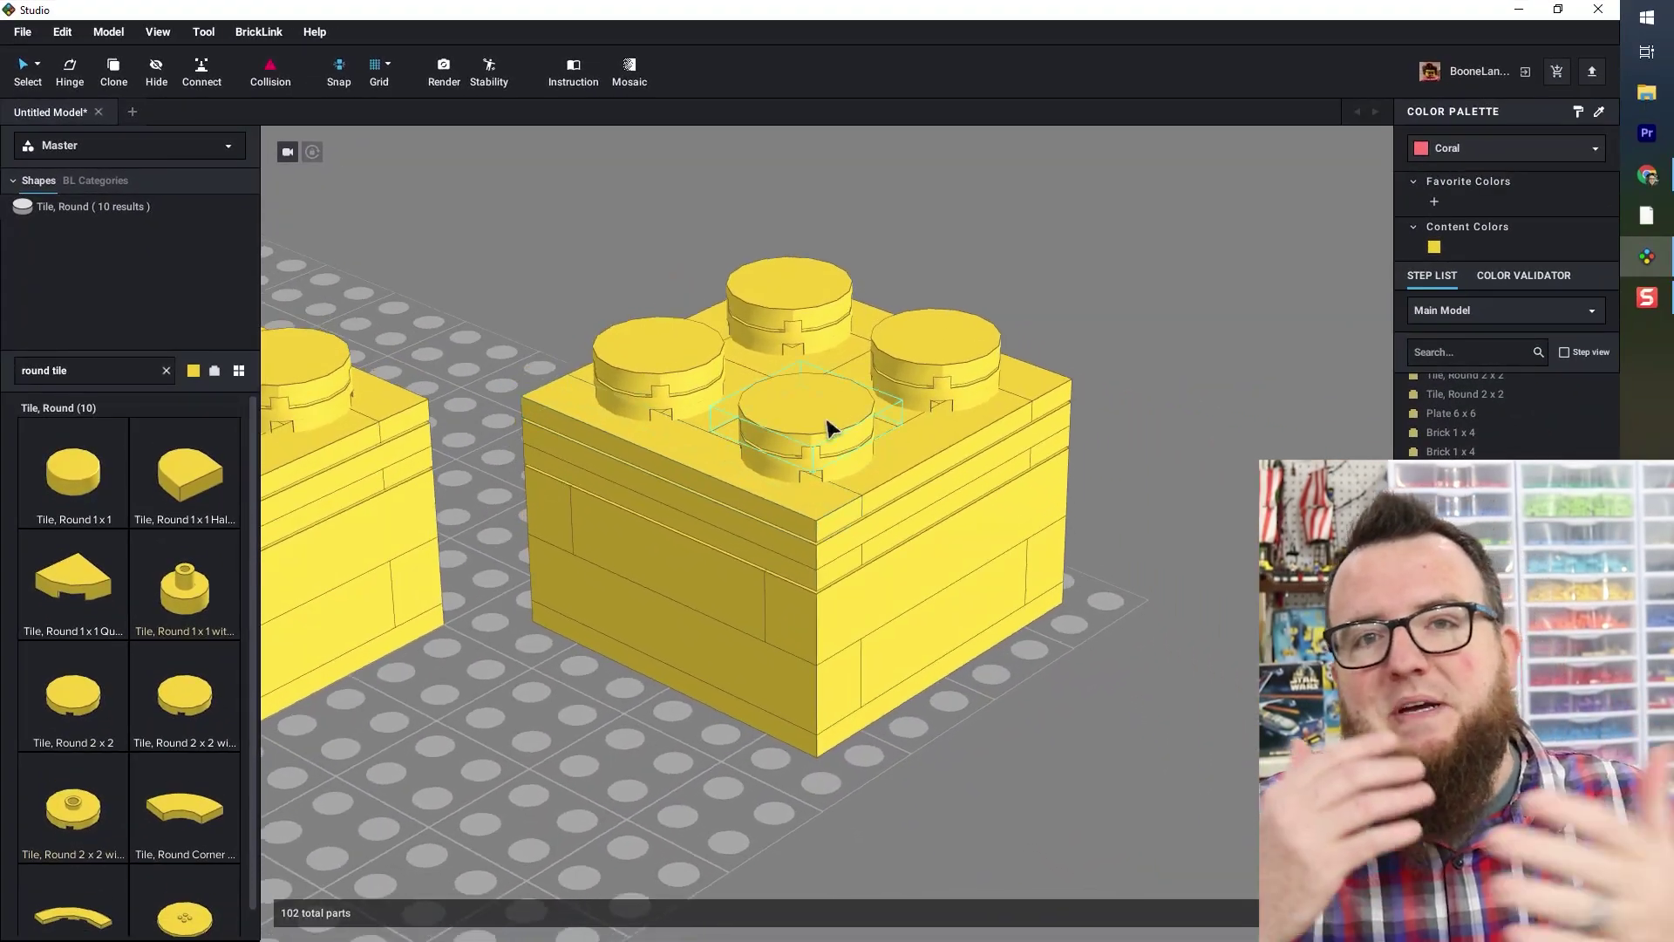
{"action": "scroll", "coordinate": [828, 427], "scroll_direction": "up", "scroll_amount": 3}
{"action": "scroll", "coordinate": [829, 437], "scroll_direction": "down", "scroll_amount": 2}
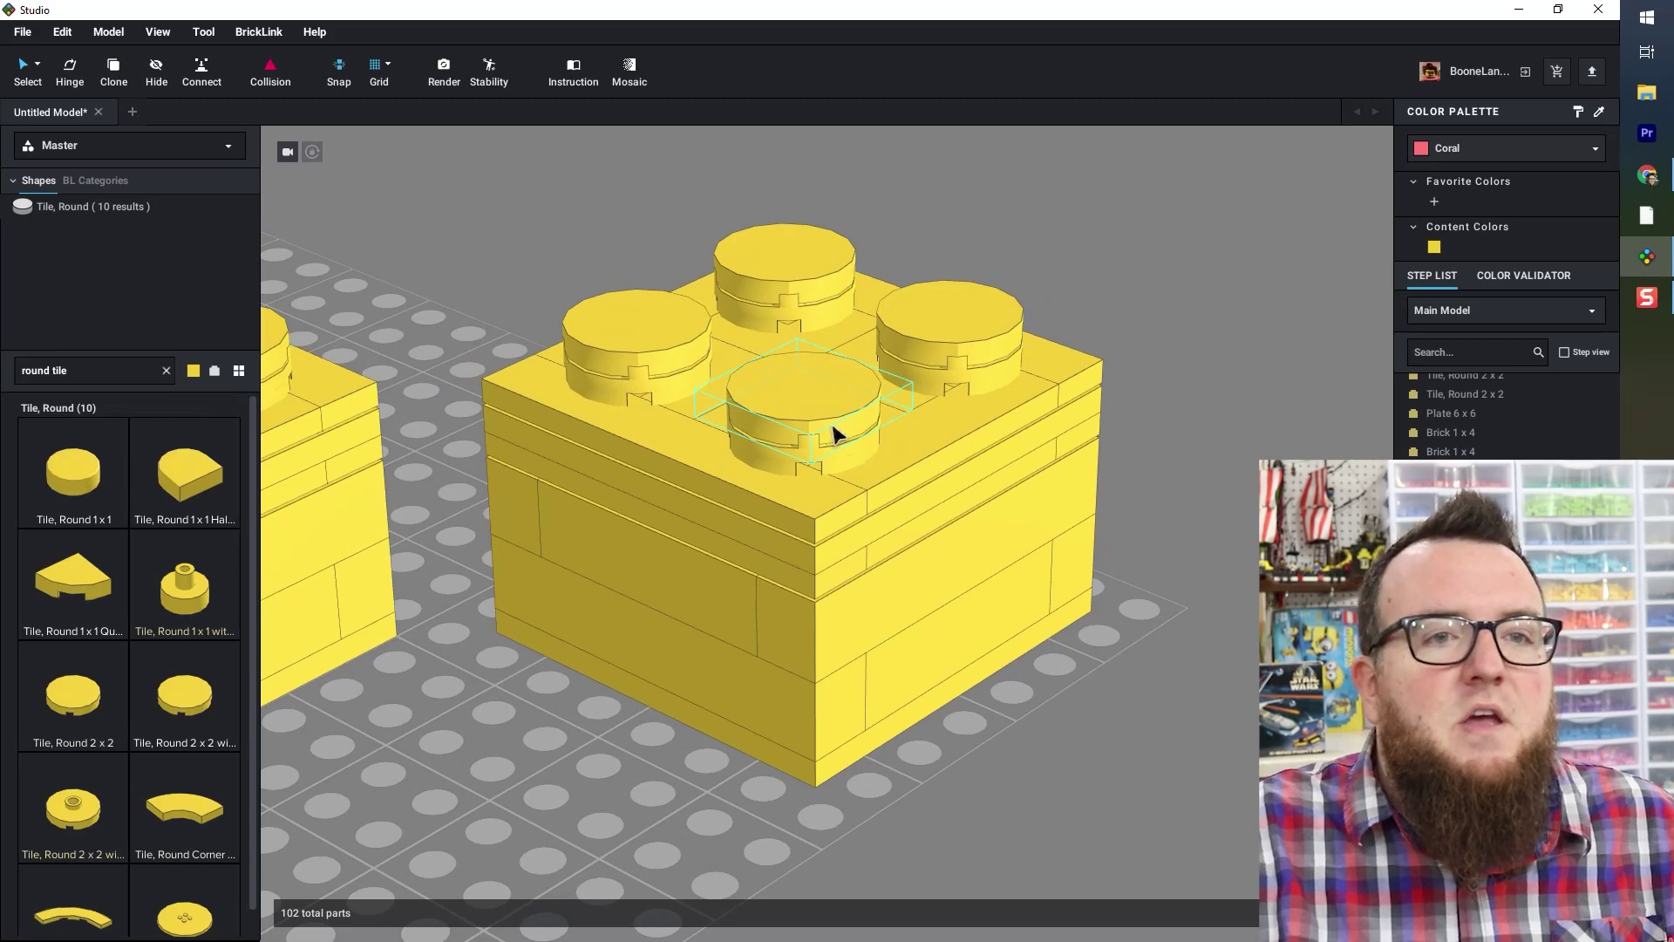
{"action": "mouse_move", "coordinate": [287, 155]}
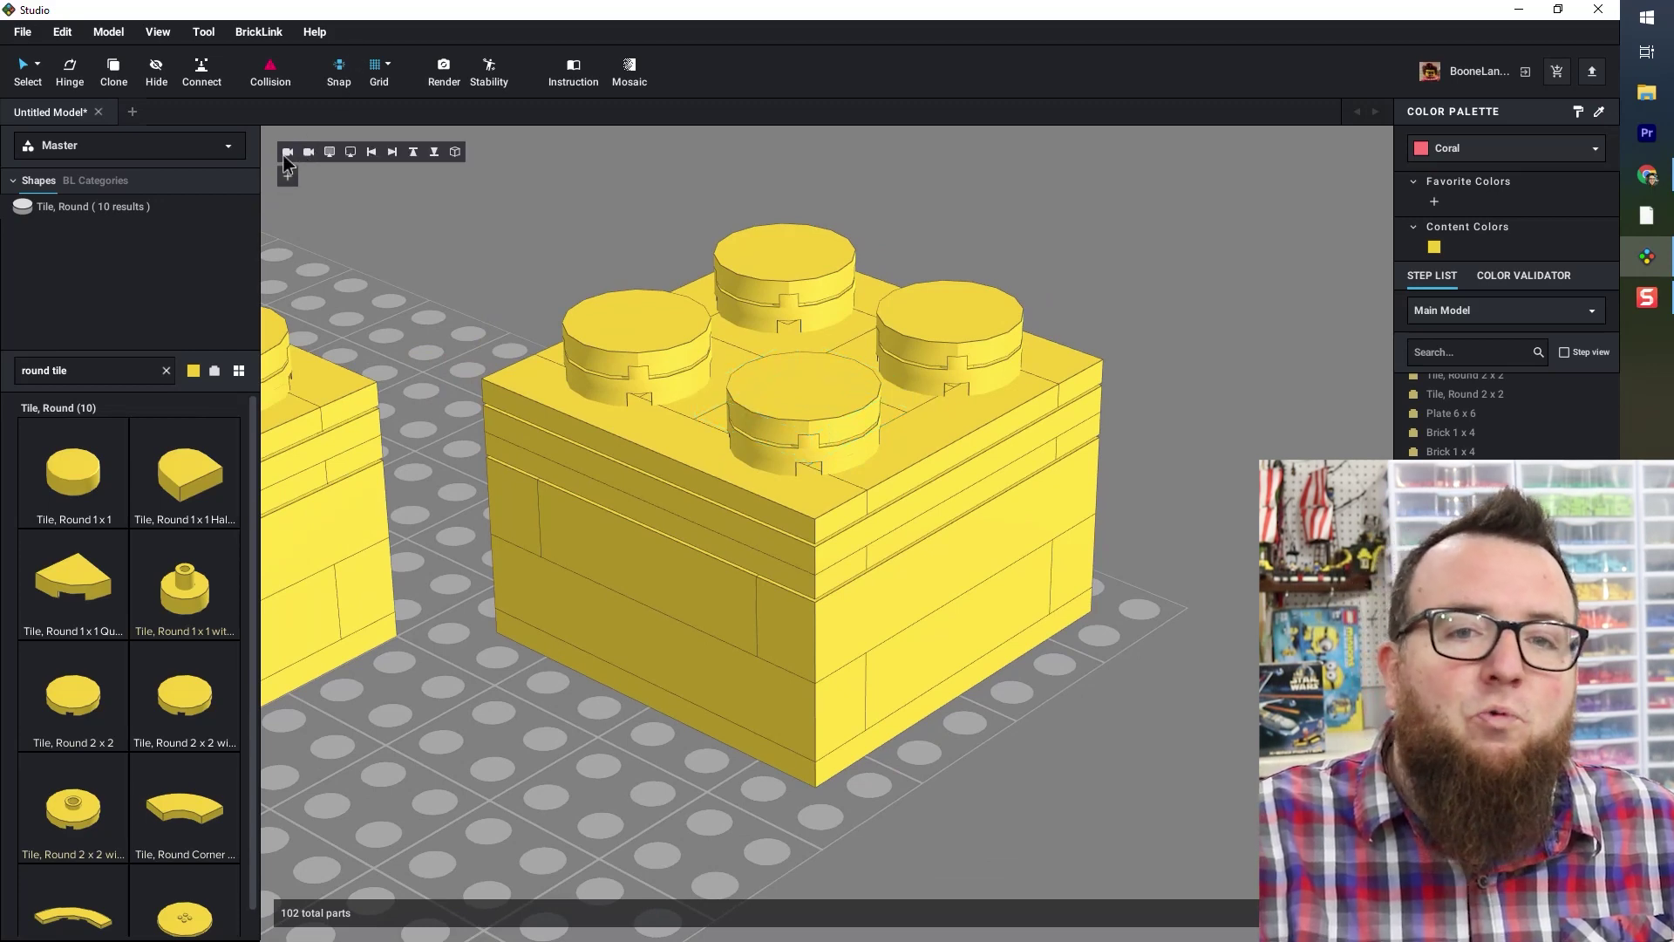
{"action": "left_click", "coordinate": [454, 152]}
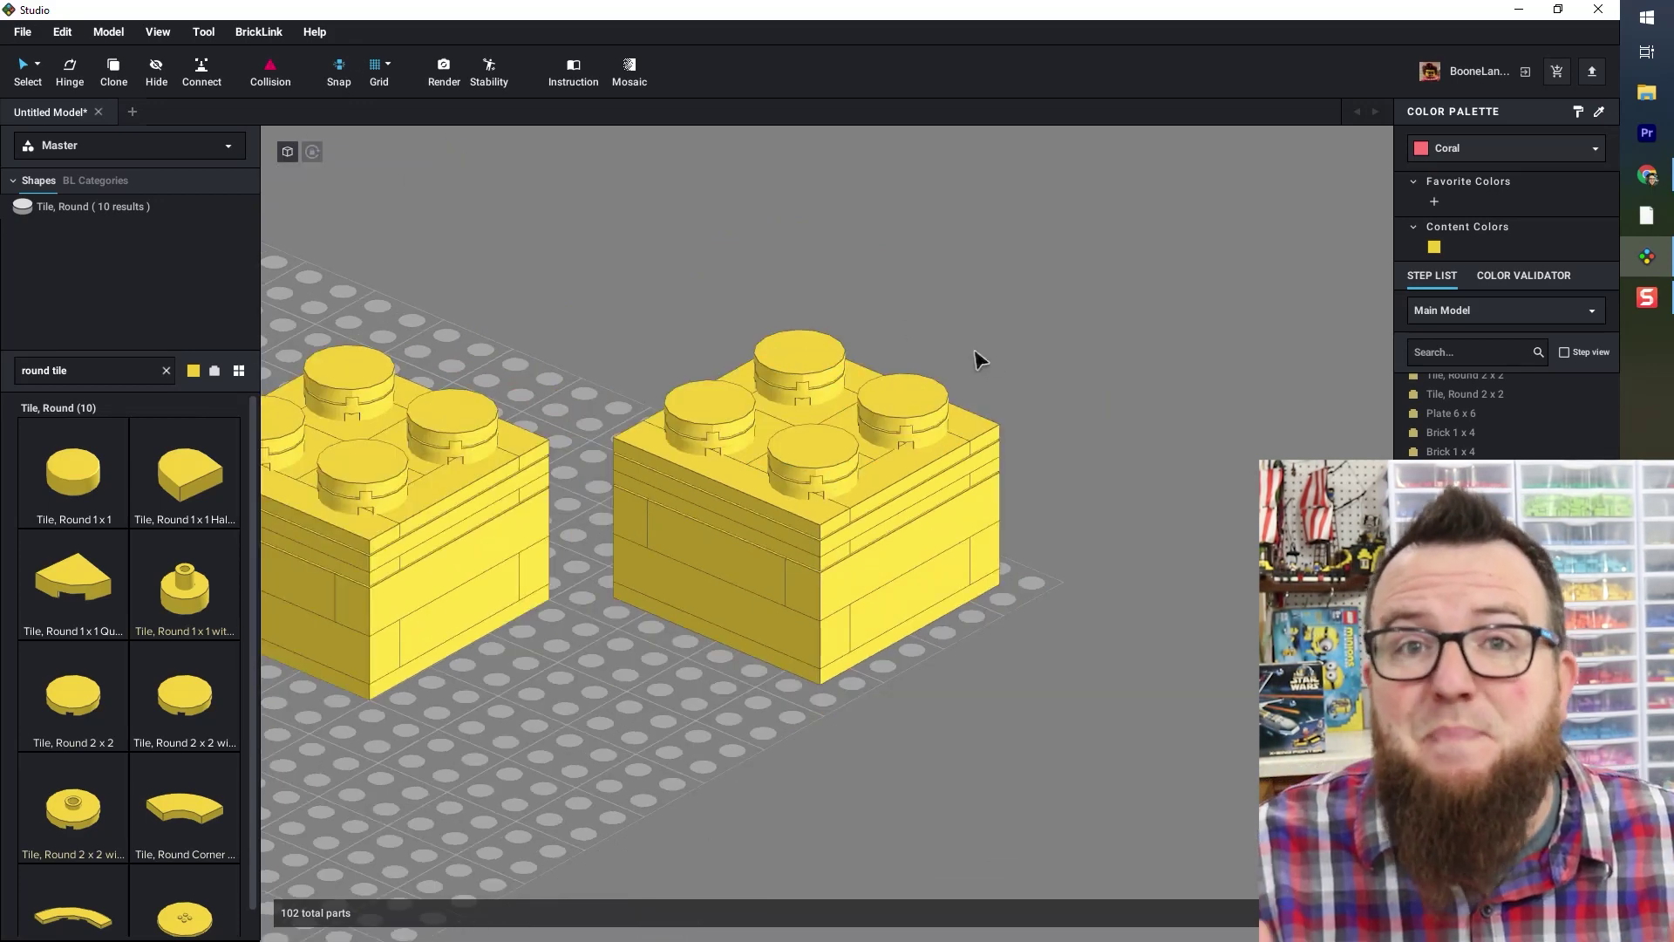
{"action": "right_click_drag", "start_coordinate": [1072, 352], "coordinate": [1203, 542]}
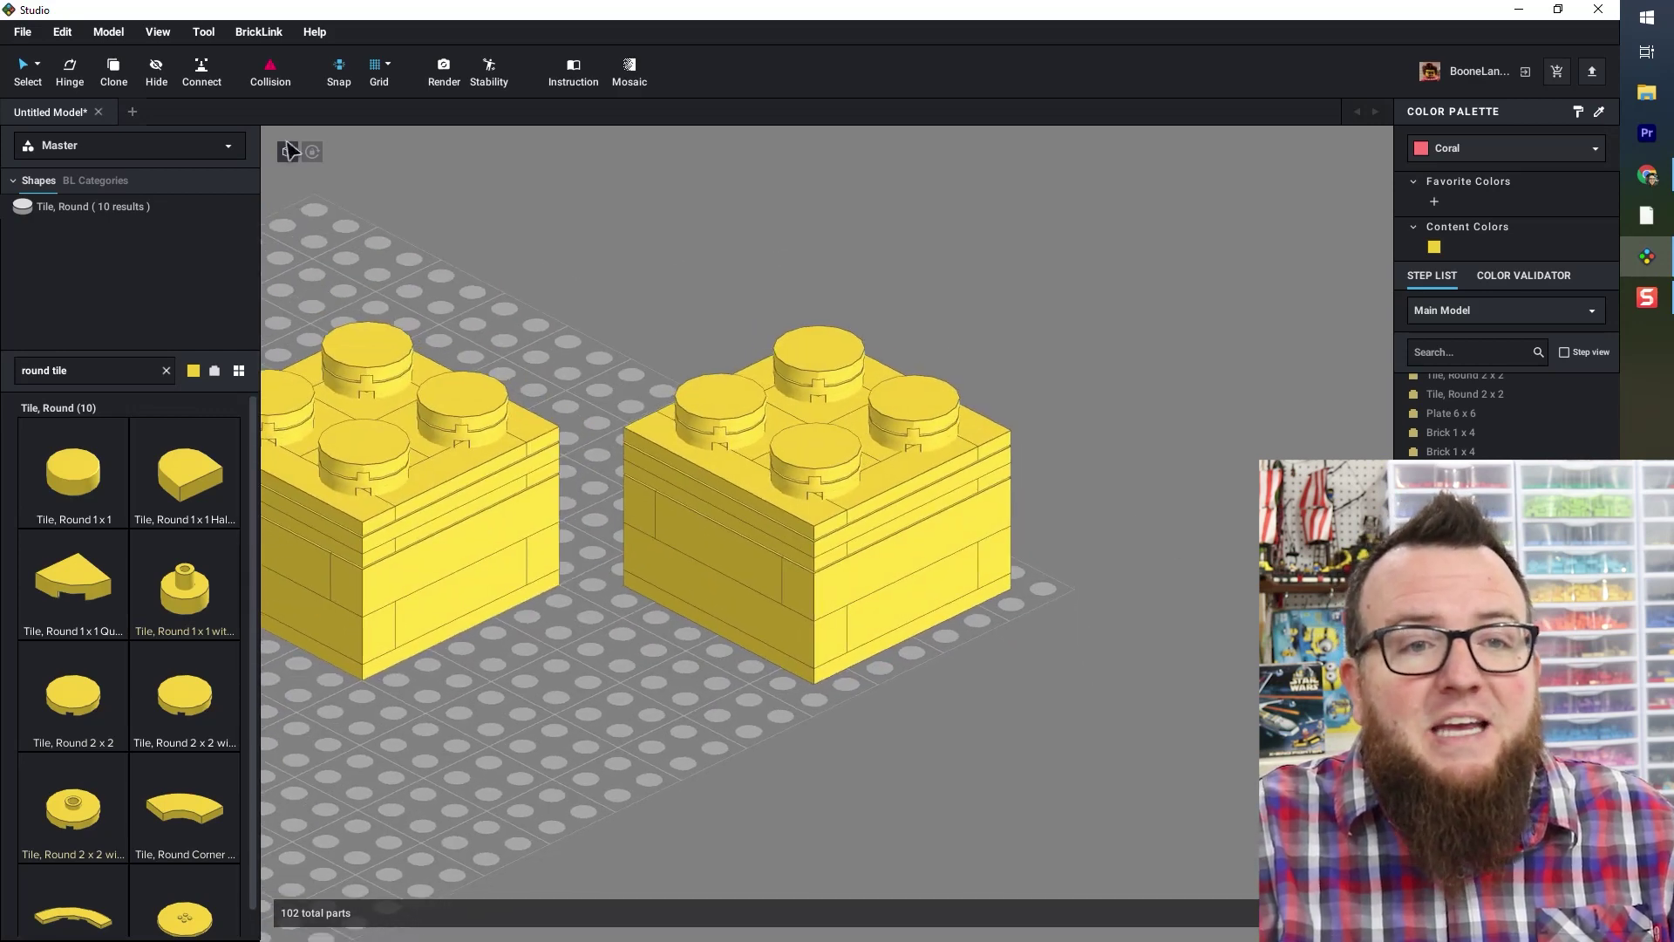
- Show the bricks in flat front and both side views
{"action": "mouse_move", "coordinate": [290, 157]}
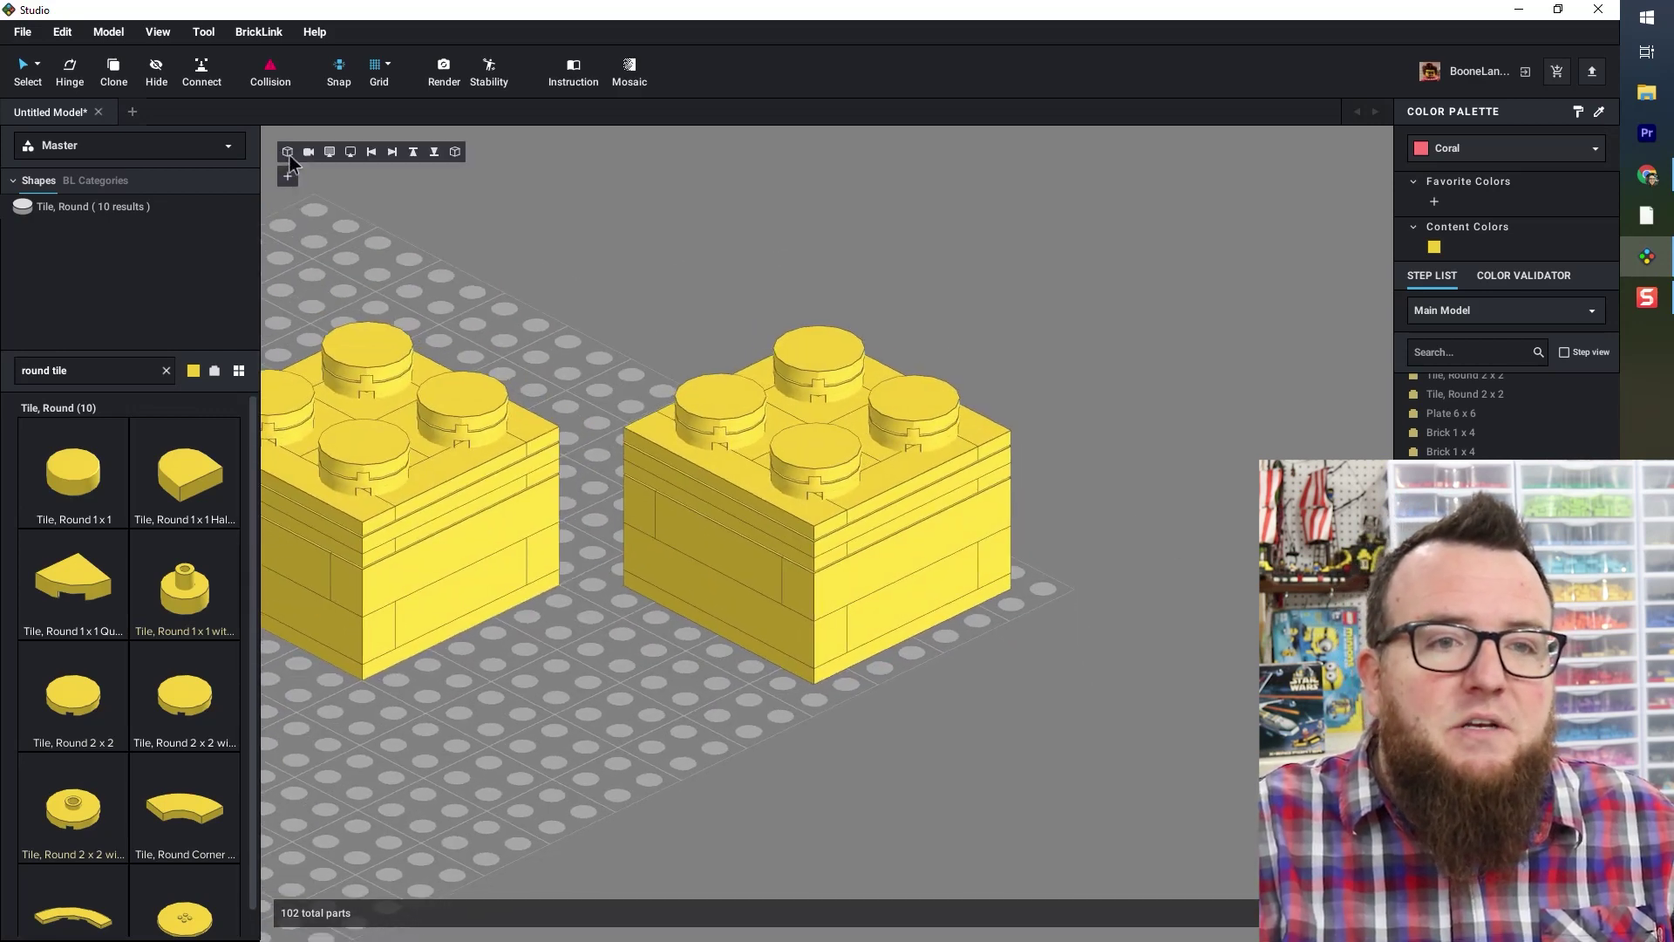
{"action": "left_click", "coordinate": [349, 153]}
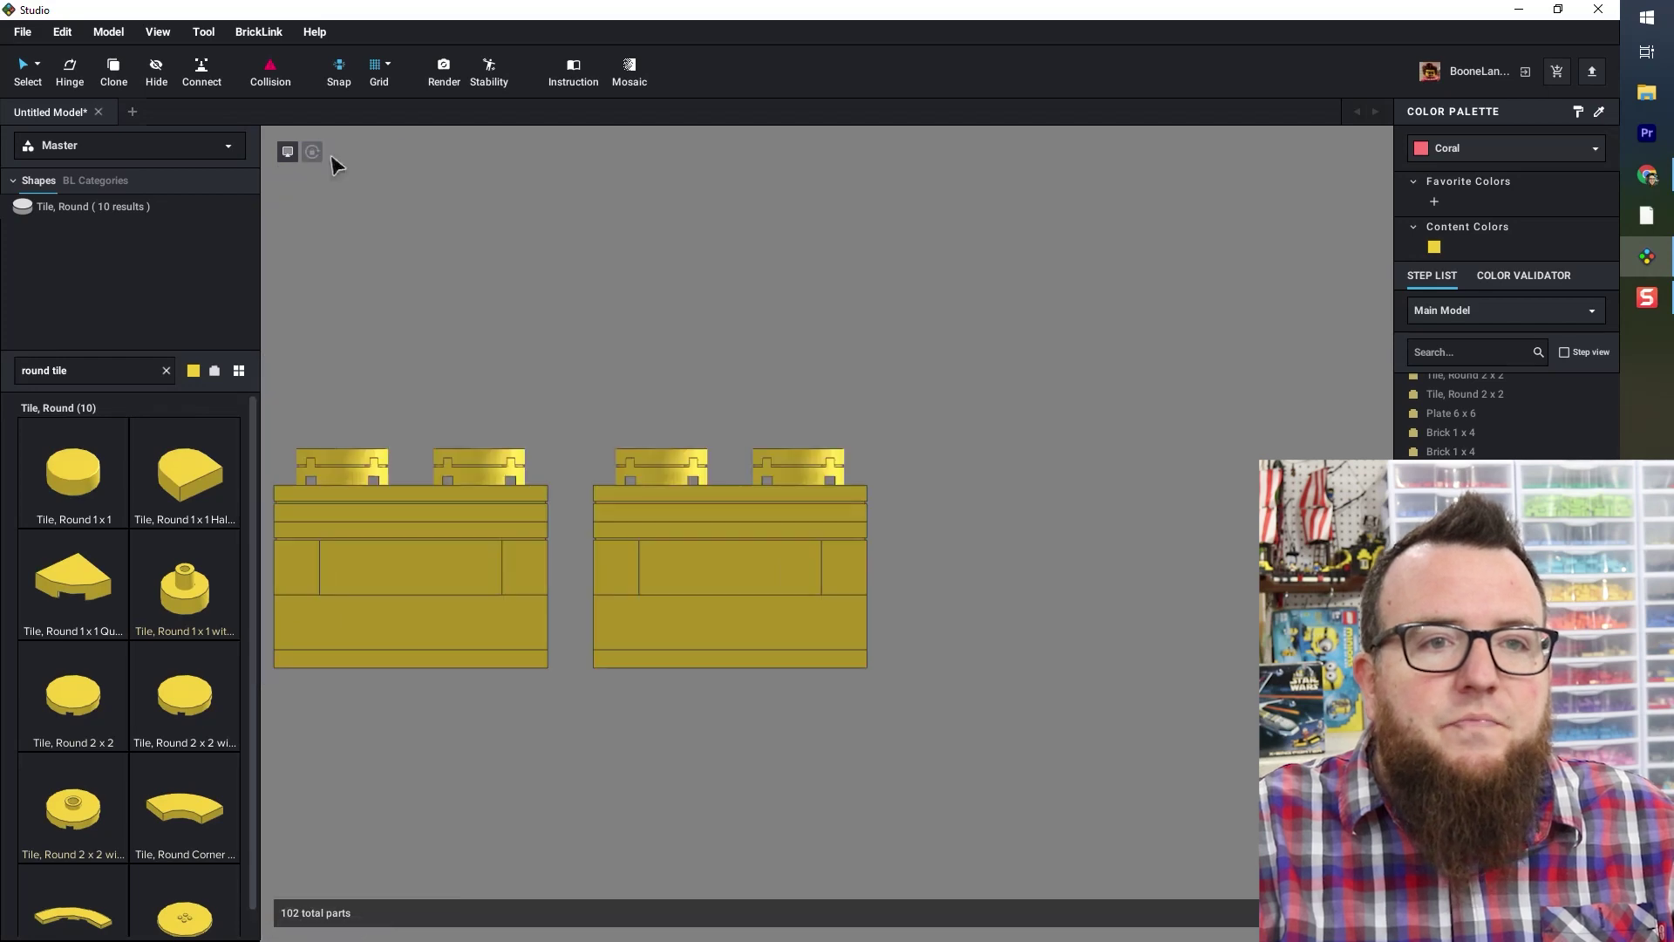
{"action": "mouse_move", "coordinate": [289, 154]}
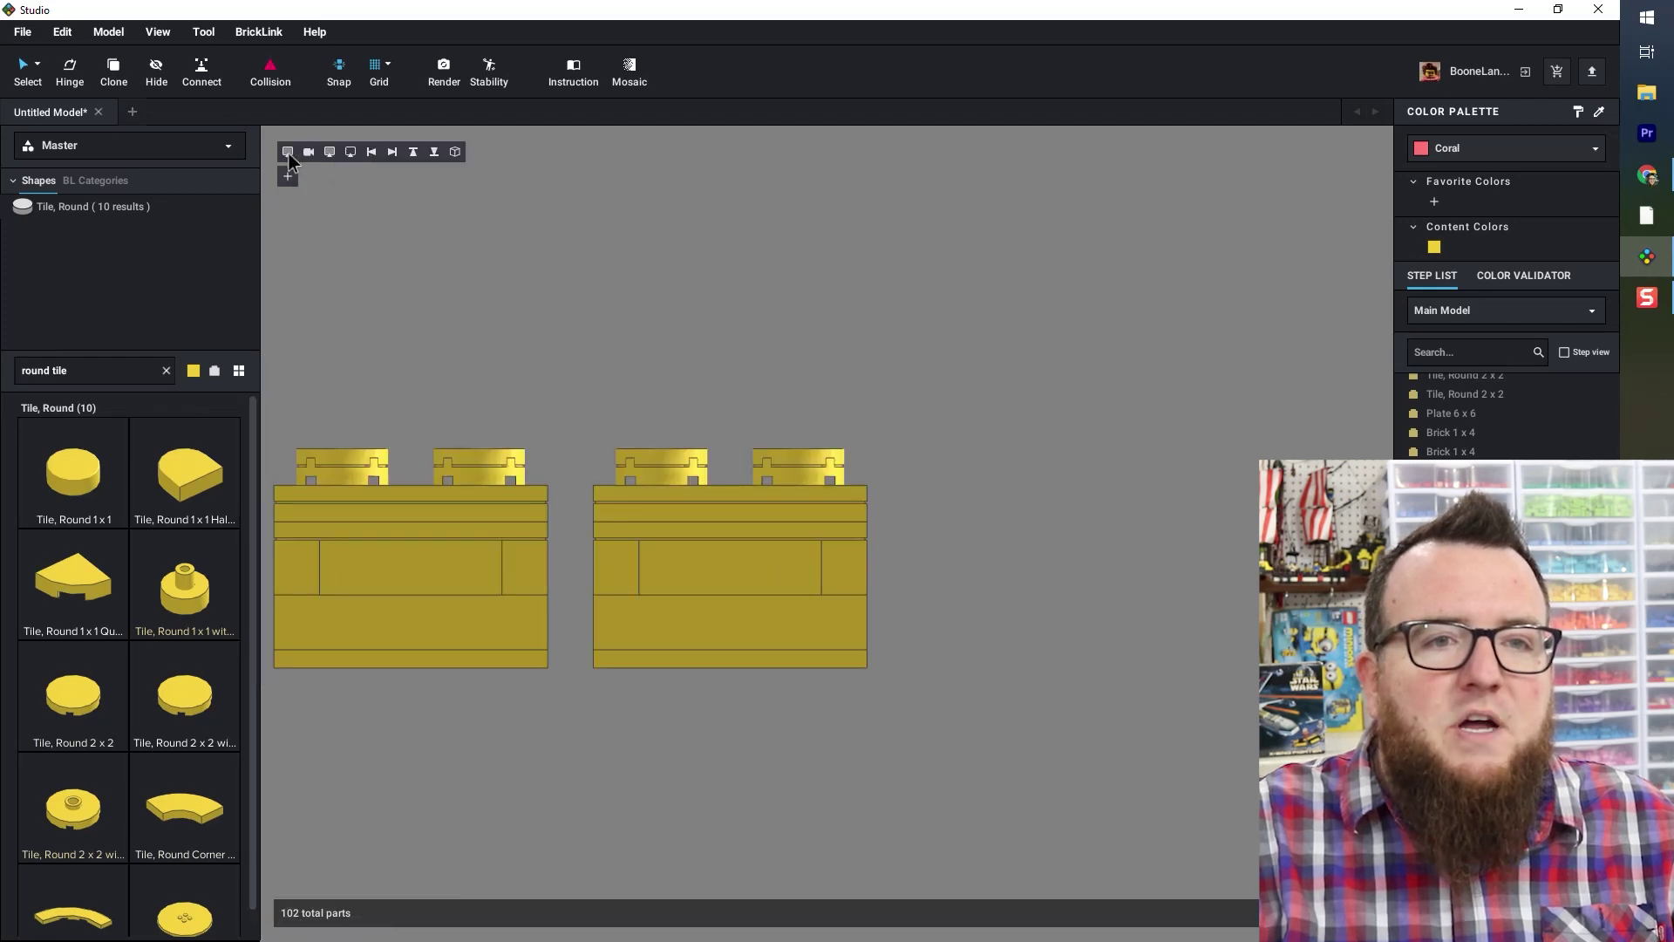
{"action": "left_click", "coordinate": [351, 153]}
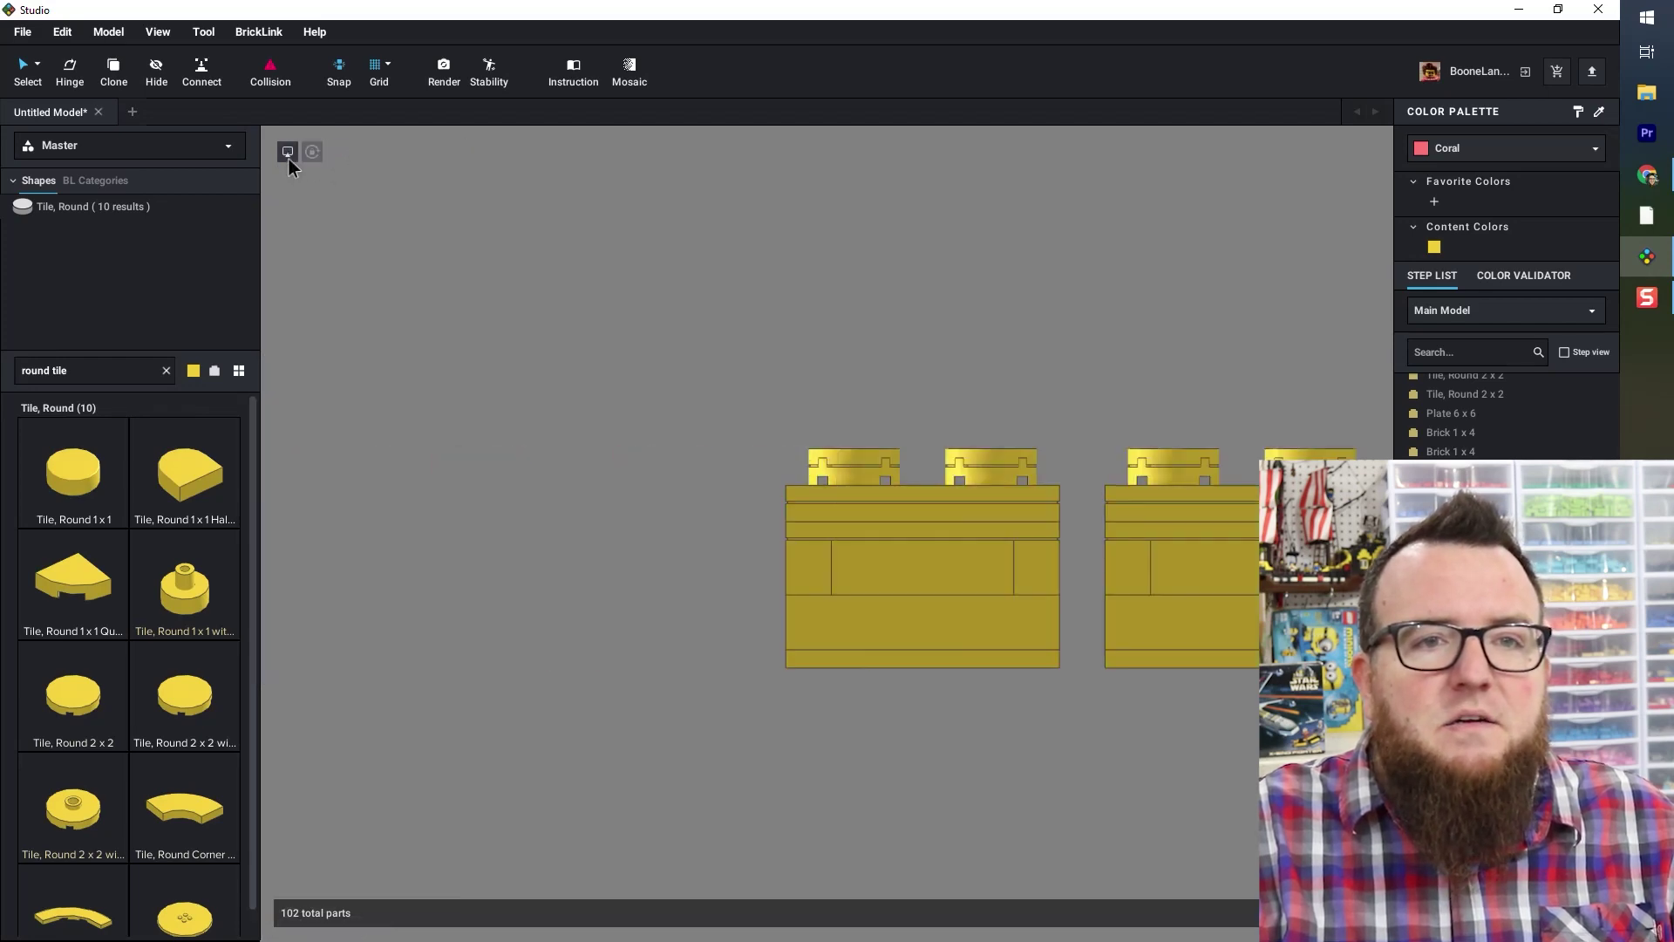
{"action": "left_click", "coordinate": [369, 153]}
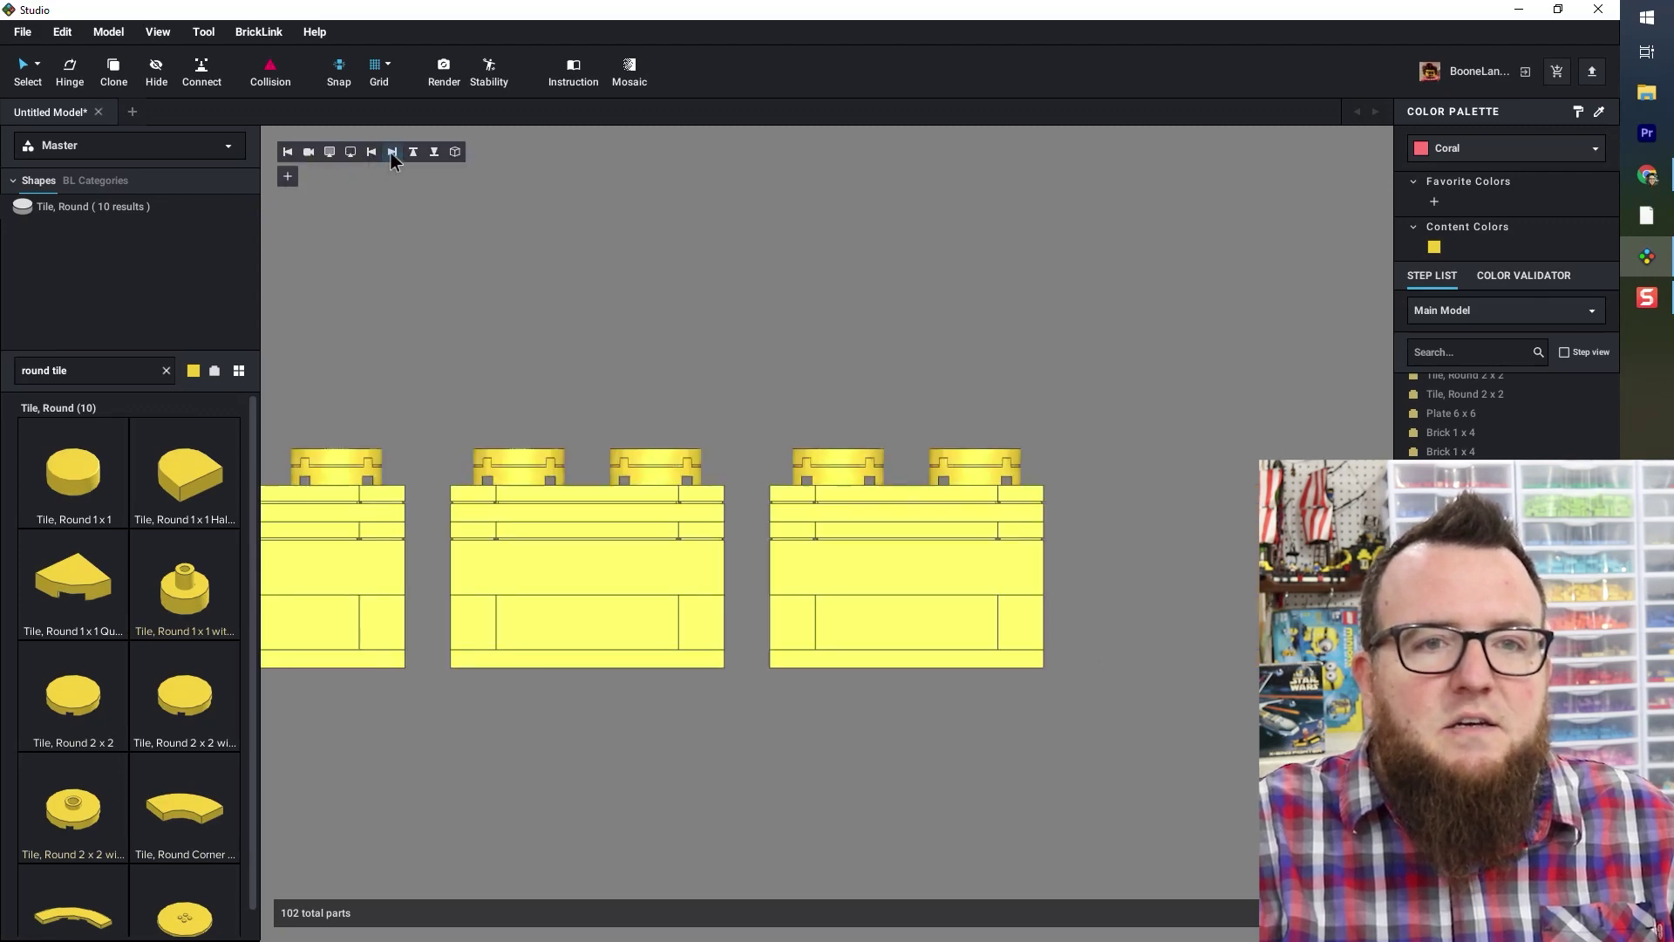
{"action": "left_click", "coordinate": [392, 154]}
- View the bricks from underneath, then straight down, and return to the default 3D view
{"action": "mouse_move", "coordinate": [288, 152]}
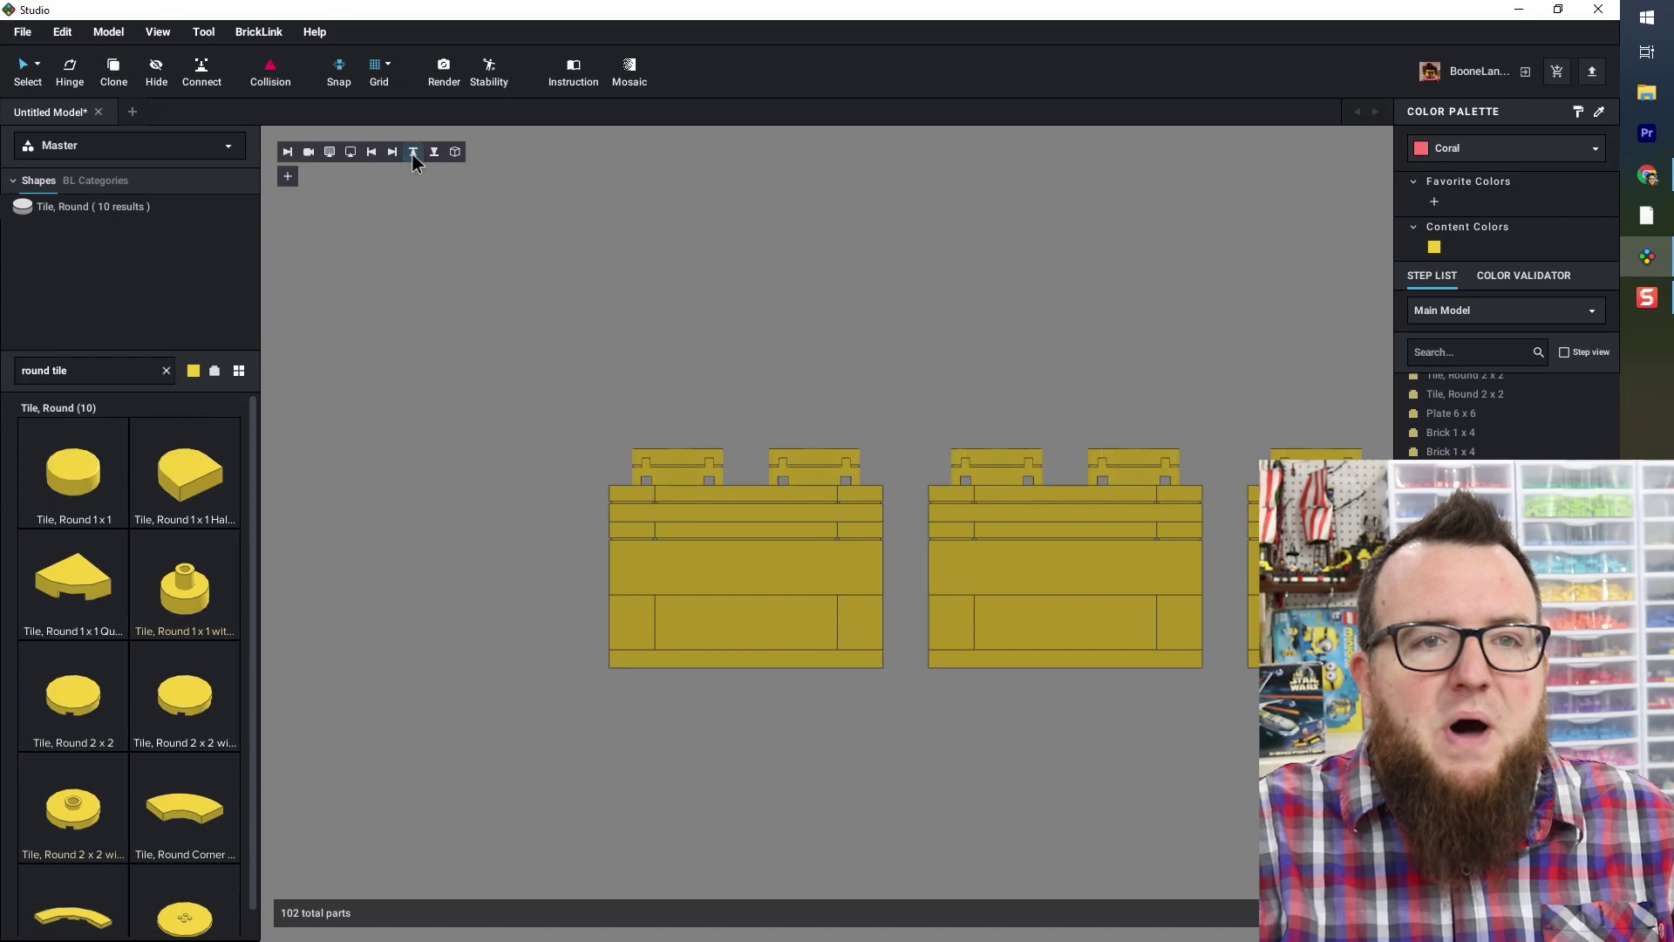
{"action": "left_click", "coordinate": [414, 153]}
{"action": "mouse_move", "coordinate": [286, 151]}
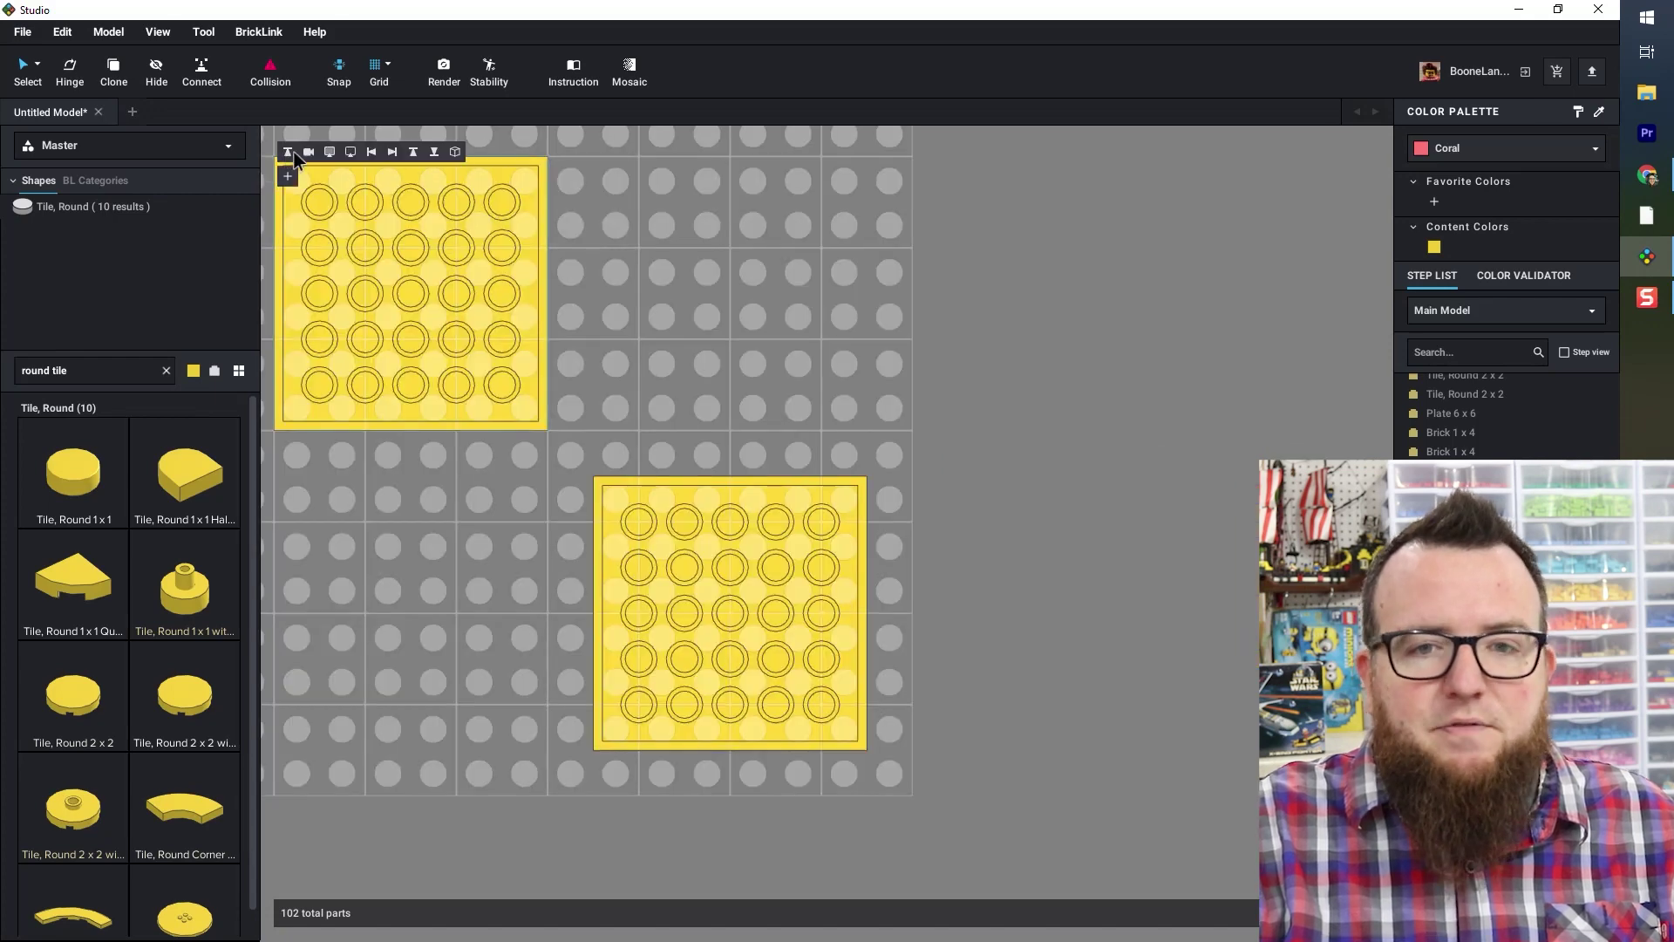
{"action": "left_click", "coordinate": [435, 154]}
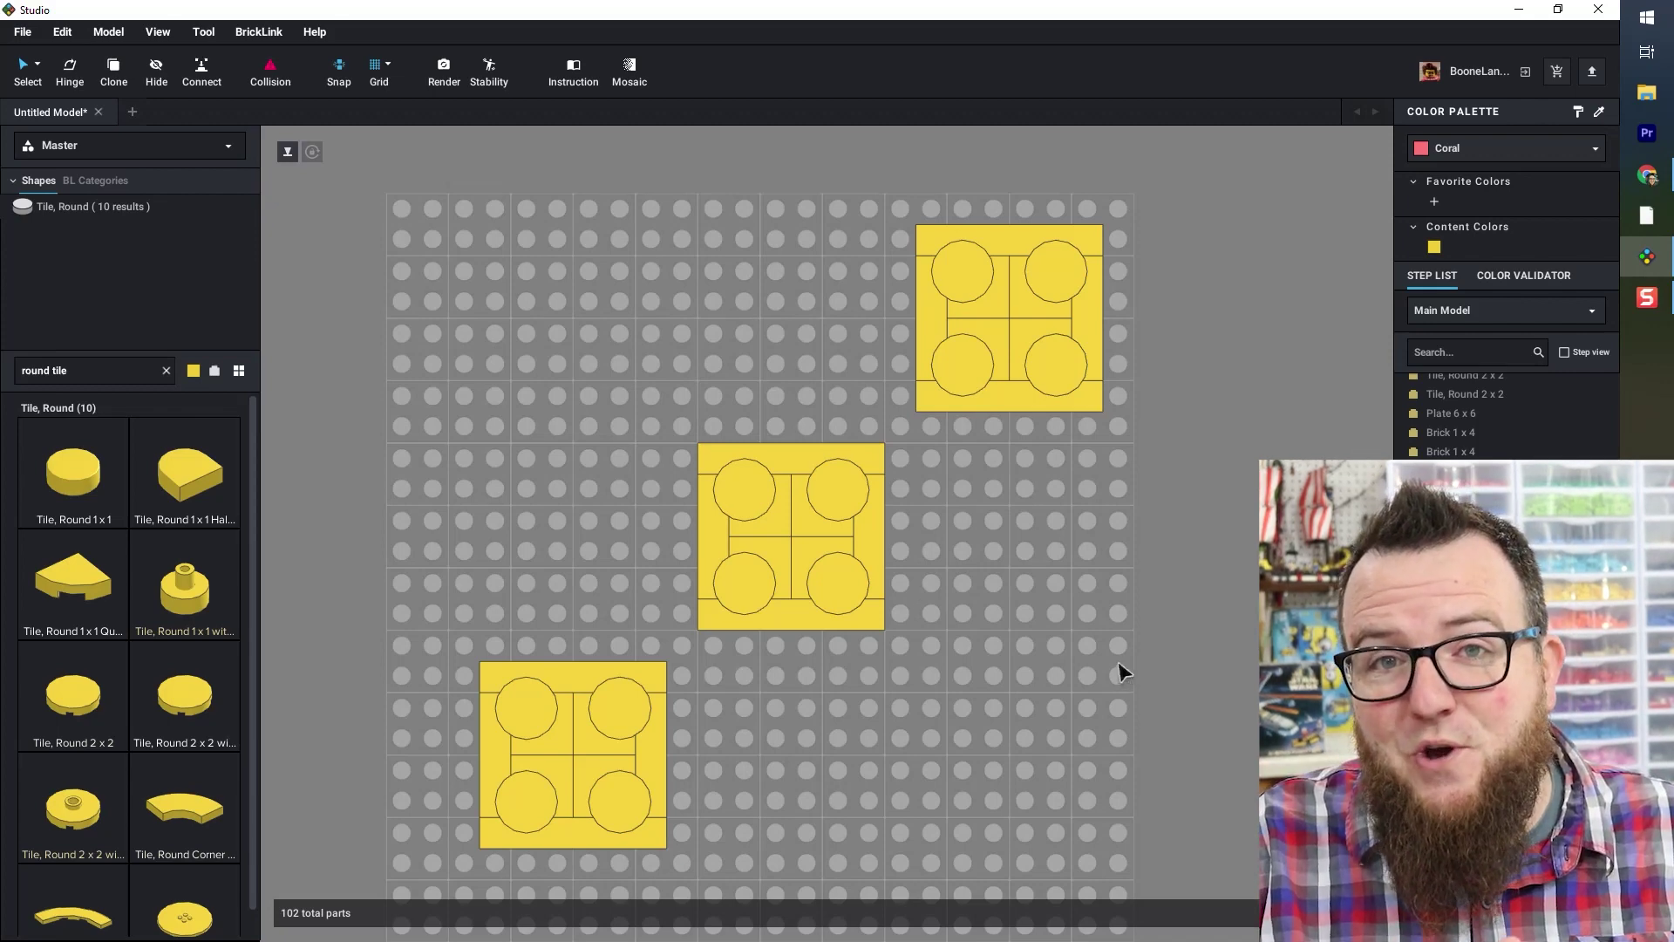
{"action": "key", "text": "Home"}
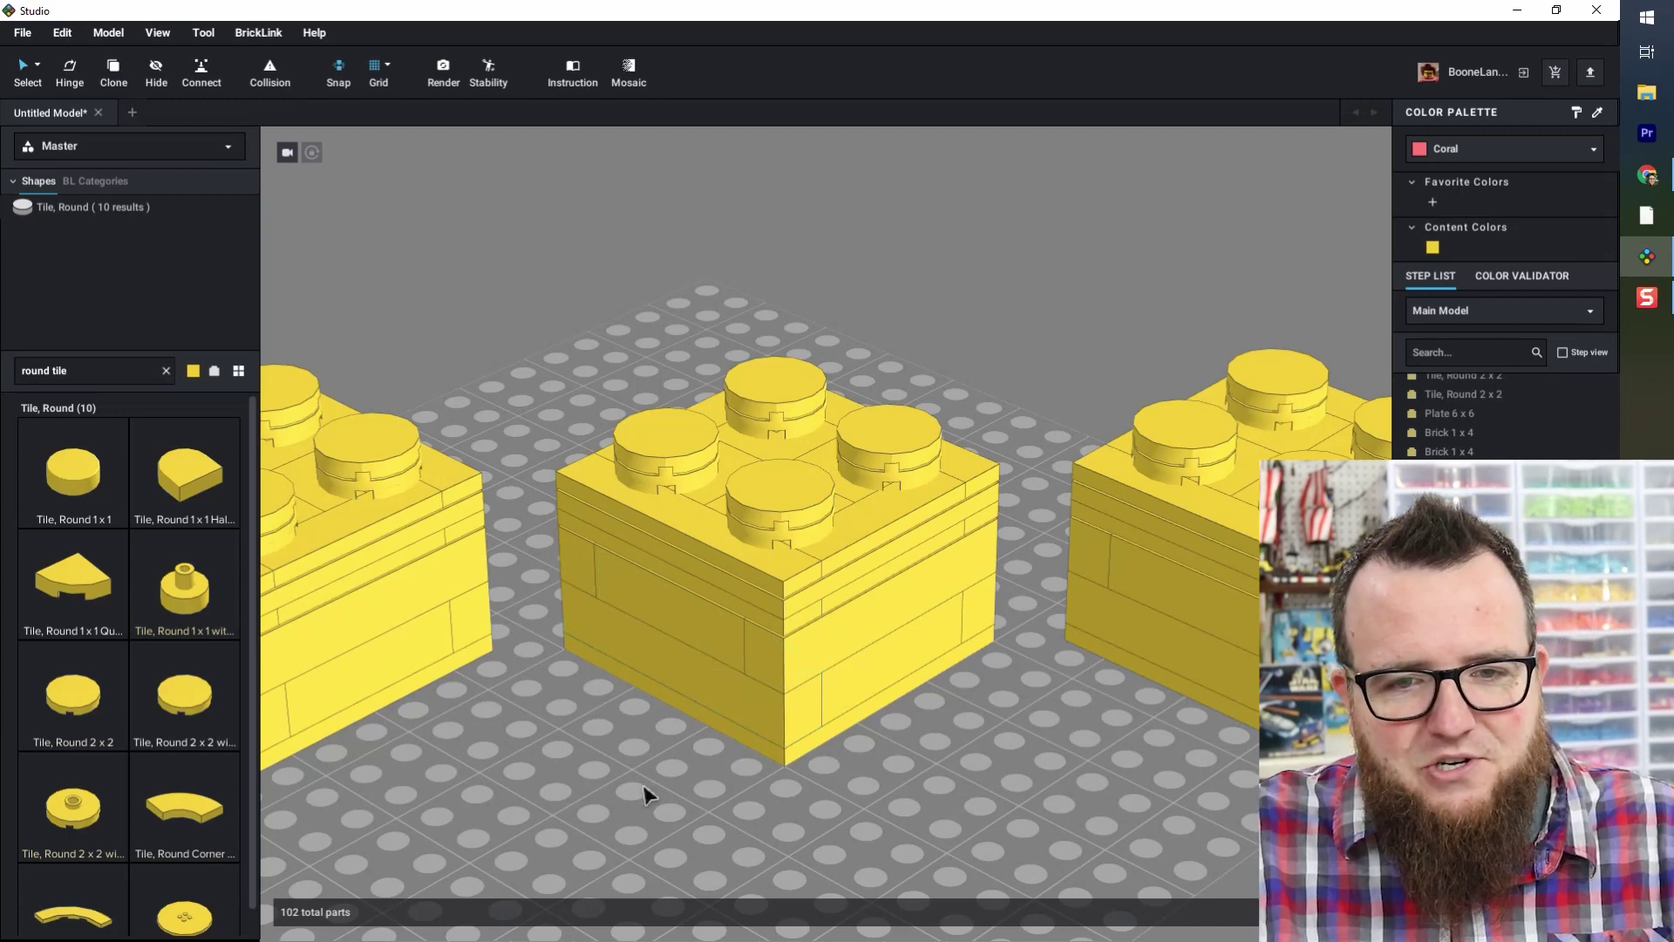
- Clone a yellow 1x6 brick from the middle brick and place it on the baseplate in front
{"action": "key", "text": "c"}
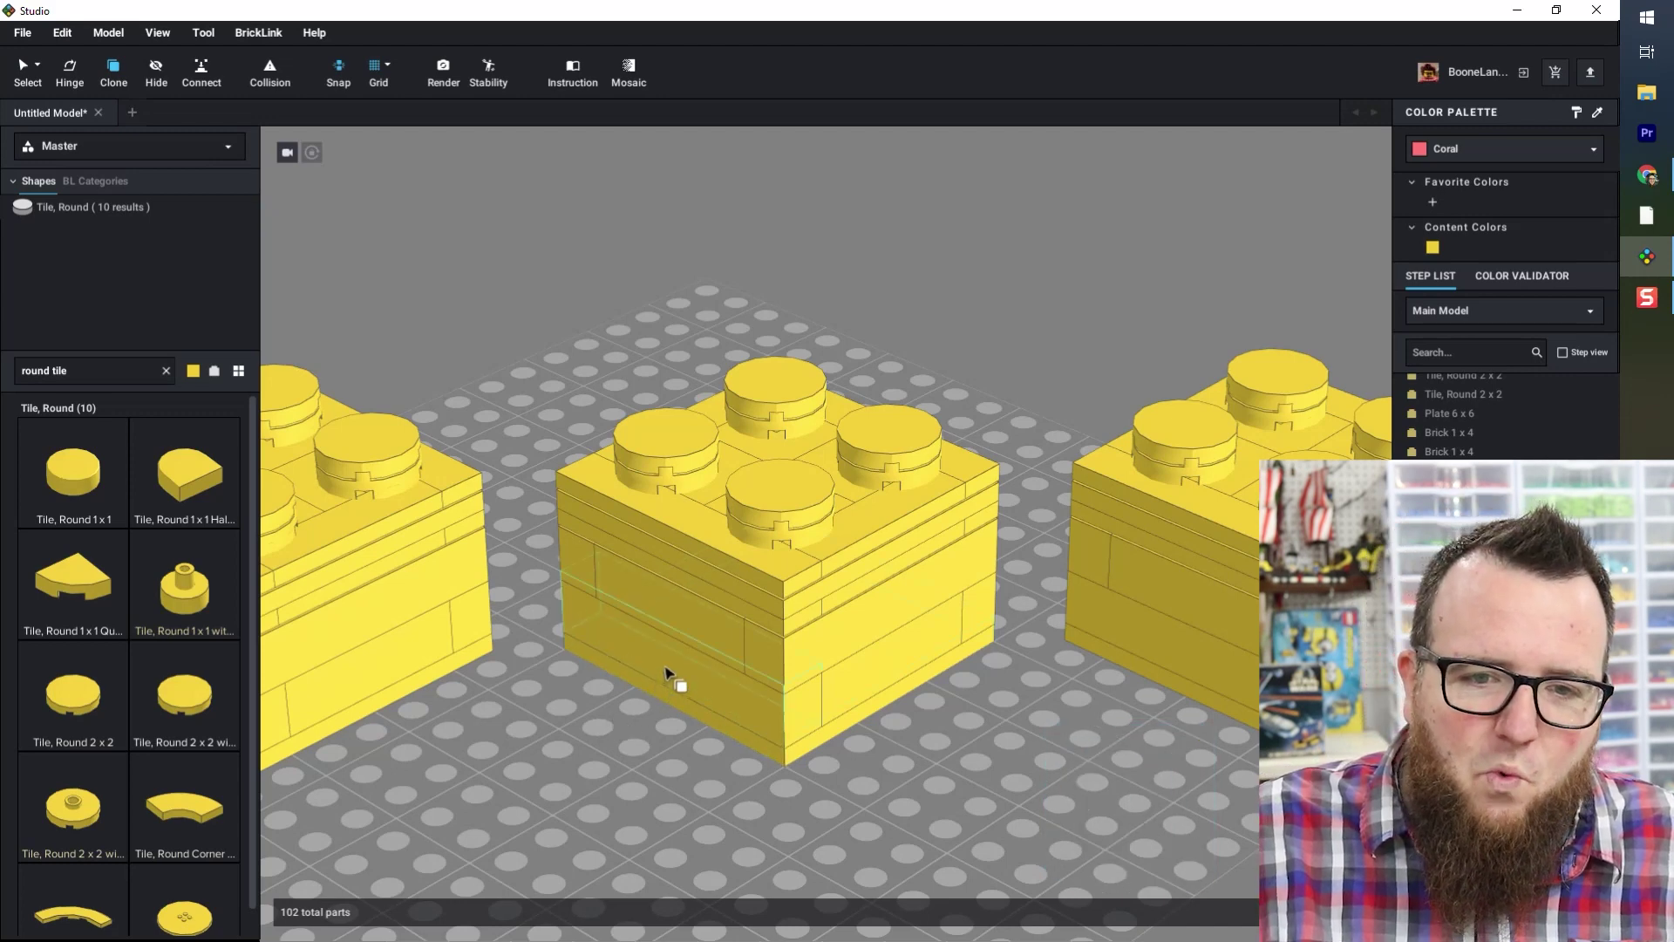
{"action": "mouse_move", "coordinate": [667, 675]}
{"action": "left_mouse_down"}
{"action": "mouse_move", "coordinate": [703, 793]}
{"action": "mouse_move", "coordinate": [956, 852]}
{"action": "mouse_move", "coordinate": [1022, 811]}
{"action": "mouse_move", "coordinate": [1003, 698]}
{"action": "mouse_move", "coordinate": [897, 650]}
{"action": "mouse_move", "coordinate": [888, 626]}
{"action": "mouse_move", "coordinate": [882, 646]}
{"action": "mouse_move", "coordinate": [925, 654]}
{"action": "left_mouse_up"}
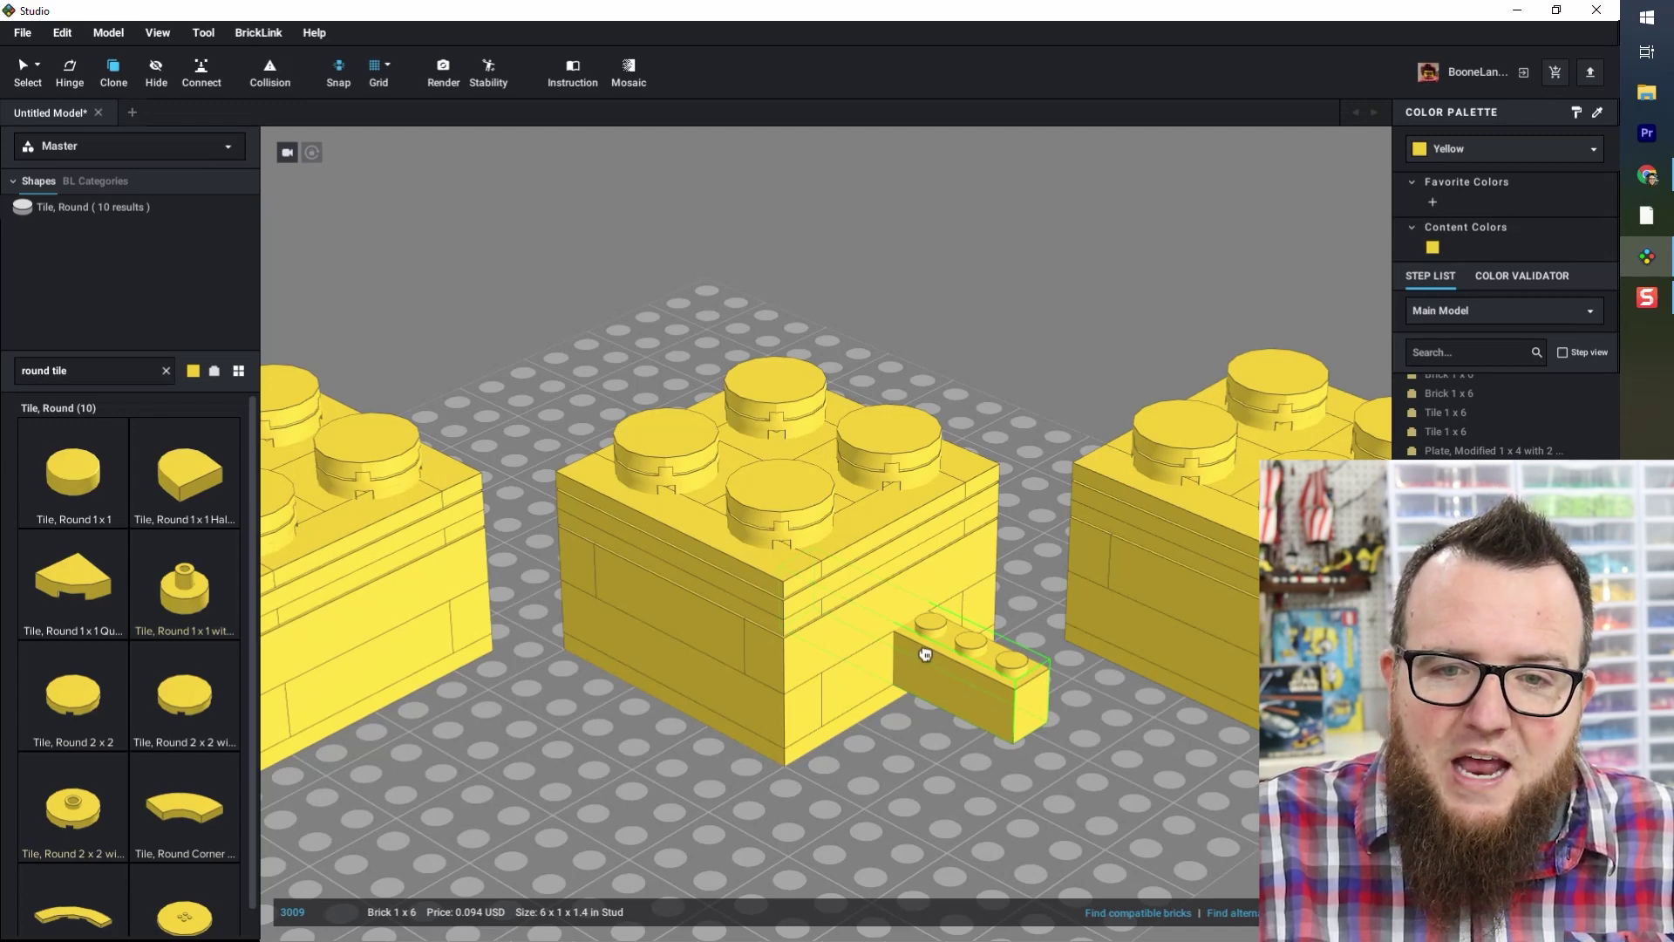
{"action": "left_click_drag", "start_coordinate": [926, 654], "coordinate": [926, 654]}
{"action": "key", "text": "Escape"}
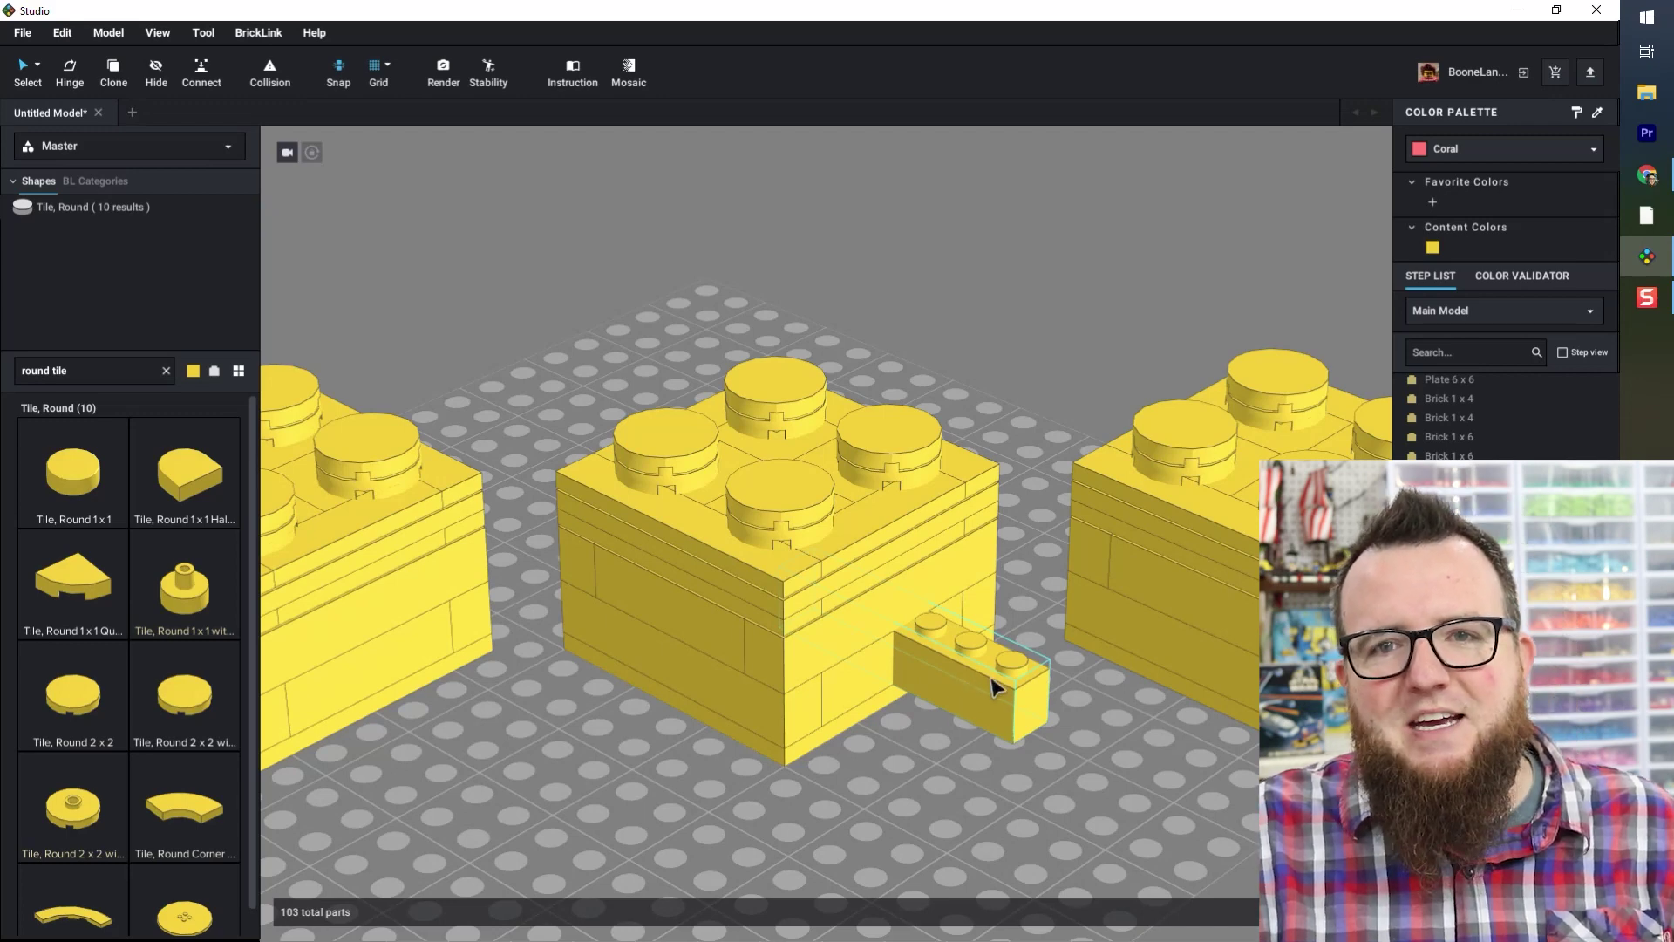
{"action": "left_click_drag", "start_coordinate": [975, 689], "coordinate": [1122, 822]}
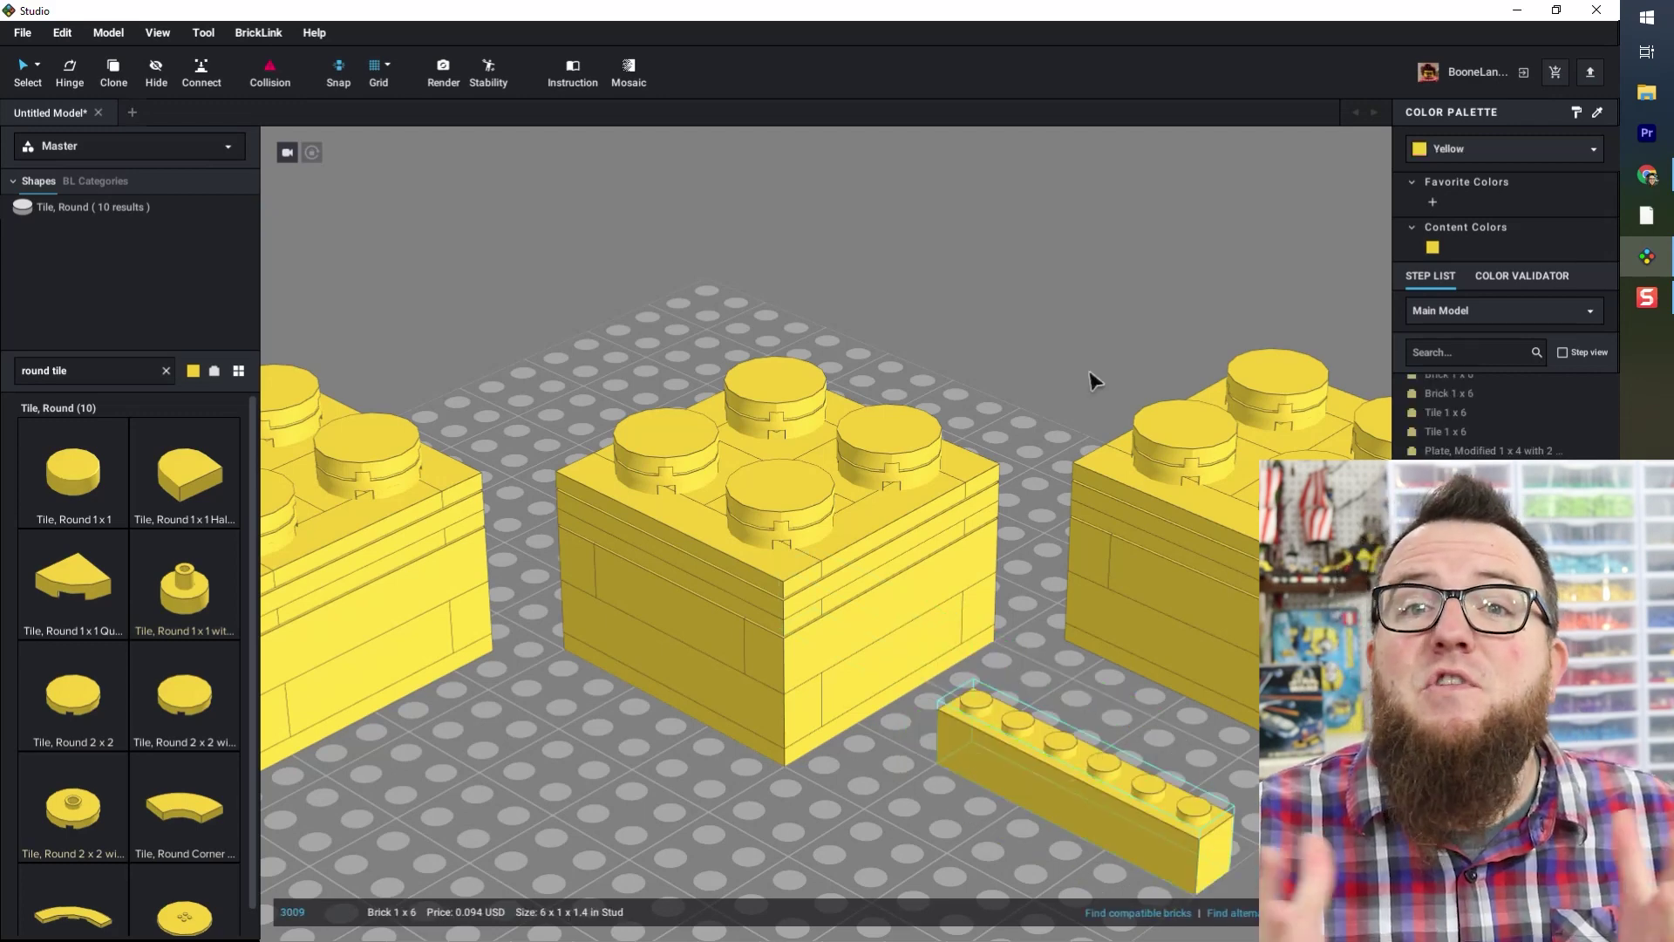